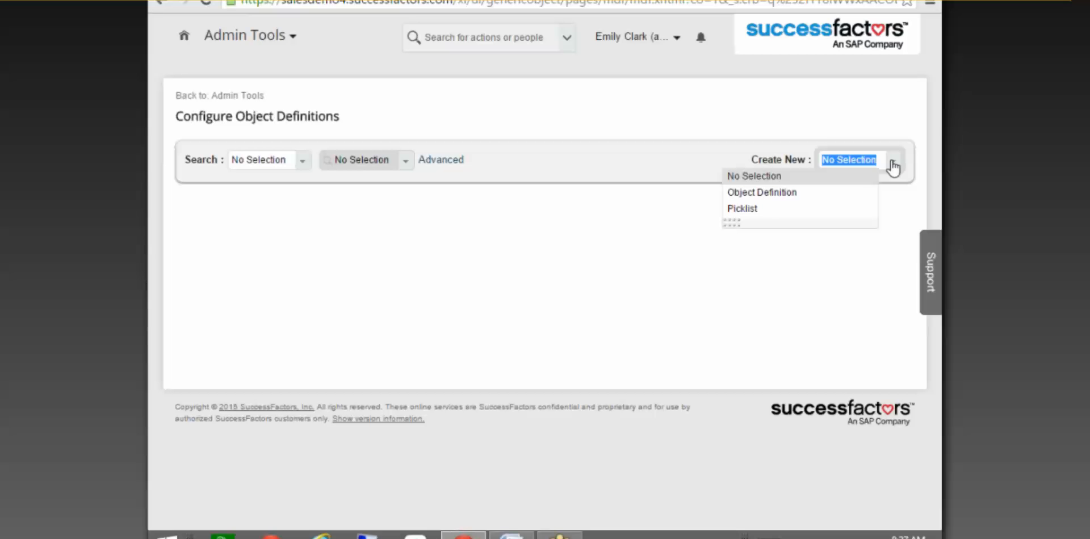
# Create a new picklist and set its code to College.
pyautogui.click(744, 210)
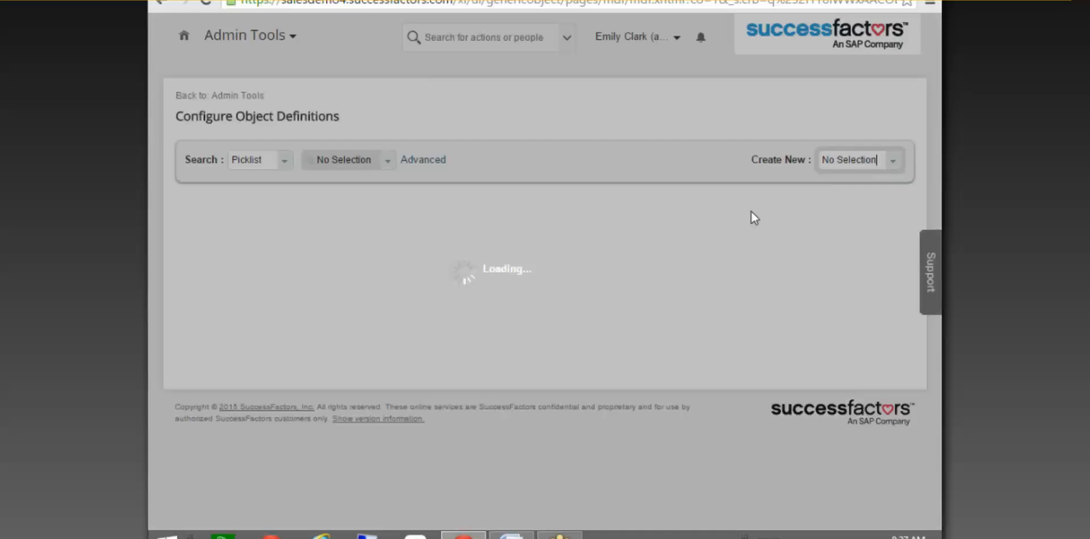
pyautogui.scroll(-1, 661, 223)
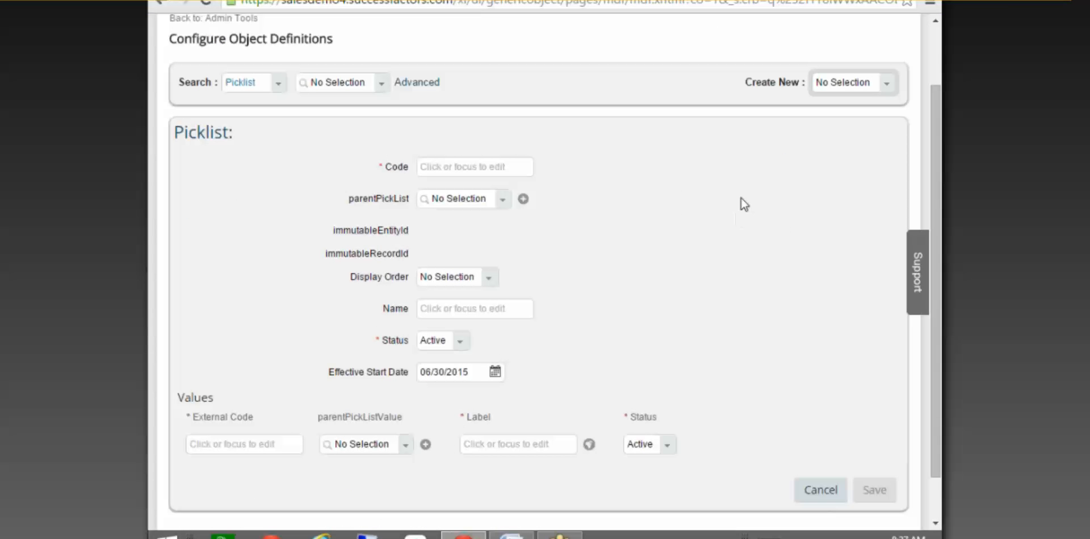
pyautogui.click(475, 169)
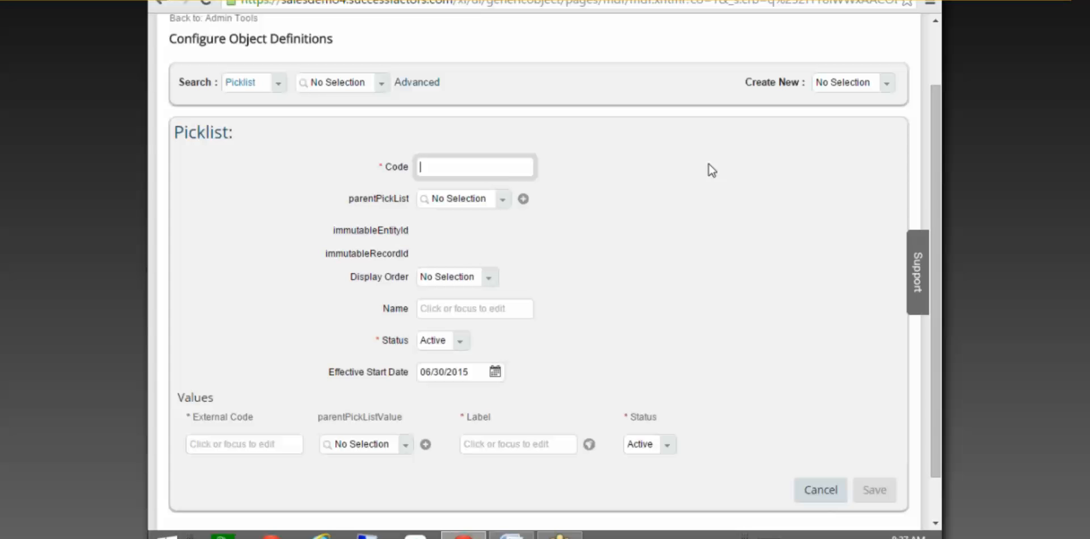
pyautogui.write('College')
pyautogui.click(553, 281)
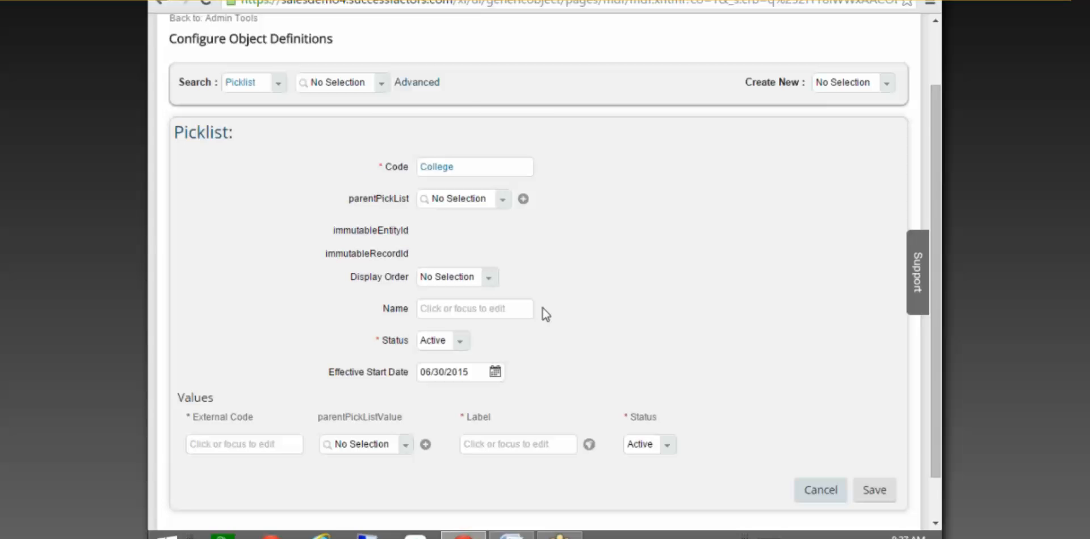
# Leave the picklist's display order at No Selection and enter College as its name.
pyautogui.scroll(-1, 511, 272)
pyautogui.click(489, 227)
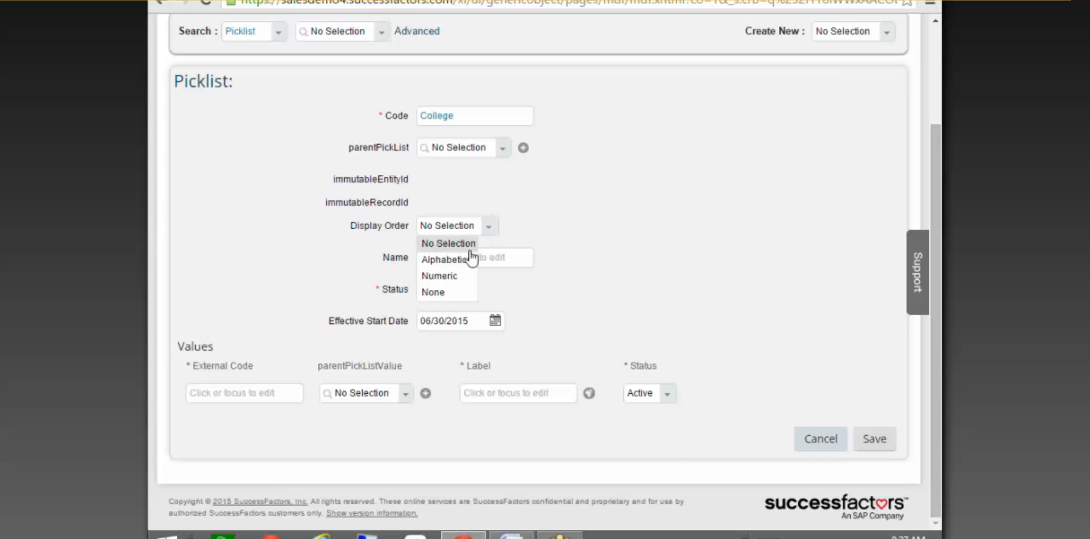
pyautogui.click(447, 290)
pyautogui.click(457, 227)
pyautogui.click(446, 242)
pyautogui.click(450, 258)
pyautogui.write('College')
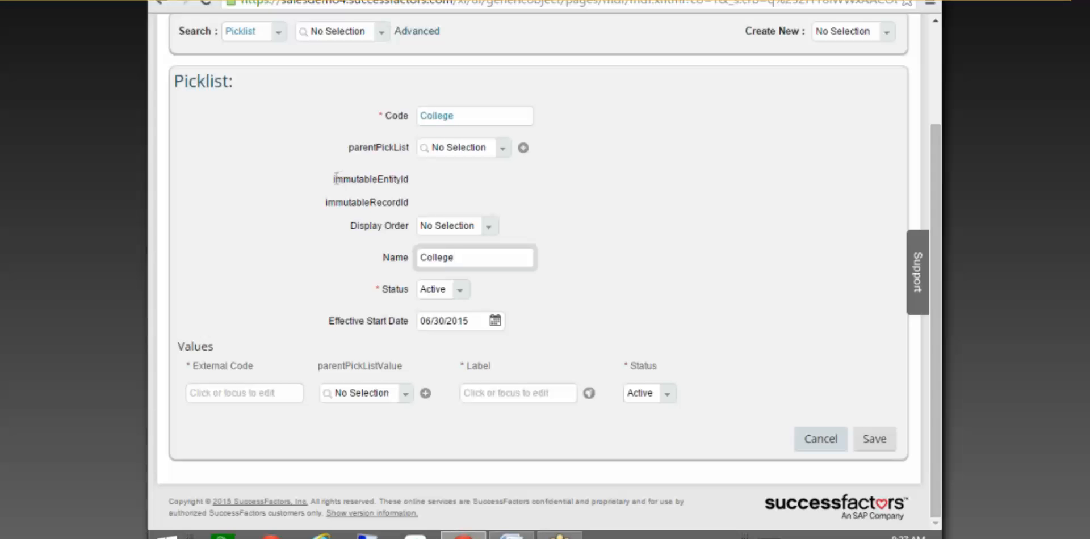
pyautogui.click(498, 153)
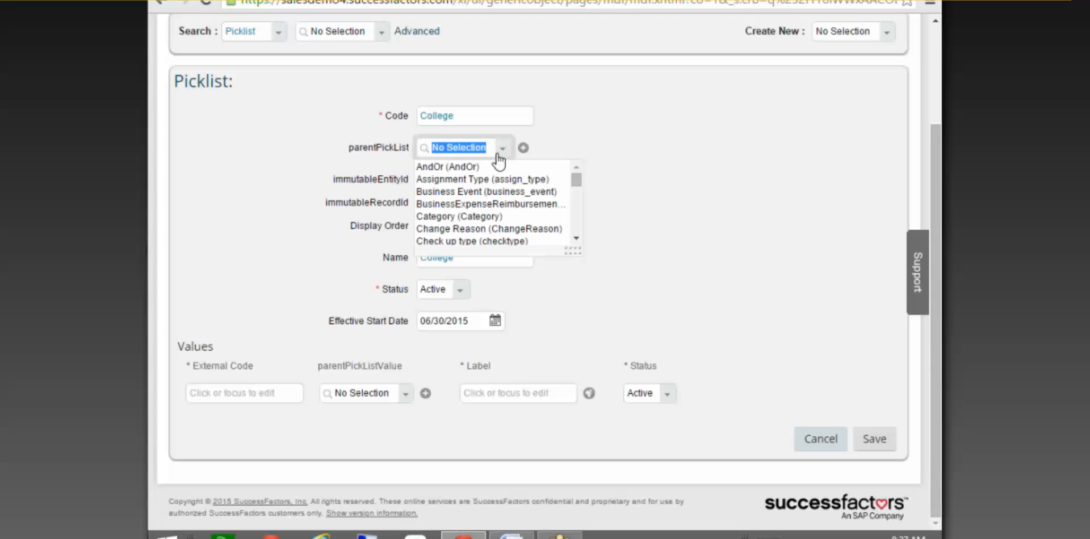
pyautogui.click(484, 179)
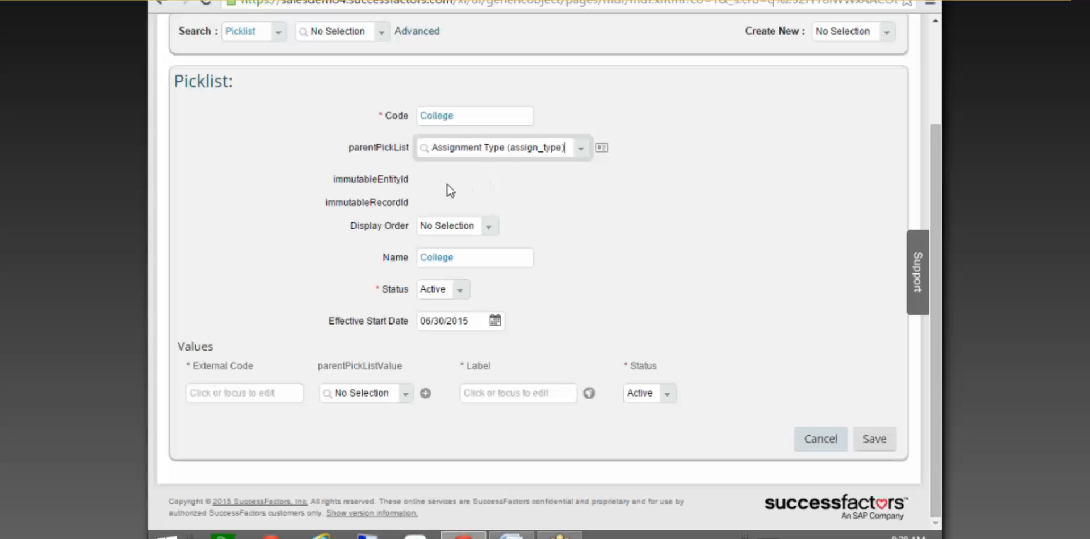
pyautogui.click(581, 149)
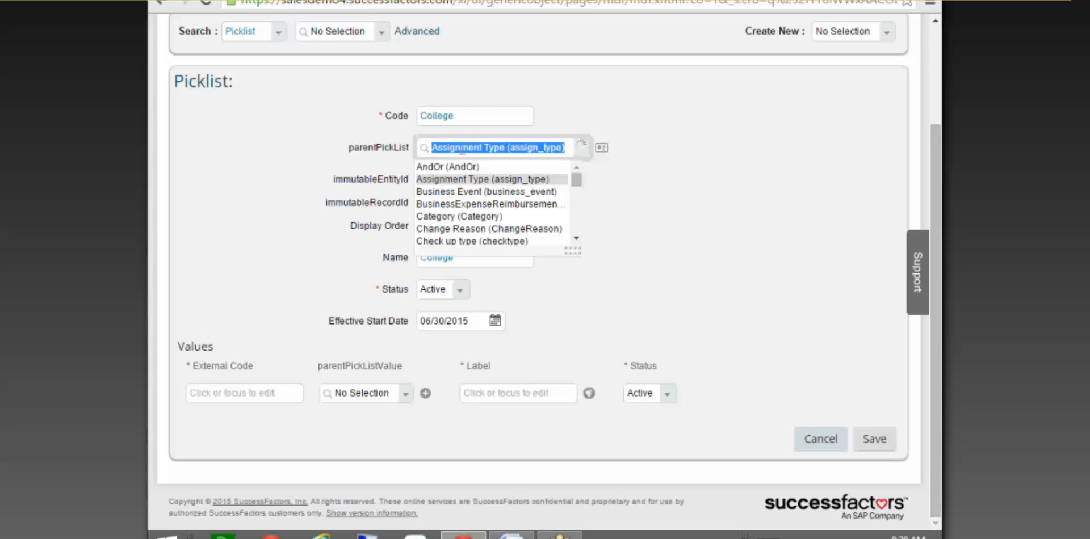
pyautogui.click(658, 136)
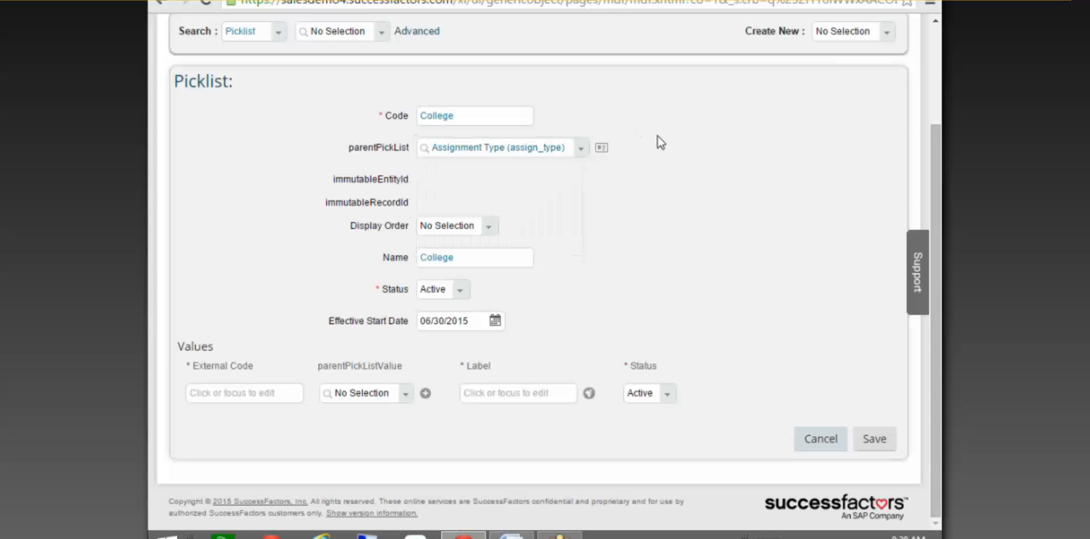
pyautogui.click(562, 143)
pyautogui.press('BackSpace')
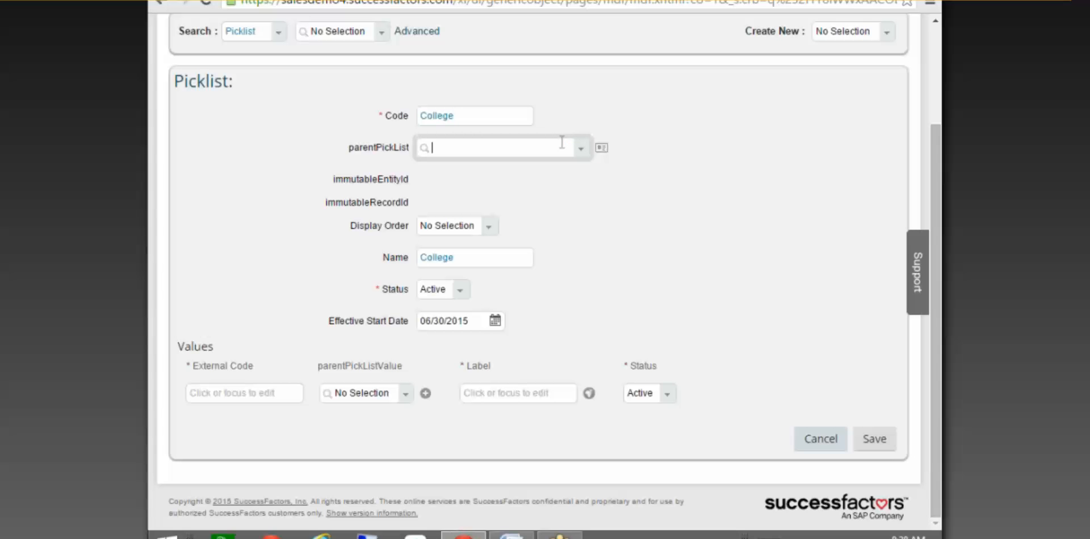
pyautogui.click(609, 187)
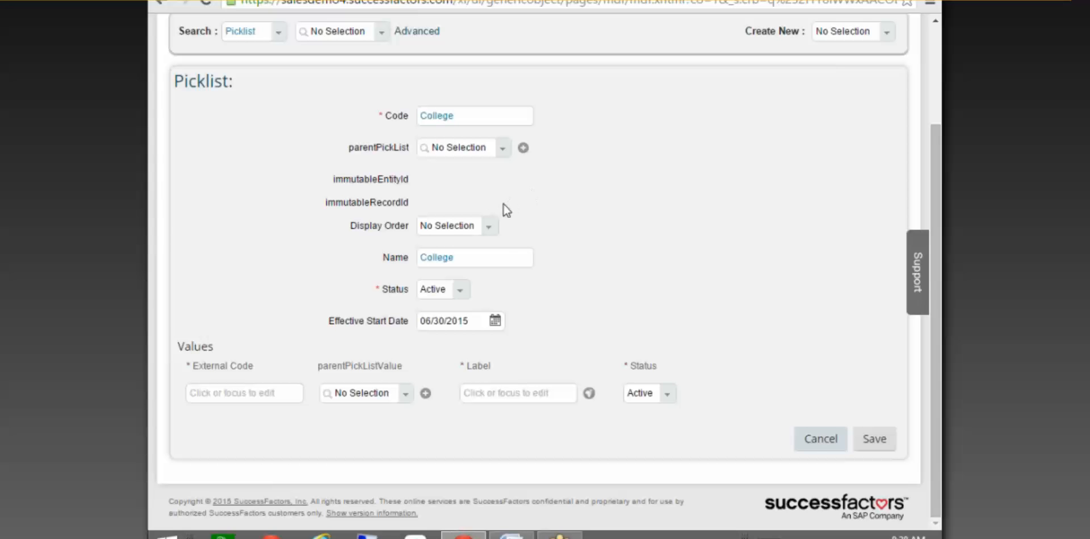
# Set the picklist's effective start date to 01/01/1990.
pyautogui.click(479, 321)
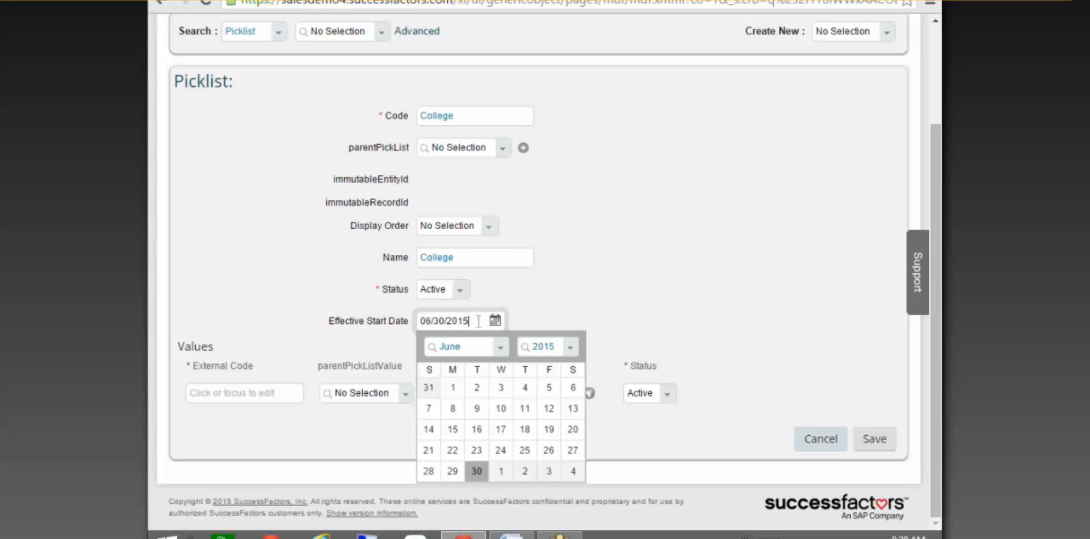
pyautogui.doubleClick(478, 321)
pyautogui.tripleClick(478, 321)
pyautogui.write('01/01/1990')
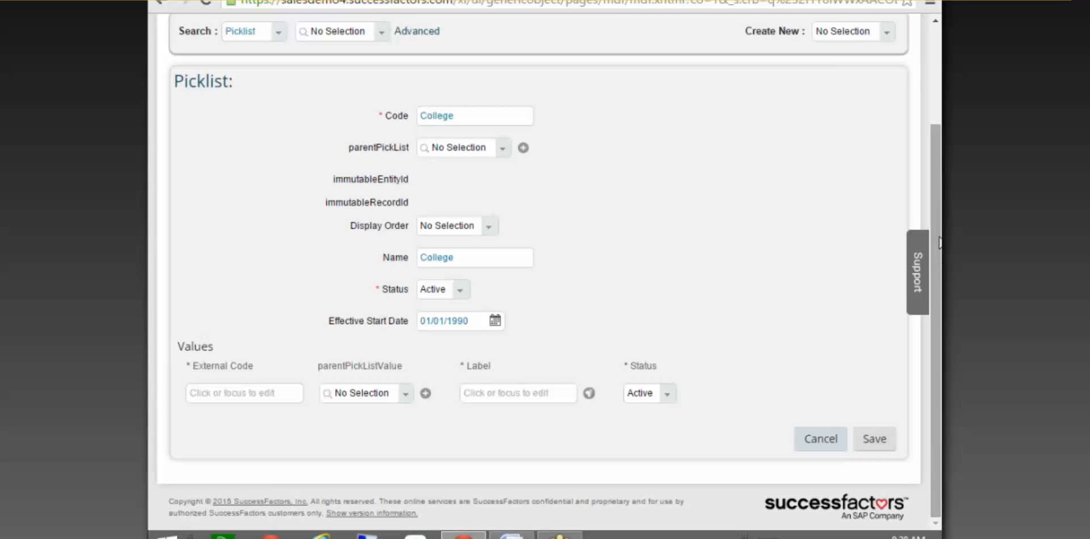
# Add the first picklist value with external code IITM and label IIT Madras.
pyautogui.click(244, 395)
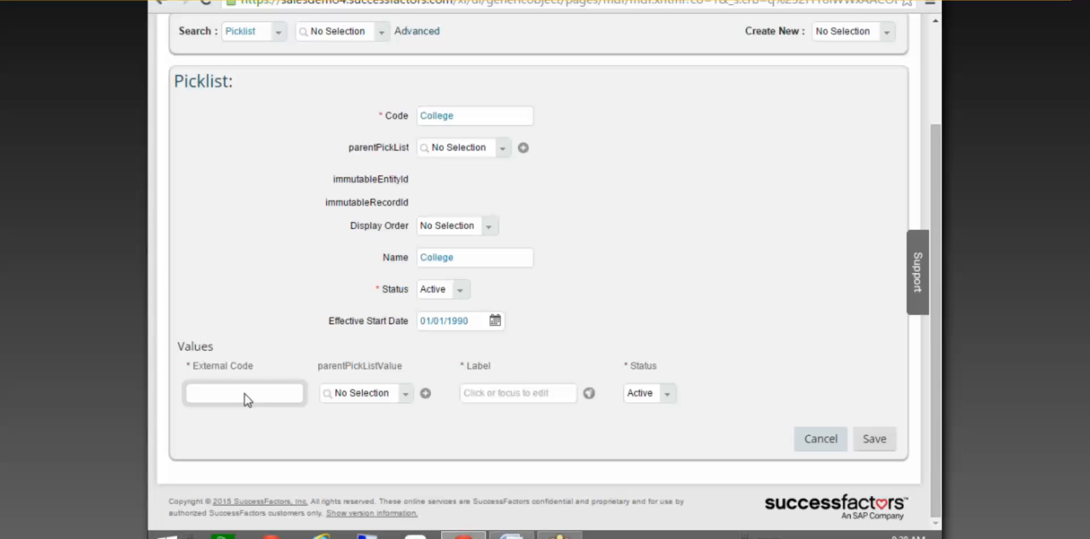
pyautogui.write('IIT')
pyautogui.click(525, 391)
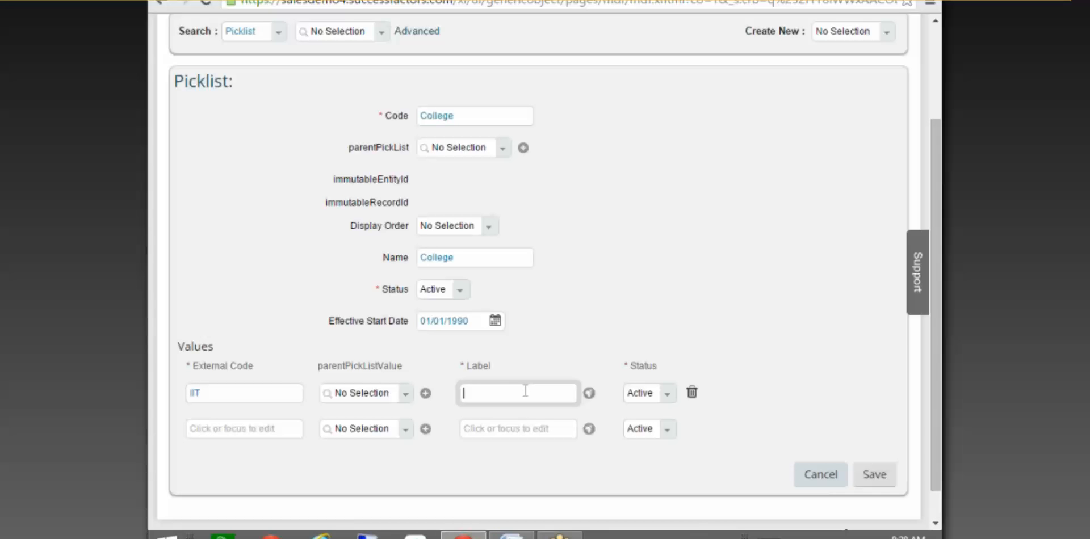
pyautogui.write('IIT')
pyautogui.click(208, 396)
pyautogui.write('M')
pyautogui.click(480, 392)
pyautogui.write('Madras')
# Add a second picklist value with external code IITD and label IIT Delhi.
pyautogui.click(264, 425)
pyautogui.write('IITD')
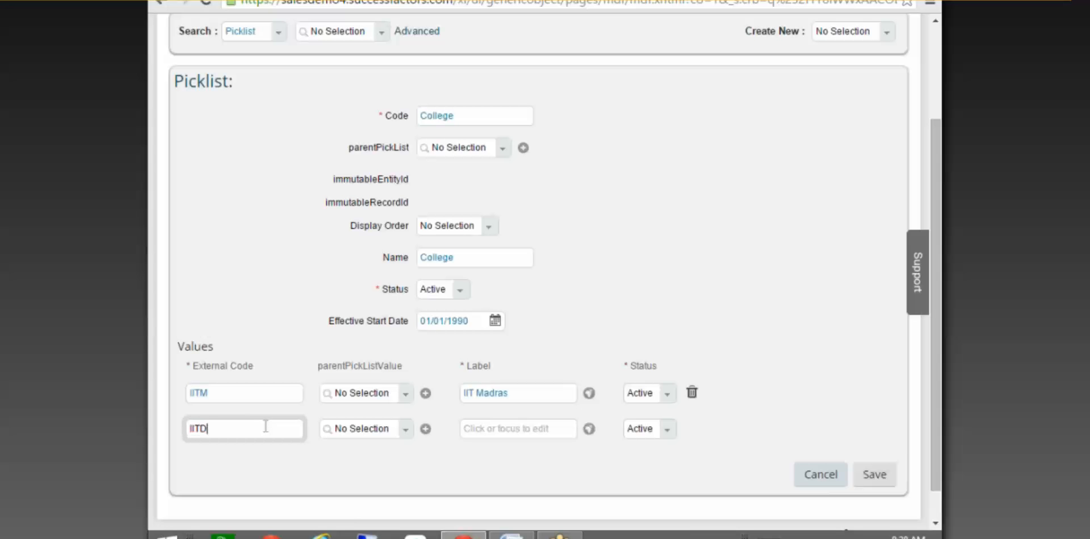
pyautogui.click(492, 427)
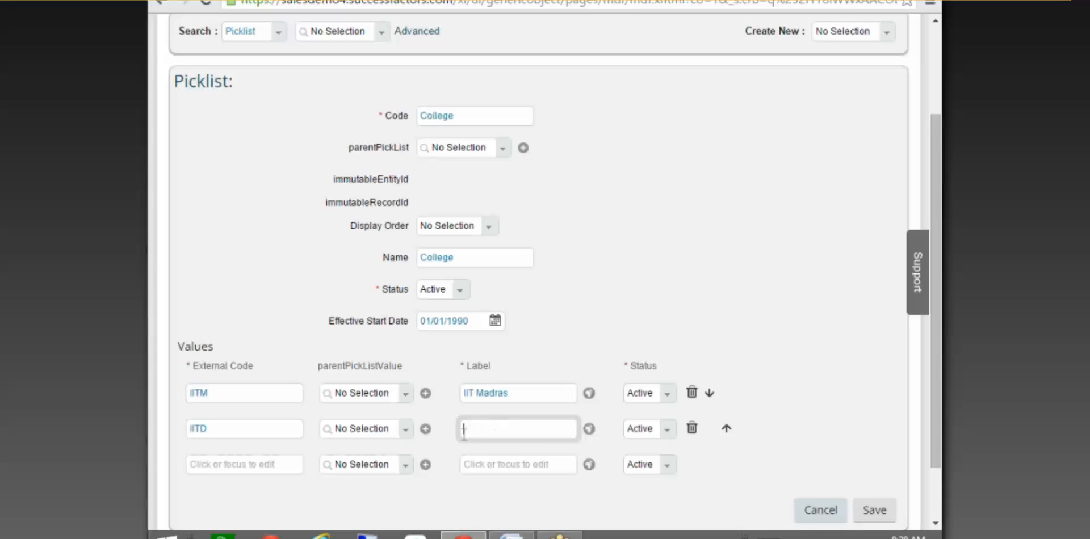
pyautogui.write('IIT Delhi')
# Add a third picklist value with external code IITB and label IIT Bombay.
pyautogui.scroll(-2, 924, 385)
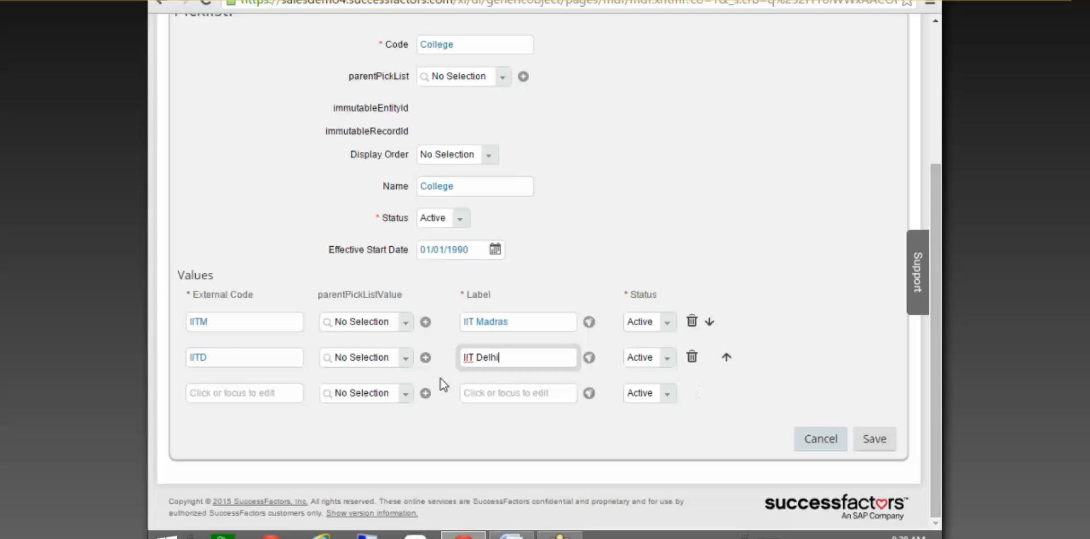
pyautogui.click(300, 393)
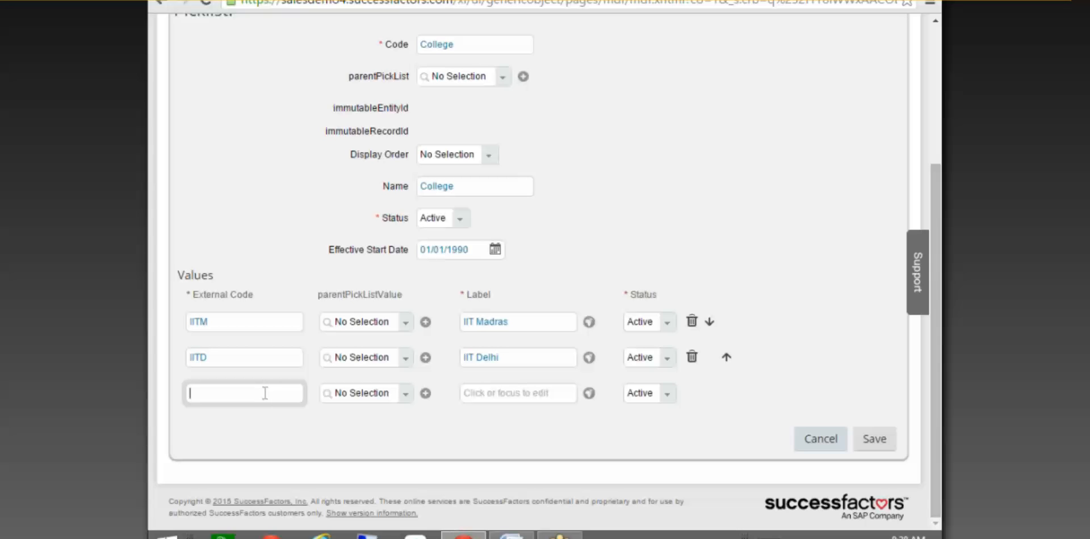
pyautogui.write('IITB')
pyautogui.click(503, 395)
pyautogui.write('IIT Bombay')
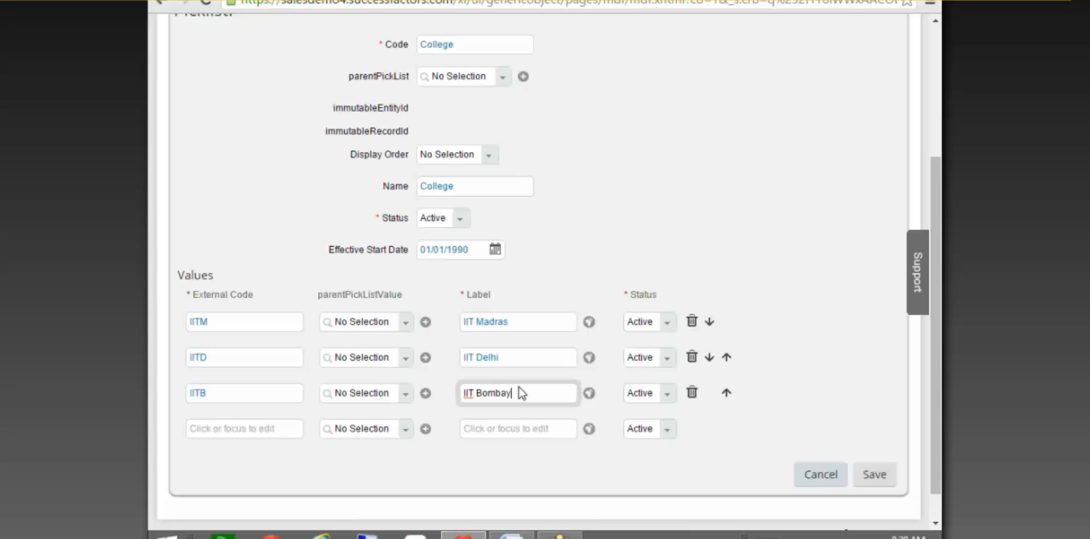
# Add a fourth picklist value with external code IIMA and label IIM Ahmedabad.
pyautogui.click(244, 431)
pyautogui.write('IIMA')
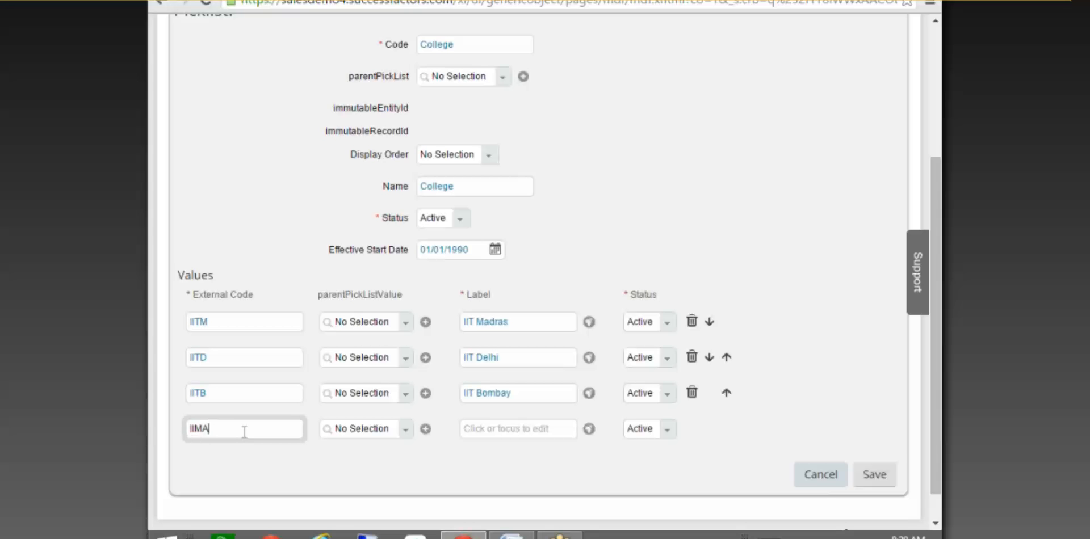
pyautogui.click(498, 429)
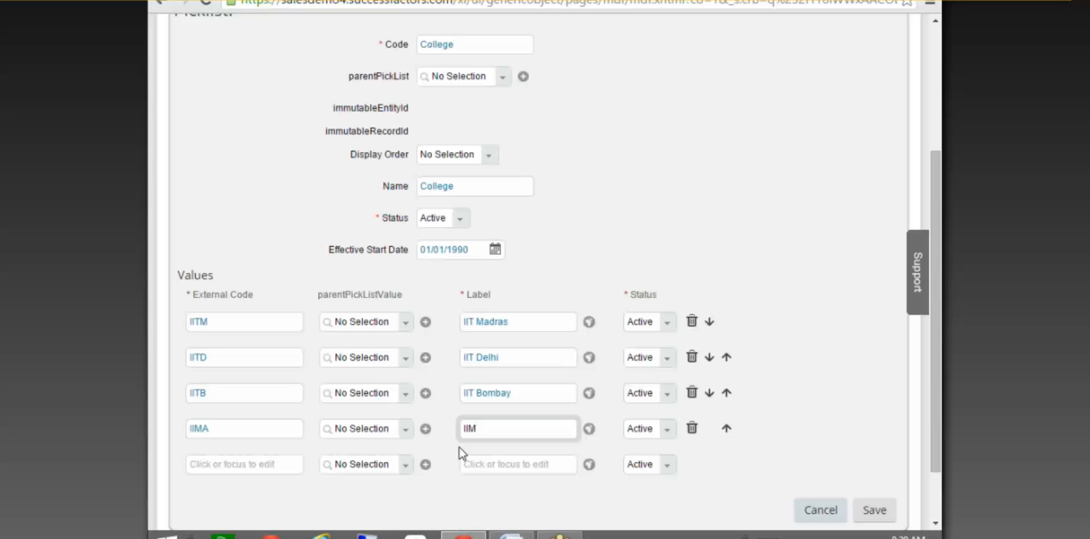
pyautogui.write('IIM Ahmedabad')
# Add a fifth picklist value with external code IIMB and label IIM Bangalore.
pyautogui.click(232, 465)
pyautogui.write('II')
pyautogui.write('M')
pyautogui.press('BackSpace')
pyautogui.write('MB')
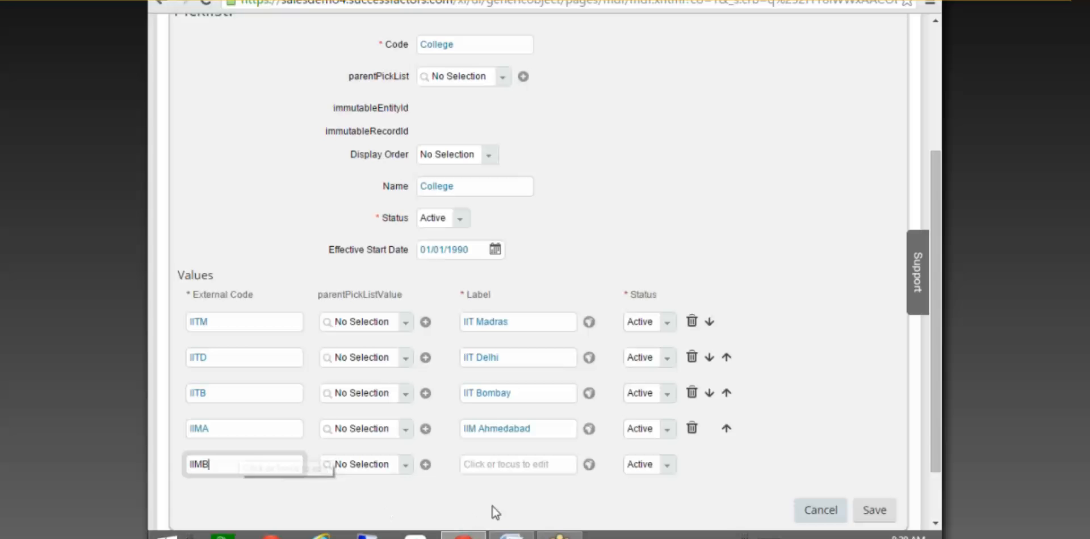
pyautogui.click(505, 468)
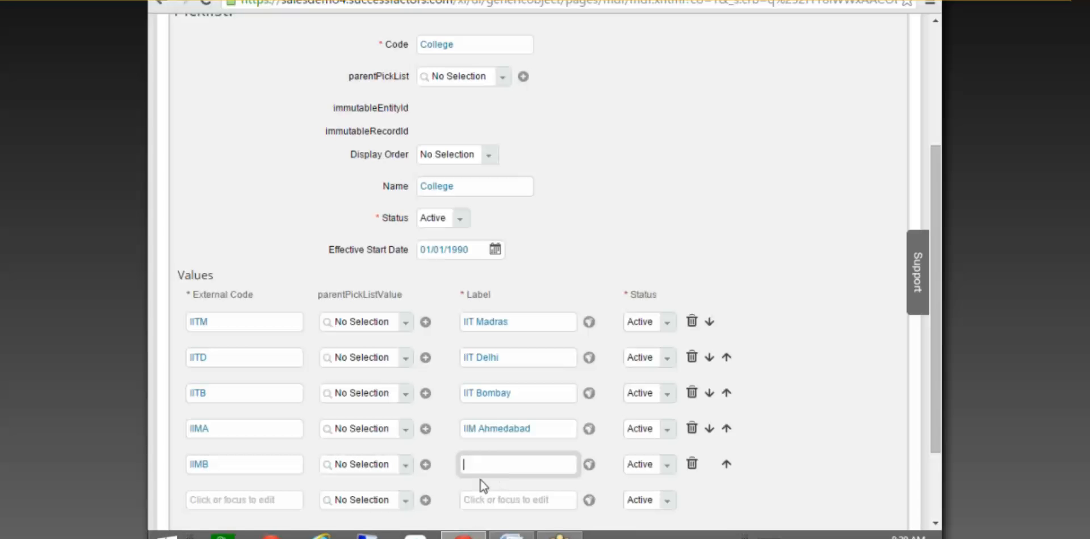
pyautogui.write('IIM Bangalore')
# Add a sixth picklist value with external code IIMC and label IIM Calcutta.
pyautogui.scroll(-2, 929, 388)
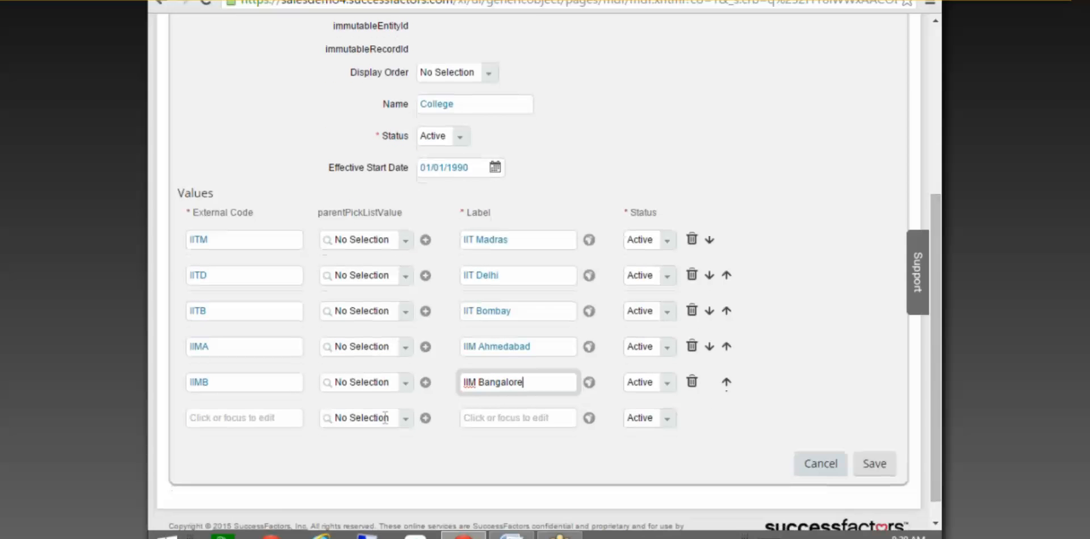
pyautogui.click(278, 419)
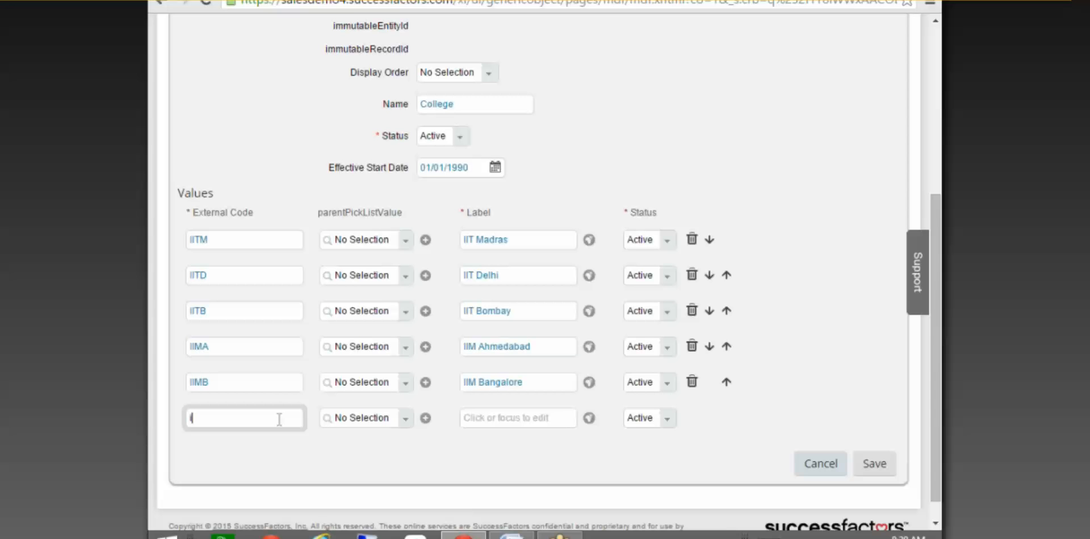
pyautogui.write('IIMC')
pyautogui.click(485, 427)
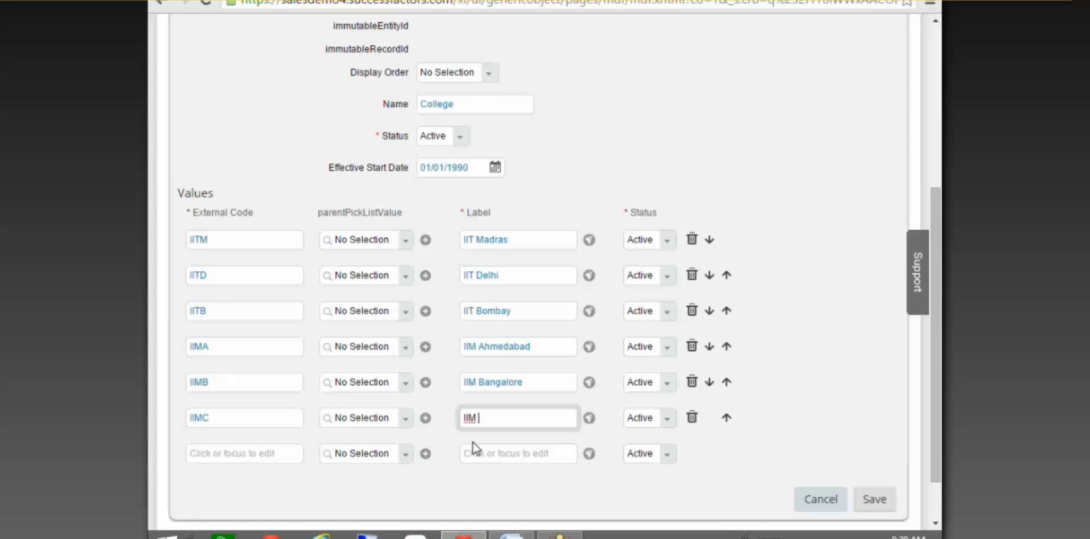
pyautogui.write('IIM Calcutta')
pyautogui.click(800, 330)
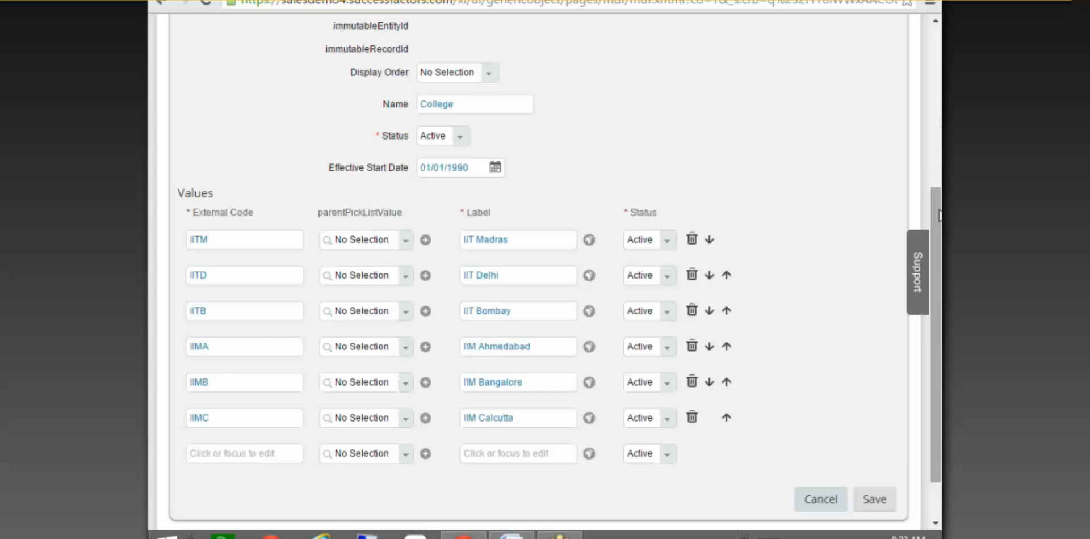
# Save the College picklist with its six values.
pyautogui.moveTo(939, 215); pyautogui.dragTo(918, 268)
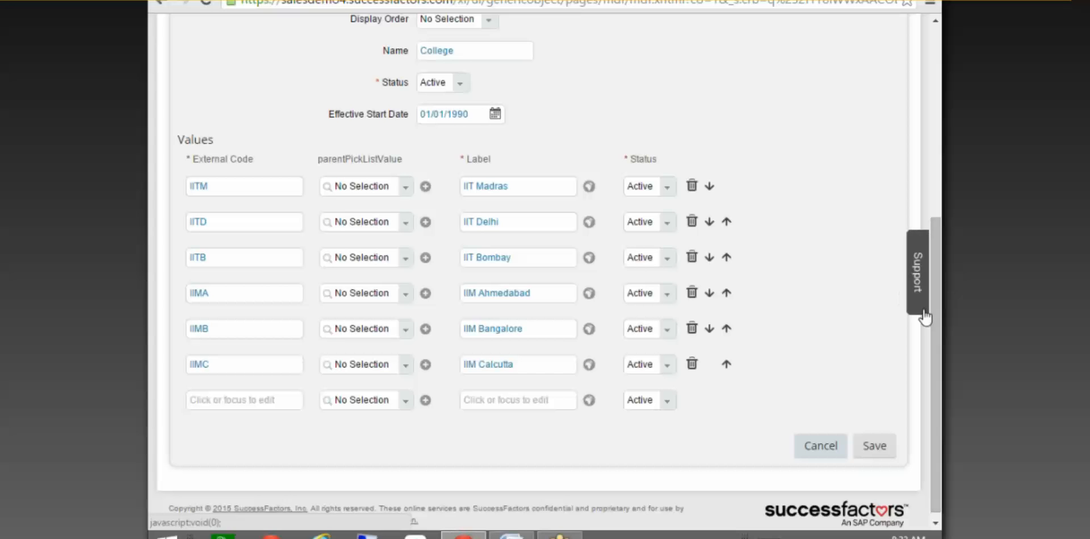
pyautogui.moveTo(939, 317); pyautogui.dragTo(941, 293)
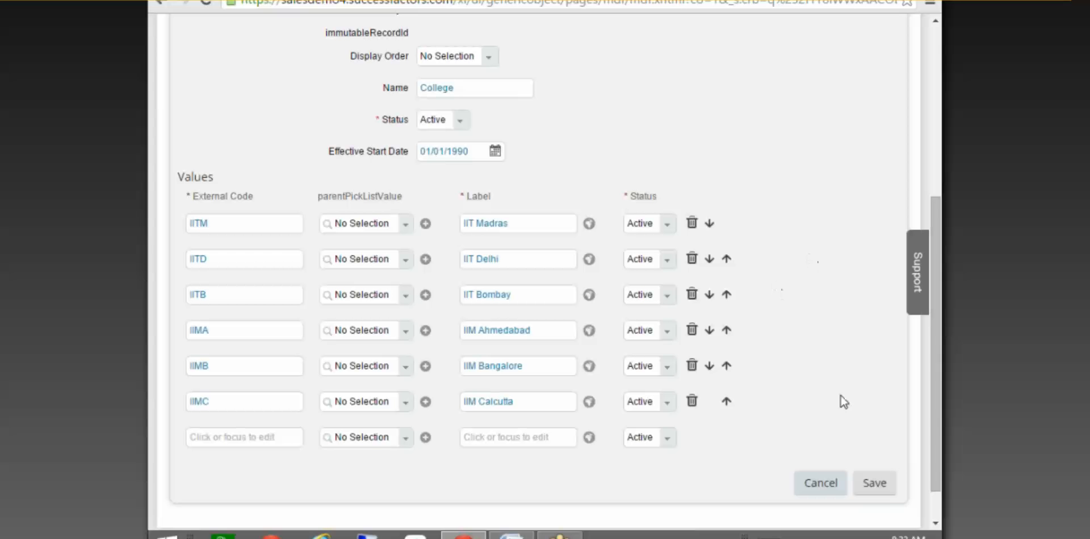
pyautogui.moveTo(931, 346)
pyautogui.mouseDown()
pyautogui.moveTo(937, 218)
pyautogui.moveTo(931, 363)
pyautogui.mouseUp()
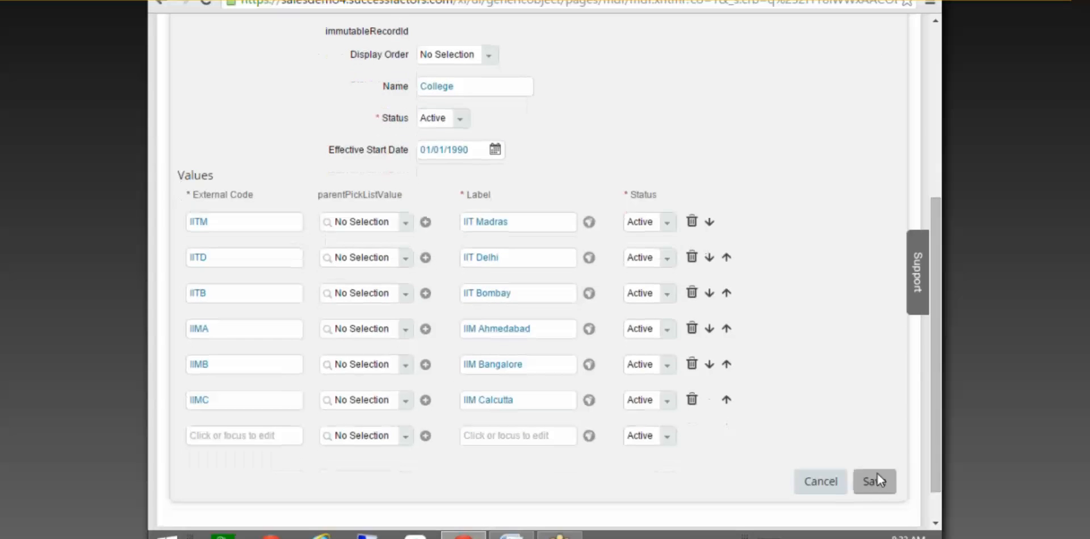
pyautogui.click(877, 476)
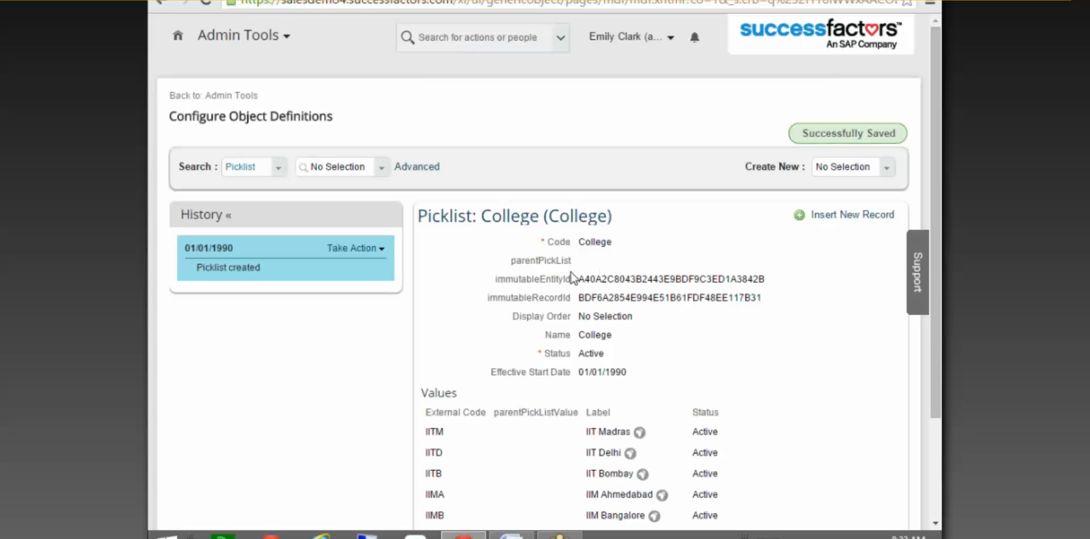
# Open a blank form for creating another new picklist.
pyautogui.click(859, 166)
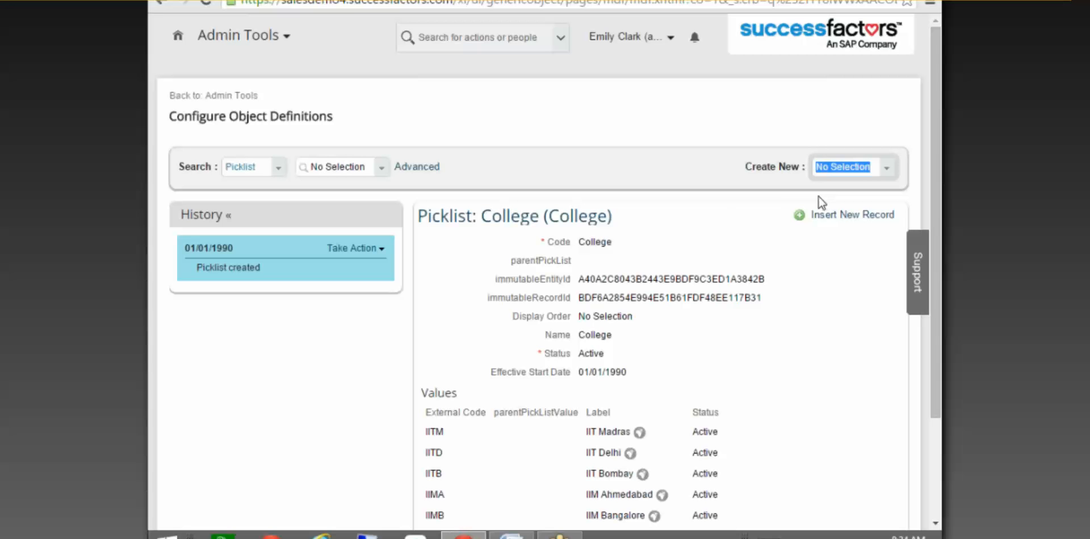
pyautogui.click(888, 172)
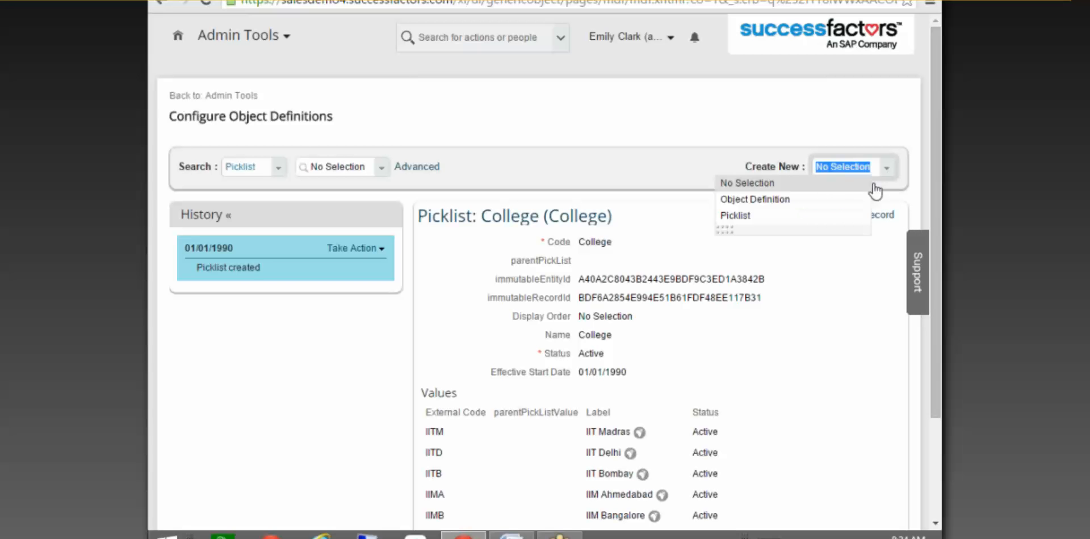
pyautogui.click(762, 216)
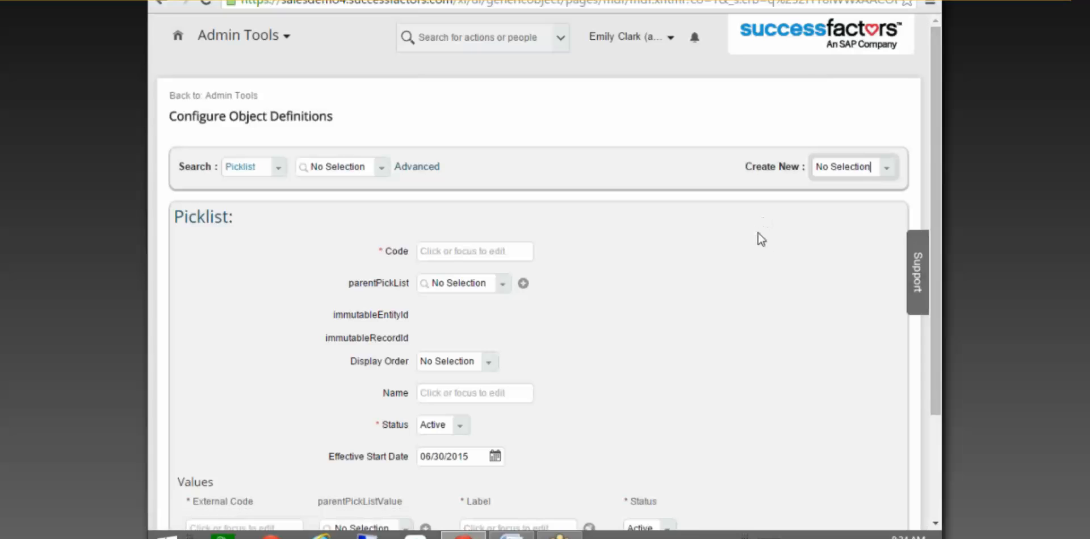
# Try to assign the code Grade to the new picklist.
pyautogui.scroll(-3, 706, 252)
pyautogui.click(435, 116)
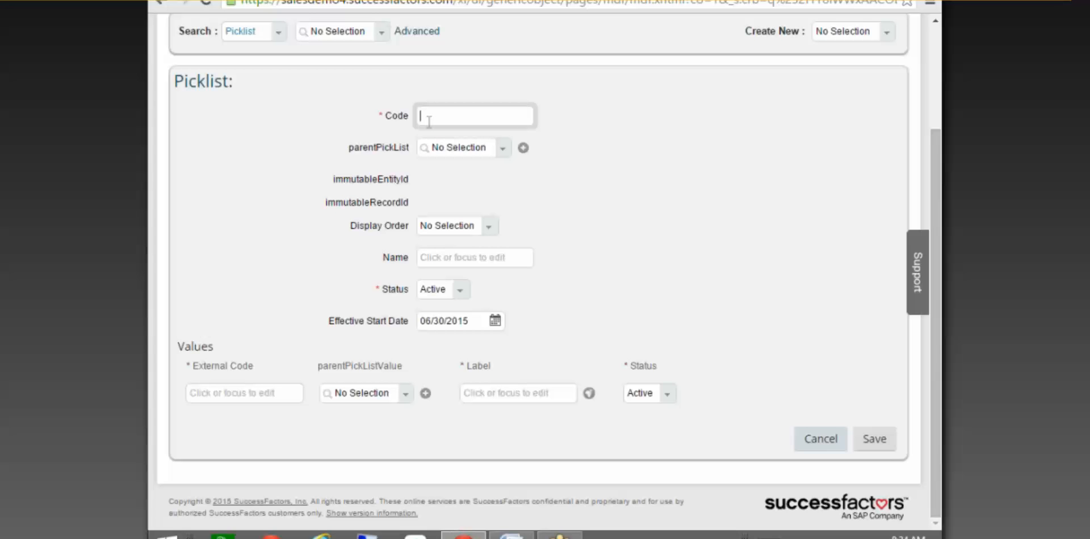
pyautogui.write('Grade')
pyautogui.click(470, 251)
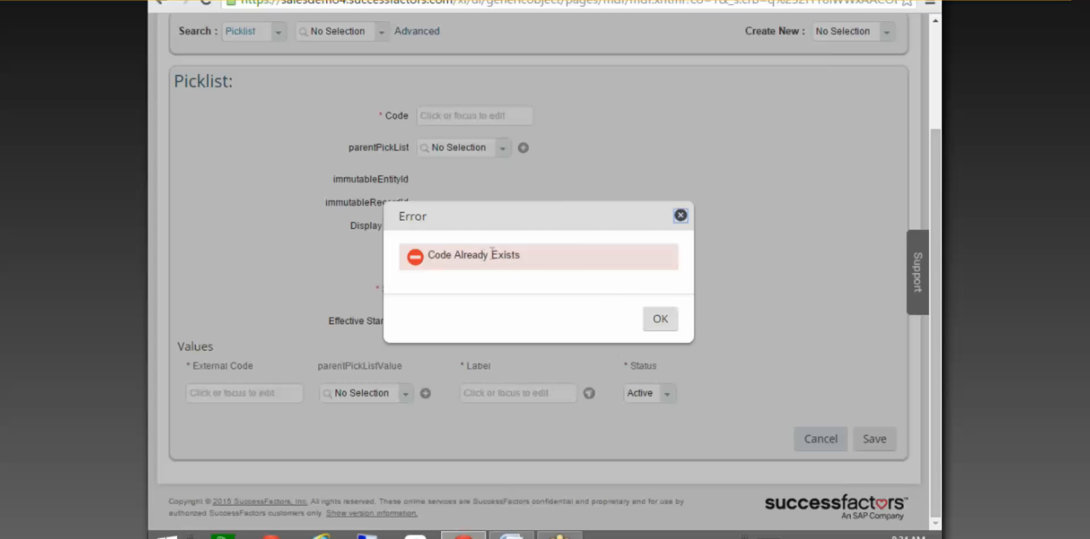
pyautogui.click(660, 318)
# Set the new picklist's code to Meritgrade and its name to Merit Grade.
pyautogui.click(474, 118)
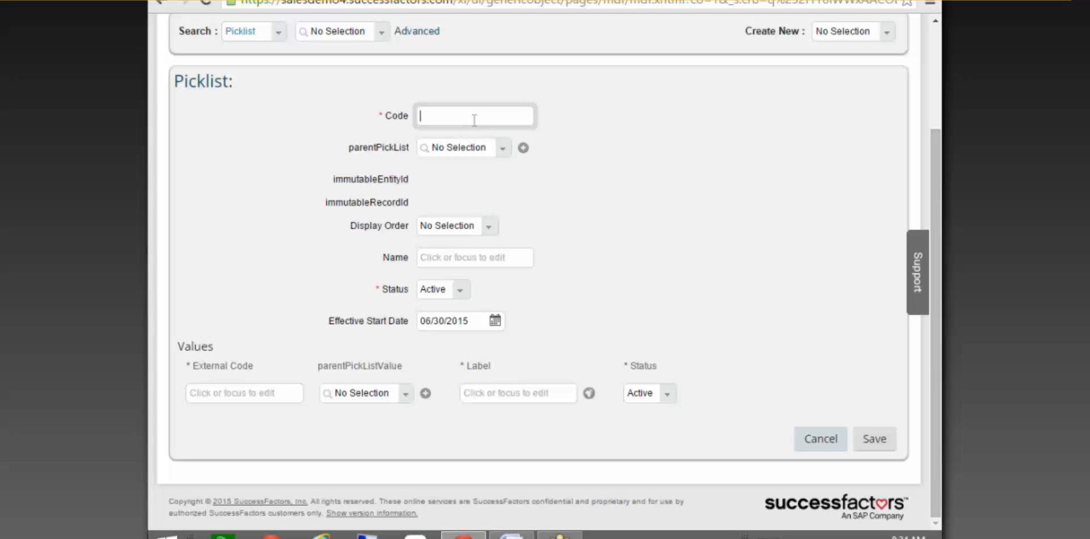
pyautogui.write('Meritgrade')
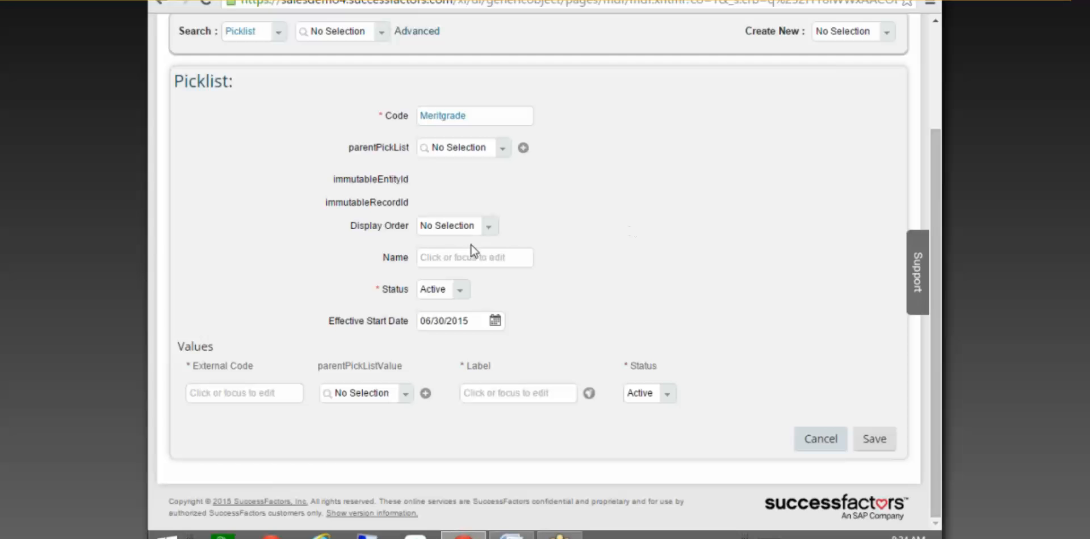
pyautogui.click(468, 255)
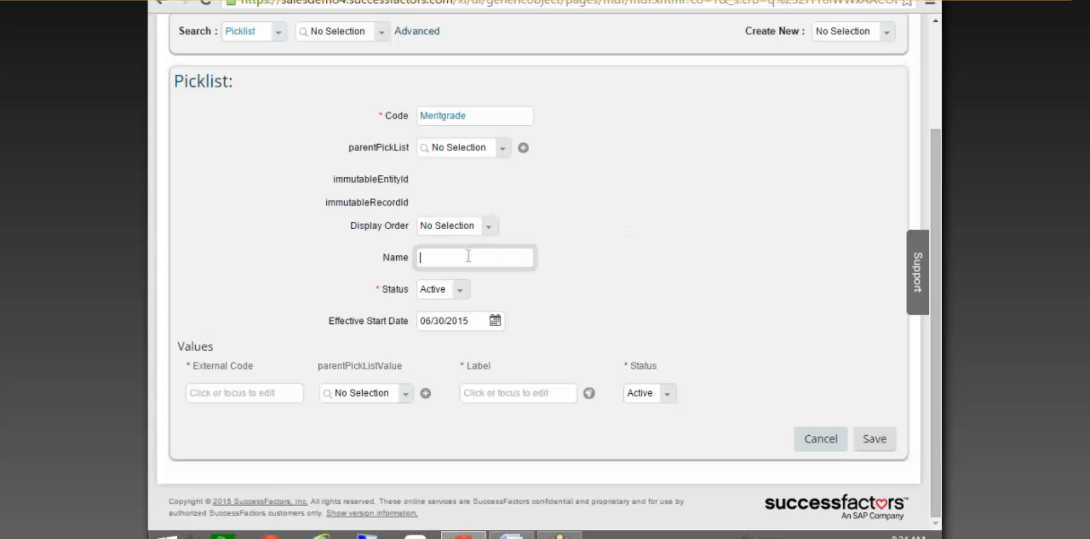
pyautogui.write('Merit Grade')
# Set the Merit Grade picklist's effective start date to 01/01/1990.
pyautogui.click(470, 319)
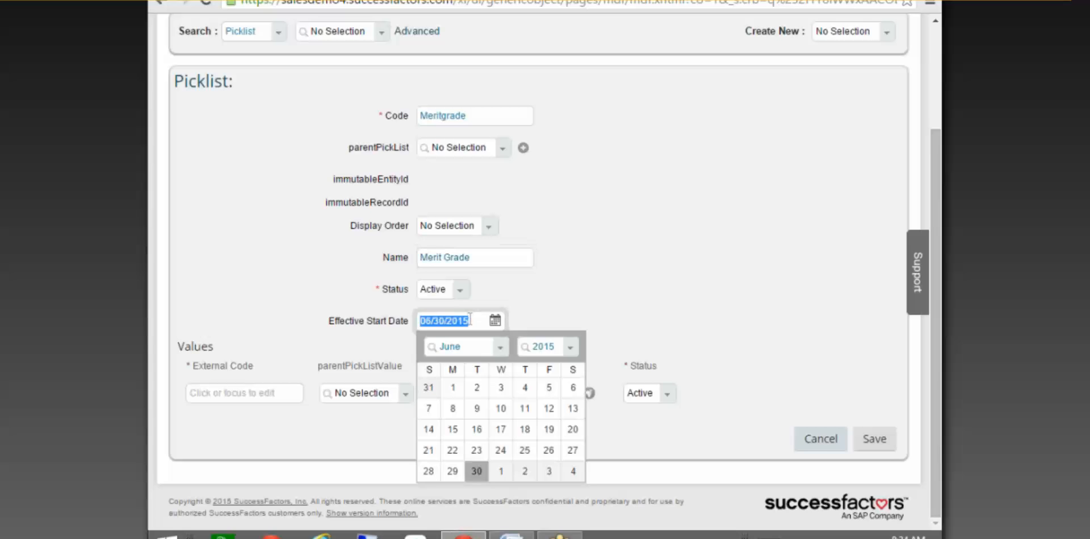
pyautogui.write('01/01/01')
pyautogui.press('BackSpace')
pyautogui.press('BackSpace')
pyautogui.write('1990')
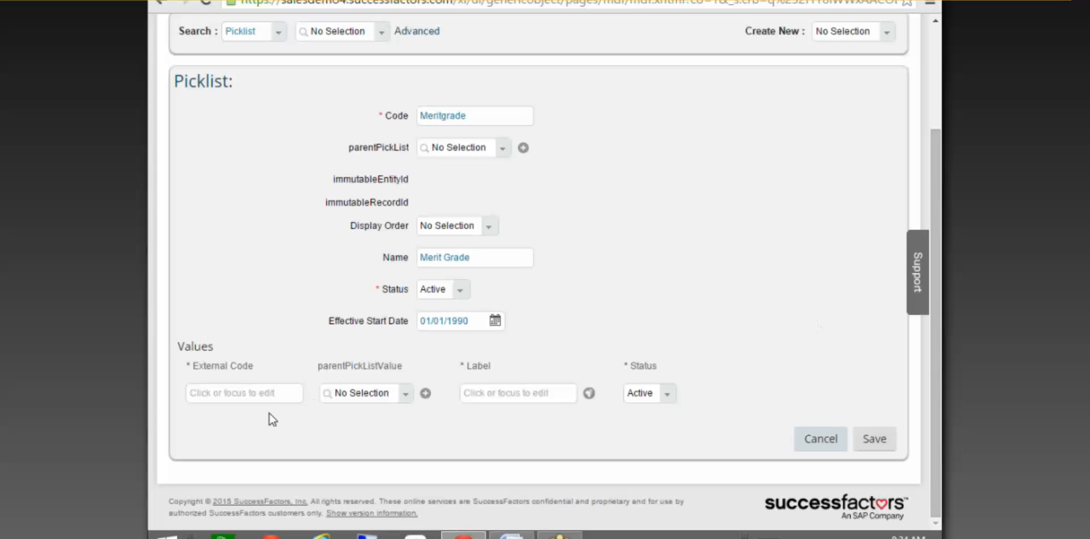
# Add the first picklist value with external code A and label Distinction.
pyautogui.click(249, 397)
pyautogui.write('A')
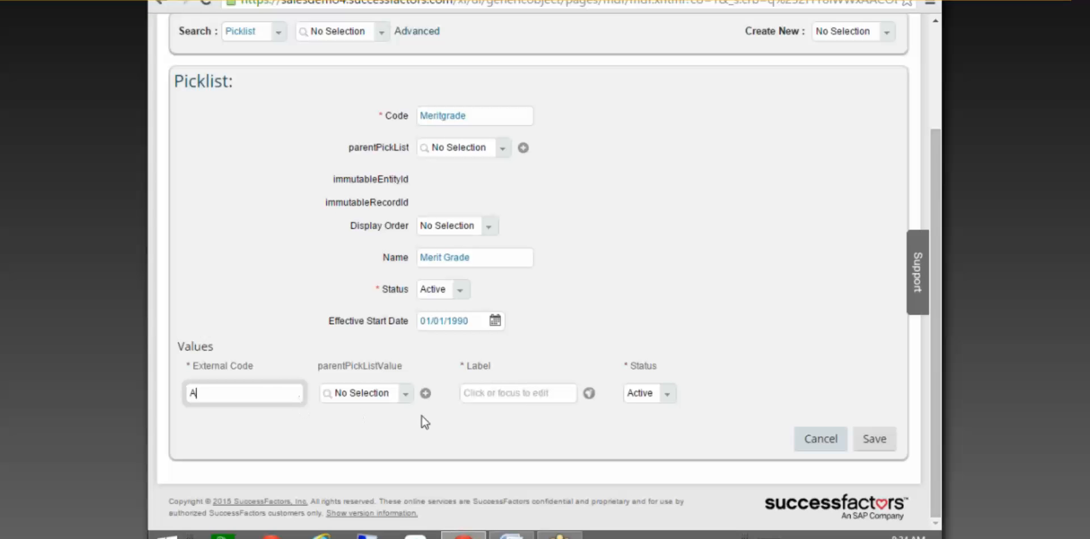
pyautogui.click(508, 393)
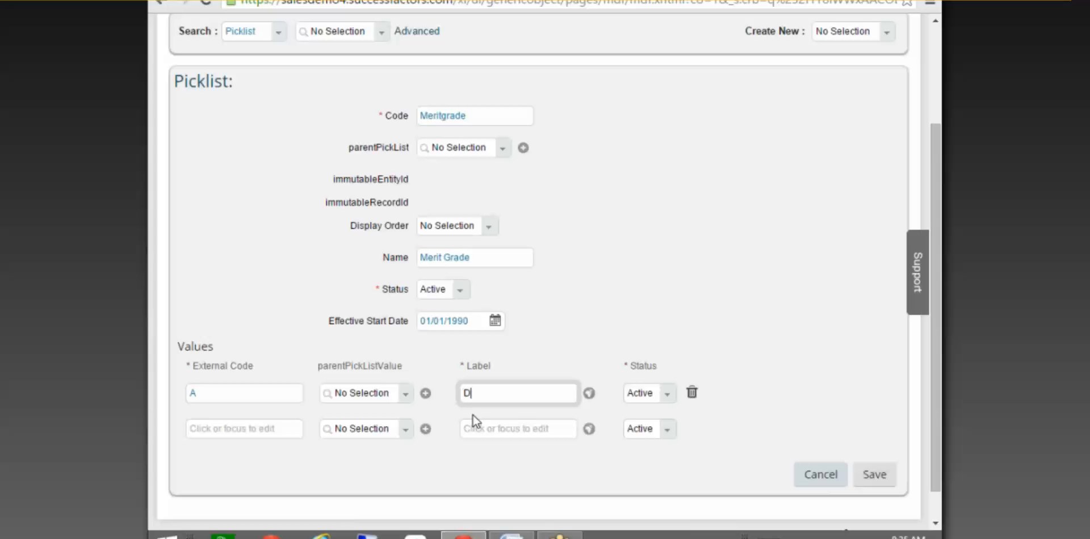
pyautogui.write('tion')
# Add a second picklist value with external code 1 and label First Class.
pyautogui.click(280, 428)
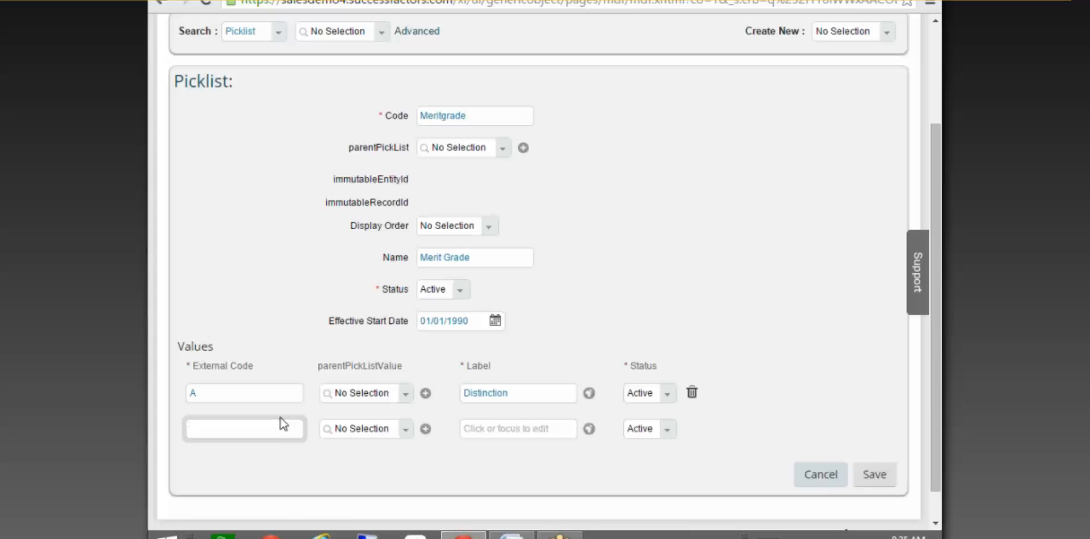
pyautogui.click(249, 393)
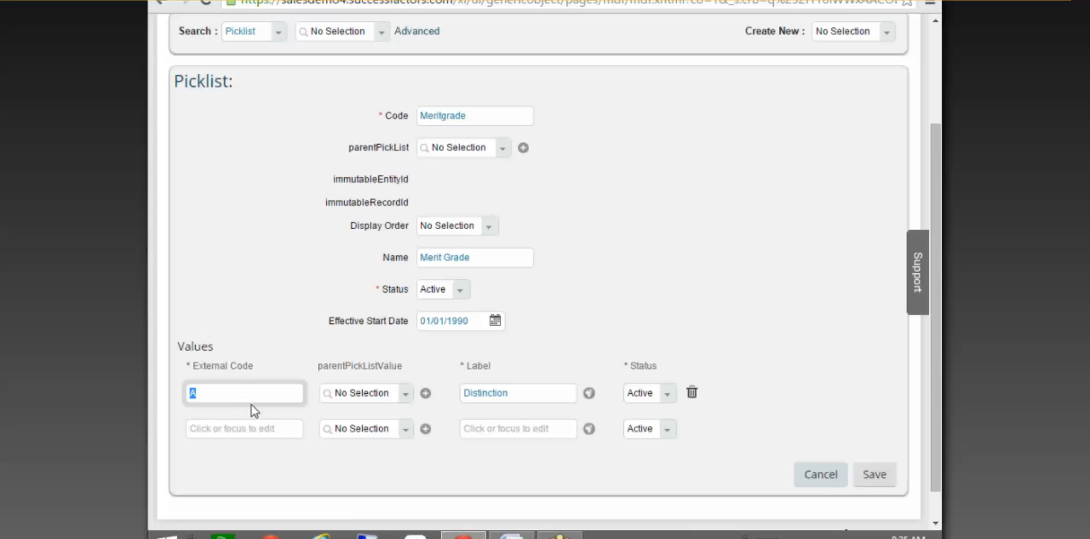
pyautogui.click(266, 436)
pyautogui.write('1')
pyautogui.click(503, 429)
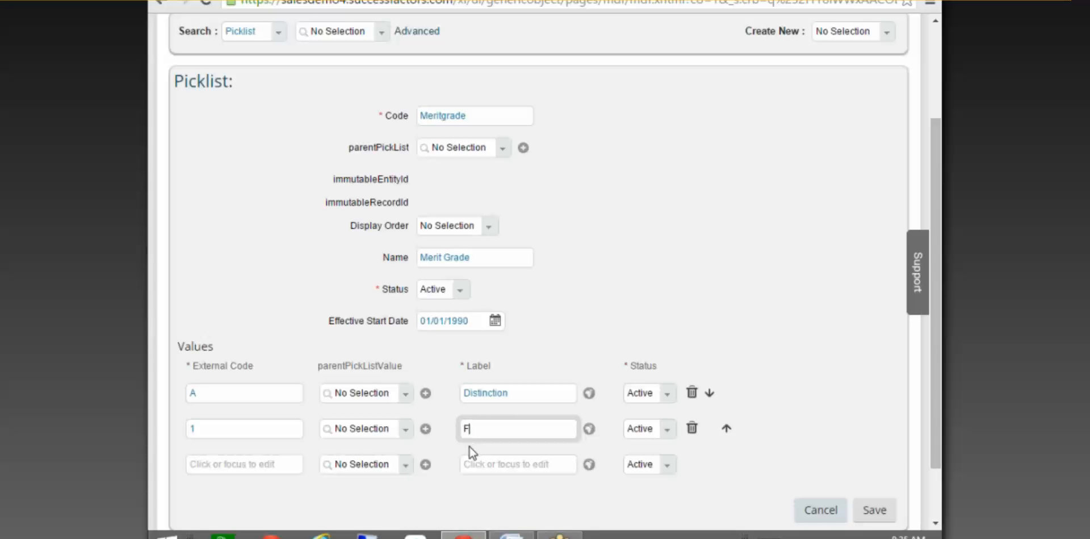
pyautogui.write('First Class')
# Add a third picklist value with external code 2 and label Second Class.
pyautogui.click(234, 466)
pyautogui.write('2')
pyautogui.click(496, 463)
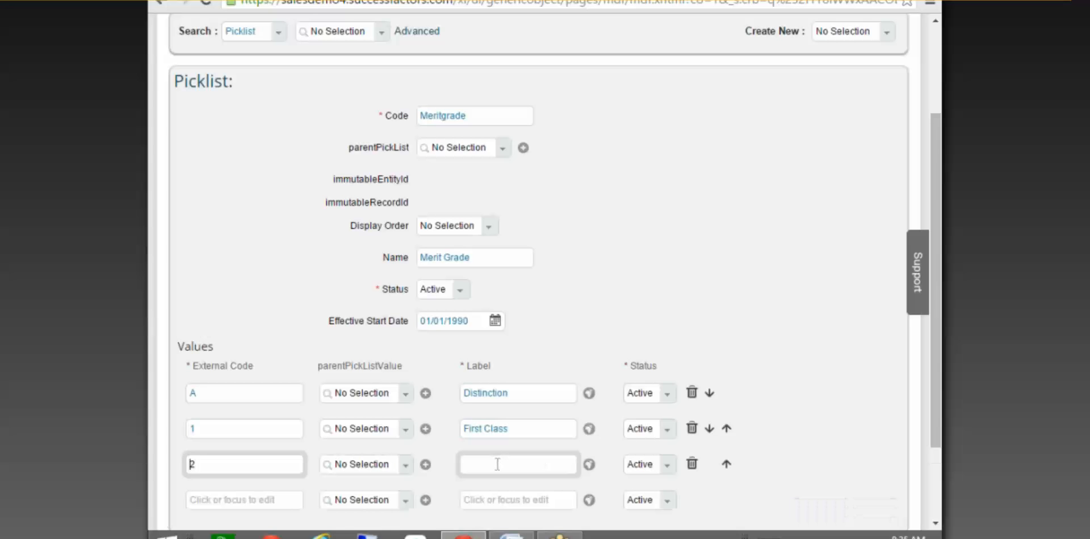
pyautogui.write('Second')
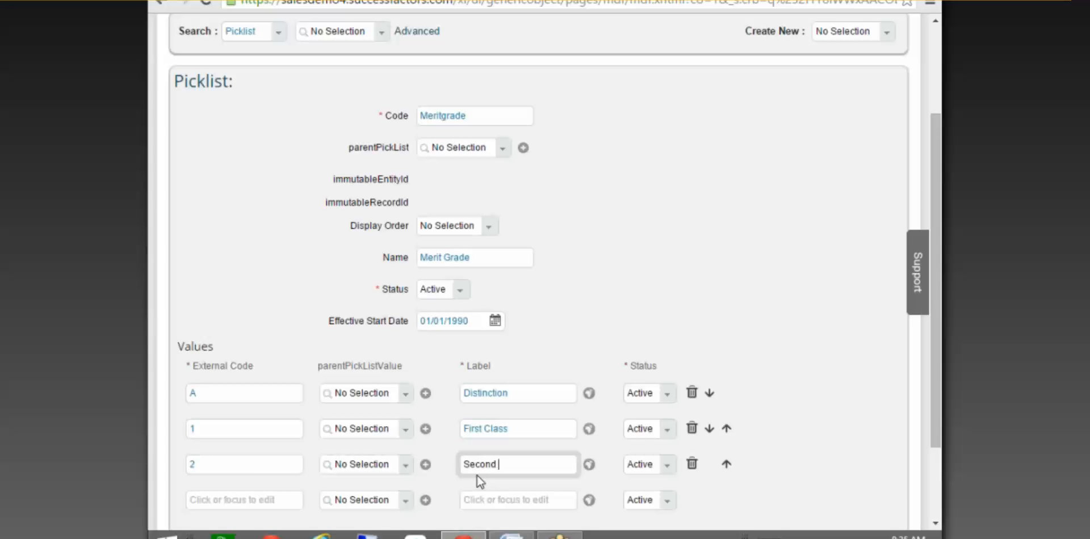
pyautogui.write(' Class')
# Add a fourth picklist value with external code 3 and label Good for nothing.
pyautogui.click(290, 499)
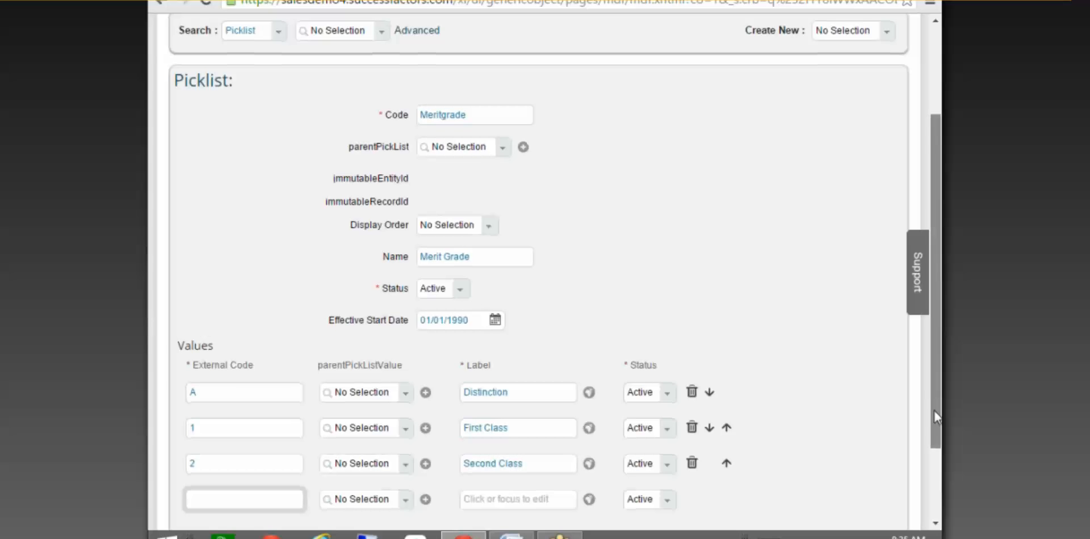
pyautogui.scroll(-3, 933, 391)
pyautogui.write('3')
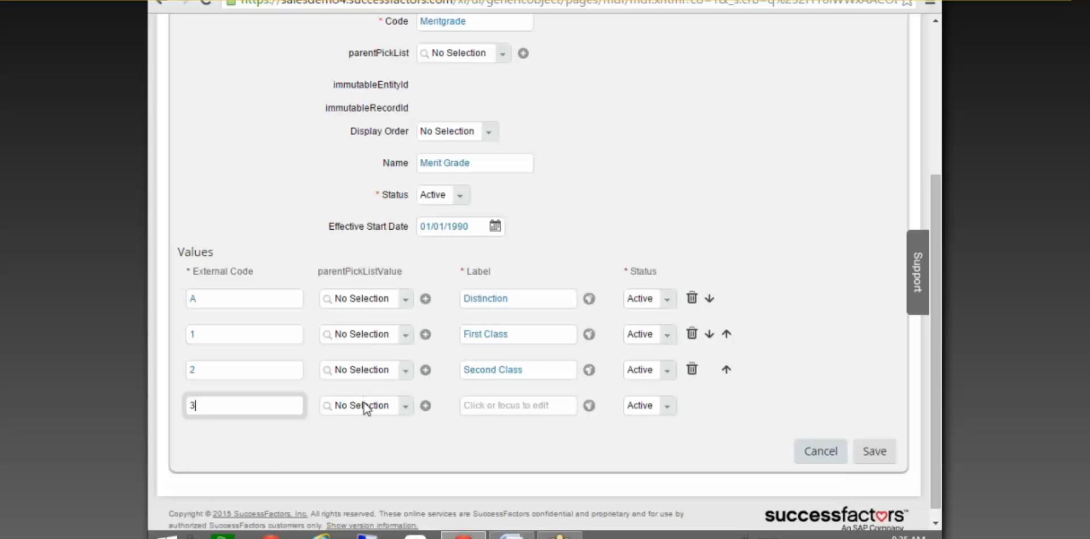
pyautogui.click(494, 408)
pyautogui.write('Good for nothing')
# Add a fifth picklist value with external code 4 and label Failed.
pyautogui.click(270, 442)
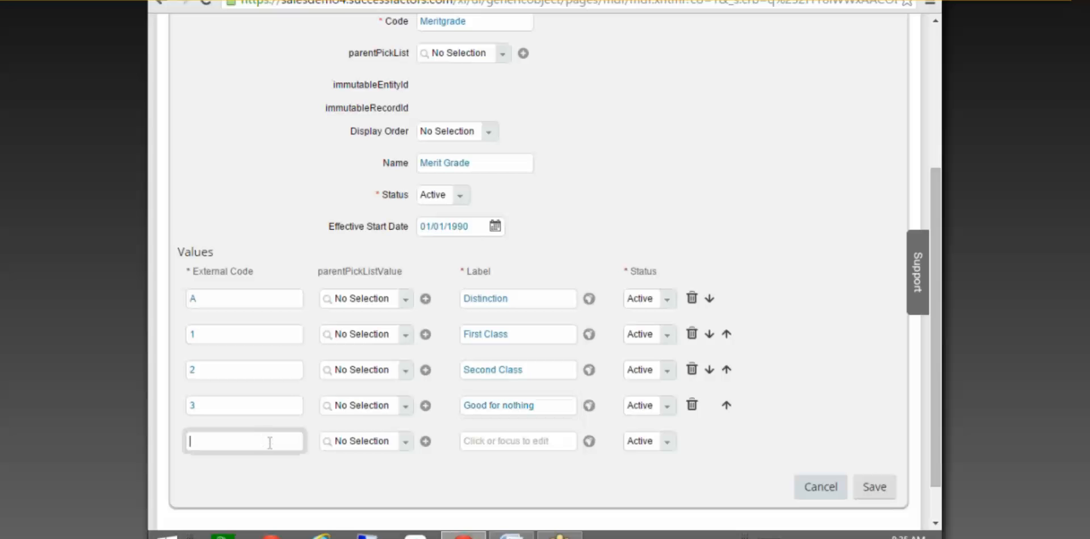
pyautogui.write('4')
pyautogui.click(549, 448)
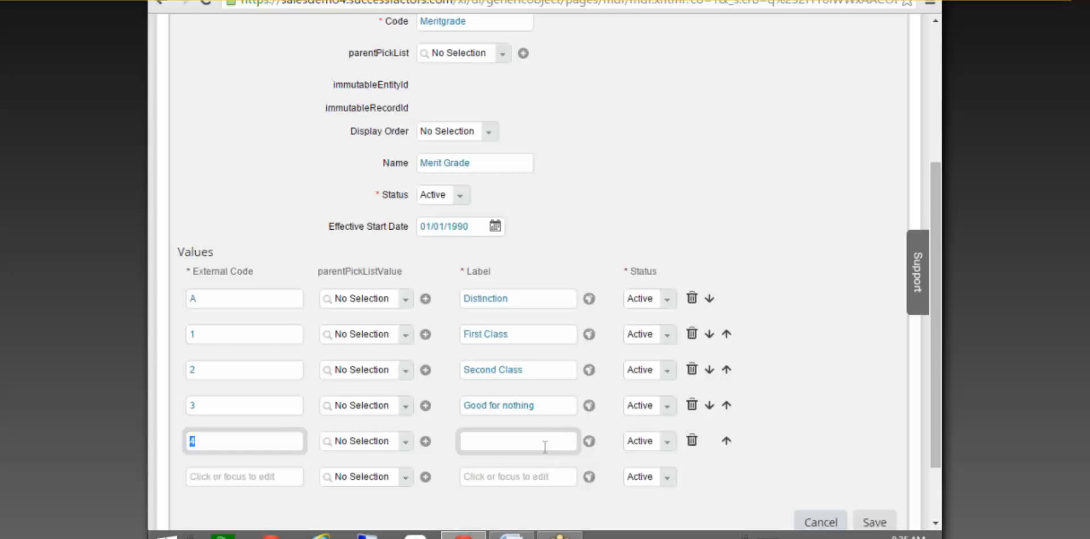
pyautogui.write('fA')
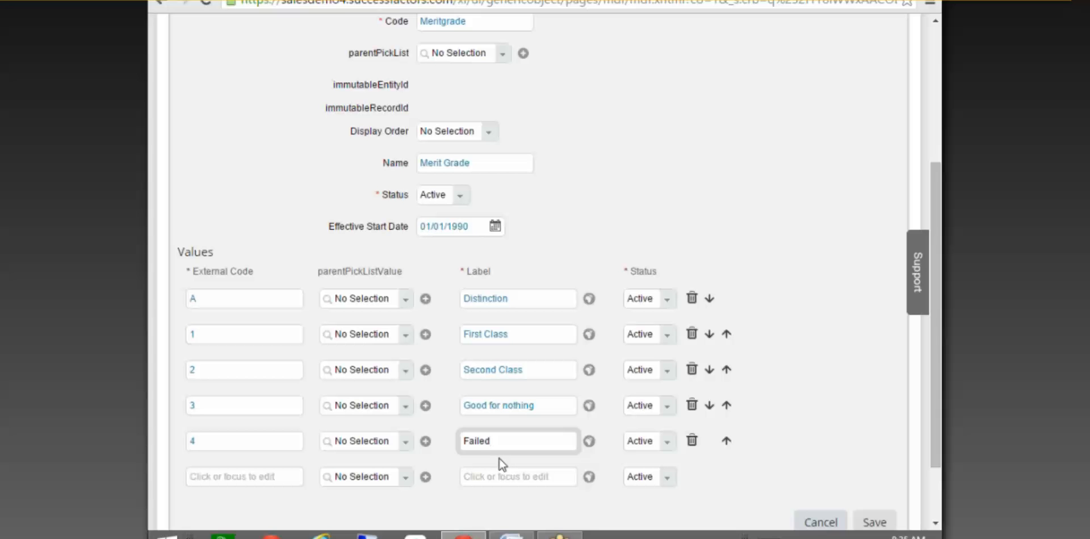
# Save the Merit Grade picklist with its five values.
pyautogui.click(851, 414)
pyautogui.moveTo(936, 404); pyautogui.dragTo(939, 442)
pyautogui.click(869, 466)
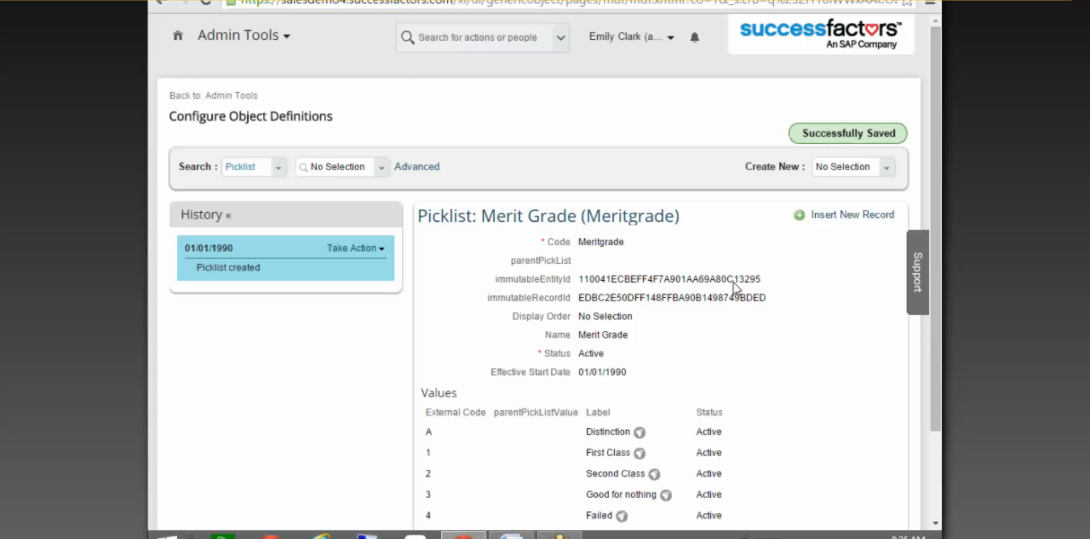
pyautogui.scroll(-2, 733, 284)
pyautogui.scroll(2, 736, 285)
pyautogui.moveTo(579, 282); pyautogui.dragTo(760, 284)
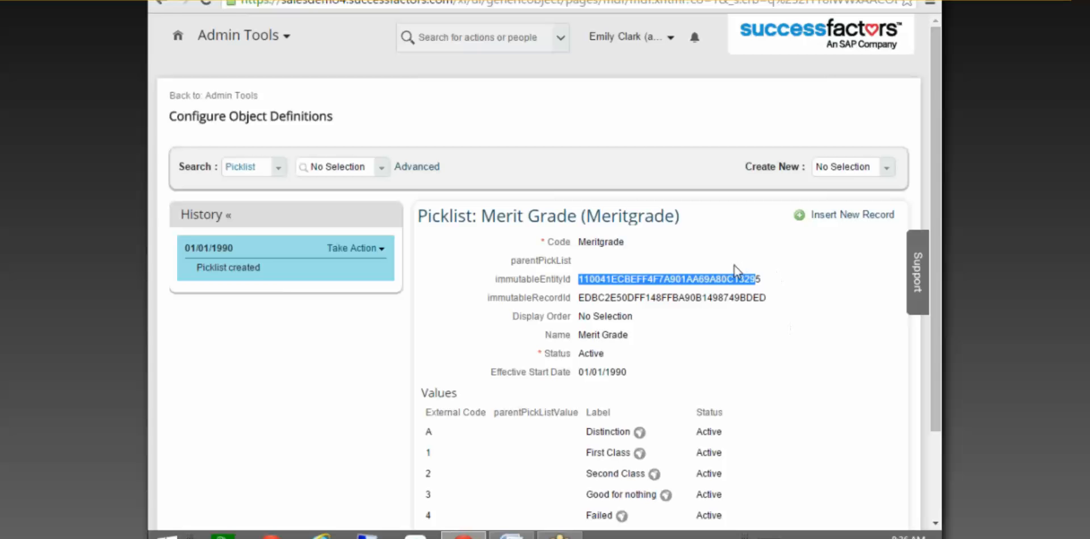
pyautogui.scroll(-2, 792, 324)
pyautogui.scroll(2, 792, 325)
pyautogui.click(886, 168)
pyautogui.click(817, 202)
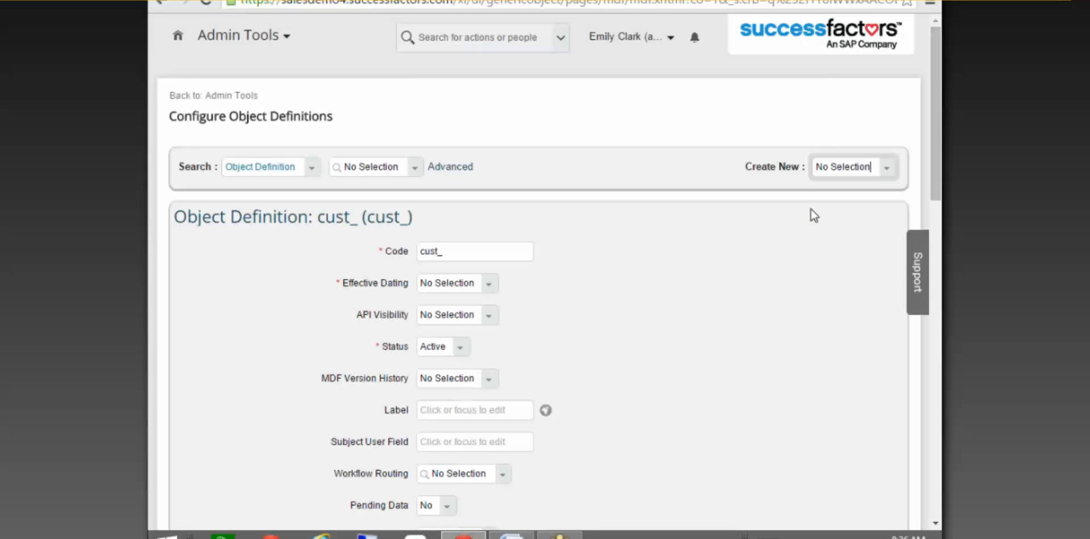
pyautogui.scroll(-3, 880, 264)
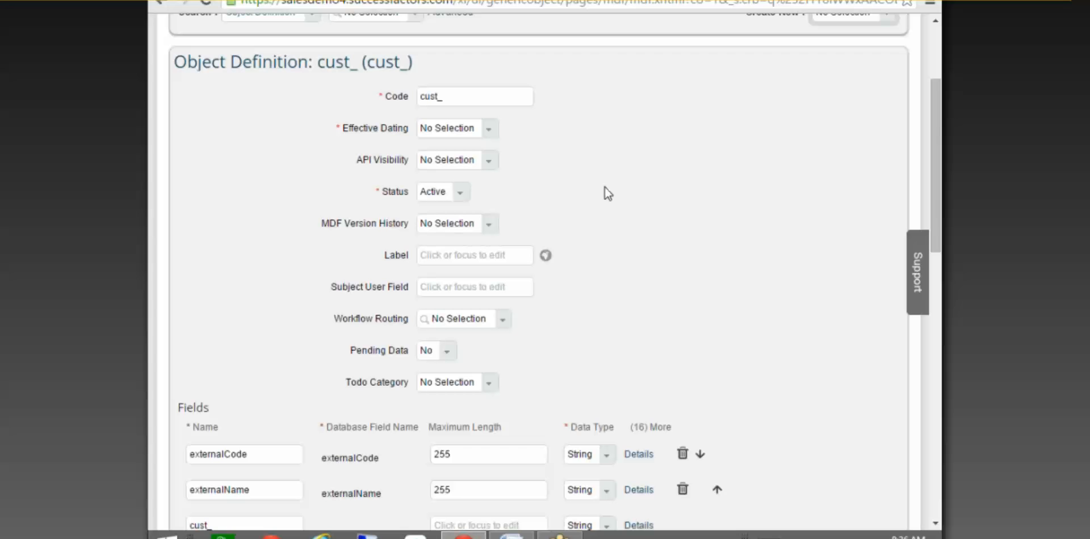
pyautogui.click(481, 97)
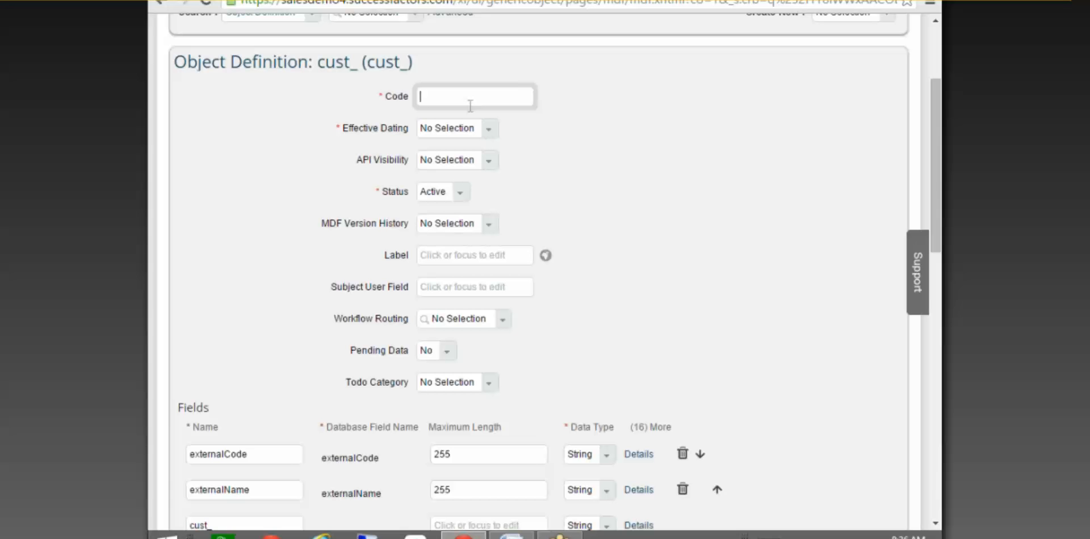
pyautogui.write('Edu')
pyautogui.write('ct')
pyautogui.write('ation')
pyautogui.press('BackSpace')
pyautogui.press('BackSpace')
pyautogui.press('BackSpace')
pyautogui.press('BackSpace')
pyautogui.press('BackSpace')
pyautogui.press('BackSpace')
pyautogui.press('BackSpace')
pyautogui.write('cation')
# Create a new picklist with both its code and its name set to Degree.
pyautogui.scroll(3, 894, 143)
pyautogui.click(846, 218)
pyautogui.click(888, 168)
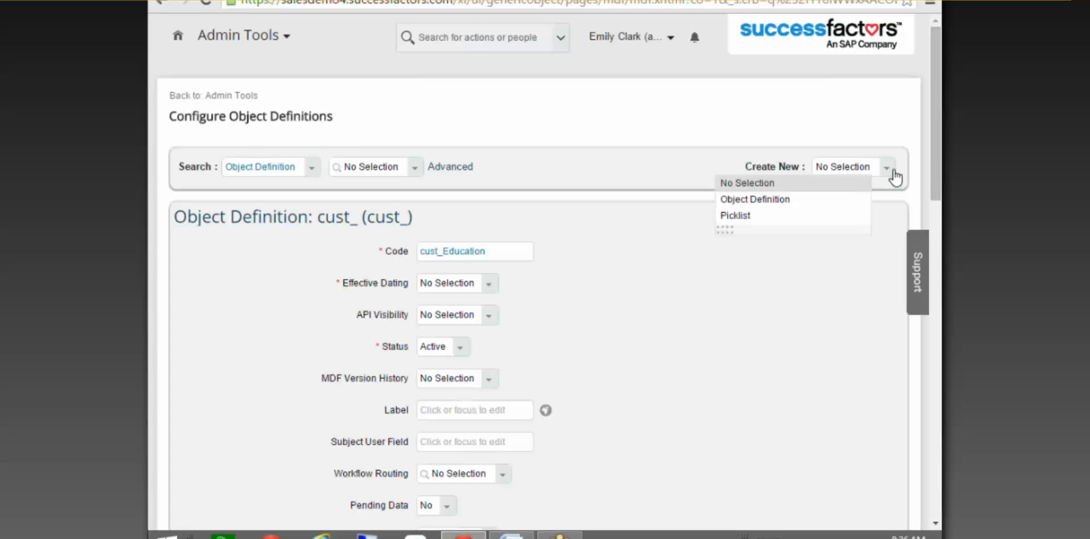
pyautogui.click(786, 216)
pyautogui.click(602, 325)
pyautogui.click(475, 256)
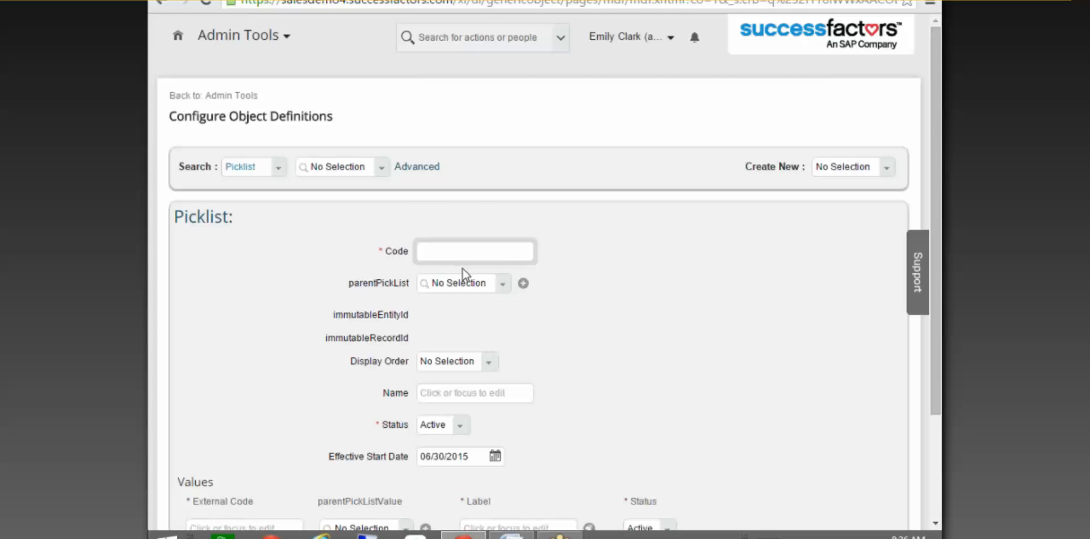
pyautogui.write('Degree')
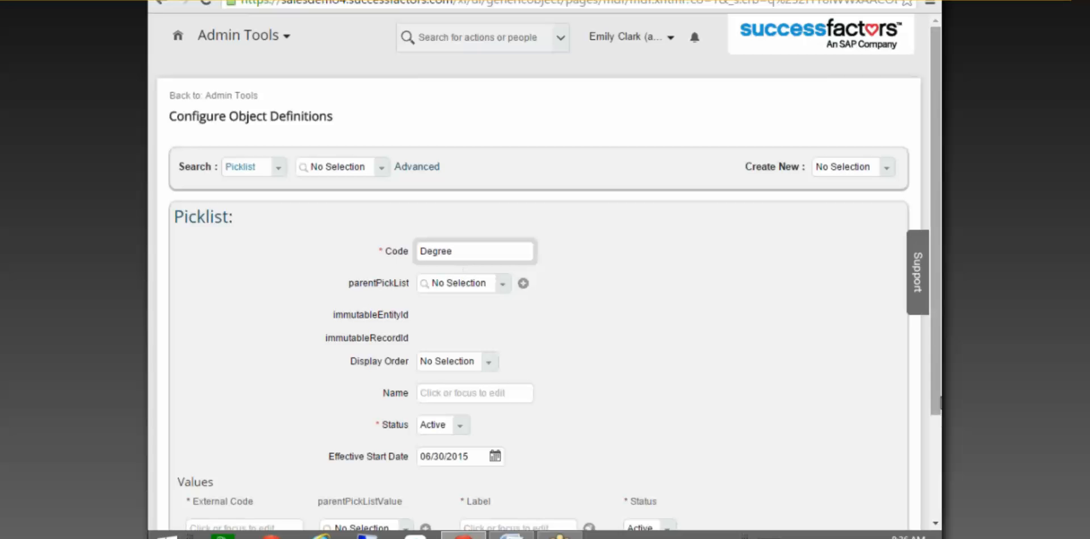
pyautogui.scroll(-1, 773, 401)
pyautogui.click(458, 328)
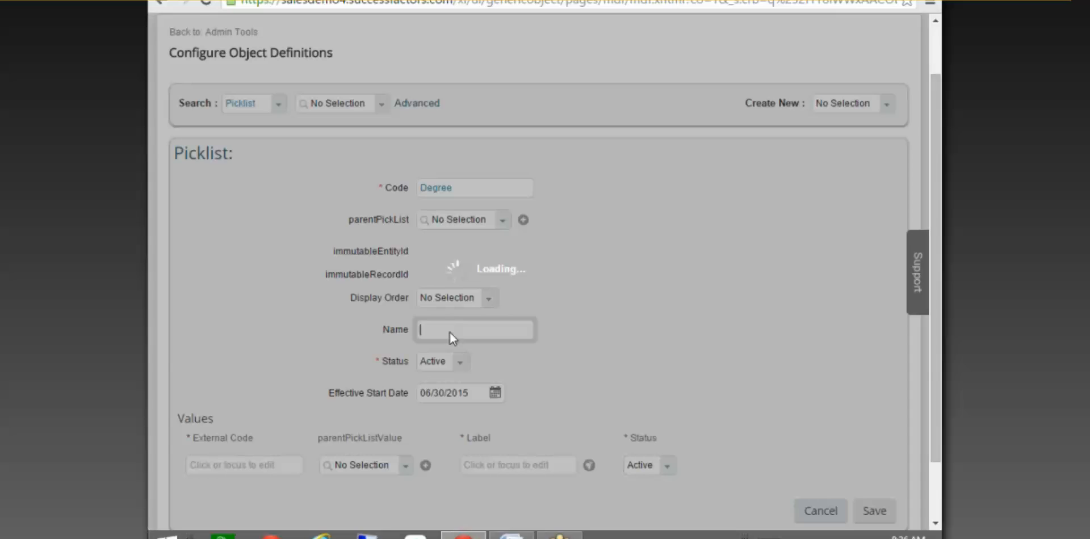
pyautogui.write('Degree')
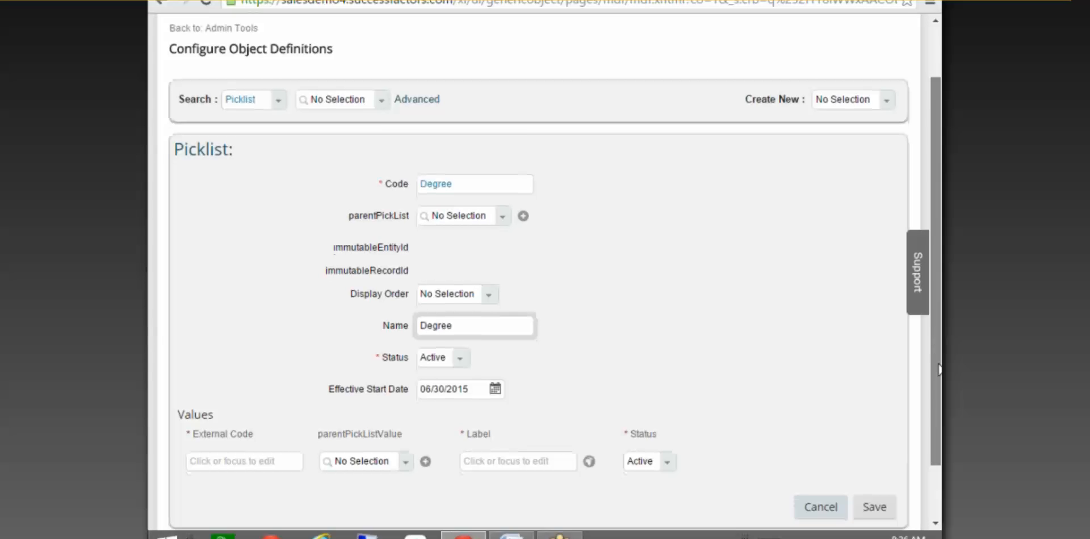
# Set the Degree picklist's effective start date to 01/01/1990.
pyautogui.scroll(-1, 392, 353)
pyautogui.click(461, 326)
pyautogui.write('01/01/199')
pyautogui.write('0')
pyautogui.press('Tab')
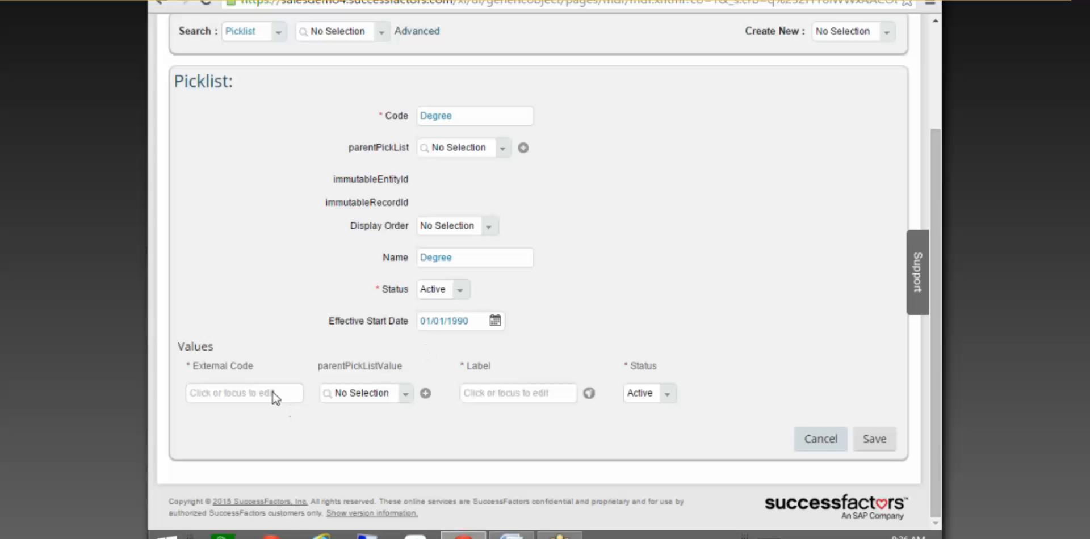
# Add the first Degree picklist value with external code X and label X.
pyautogui.click(272, 392)
pyautogui.write('X')
pyautogui.click(506, 393)
pyautogui.write('X')
# Add a second Degree picklist value with external code XII and label XII.
pyautogui.click(225, 430)
pyautogui.write('X11')
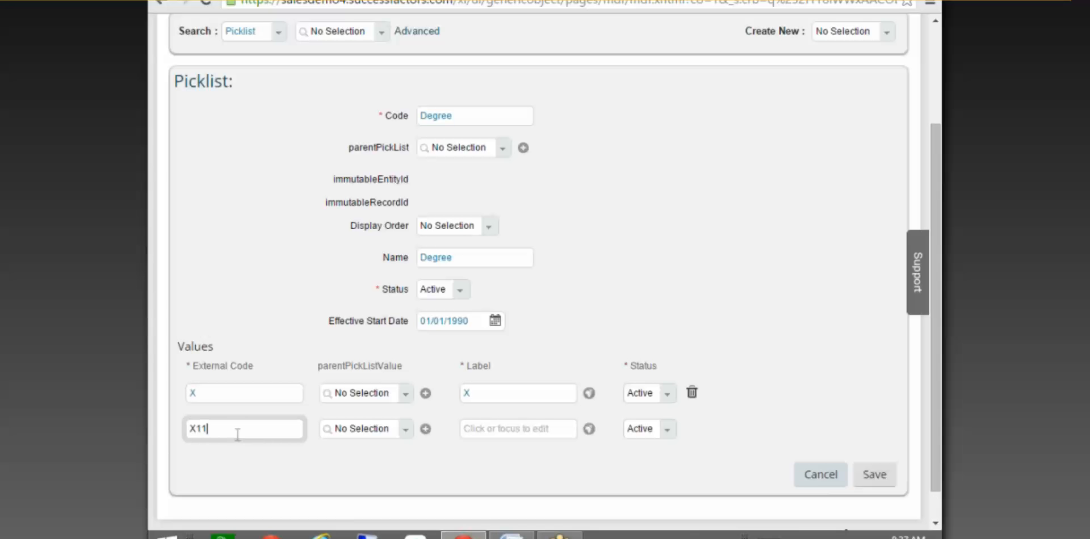
pyautogui.press('BackSpace')
pyautogui.press('BackSpace')
pyautogui.write('II')
pyautogui.click(497, 429)
pyautogui.write('XII')
# Add a third Degree picklist value with external code Bachelors and label Bachelors.
pyautogui.click(248, 463)
pyautogui.write('Degree')
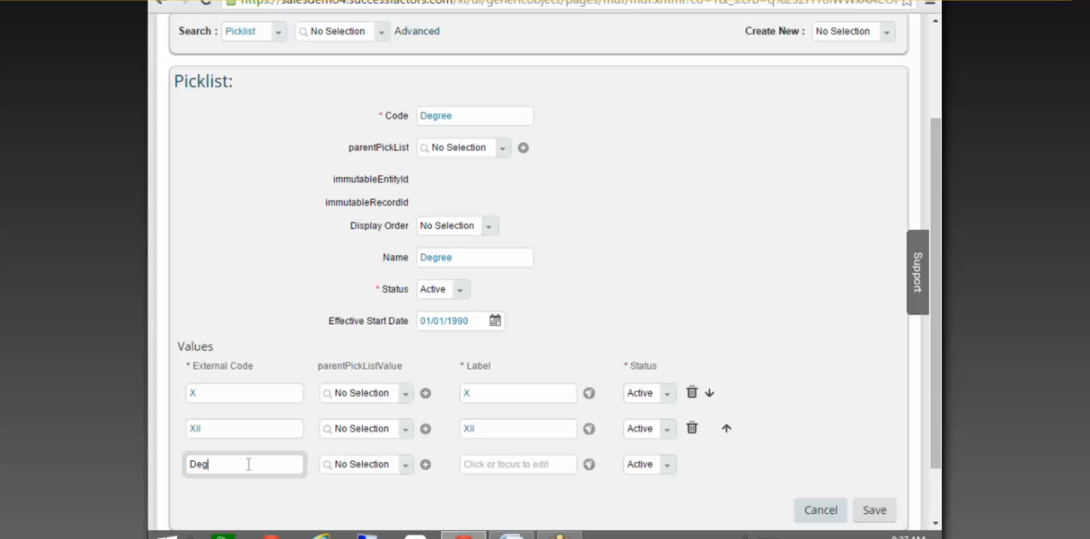
pyautogui.moveTo(239, 469); pyautogui.dragTo(149, 470)
pyautogui.write('Bachelors')
pyautogui.hotkey('ctrl', 'a')
pyautogui.hotkey('ctrl', 'c')
pyautogui.press('Tab')
pyautogui.press('Tab')
pyautogui.press('Tab')
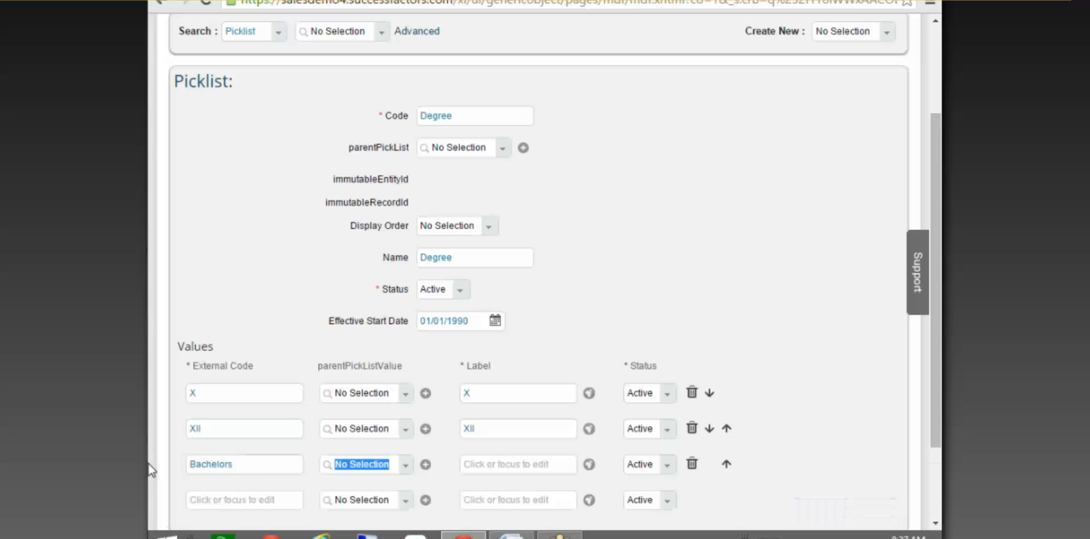
pyautogui.hotkey('ctrl', 'v')
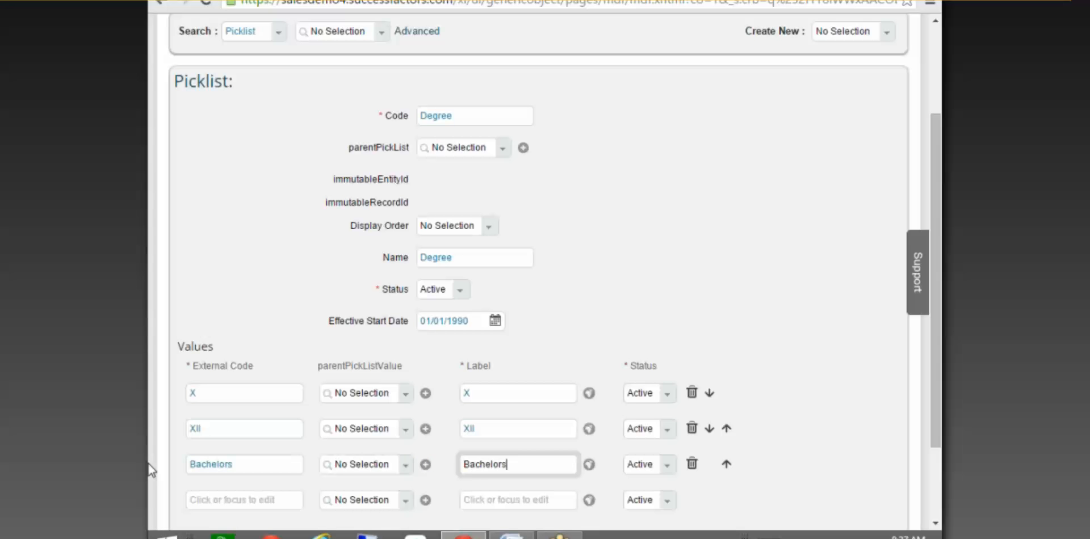
# Add a fourth Degree picklist value with external code and label Masters, and save the picklist.
pyautogui.click(243, 502)
pyautogui.write('Masters')
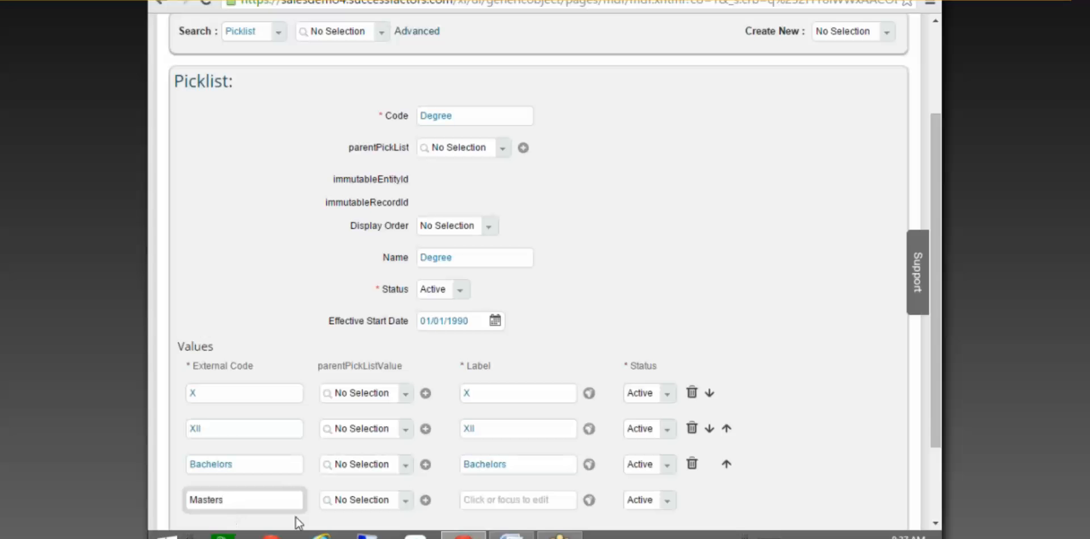
pyautogui.click(521, 498)
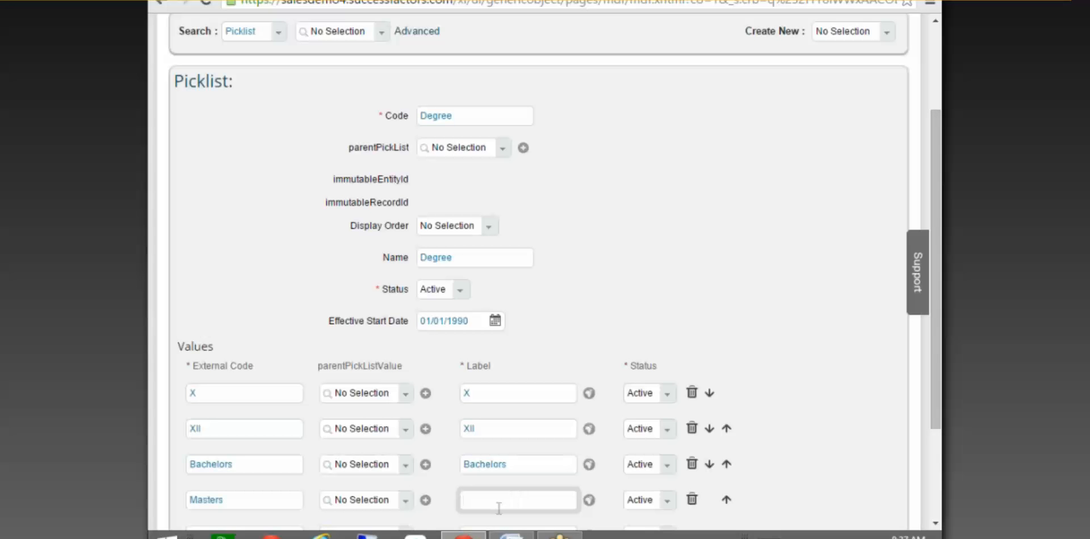
pyautogui.write('Masters')
pyautogui.scroll(-3, 918, 397)
pyautogui.click(875, 472)
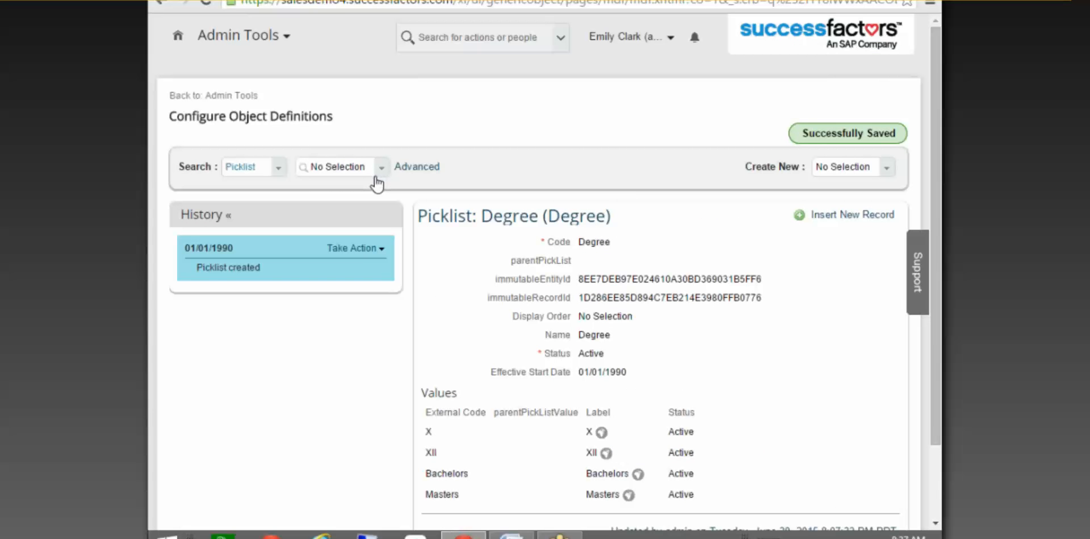
# Create a new object definition with the code cust_Degree.
pyautogui.click(887, 169)
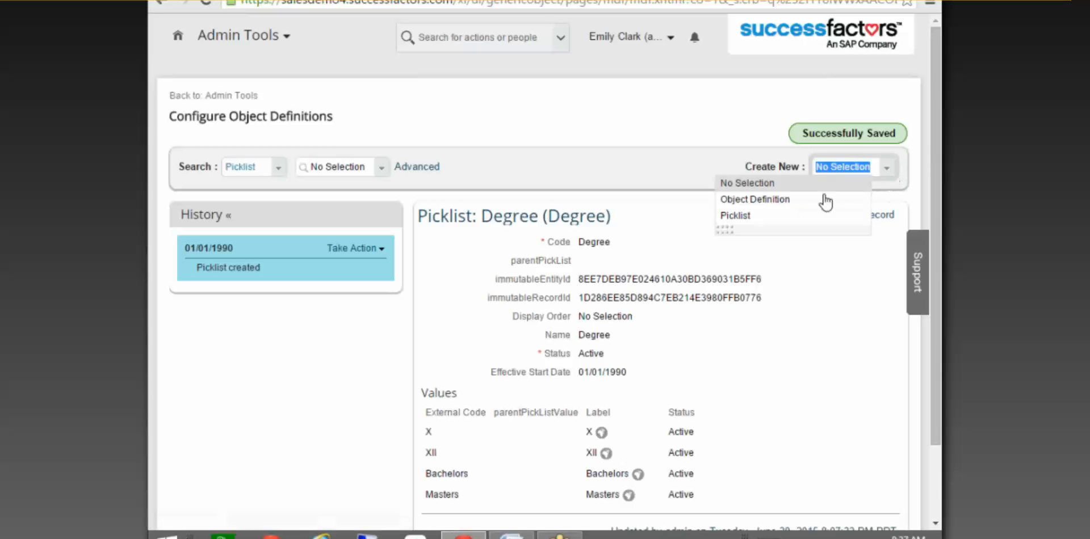
pyautogui.click(790, 200)
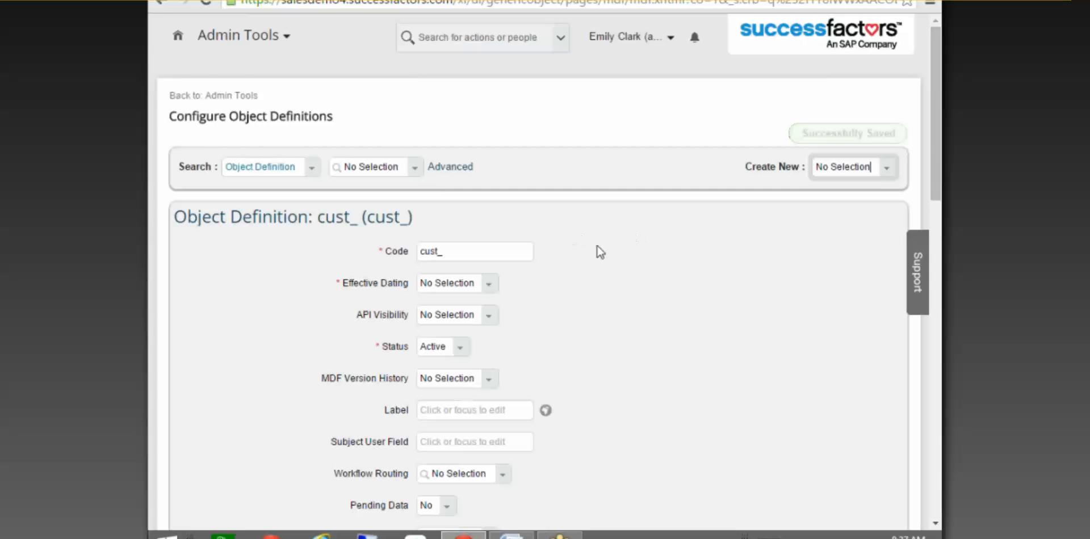
pyautogui.scroll(-3, 601, 271)
pyautogui.scroll(2, 607, 288)
pyautogui.click(479, 175)
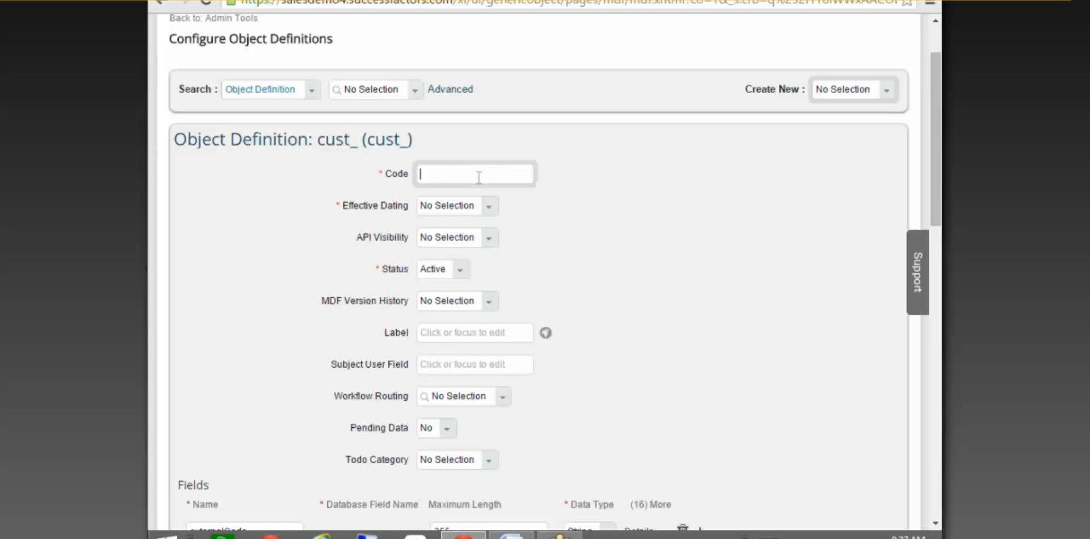
pyautogui.write('Degree')
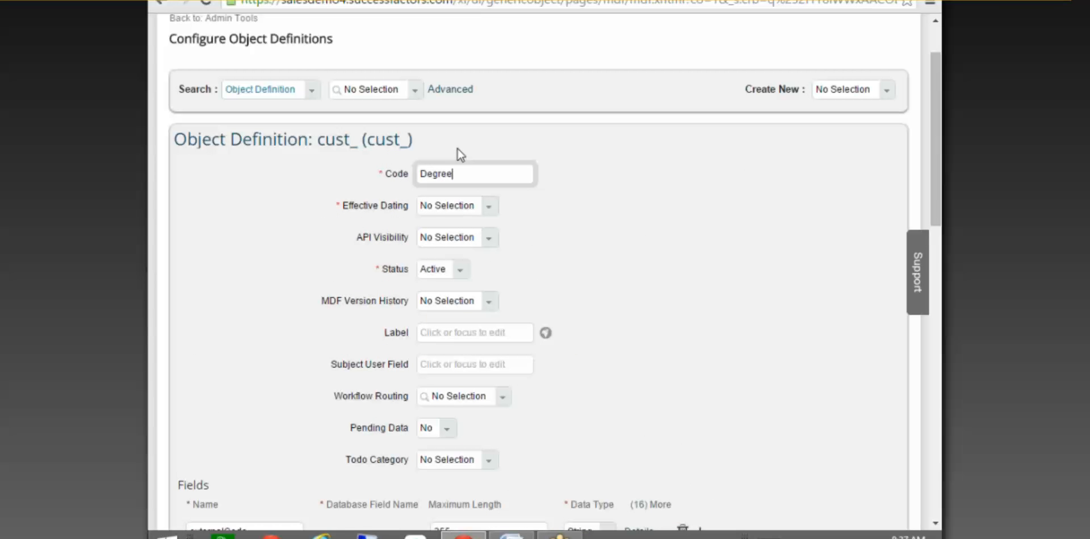
pyautogui.click(654, 223)
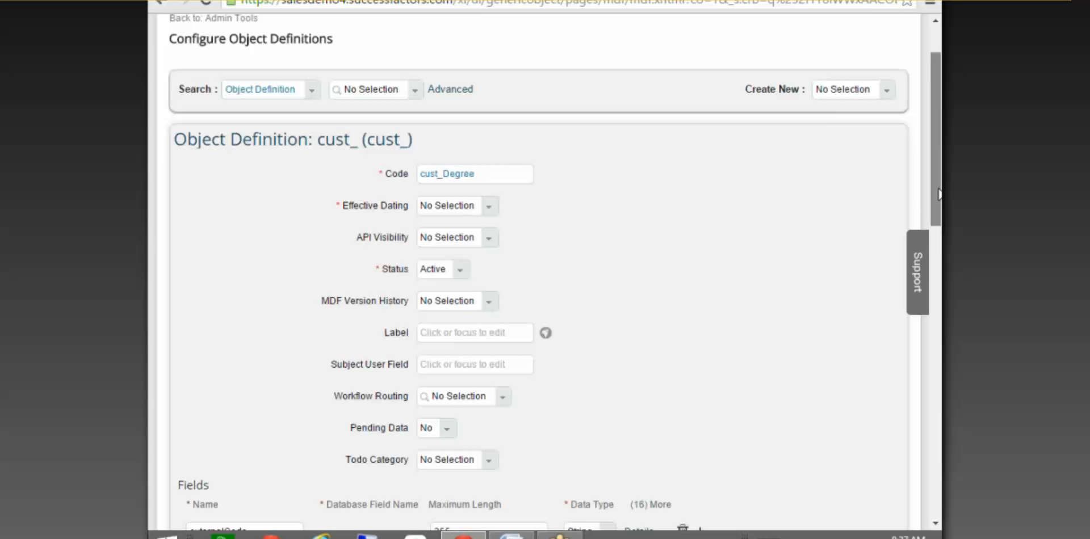
# Set the object definition's effective dating to Basic and accept the change to its mandatory fields.
pyautogui.scroll(-2, 938, 195)
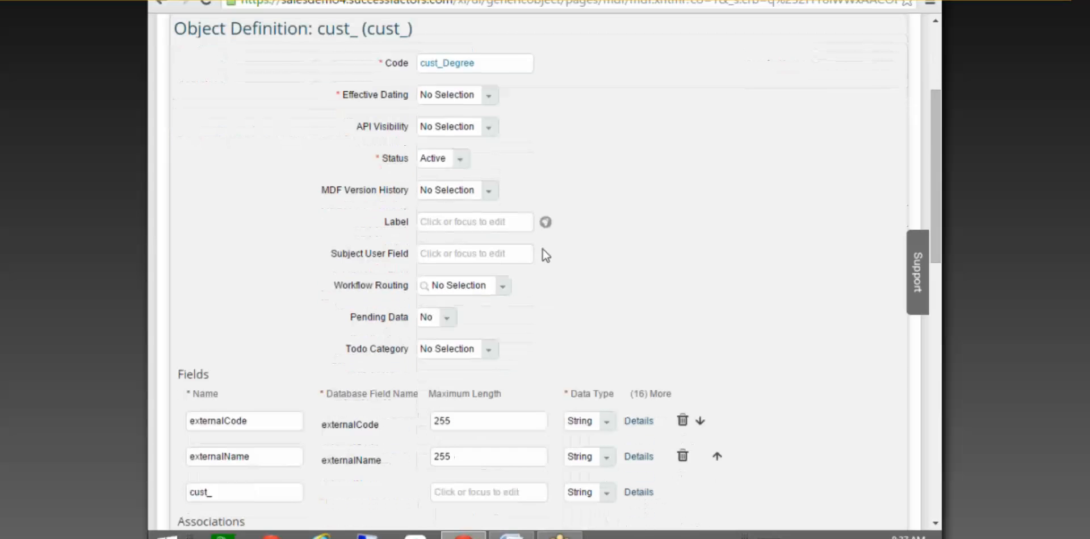
pyautogui.click(490, 100)
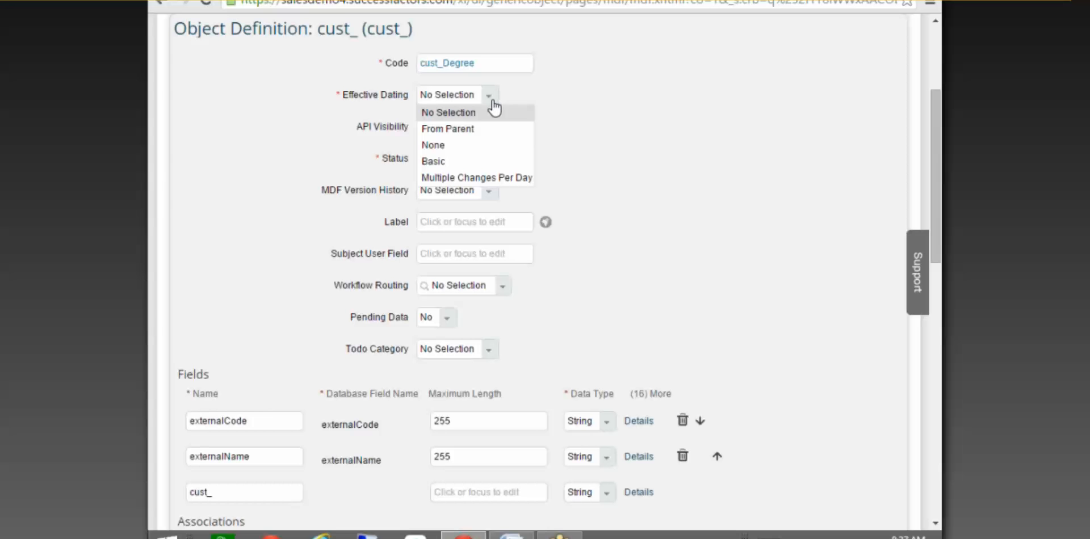
pyautogui.click(457, 162)
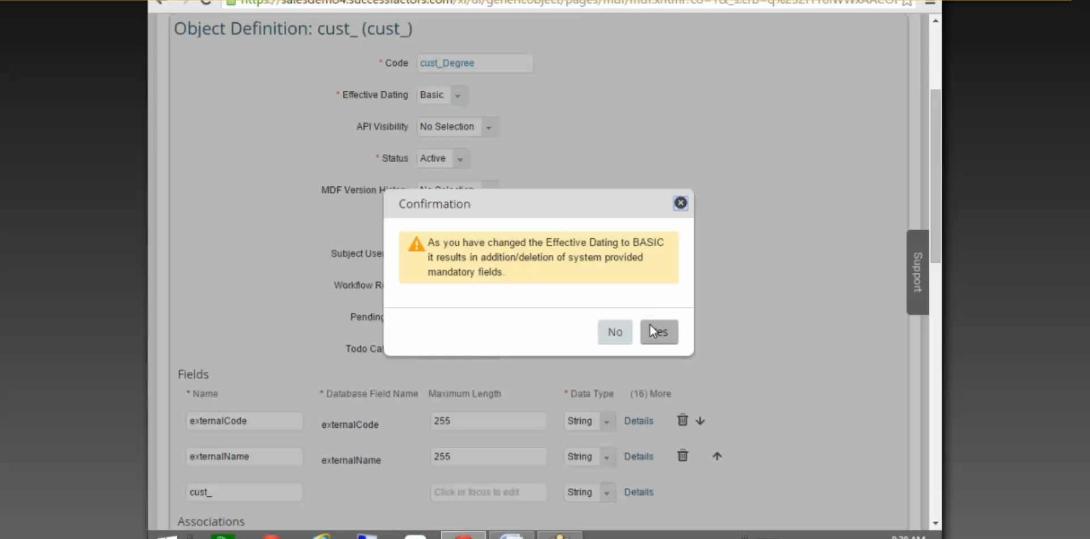
pyautogui.click(658, 333)
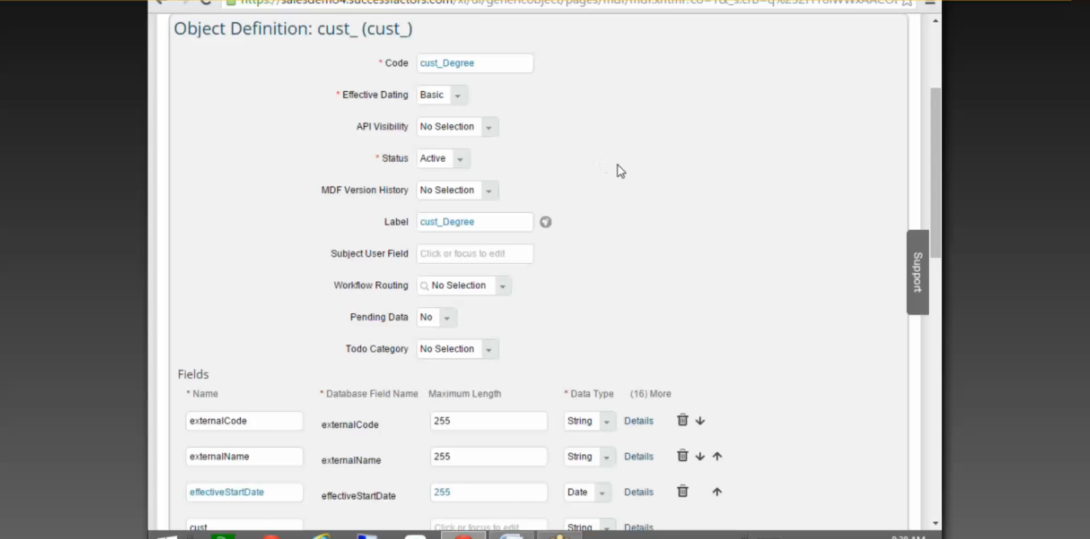
# Try to switch effective dating to None and delete the effectiveStartDate field from the object definition.
pyautogui.scroll(-3, 637, 184)
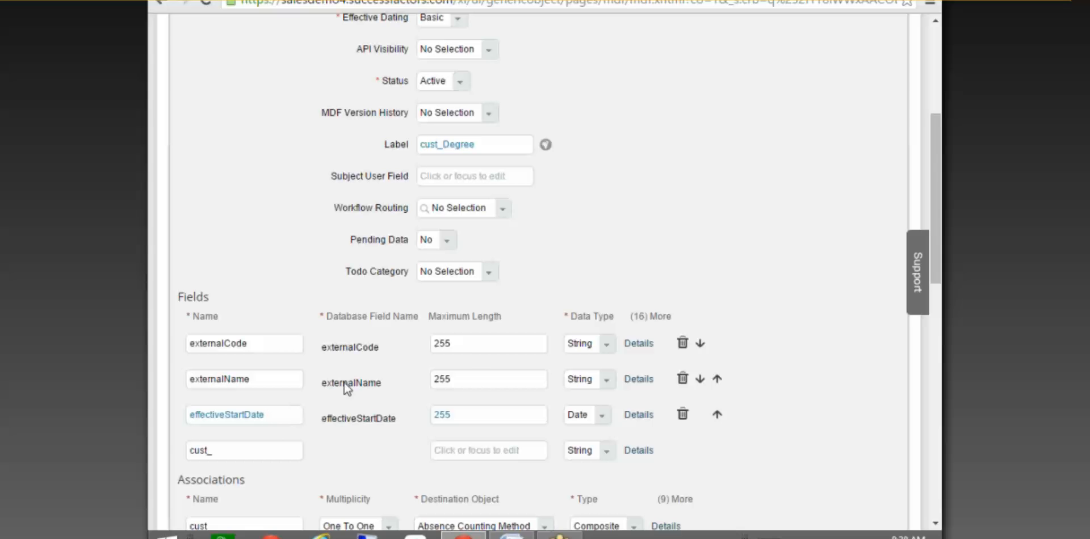
pyautogui.scroll(3, 499, 70)
pyautogui.click(458, 173)
pyautogui.click(437, 223)
pyautogui.click(689, 316)
pyautogui.scroll(-4, 618, 311)
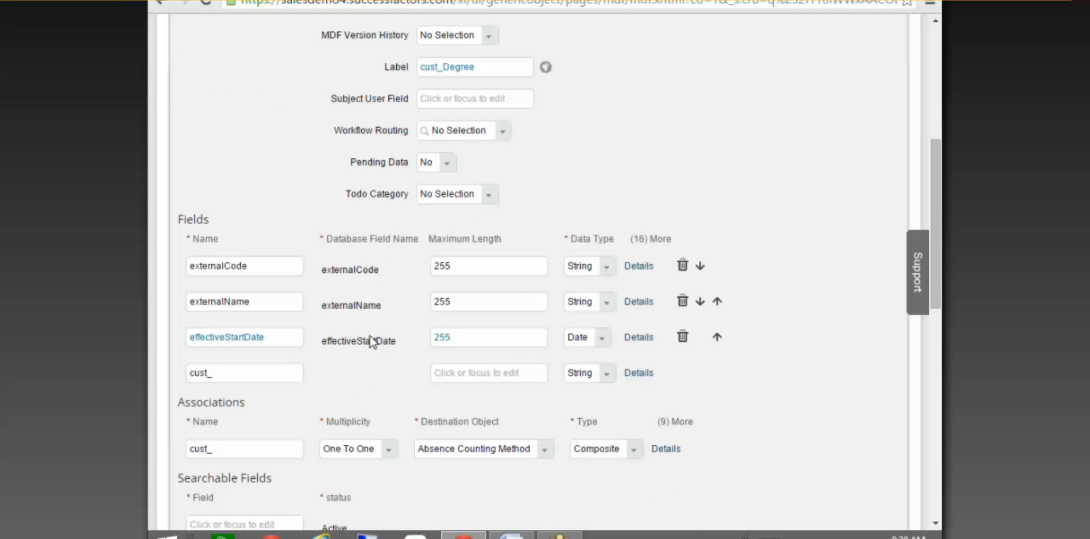
pyautogui.click(682, 336)
pyautogui.click(741, 227)
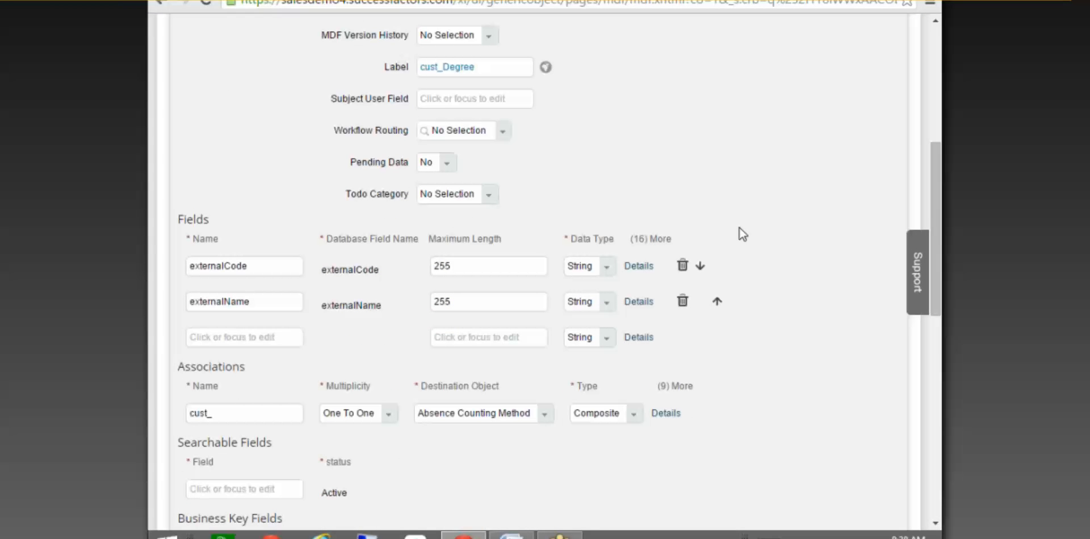
# Set the cust_Degree object definition's effective dating to None.
pyautogui.scroll(3, 703, 206)
pyautogui.click(458, 96)
pyautogui.click(439, 145)
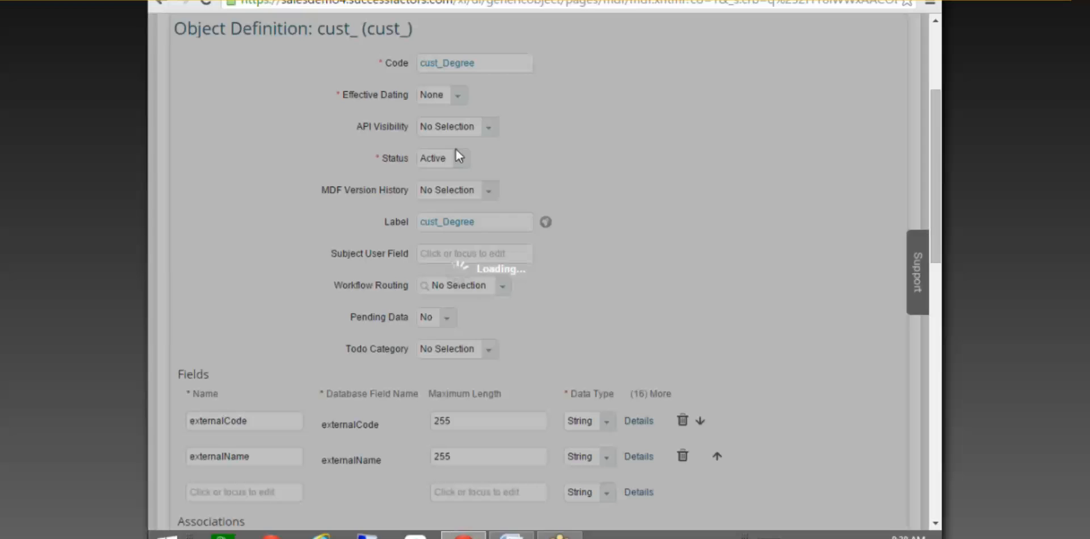
pyautogui.click(621, 317)
pyautogui.scroll(-3, 625, 316)
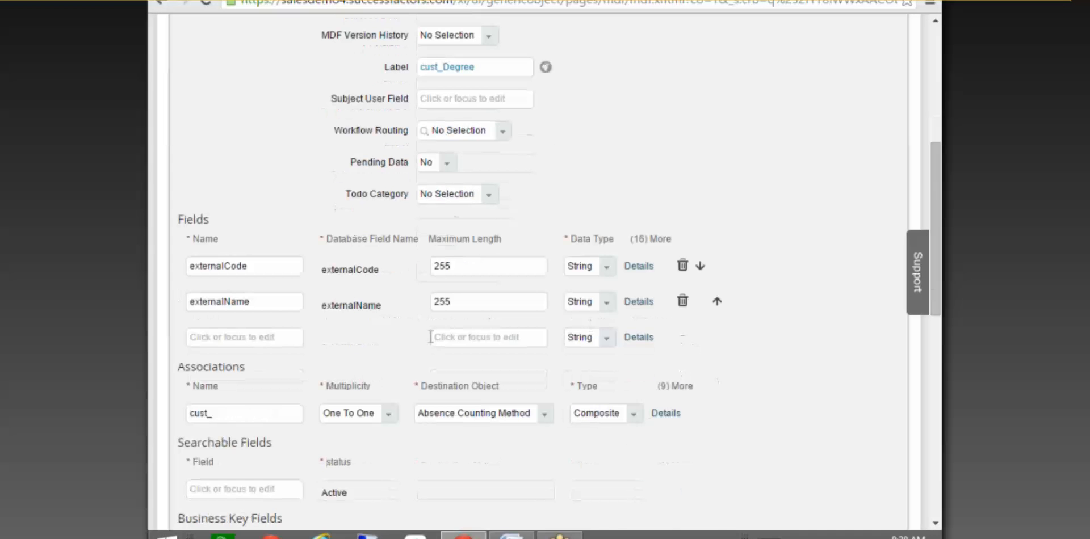
pyautogui.scroll(3, 579, 240)
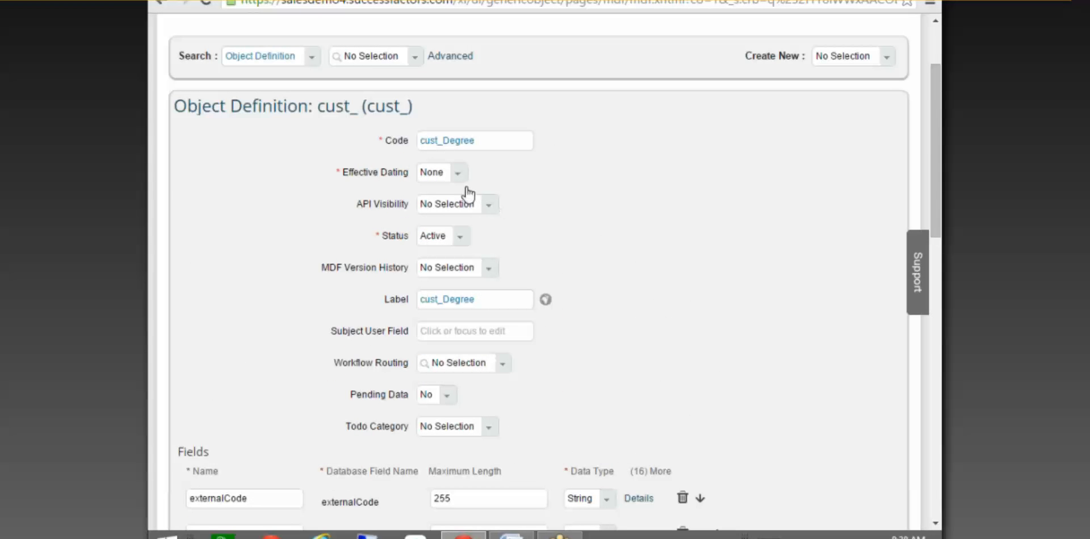
# Change the effective dating back to Basic and accept the addition of the system-provided mandatory fields.
pyautogui.click(458, 173)
pyautogui.click(450, 241)
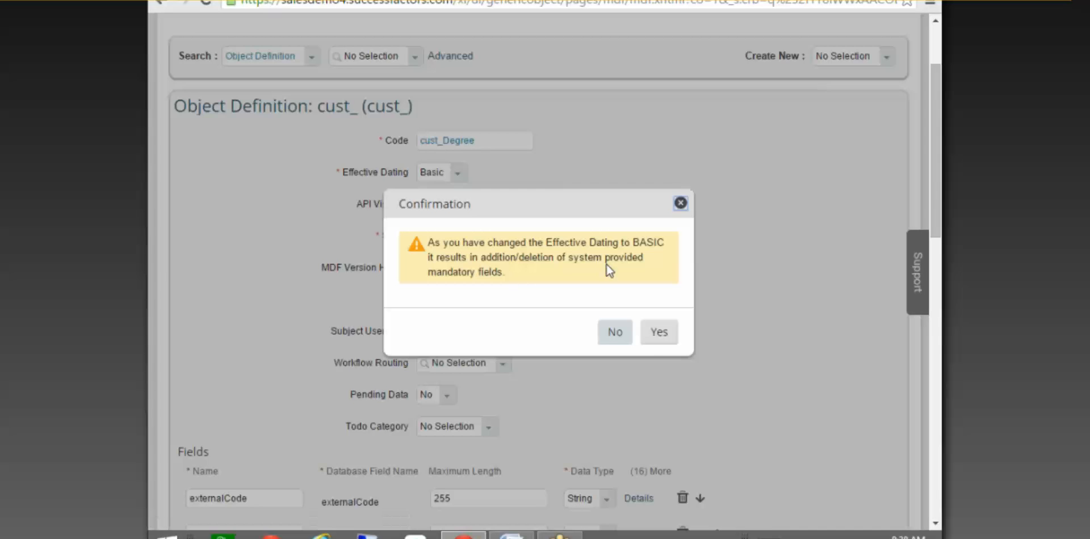
pyautogui.click(656, 334)
pyautogui.scroll(-1, 656, 336)
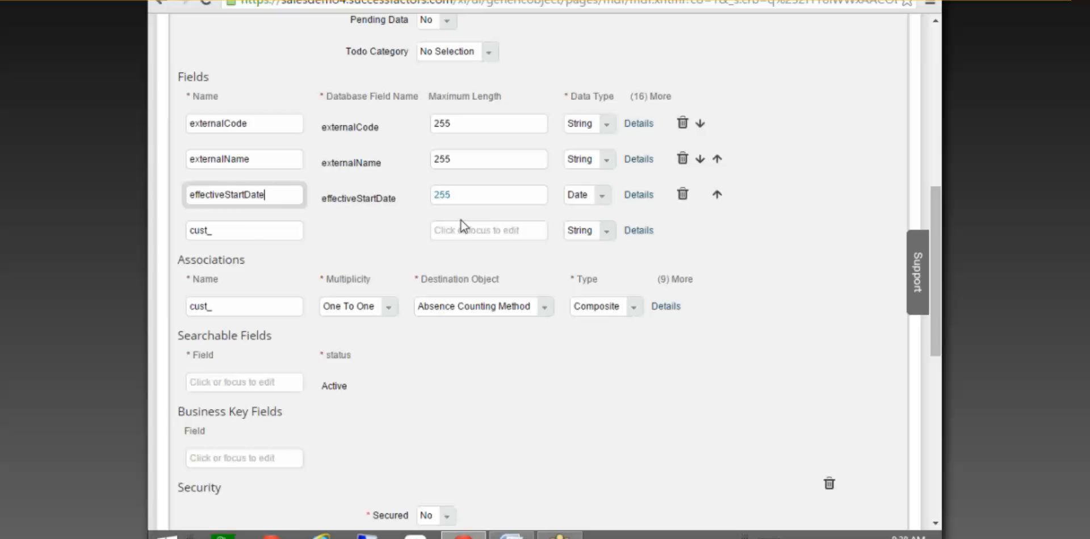
# Set the object definition's API visibility to Editable and its MDF version history to Complete History.
pyautogui.scroll(2, 465, 222)
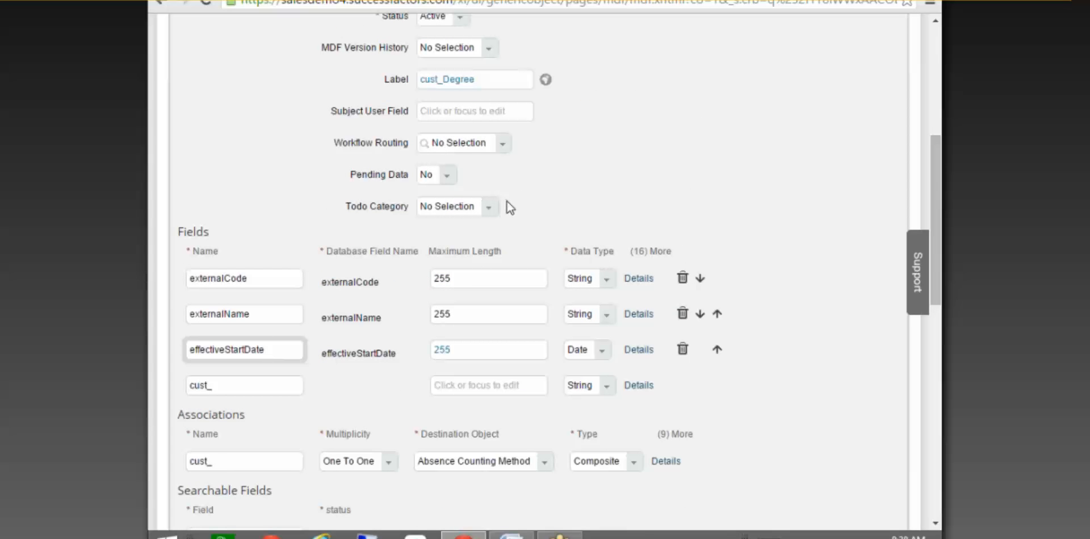
pyautogui.scroll(1, 507, 206)
pyautogui.click(491, 63)
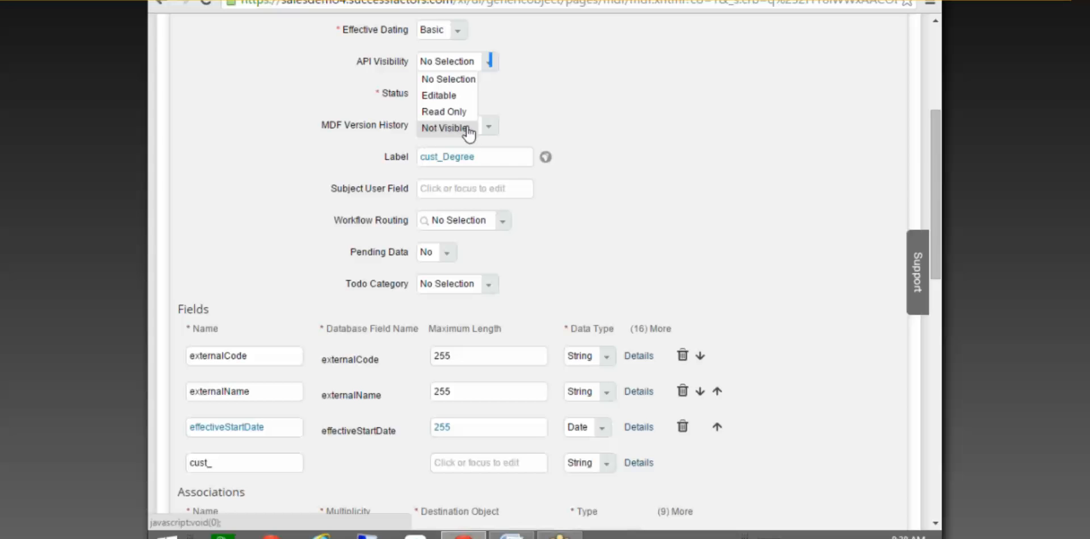
pyautogui.click(469, 96)
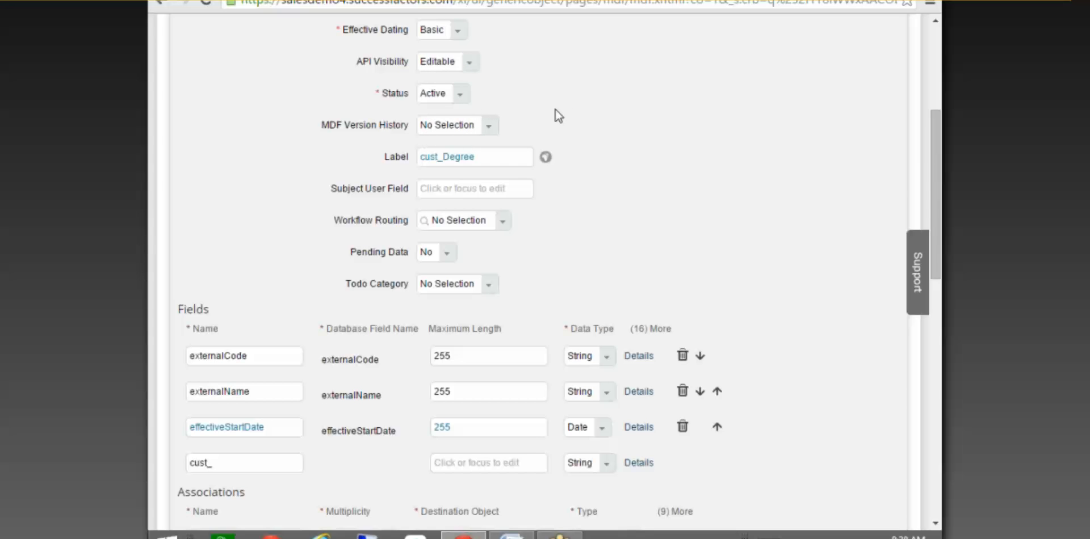
pyautogui.scroll(-1, 488, 68)
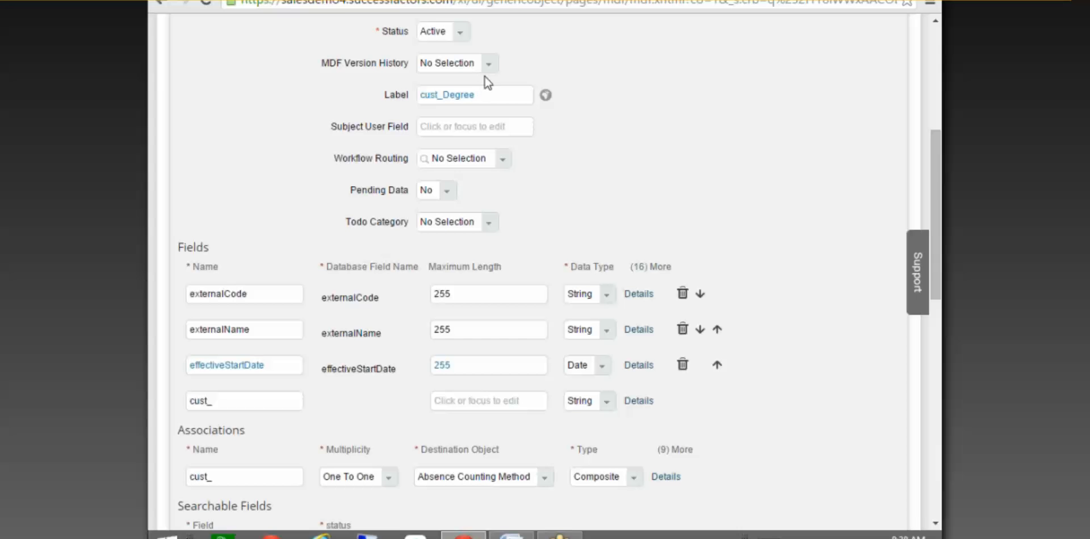
pyautogui.click(488, 65)
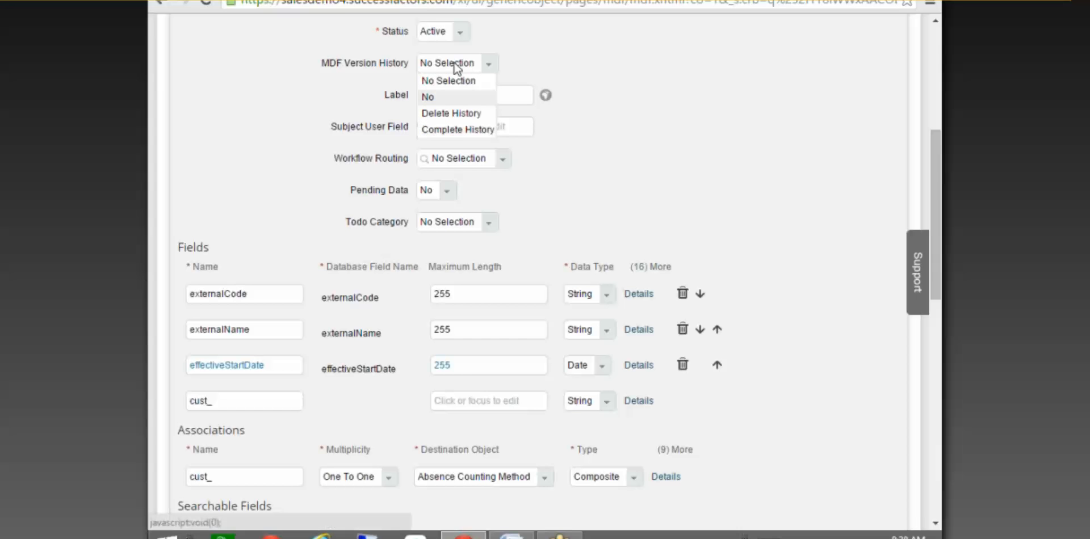
pyautogui.click(473, 128)
pyautogui.scroll(-2, 936, 187)
pyautogui.click(504, 81)
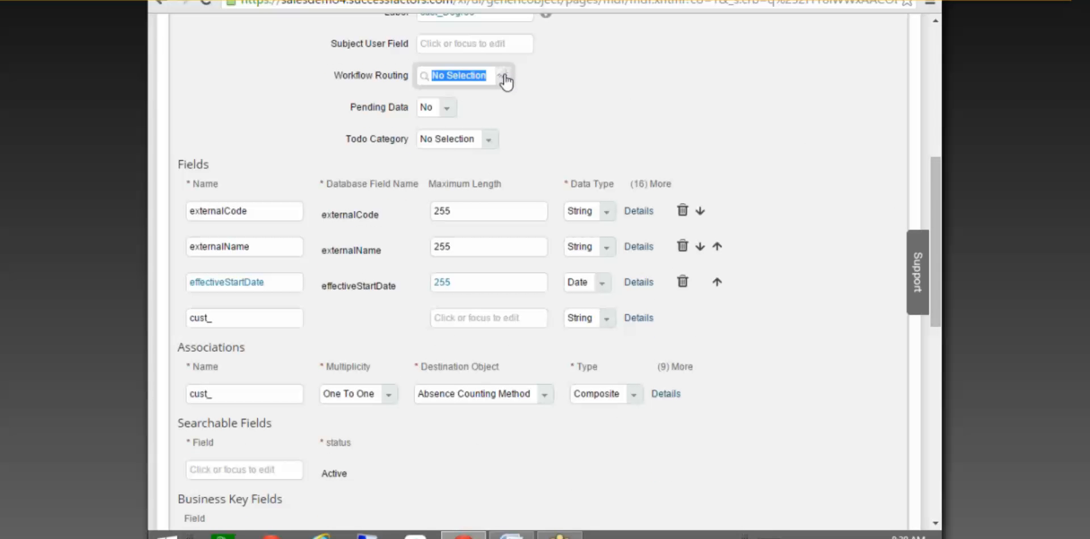
pyautogui.click(698, 111)
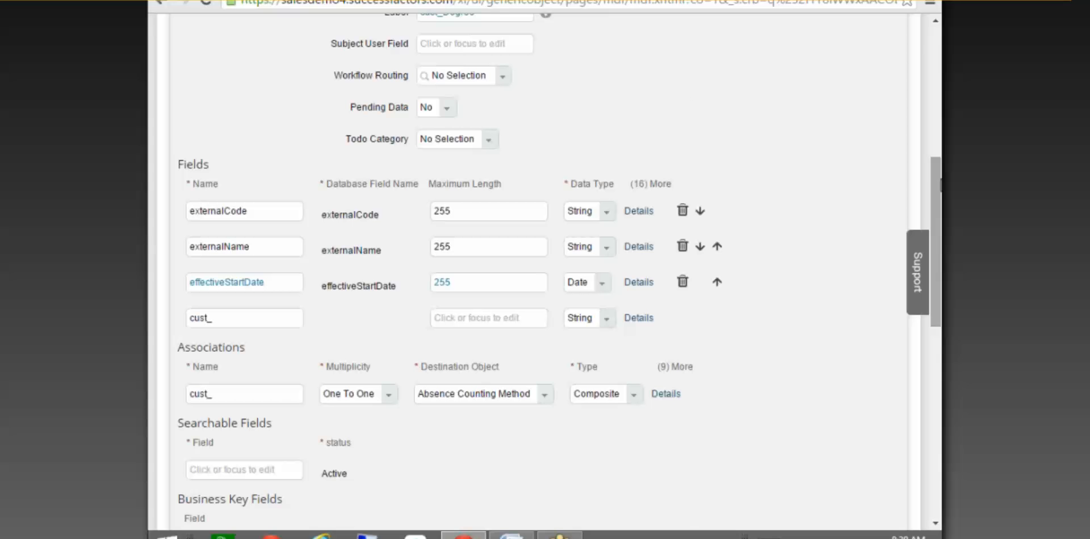
# Set the label of the externalCode field to S.No in its details.
pyautogui.scroll(5, 937, 199)
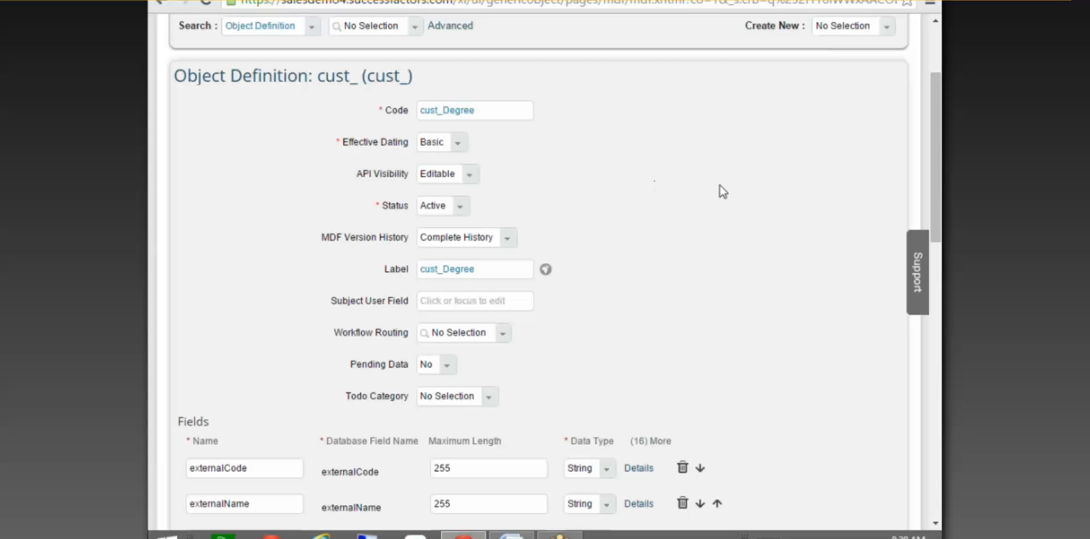
pyautogui.click(640, 469)
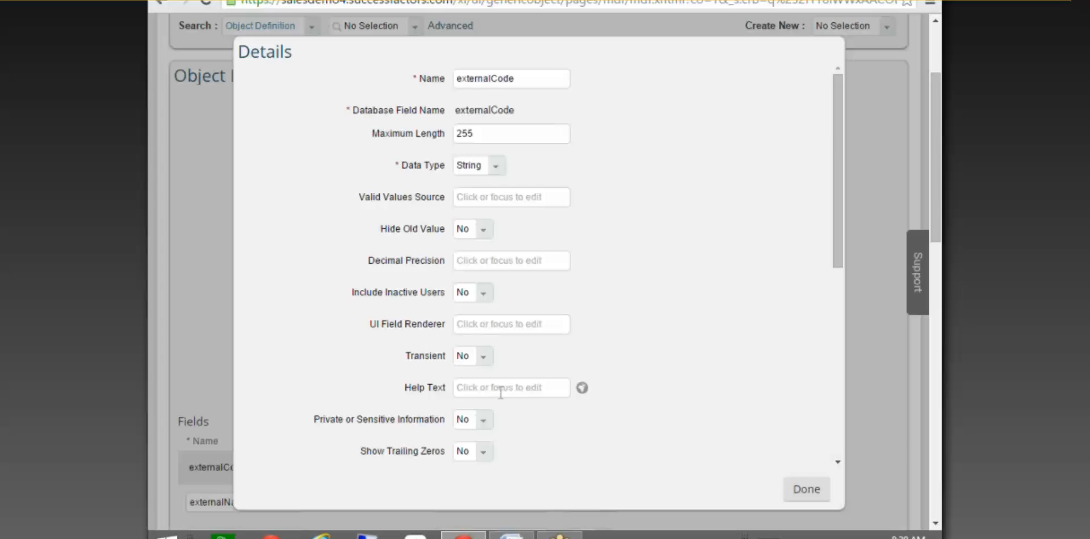
pyautogui.scroll(-3, 579, 418)
pyautogui.click(423, 419)
pyautogui.write('S')
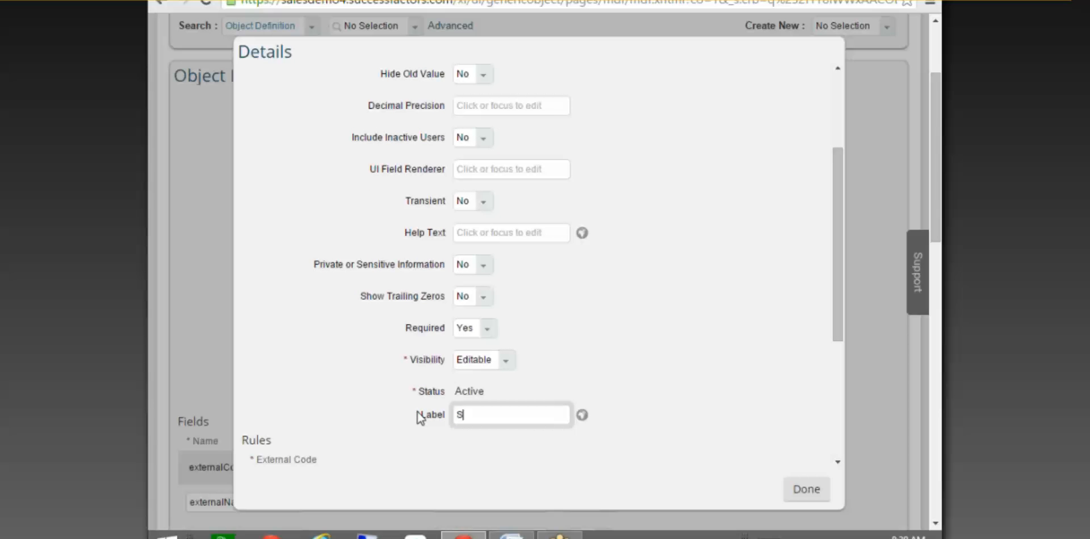
pyautogui.write('.No')
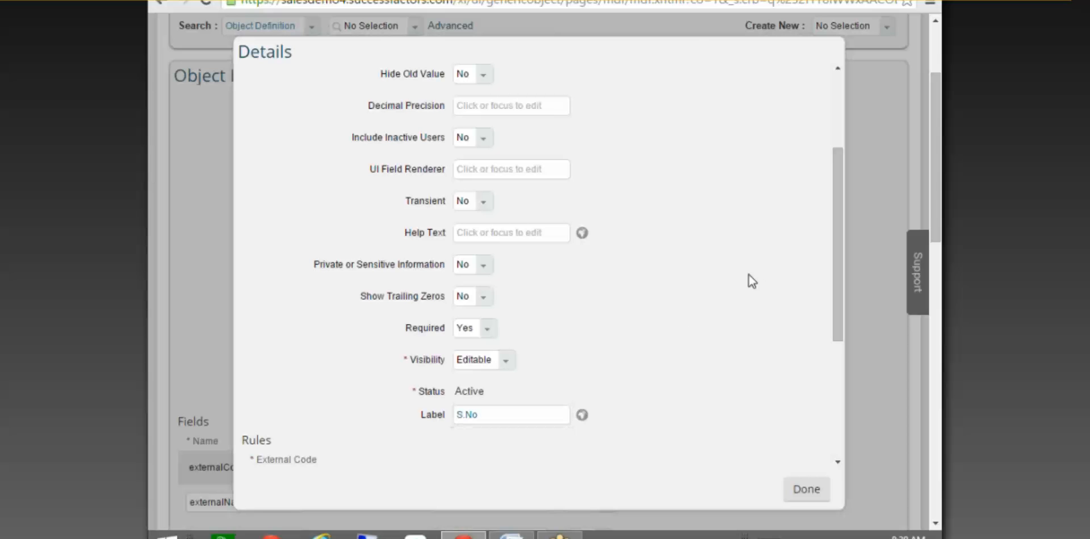
pyautogui.click(808, 485)
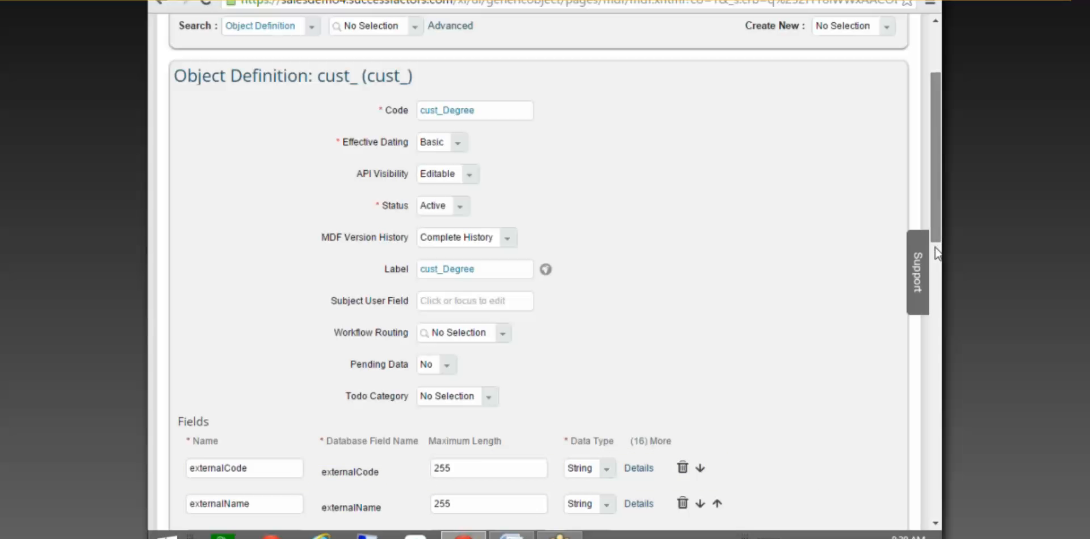
# Set the data type of the externalName field to Picklist.
pyautogui.scroll(-3, 558, 309)
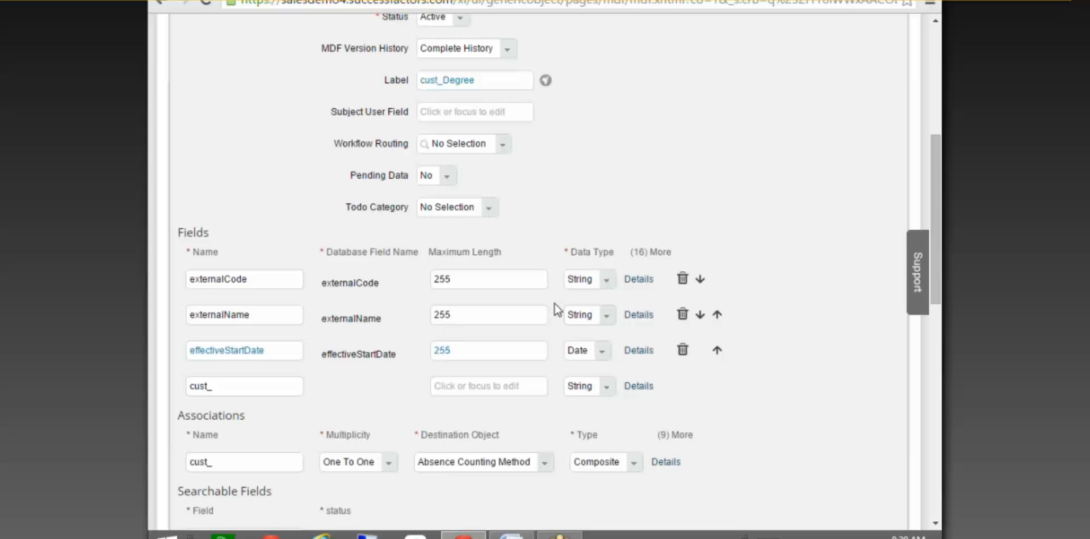
pyautogui.click(606, 316)
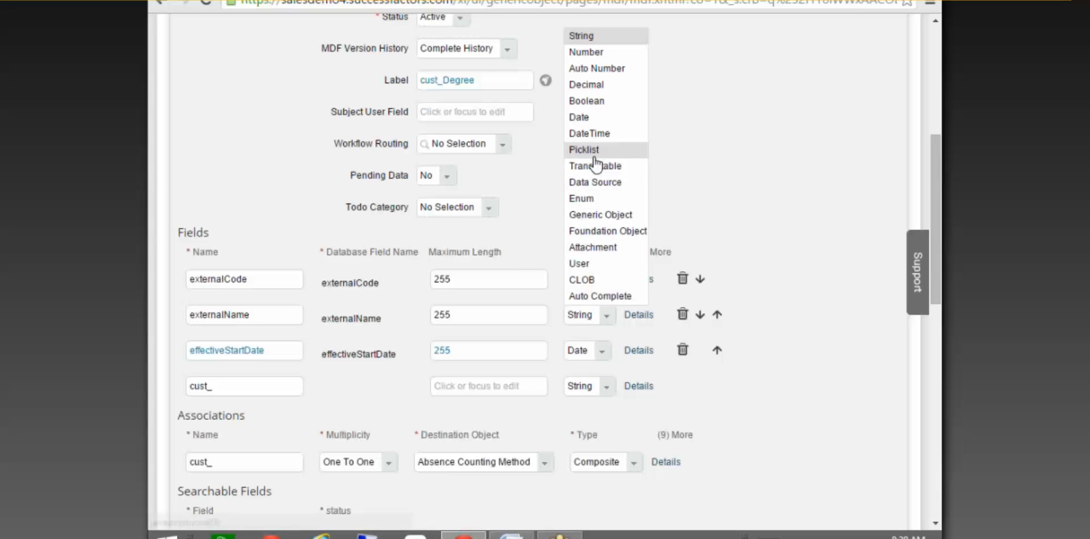
pyautogui.click(623, 150)
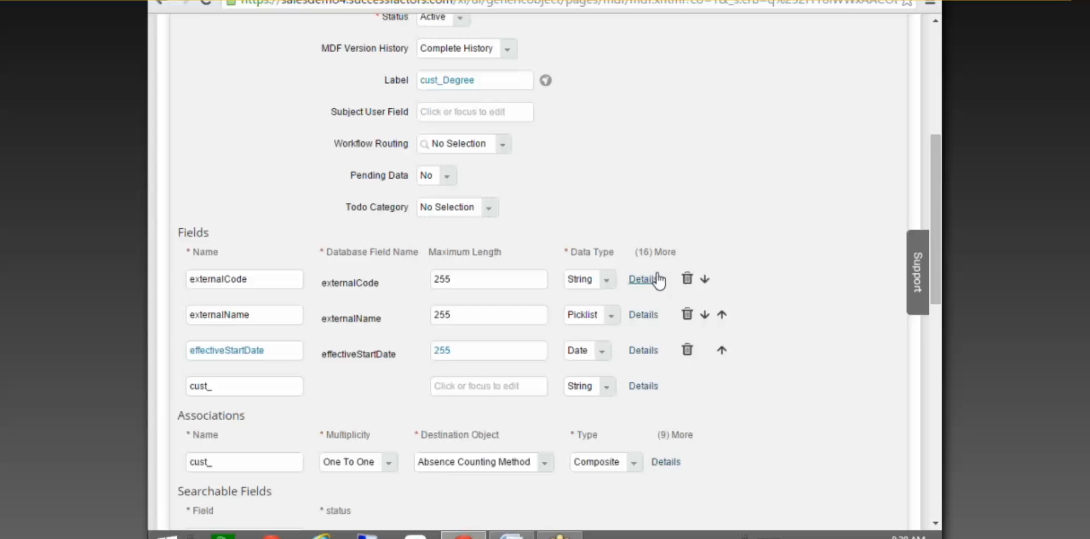
pyautogui.click(651, 314)
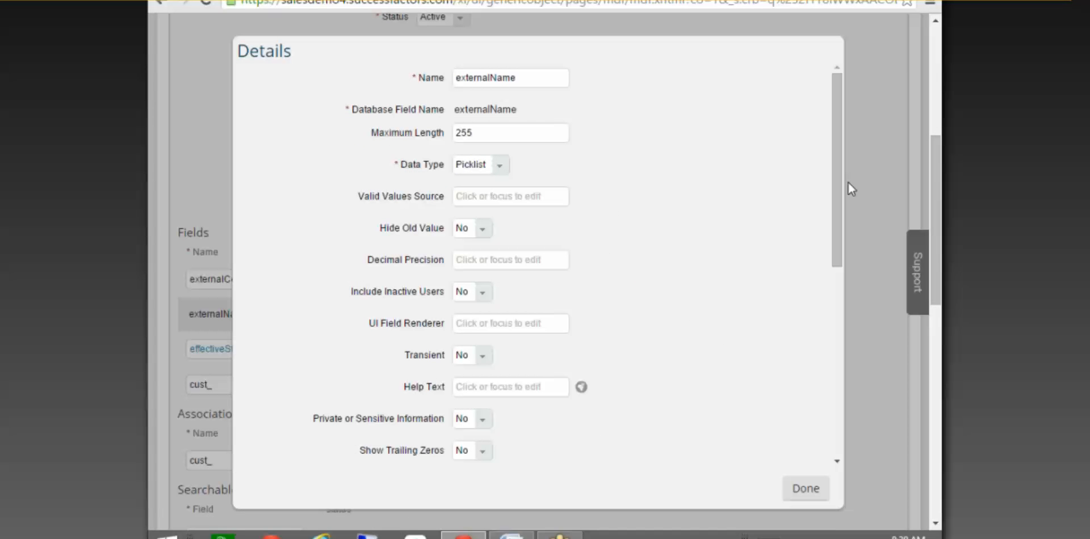
pyautogui.moveTo(836, 186); pyautogui.dragTo(836, 342)
pyautogui.moveTo(531, 298); pyautogui.dragTo(378, 288)
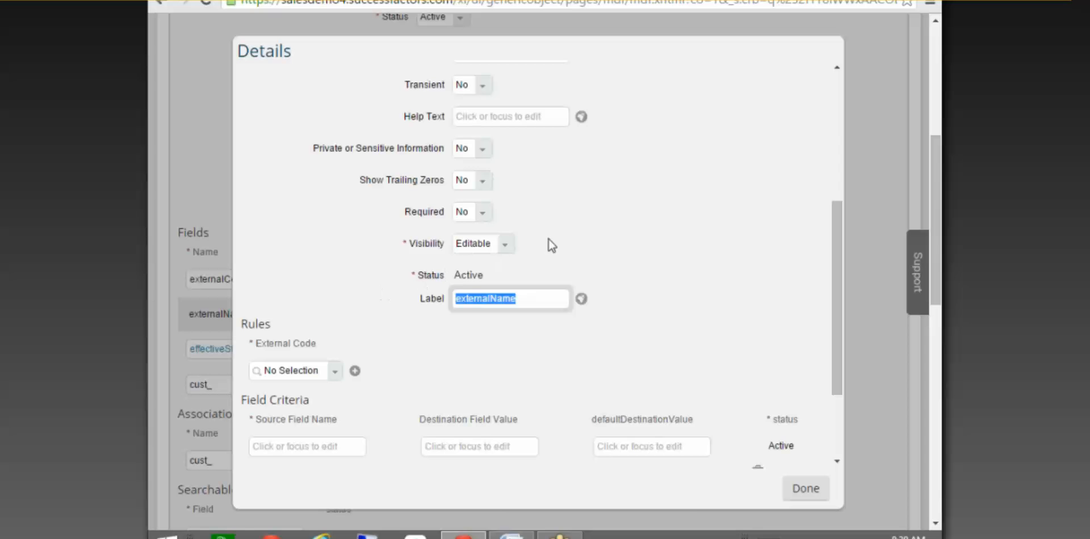
pyautogui.scroll(5, 618, 255)
pyautogui.click(486, 196)
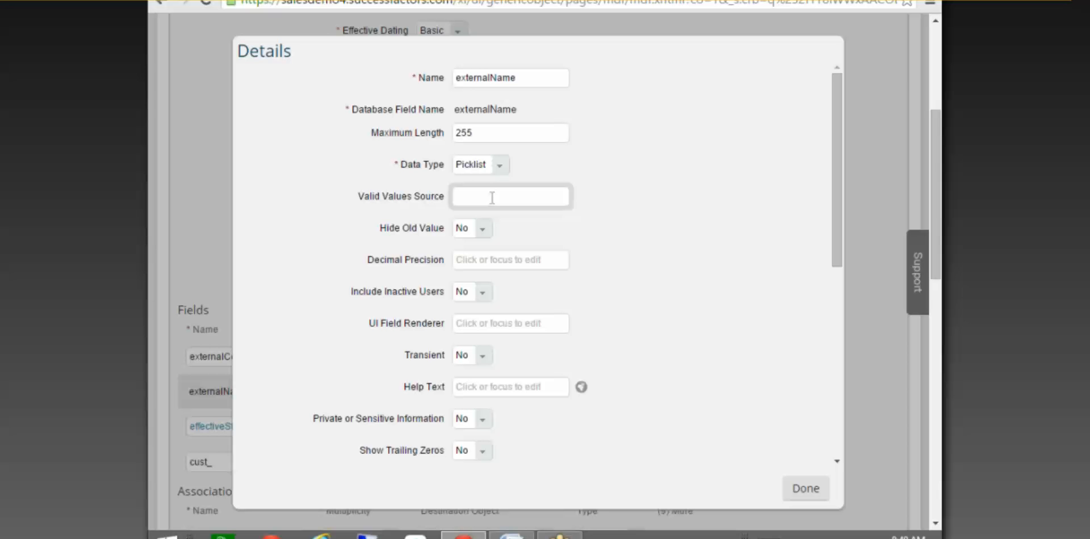
pyautogui.click(812, 495)
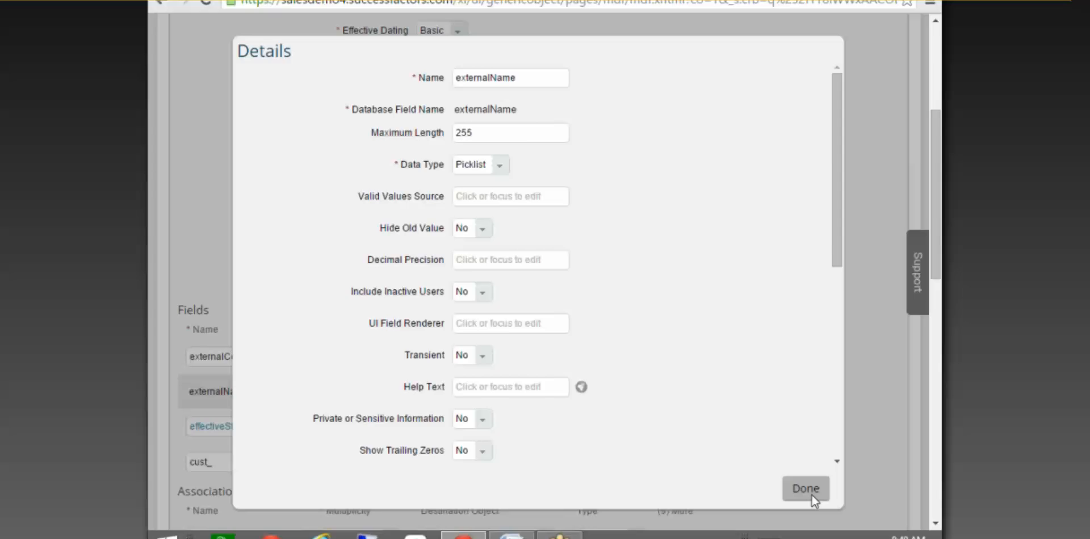
# Switch the object search to Picklist and search for DEG to check the picklist's code.
pyautogui.scroll(5, 802, 326)
pyautogui.click(316, 171)
pyautogui.click(280, 217)
pyautogui.click(355, 168)
pyautogui.write('DEG')
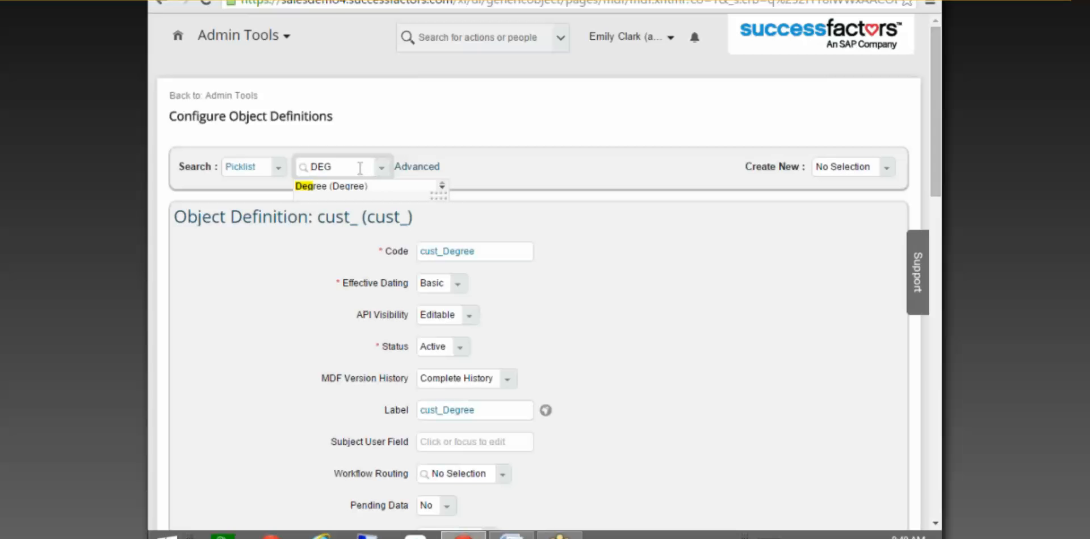
pyautogui.press('BackSpace')
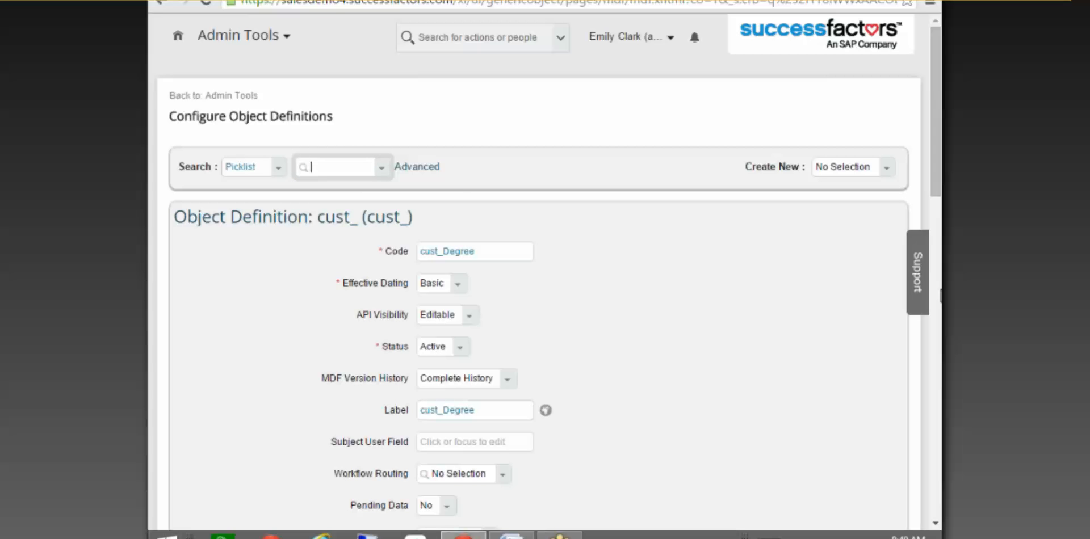
pyautogui.moveTo(932, 182); pyautogui.dragTo(940, 306)
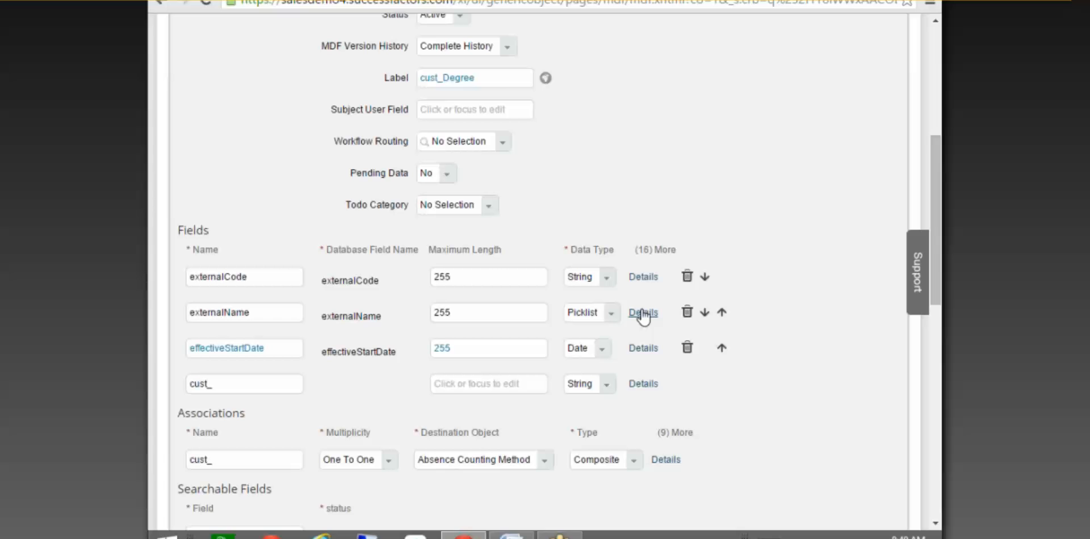
pyautogui.click(643, 348)
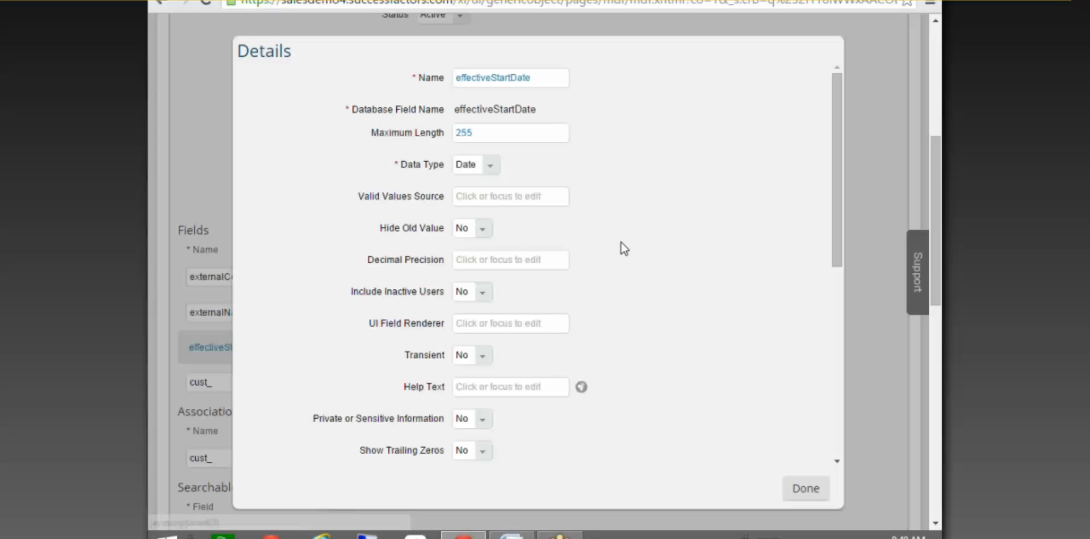
pyautogui.click(500, 195)
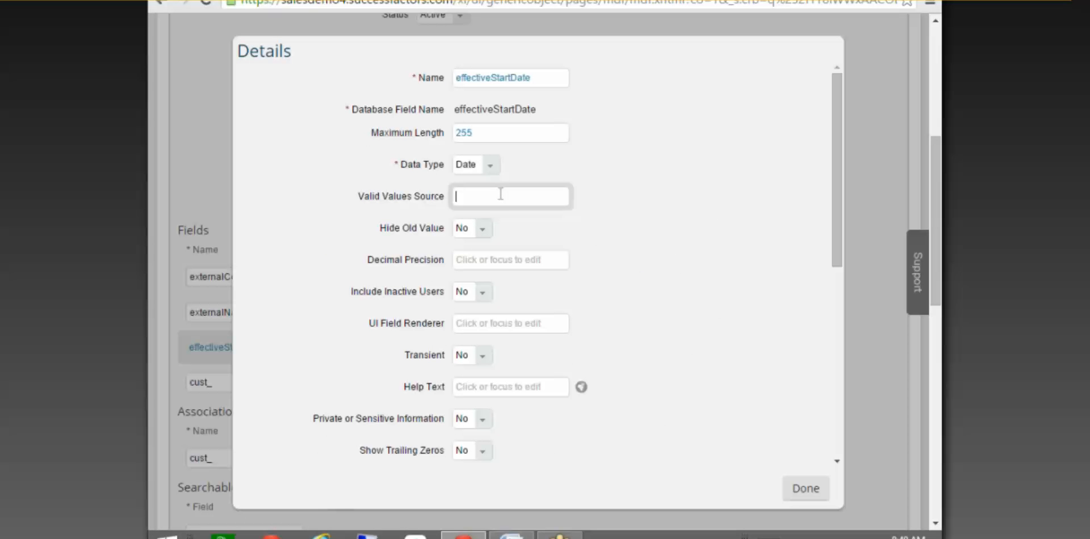
pyautogui.write('Degree')
pyautogui.hotkey('ctrl', 'a')
pyautogui.press('BackSpace')
pyautogui.click(790, 492)
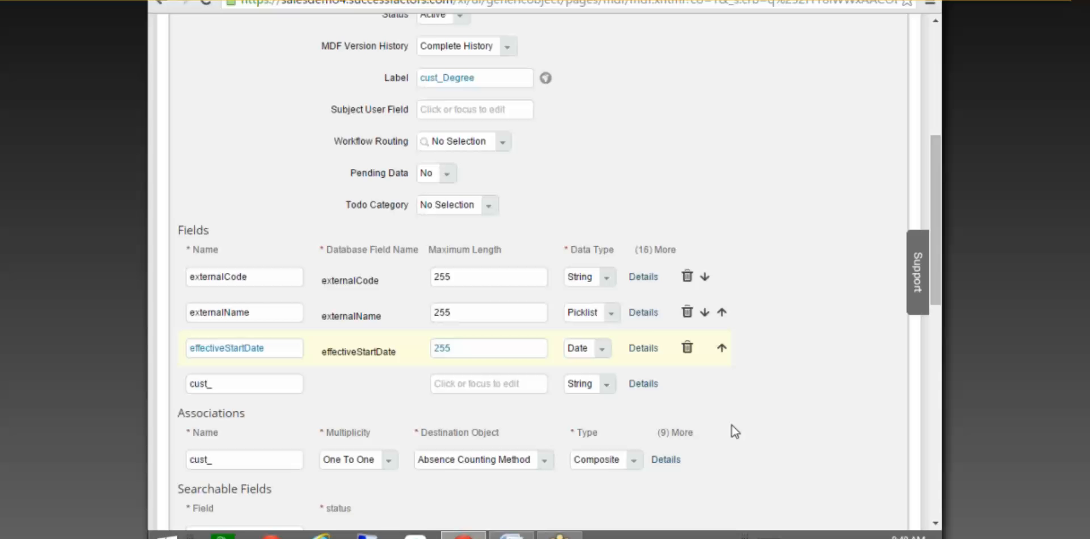
# Set the valid values source of the externalName field to Degree in its details.
pyautogui.click(637, 313)
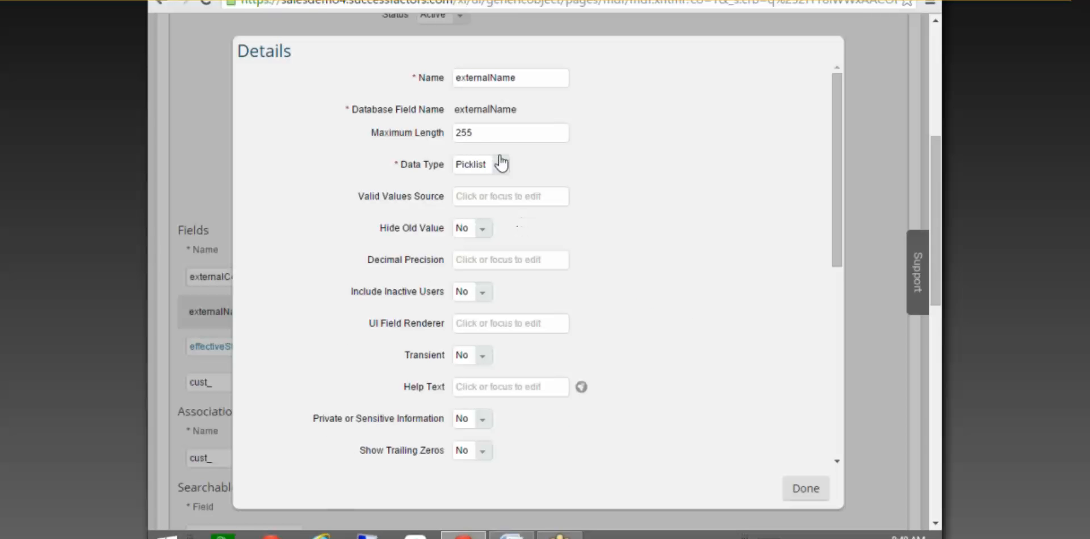
pyautogui.moveTo(501, 132); pyautogui.dragTo(388, 142)
pyautogui.click(495, 197)
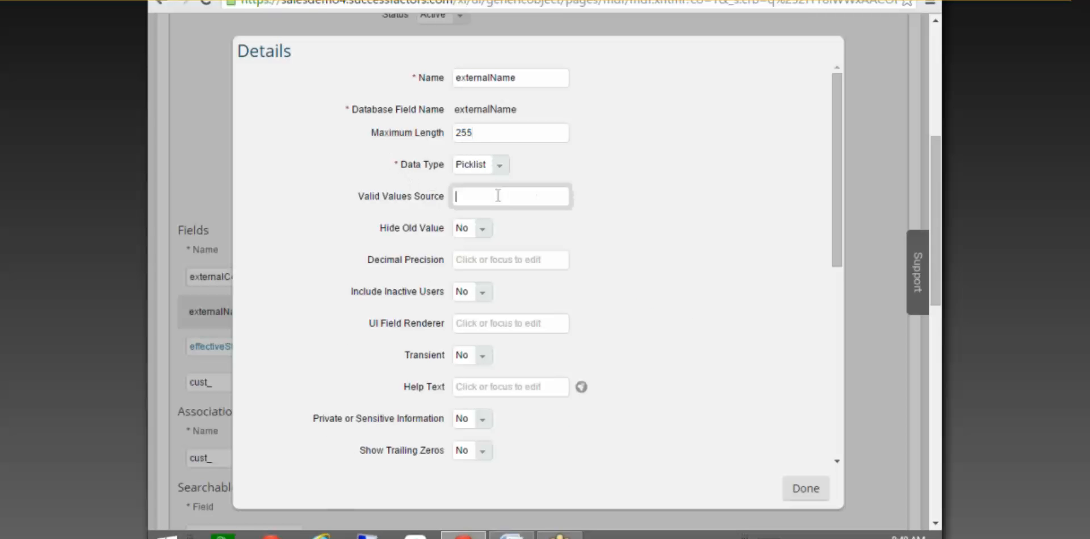
pyautogui.write('Degree')
pyautogui.click(673, 265)
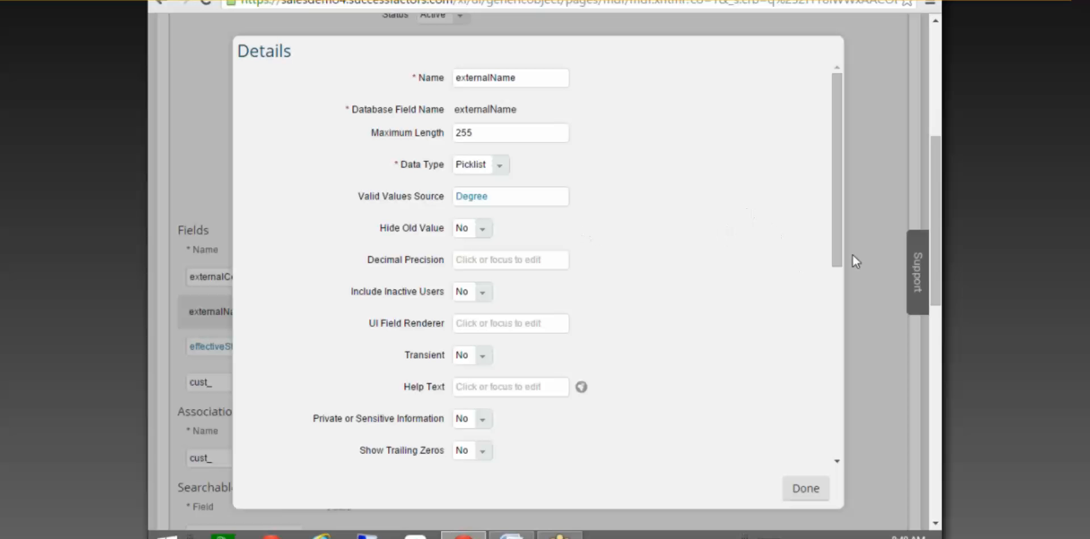
# Label the externalName field Class and close its details.
pyautogui.moveTo(834, 248); pyautogui.dragTo(836, 417)
pyautogui.click(413, 261)
pyautogui.write('Class')
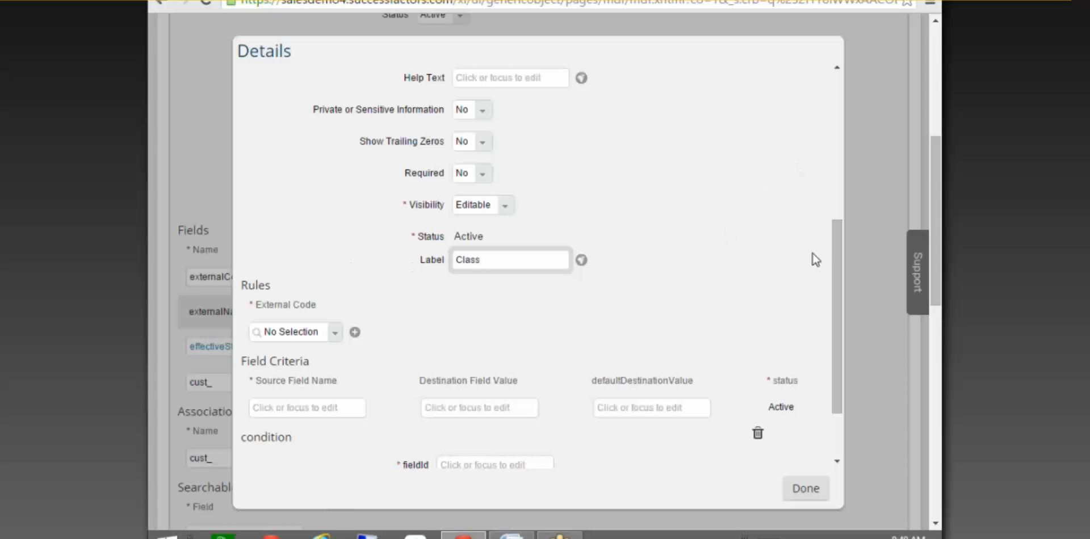
pyautogui.click(809, 496)
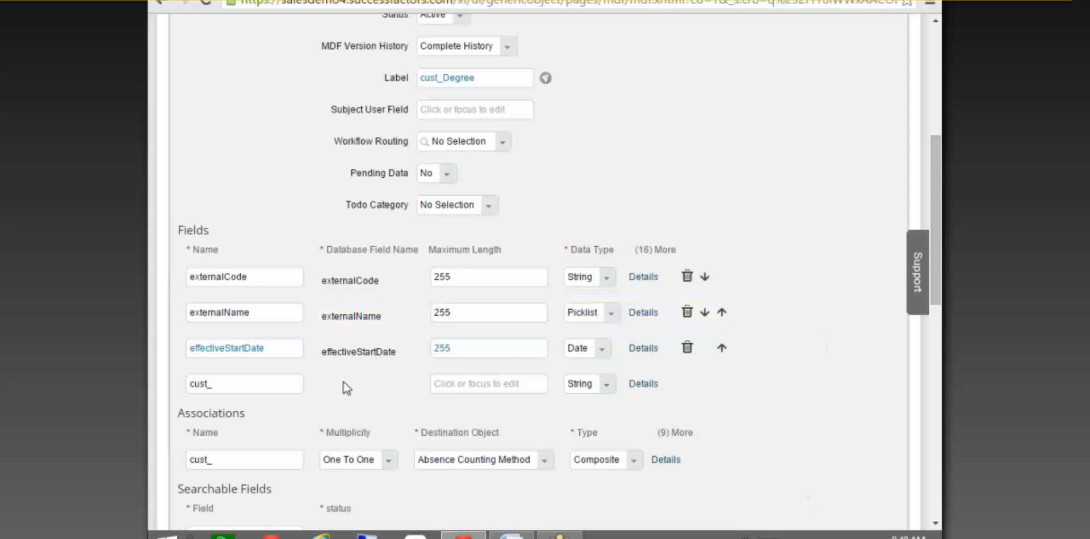
# Add a custom field named college to the object definition with the data type Picklist.
pyautogui.click(267, 386)
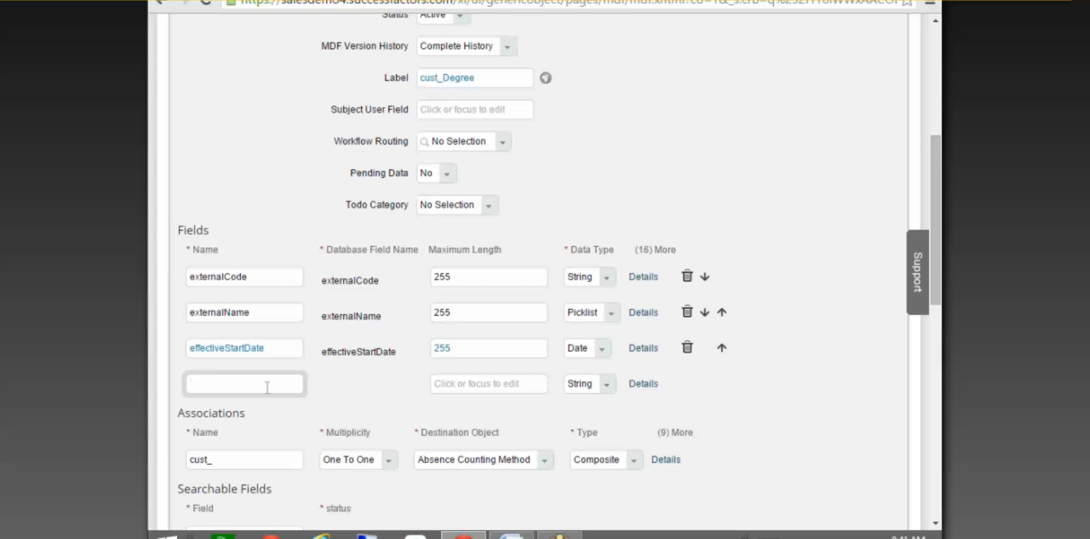
pyautogui.write('college')
pyautogui.click(487, 386)
pyautogui.click(583, 389)
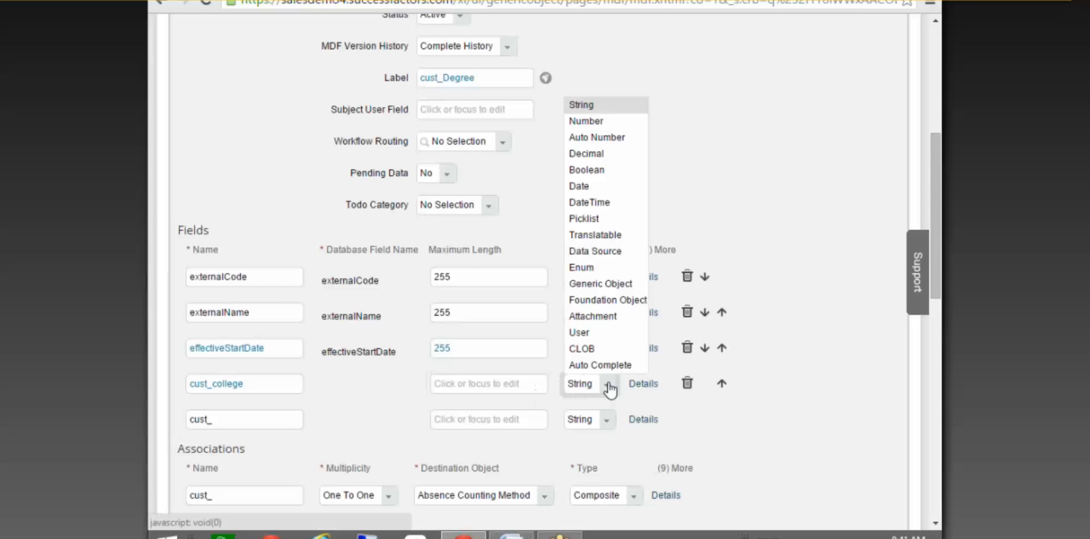
pyautogui.click(604, 220)
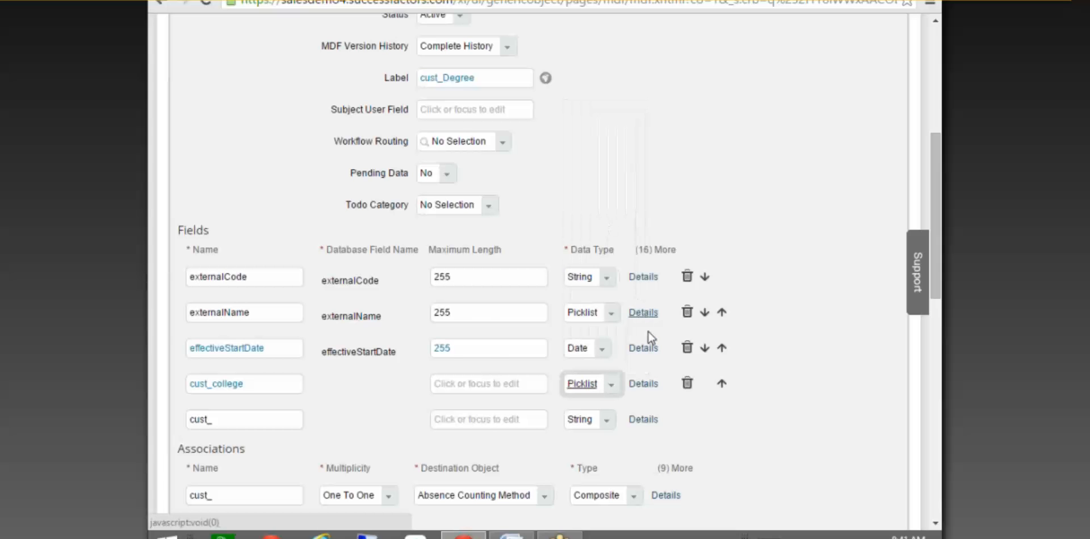
# Set both the valid values source and the label of the cust_college field to College in its details.
pyautogui.click(643, 385)
pyautogui.click(491, 197)
pyautogui.write('College')
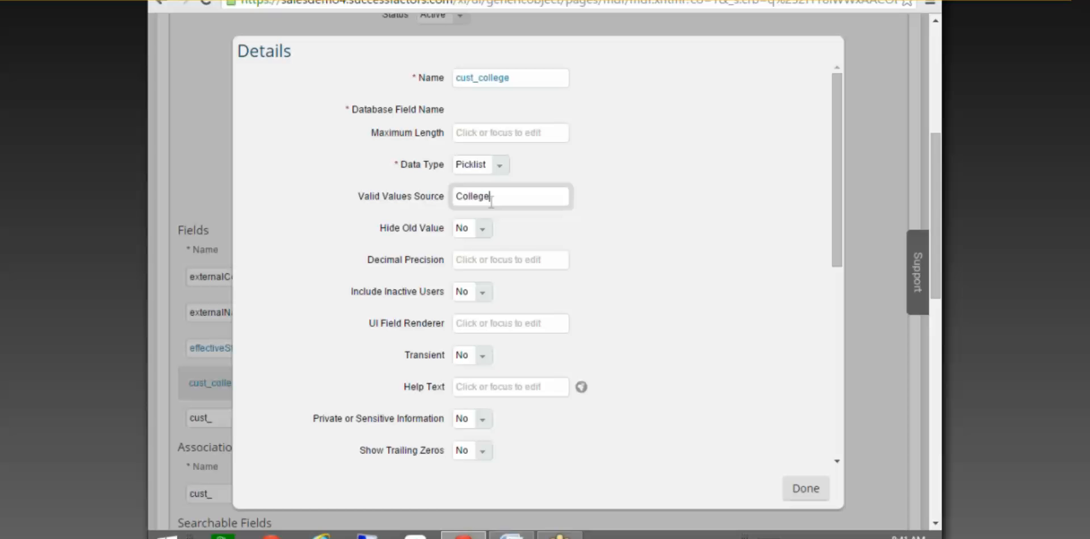
pyautogui.moveTo(839, 265); pyautogui.dragTo(574, 387)
pyautogui.click(478, 324)
pyautogui.write('Colle')
pyautogui.press('BackSpace')
pyautogui.press('BackSpace')
pyautogui.press('BackSpace')
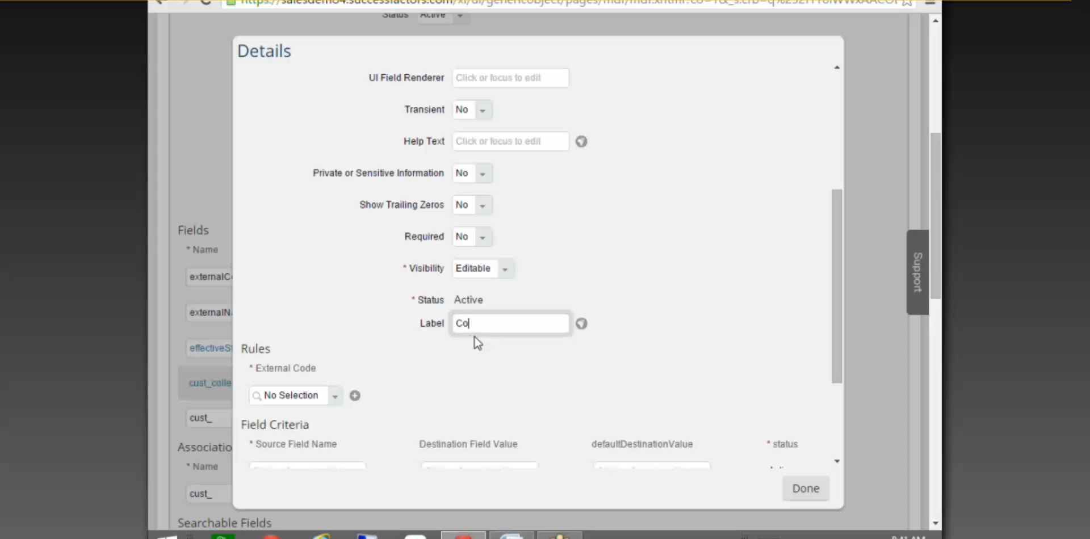
pyautogui.write('llege')
pyautogui.click(817, 492)
# Add a custom field named grade to the object definition with the data type Picklist.
pyautogui.click(293, 424)
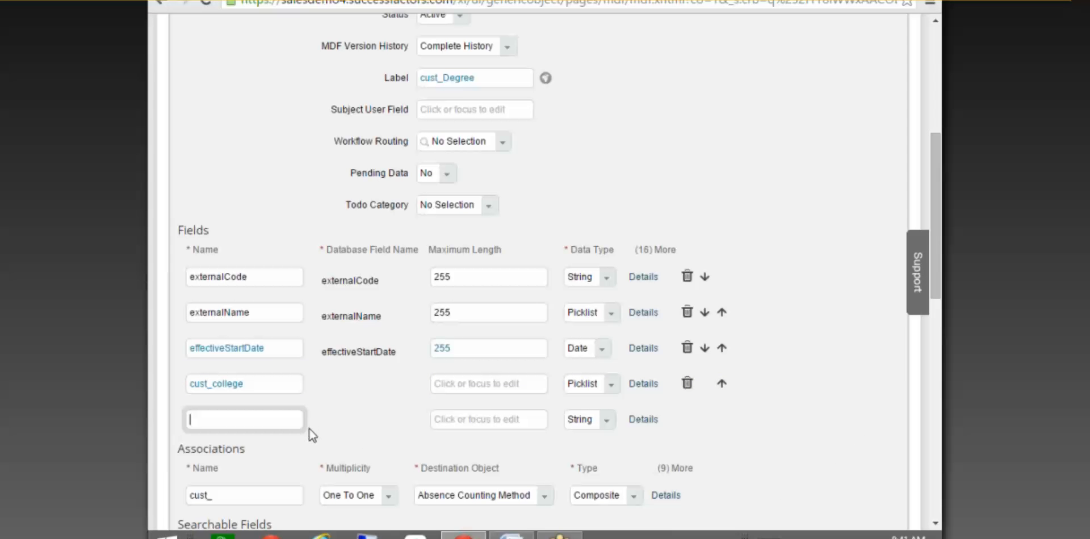
pyautogui.write('grade')
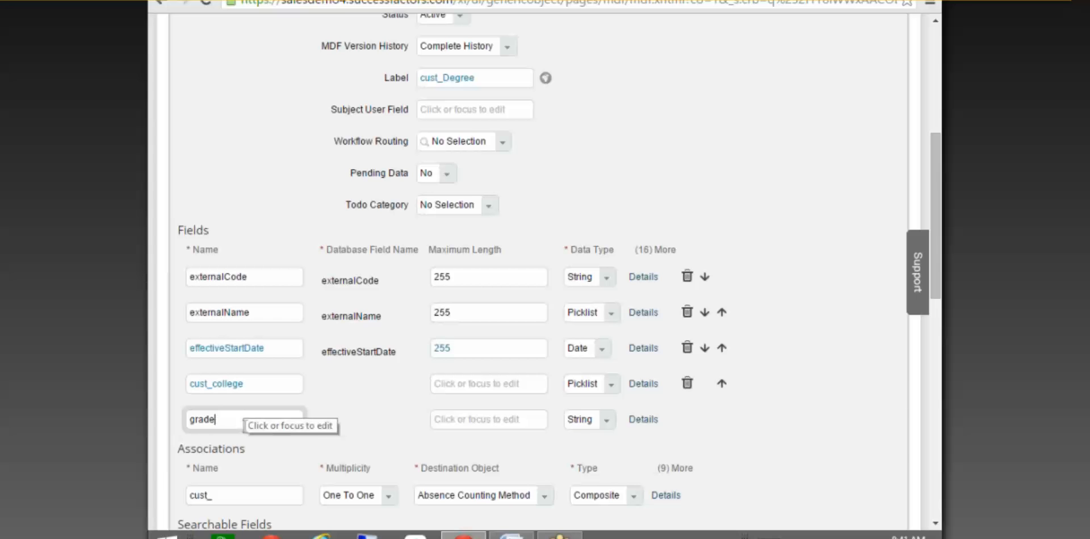
pyautogui.click(473, 423)
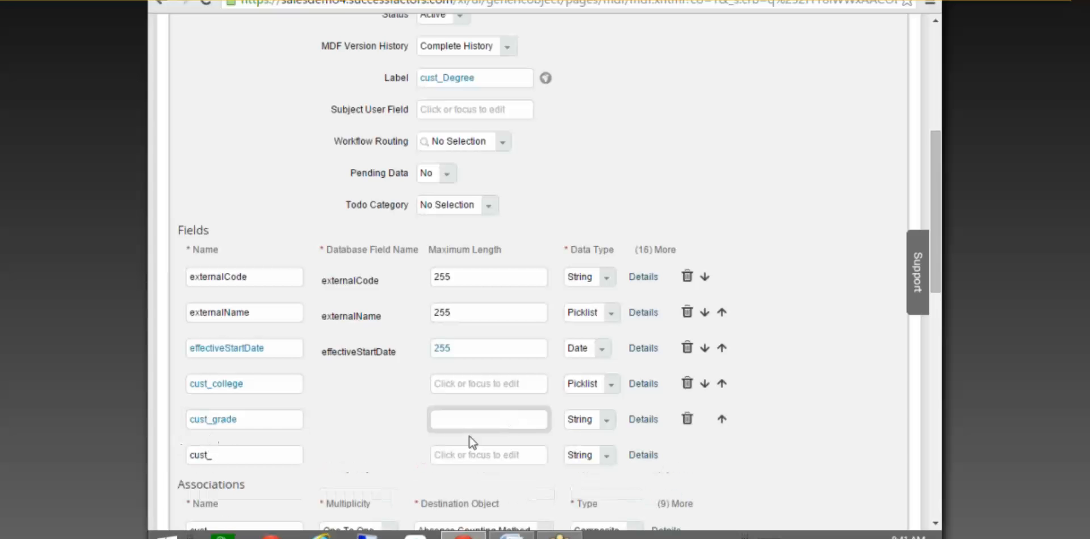
pyautogui.click(602, 423)
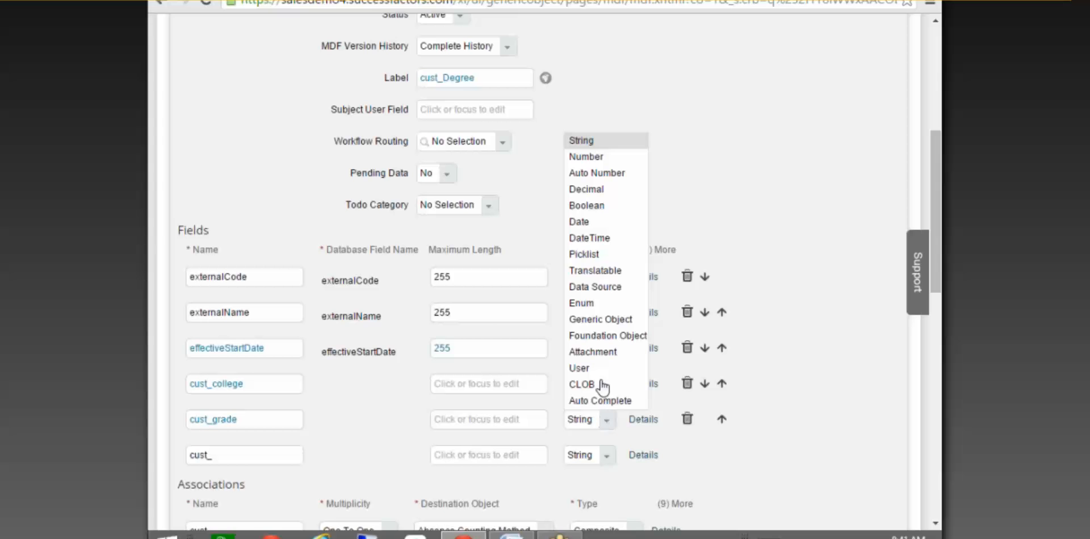
pyautogui.click(588, 254)
pyautogui.click(643, 420)
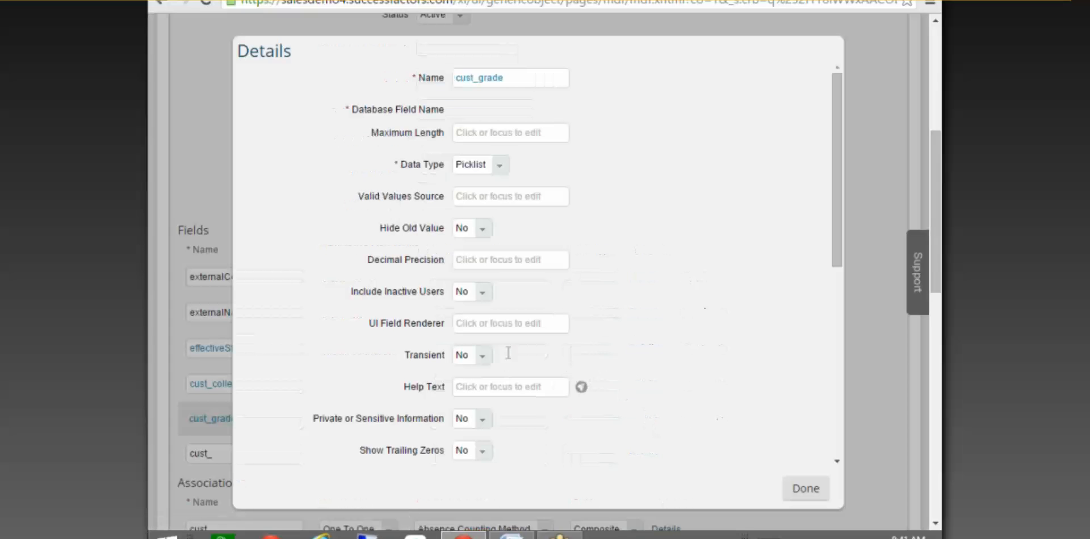
pyautogui.click(486, 197)
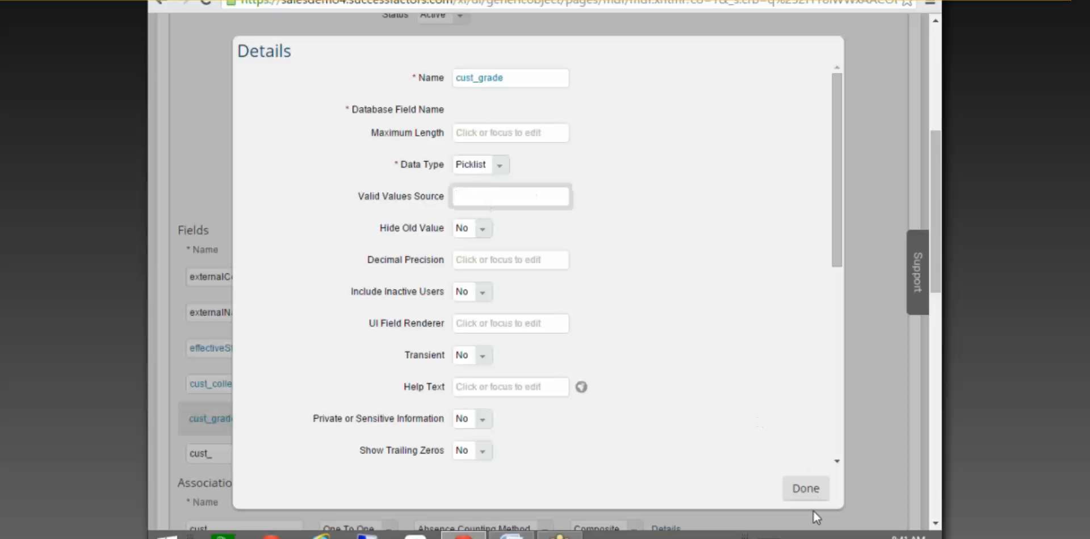
pyautogui.click(806, 488)
# Search the picklists for meri to check the merit grade picklist's code.
pyautogui.scroll(4, 608, 199)
pyautogui.click(341, 66)
pyautogui.write('meri')
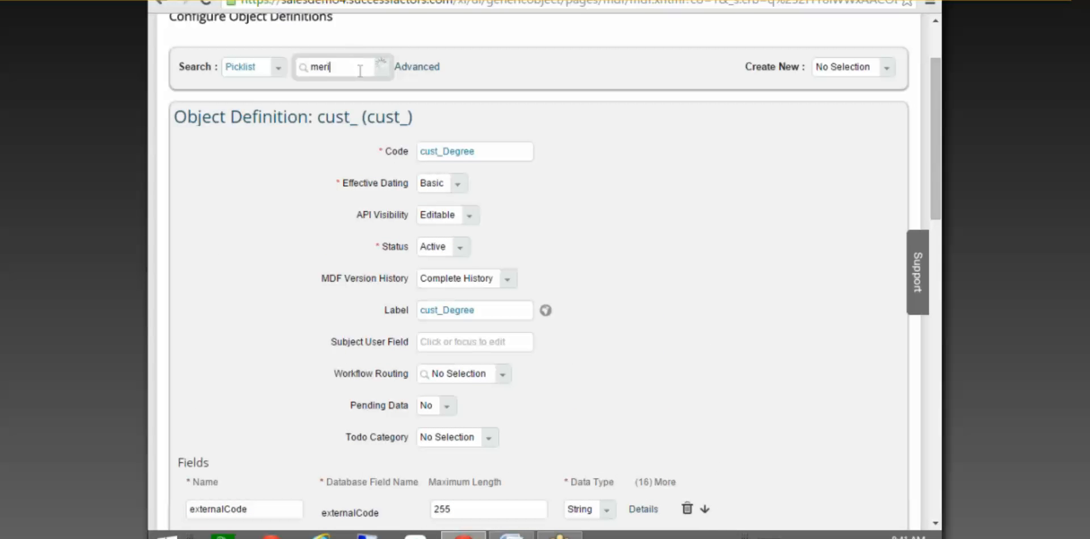
pyautogui.click(664, 273)
# Set the valid values source of the cust_grade field to Meritgrade in its details.
pyautogui.scroll(-8, 937, 183)
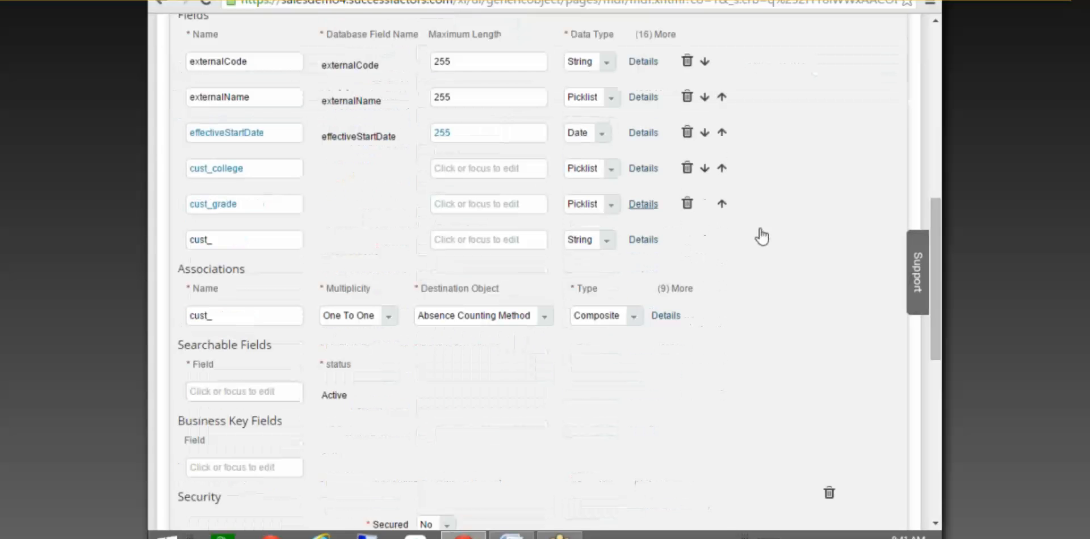
pyautogui.click(642, 206)
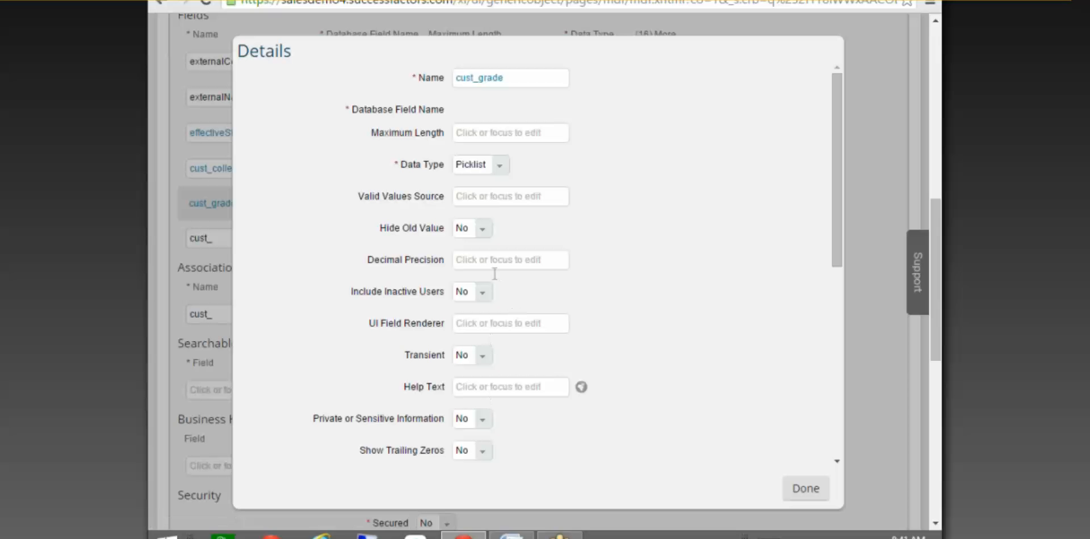
pyautogui.click(494, 200)
pyautogui.write('Mer')
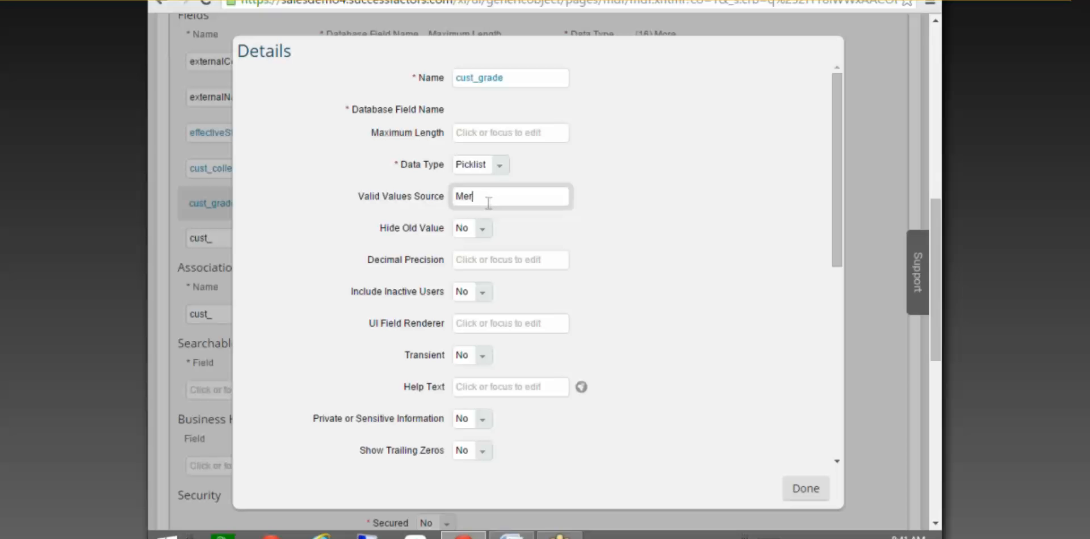
pyautogui.write('itgrade')
pyautogui.click(808, 491)
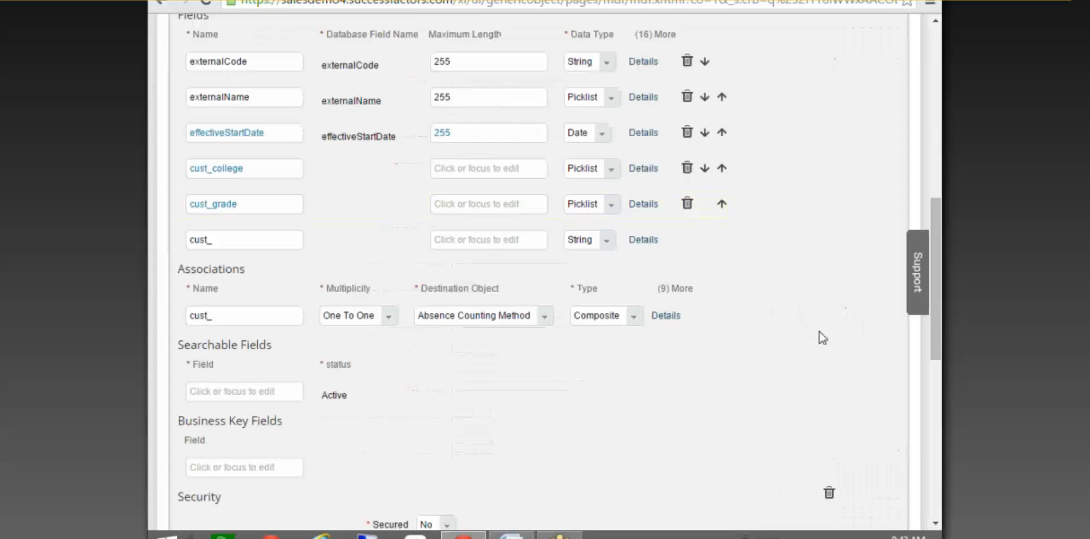
# Add a custom field named Comments to the object definition with a maximum length of 400.
pyautogui.click(259, 242)
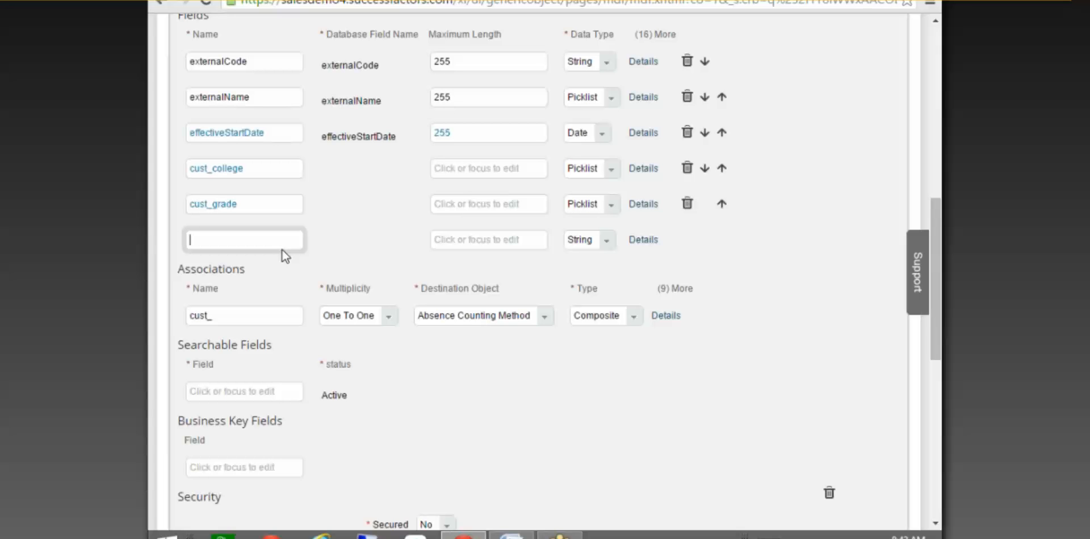
pyautogui.write('Comments')
pyautogui.click(525, 240)
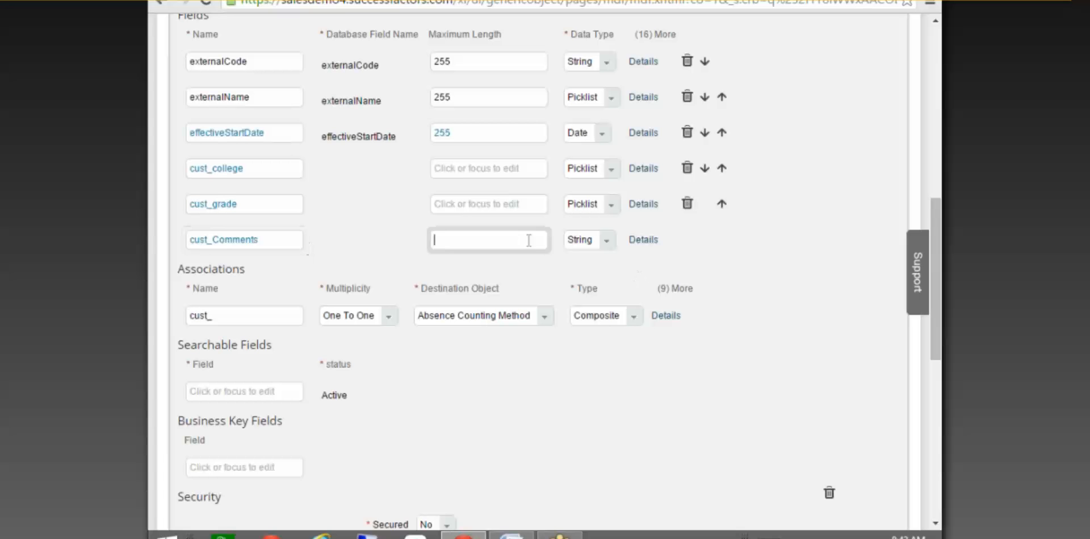
pyautogui.write('4090')
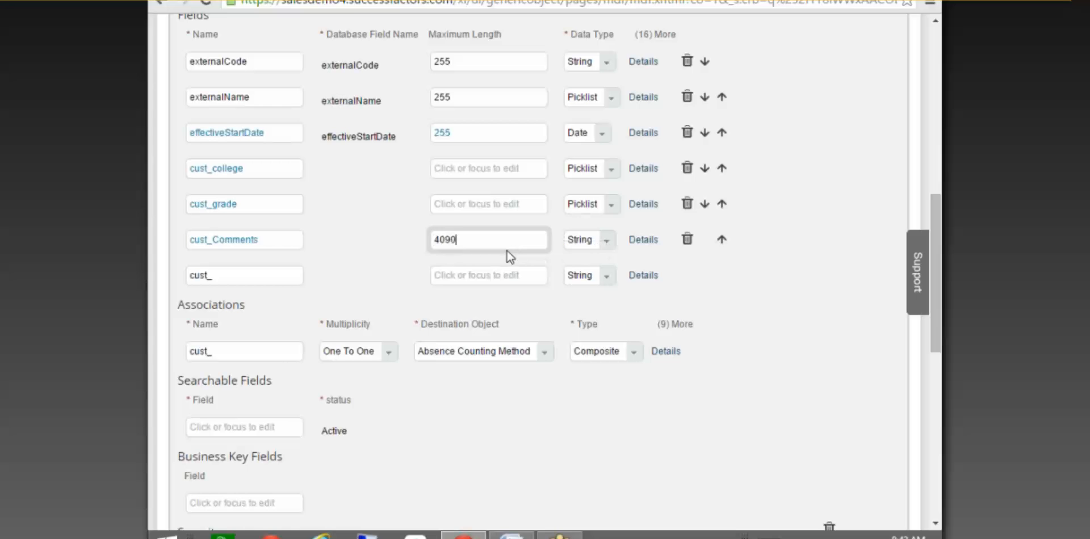
pyautogui.press('BackSpace')
pyautogui.press('BackSpace')
pyautogui.write('00')
pyautogui.press('BackSpace')
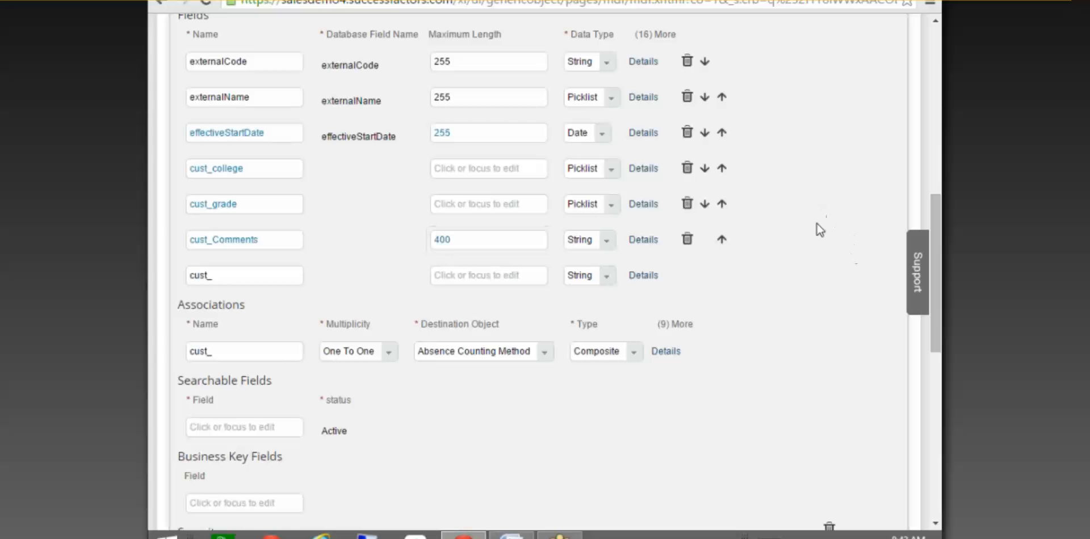
# Set the label of the cust_Comments field to Comments in its details.
pyautogui.click(638, 239)
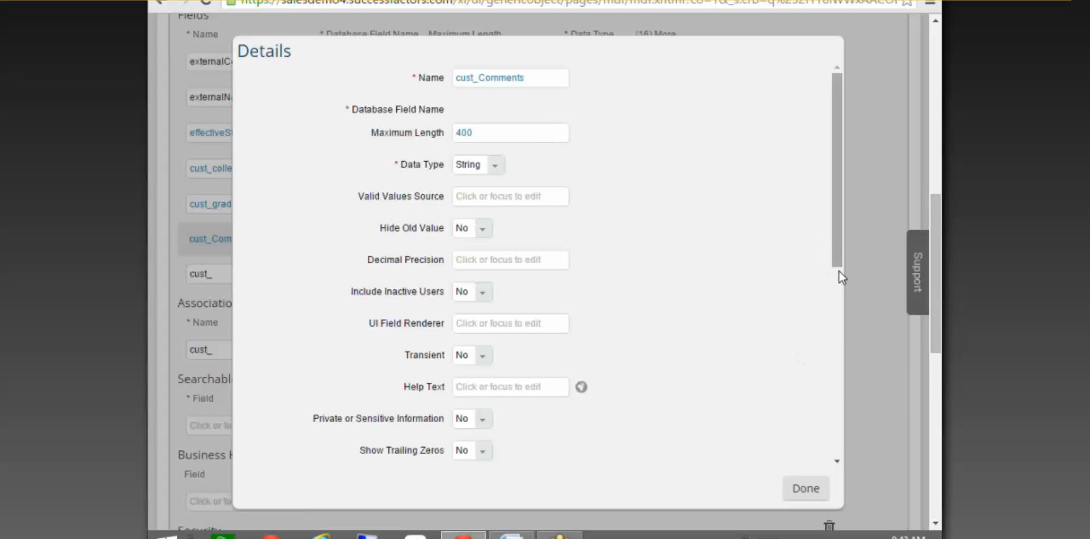
pyautogui.scroll(-5, 838, 271)
pyautogui.click(500, 231)
pyautogui.write('Comments')
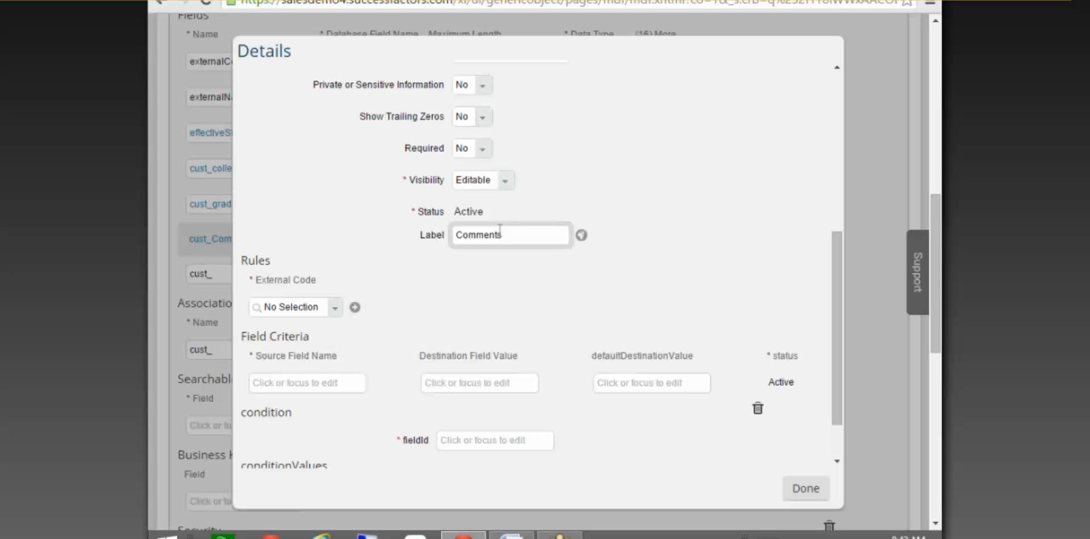
pyautogui.doubleClick(771, 193)
pyautogui.doubleClick(766, 324)
pyautogui.click(701, 244)
pyautogui.click(804, 488)
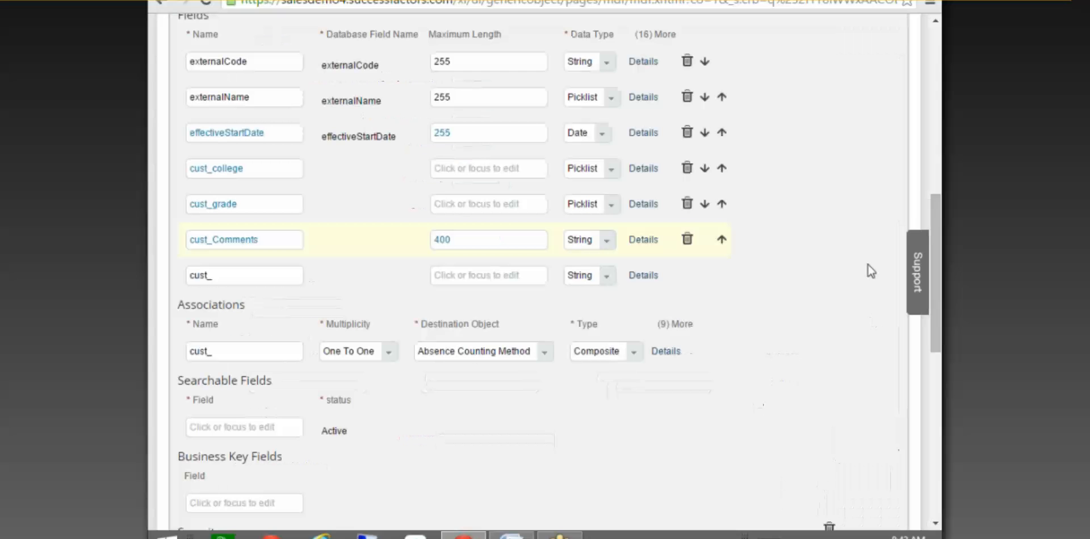
# Review the fields and settings of the cust_Degree object definition and save it.
pyautogui.moveTo(934, 279); pyautogui.dragTo(938, 215)
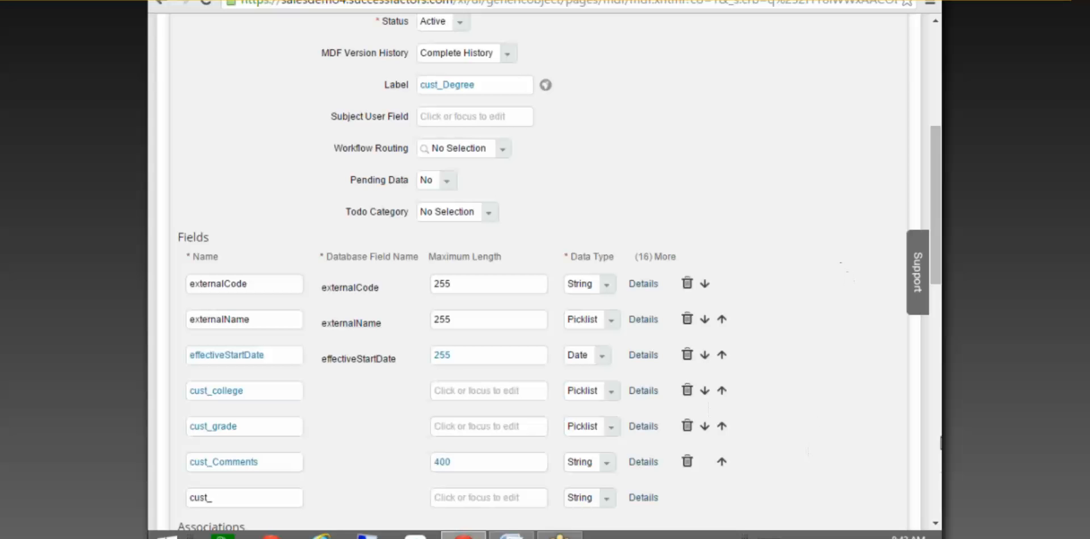
pyautogui.moveTo(937, 230); pyautogui.dragTo(938, 456)
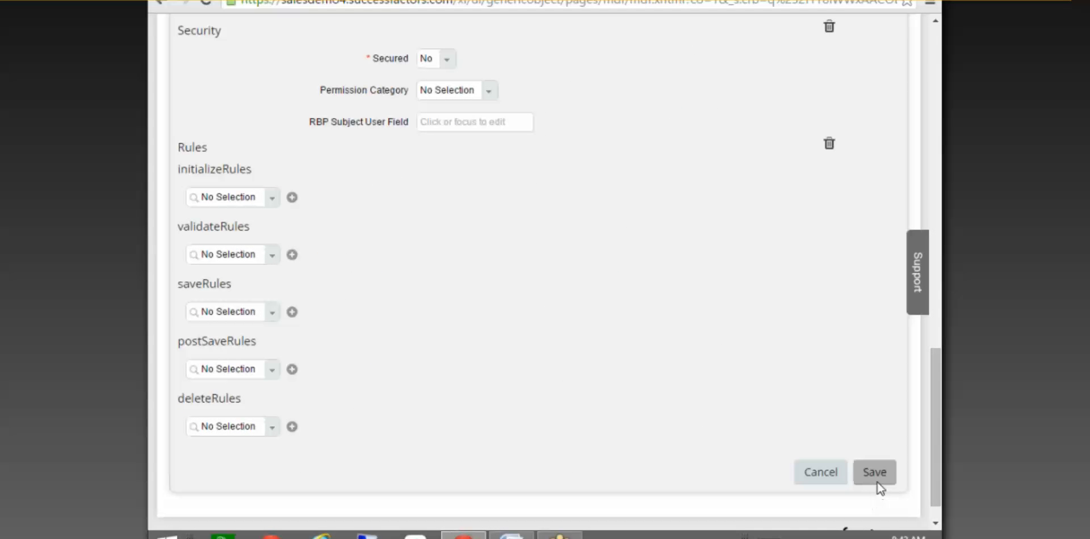
pyautogui.moveTo(938, 383); pyautogui.dragTo(937, 166)
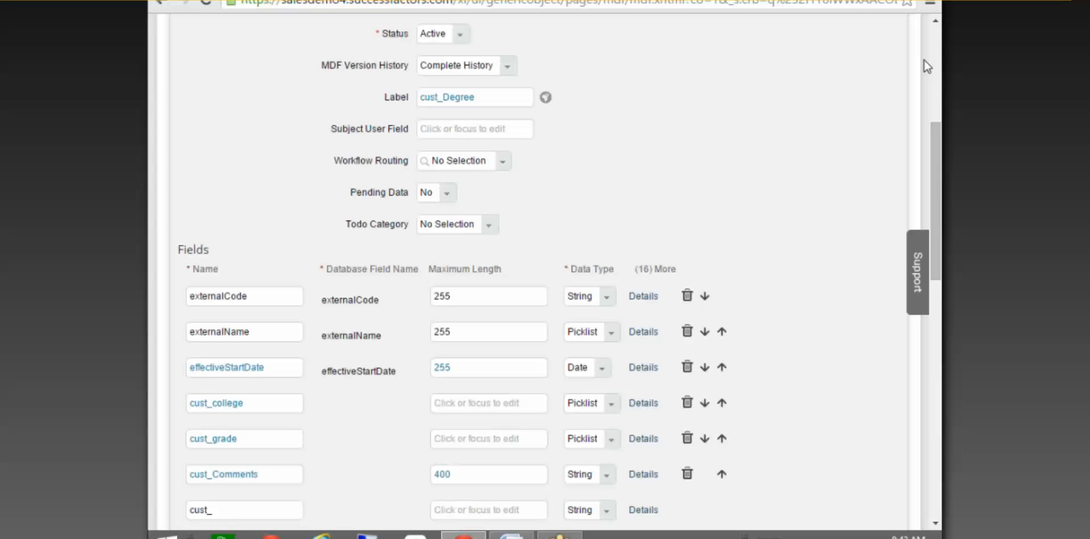
pyautogui.moveTo(935, 204); pyautogui.dragTo(894, 462)
pyautogui.click(874, 439)
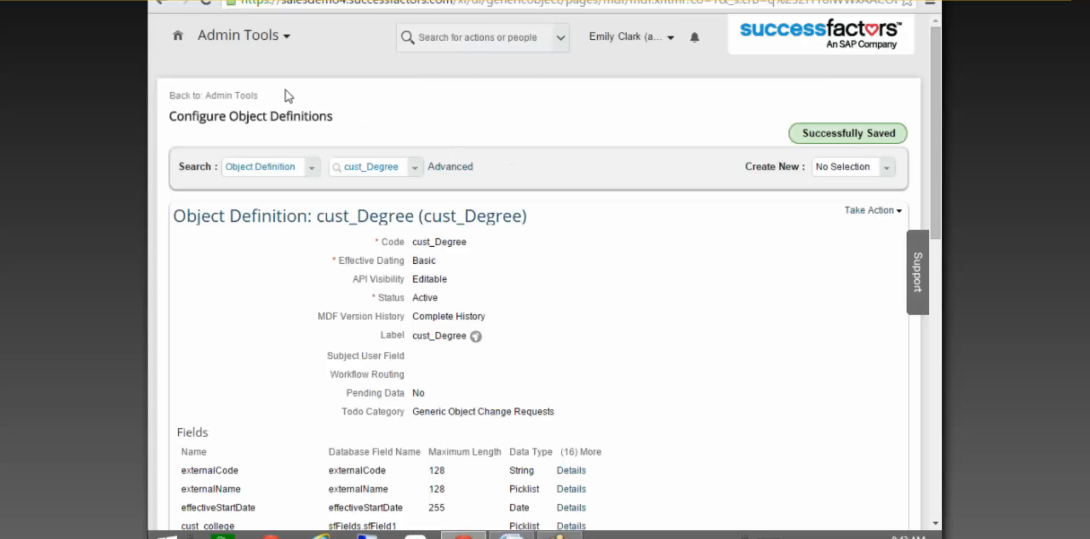
# Find Manage Data through the admin tool search and start a new cust_Degree record there.
pyautogui.click(238, 98)
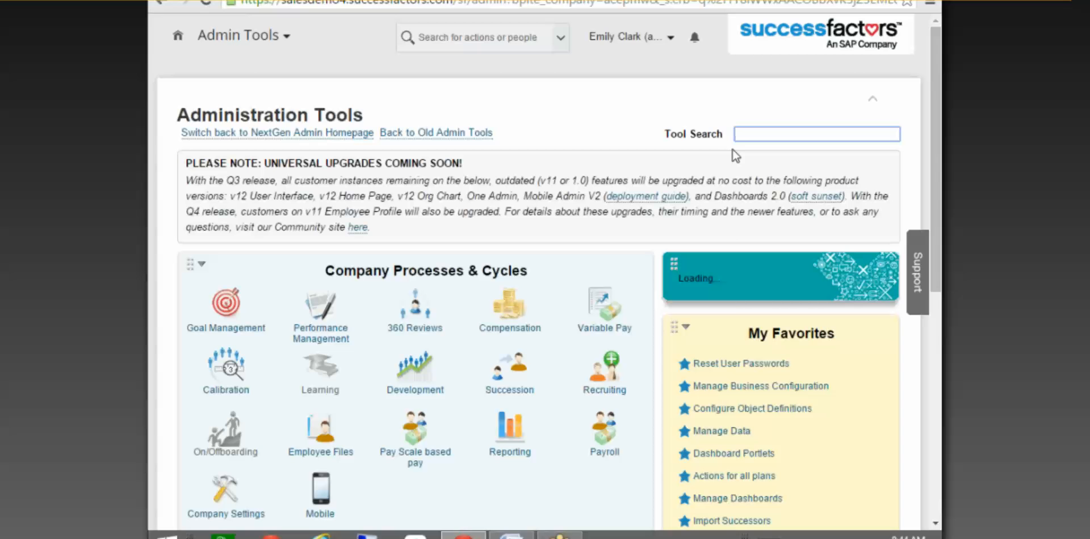
pyautogui.write('manage data')
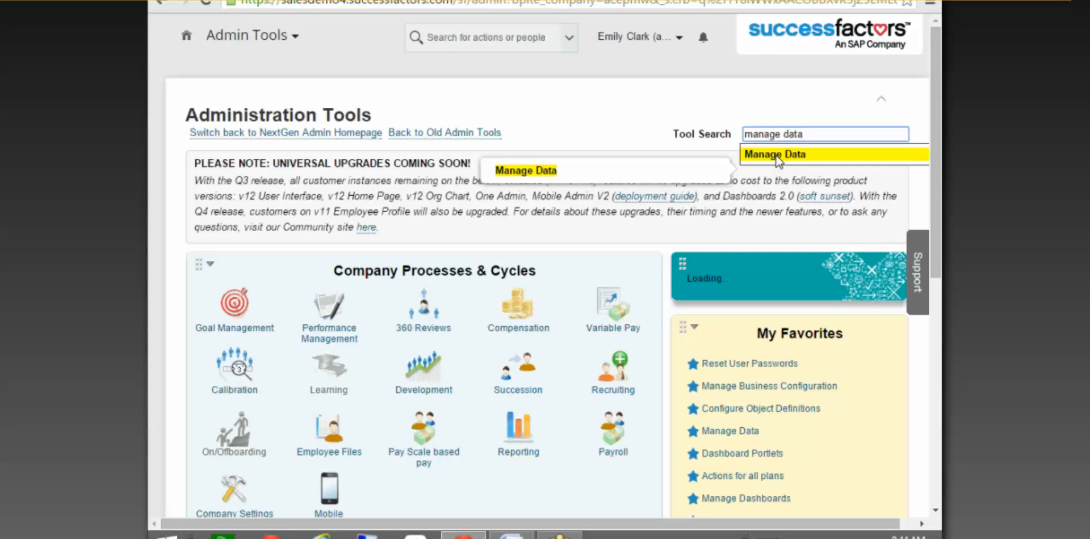
pyautogui.click(776, 155)
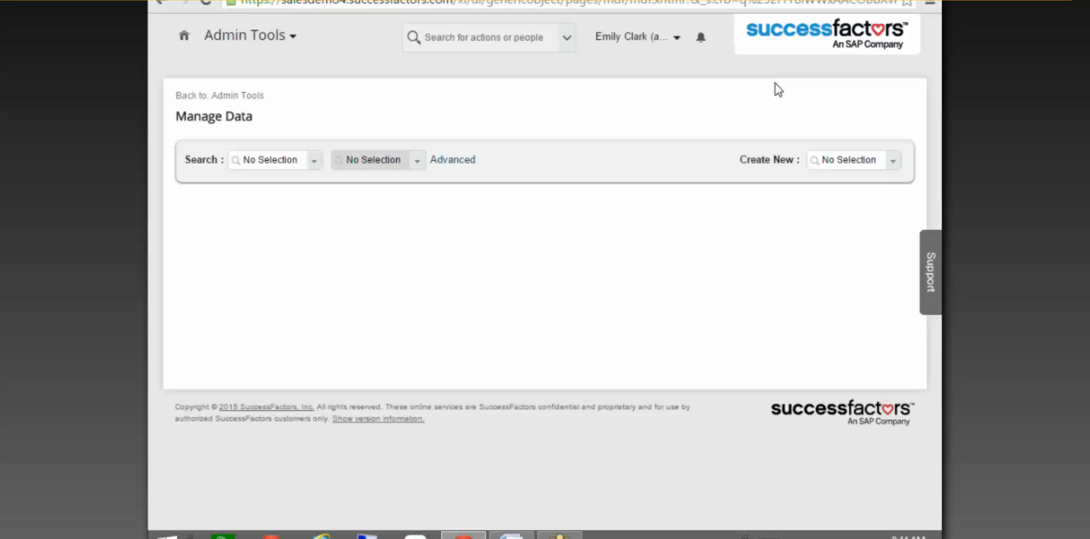
pyautogui.click(861, 158)
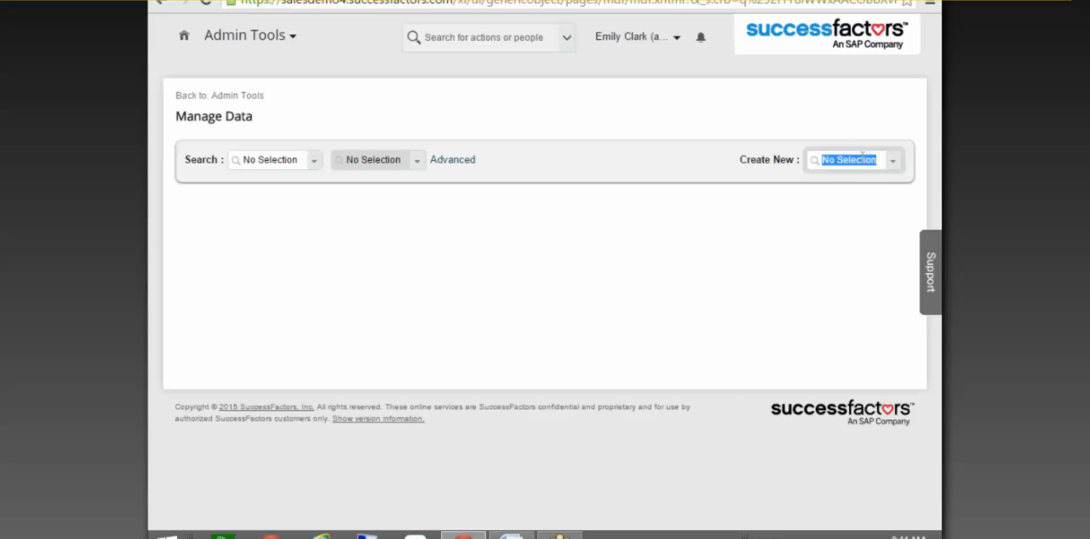
pyautogui.write('Deg')
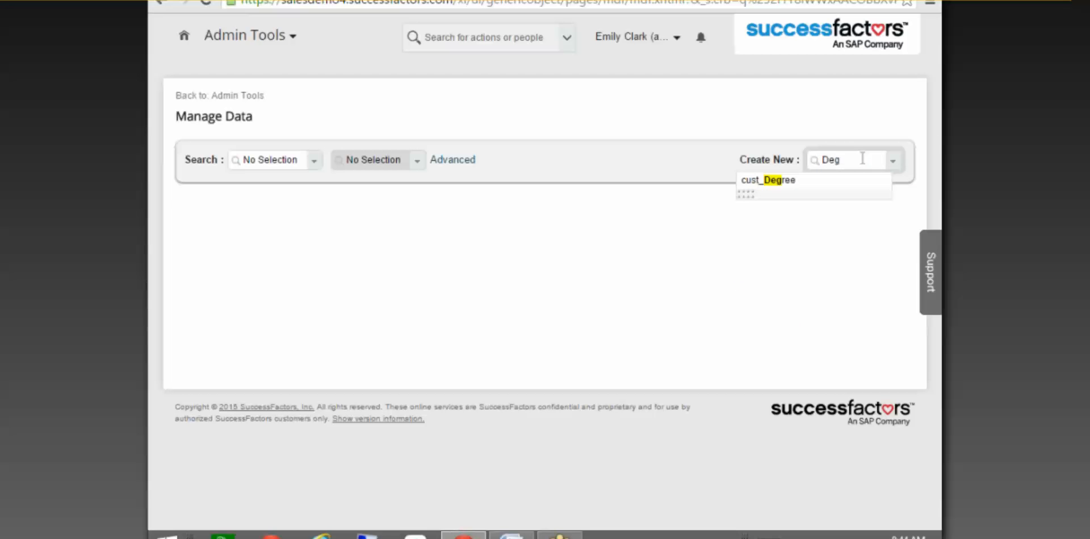
pyautogui.click(791, 181)
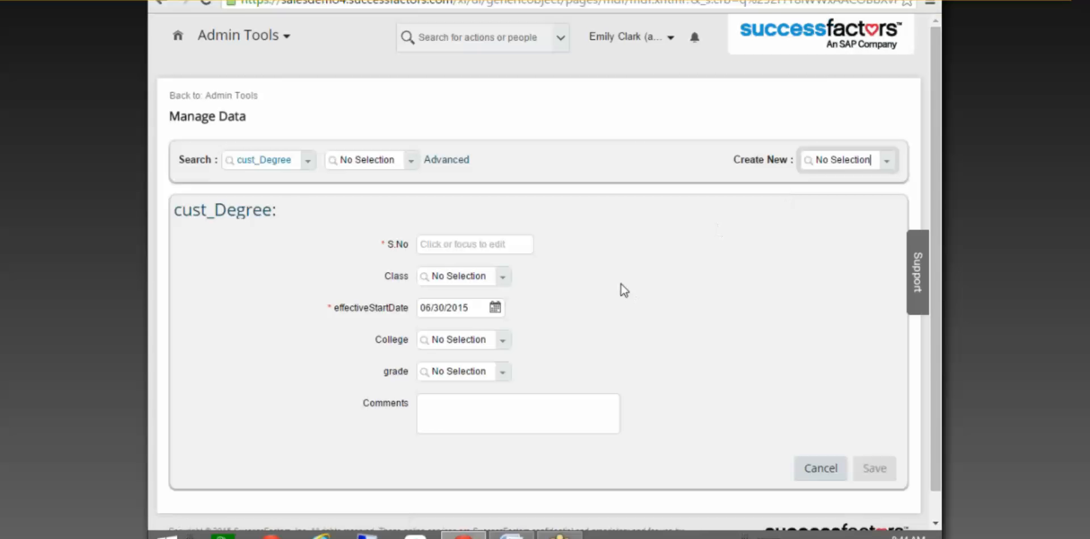
# Fill in S.No 1, class Bachelors and effective start date 01/01/2005 for the new record.
pyautogui.click(450, 245)
pyautogui.write('1')
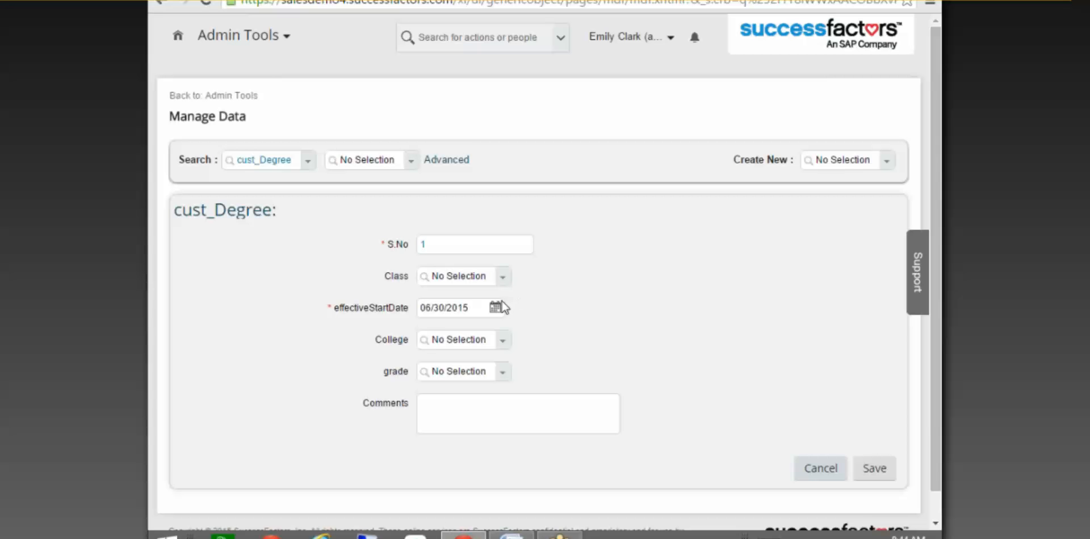
pyautogui.click(503, 282)
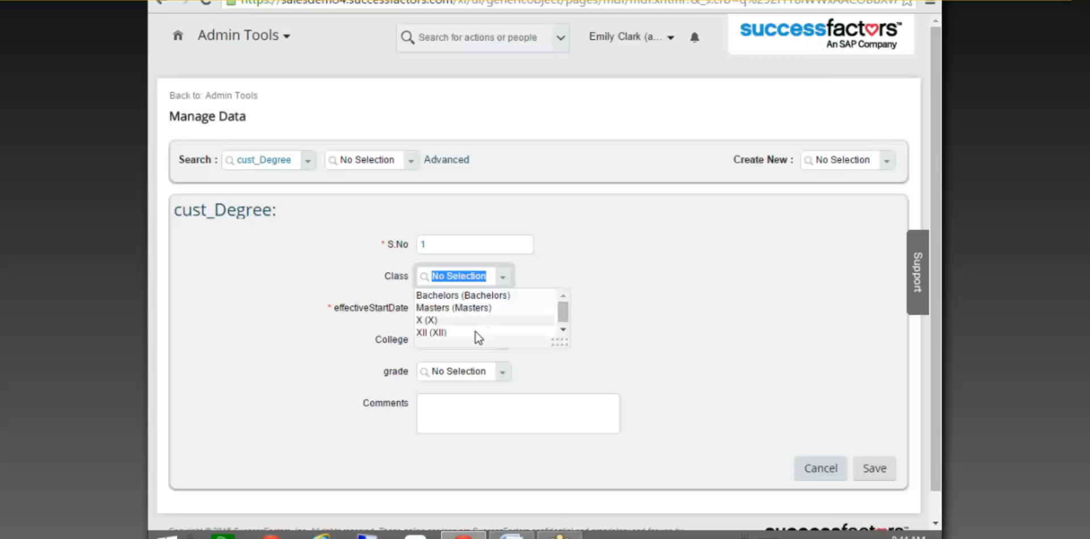
pyautogui.click(478, 297)
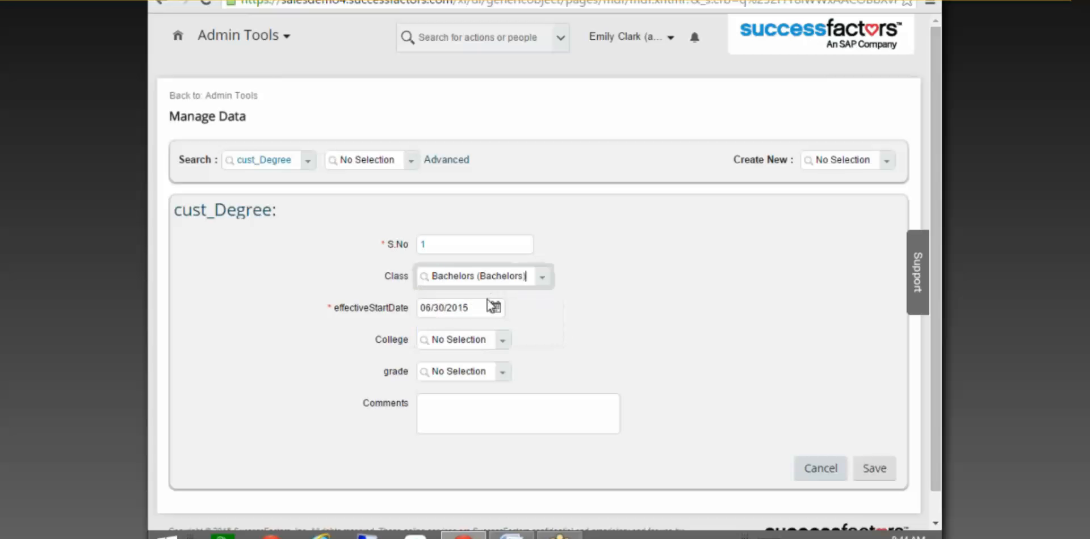
pyautogui.click(474, 308)
pyautogui.tripleClick(474, 308)
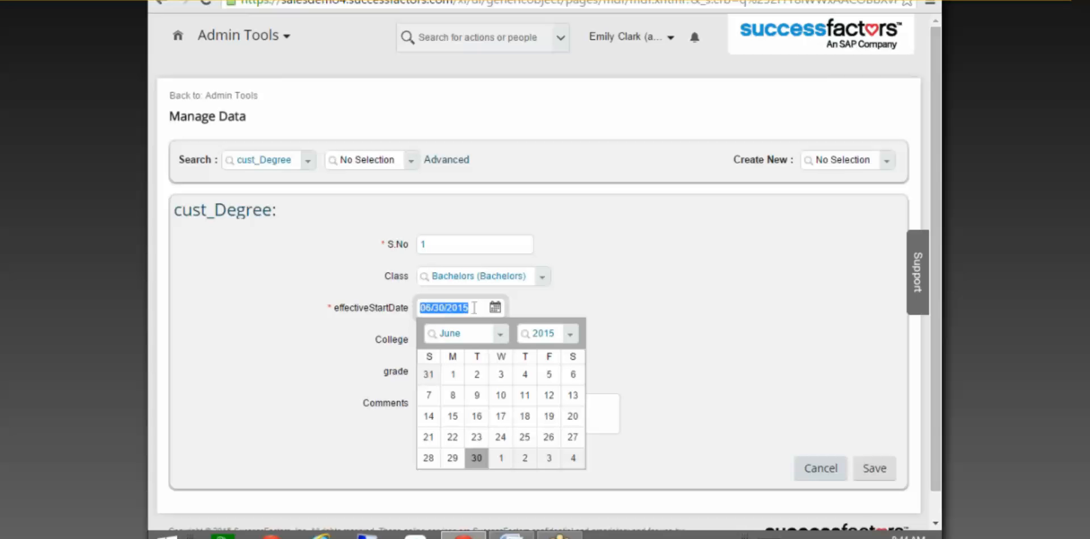
pyautogui.write('01/01/20')
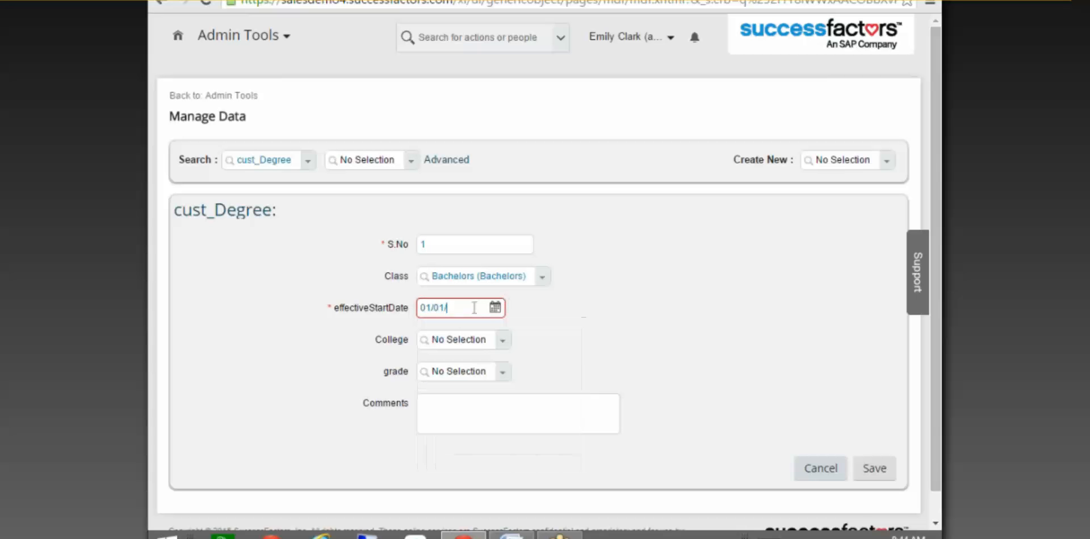
pyautogui.write('05')
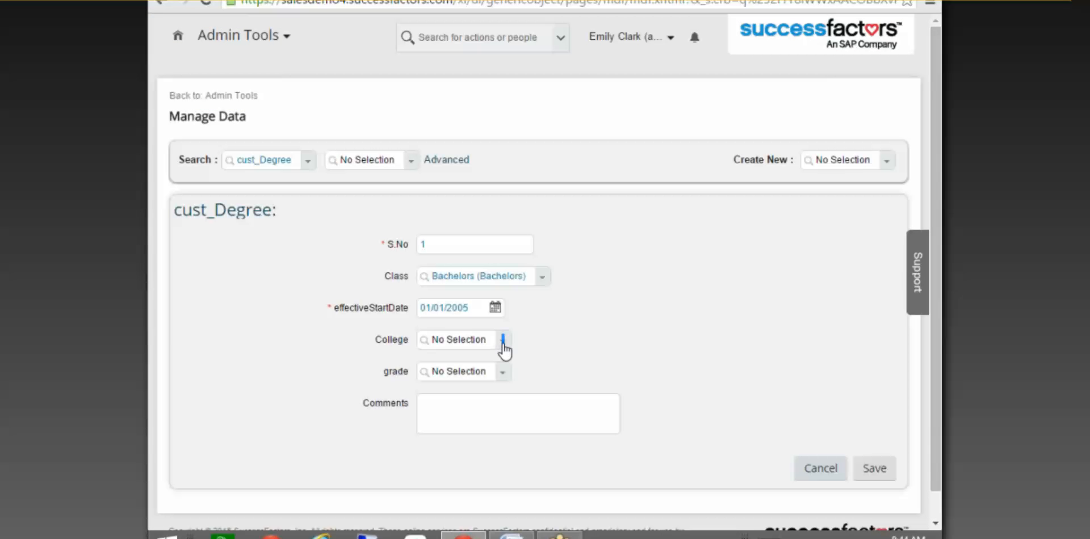
# Set the record's college to IIT Bombay (IITB) and its grade to Distinction (A).
pyautogui.click(503, 344)
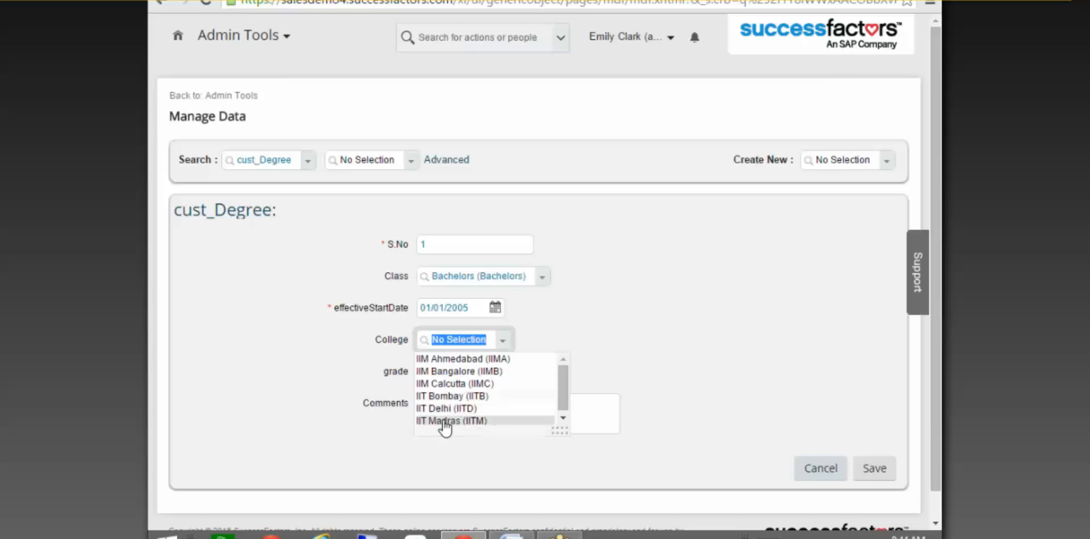
pyautogui.click(459, 396)
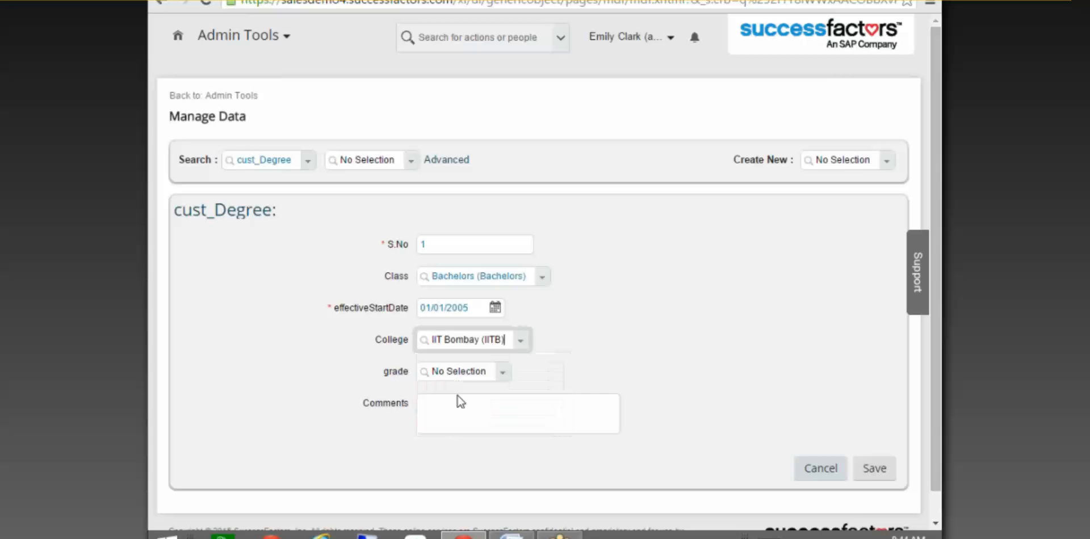
pyautogui.click(503, 372)
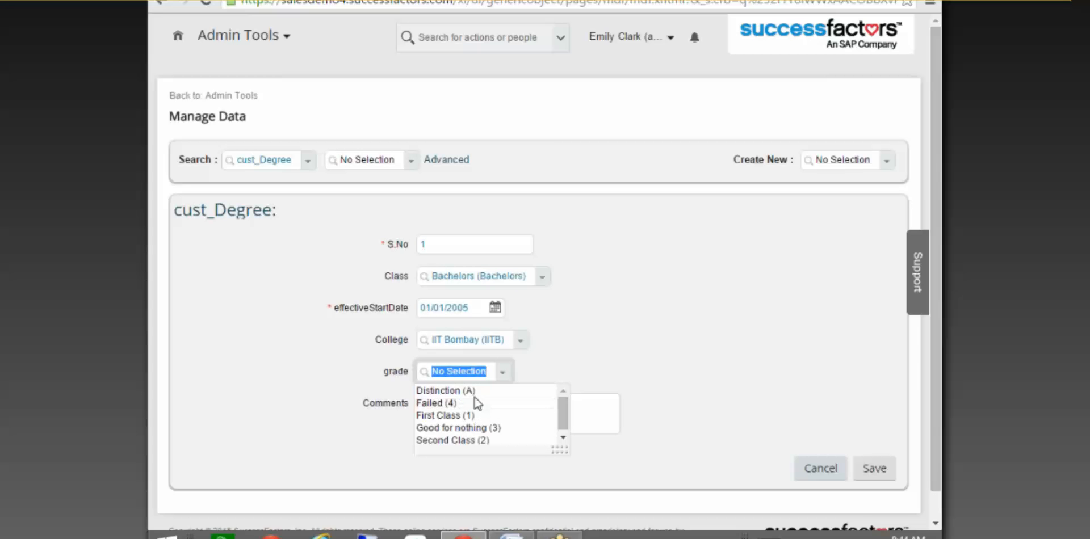
pyautogui.click(471, 387)
# Enter the comment "So never take him" and save the cust_Degree record.
pyautogui.click(456, 405)
pyautogui.write('So n')
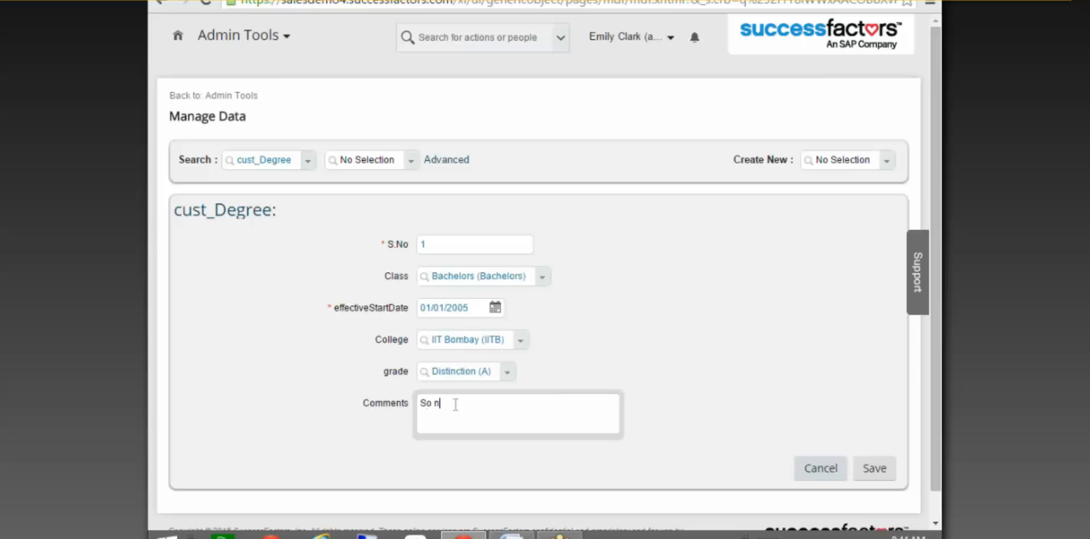
pyautogui.write('ever take him')
pyautogui.click(683, 360)
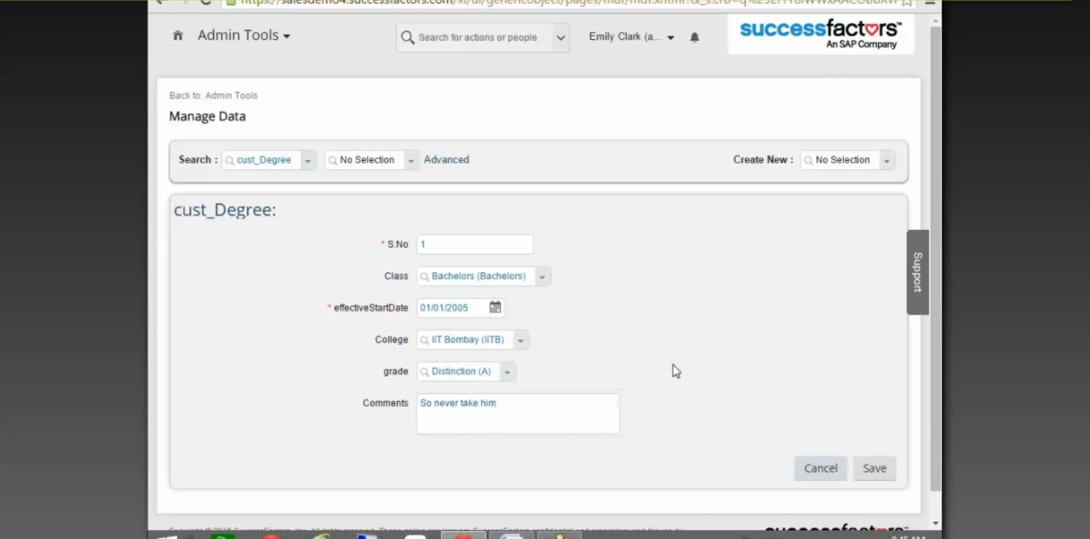
pyautogui.click(867, 469)
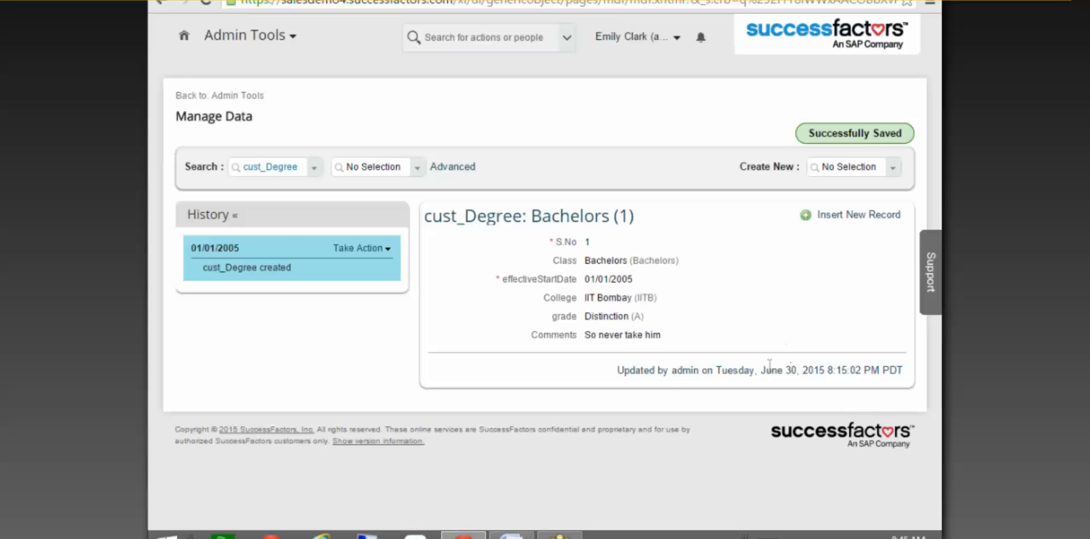
pyautogui.click(363, 249)
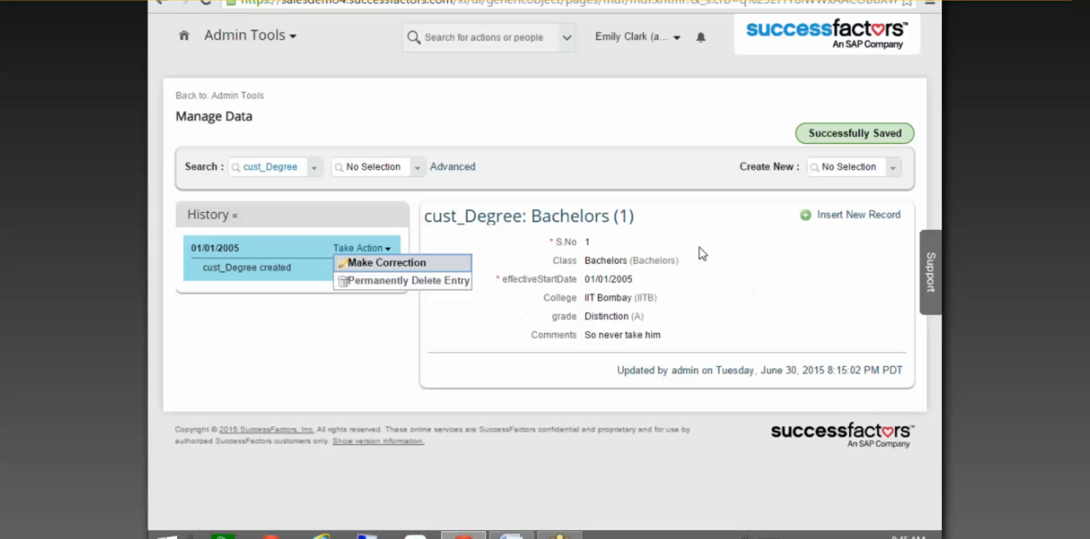
pyautogui.click(686, 219)
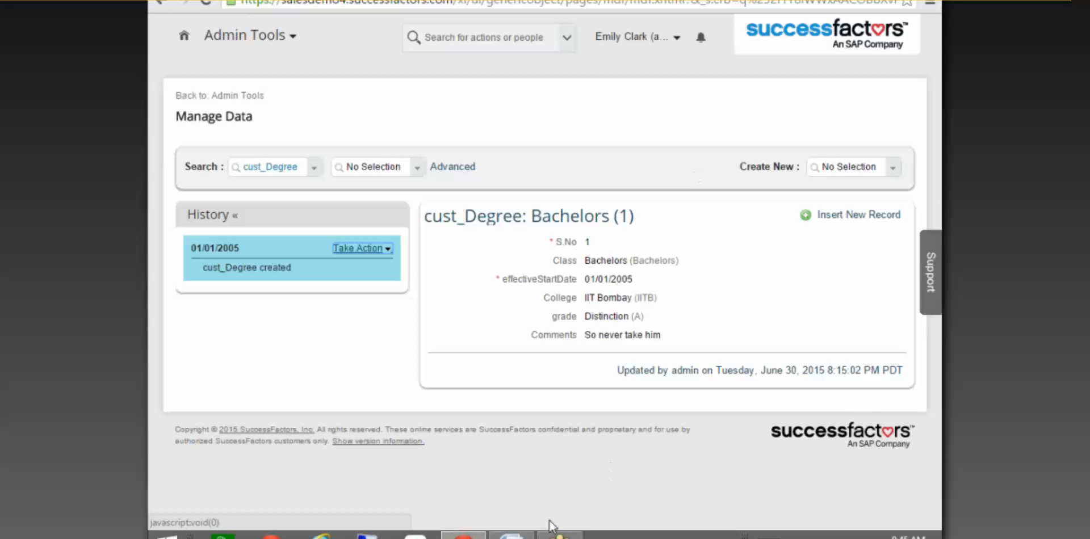
# Switch to the Word notes and add blank lines after the MDF Piclists line to reach a new page.
pyautogui.click(511, 535)
pyautogui.scroll(-5, 445, 177)
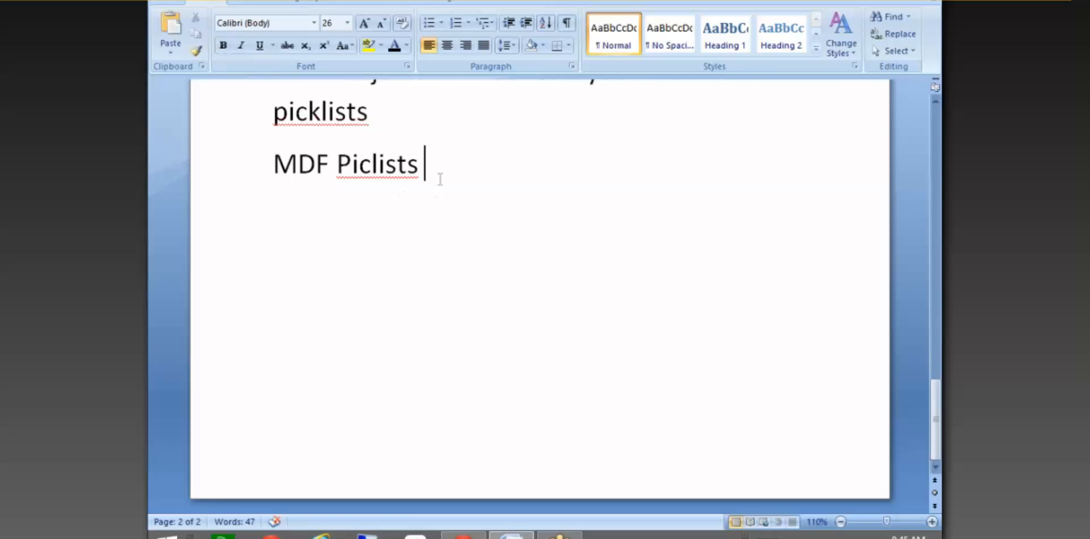
pyautogui.press('Return')
pyautogui.press('Return')
pyautogui.scroll(-4, 411, 260)
pyautogui.scroll(3, 370, 241)
pyautogui.scroll(-6, 378, 244)
pyautogui.scroll(-2, 378, 244)
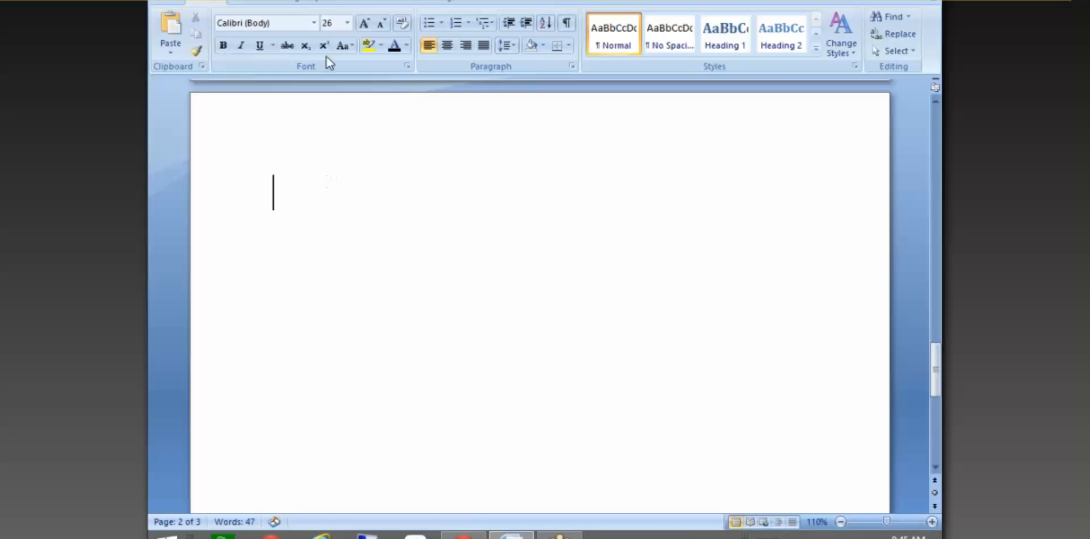
# Draw a rectangle about 4.38" wide and 1.3" high near the top of the blank third page.
pyautogui.click(290, 4)
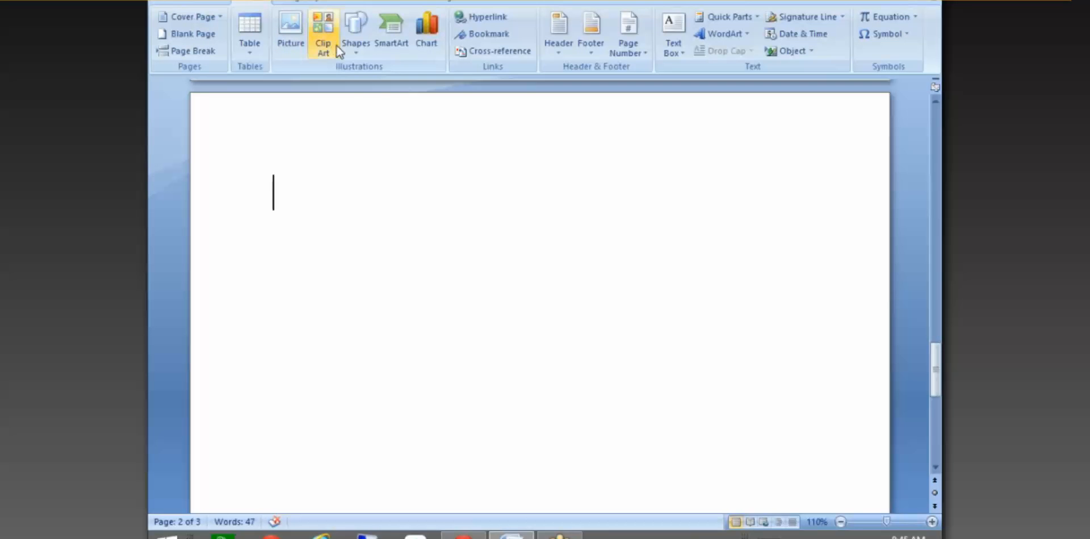
pyautogui.click(356, 45)
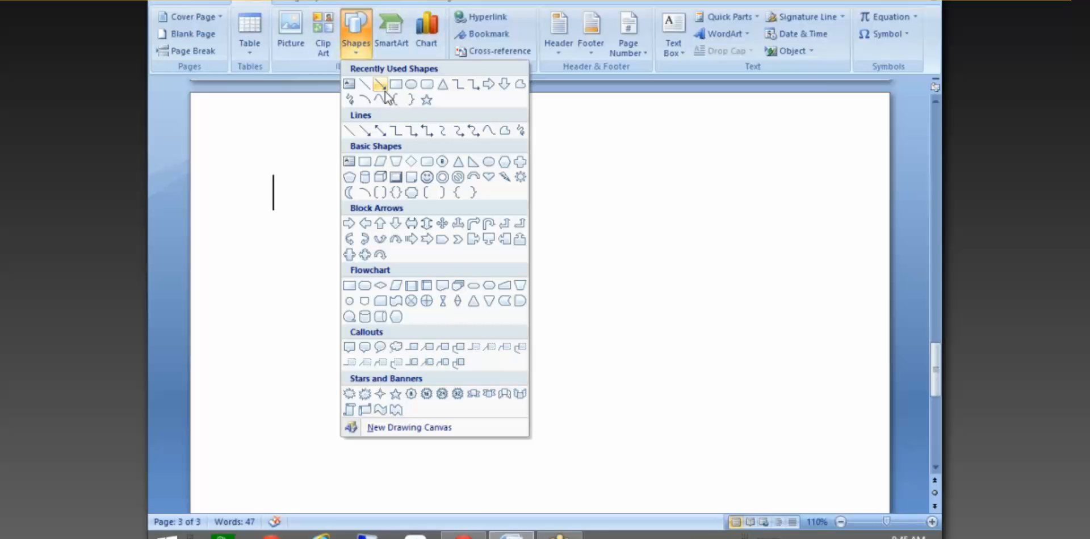
pyautogui.click(338, 47)
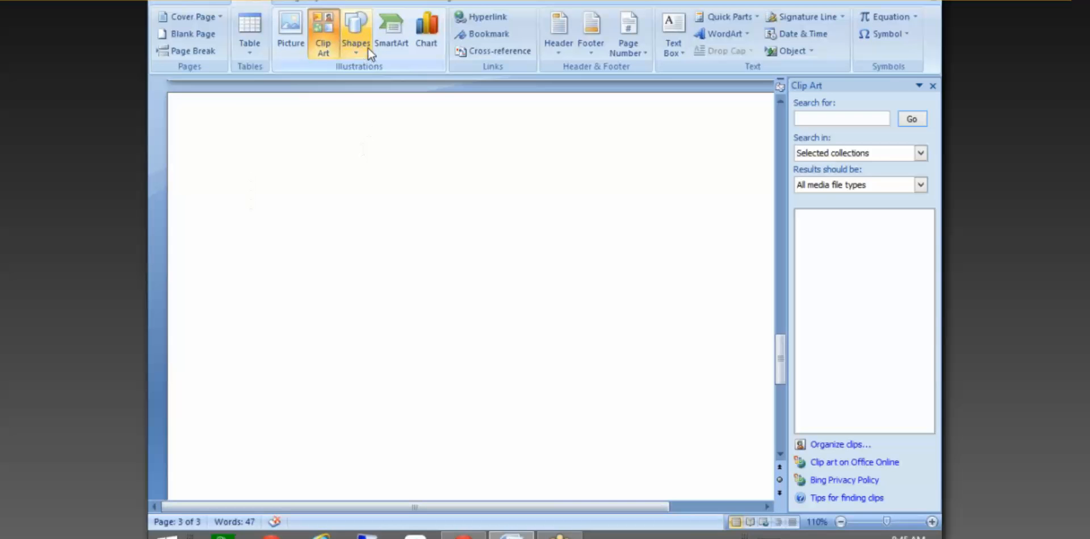
pyautogui.click(369, 53)
pyautogui.click(402, 95)
pyautogui.moveTo(289, 144)
pyautogui.mouseDown()
pyautogui.moveTo(627, 282)
pyautogui.moveTo(628, 245)
pyautogui.moveTo(651, 250)
pyautogui.mouseUp()
# Add the text lines User, Company and Start date inside the rectangle.
pyautogui.rightClick(409, 187)
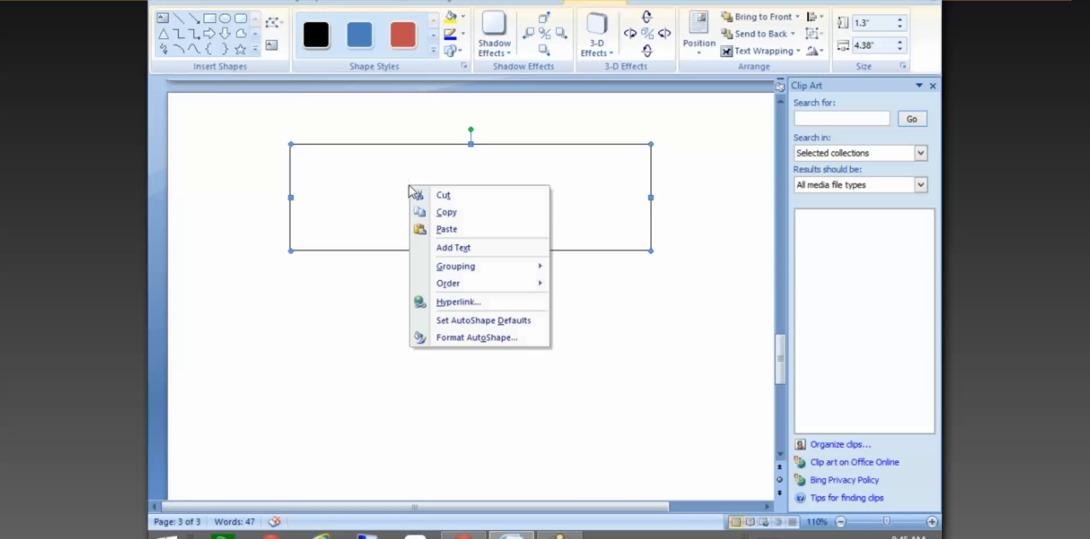
pyautogui.click(461, 248)
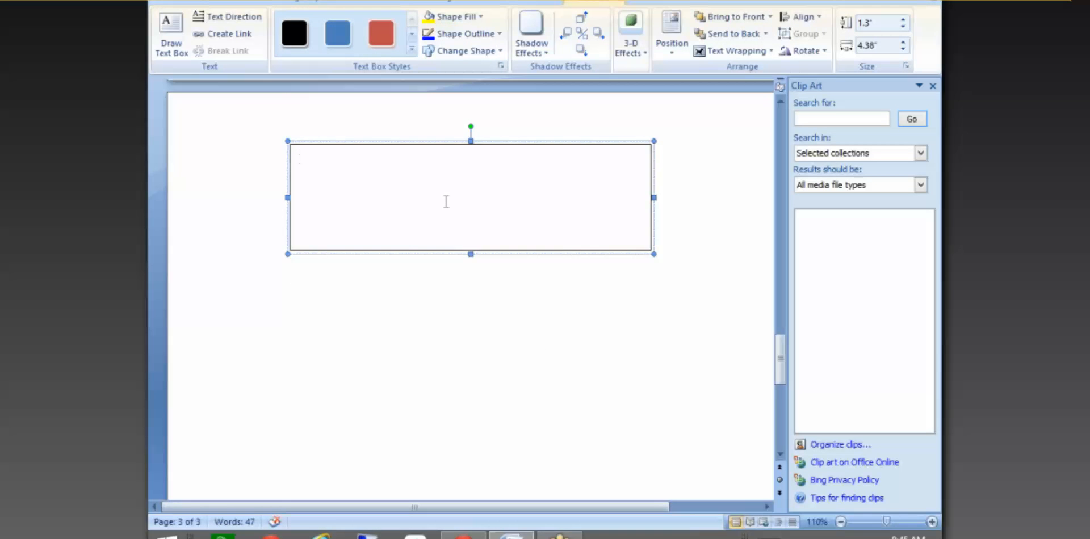
pyautogui.write('Usernam')
pyautogui.press('BackSpace')
pyautogui.press('BackSpace')
pyautogui.press('BackSpace')
pyautogui.press('Return')
pyautogui.write('cOMPA')
pyautogui.press('BackSpace')
pyautogui.press('BackSpace')
pyautogui.press('BackSpace')
pyautogui.press('BackSpace')
pyautogui.press('BackSpace')
pyautogui.write('Company')
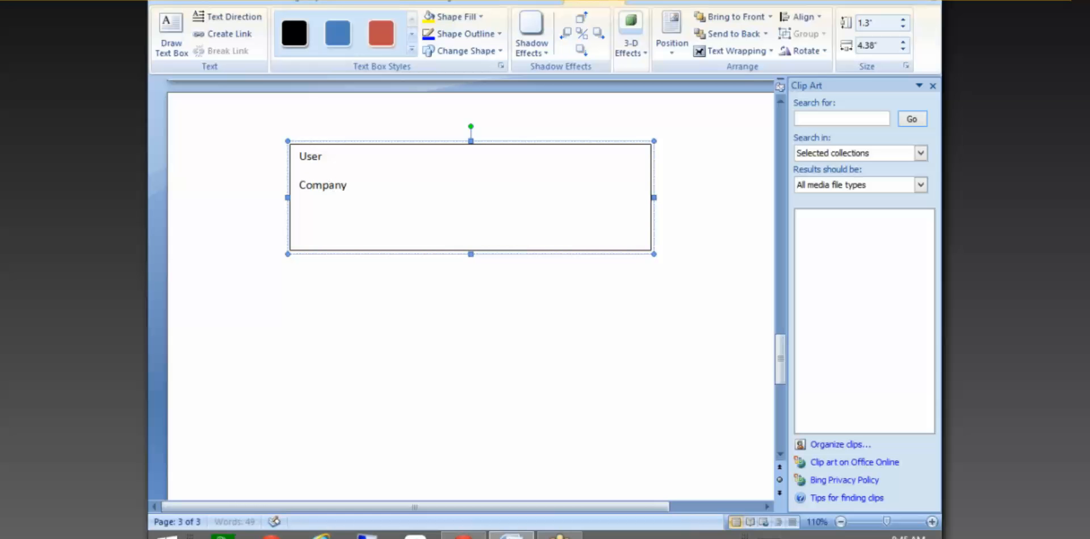
pyautogui.press('Return')
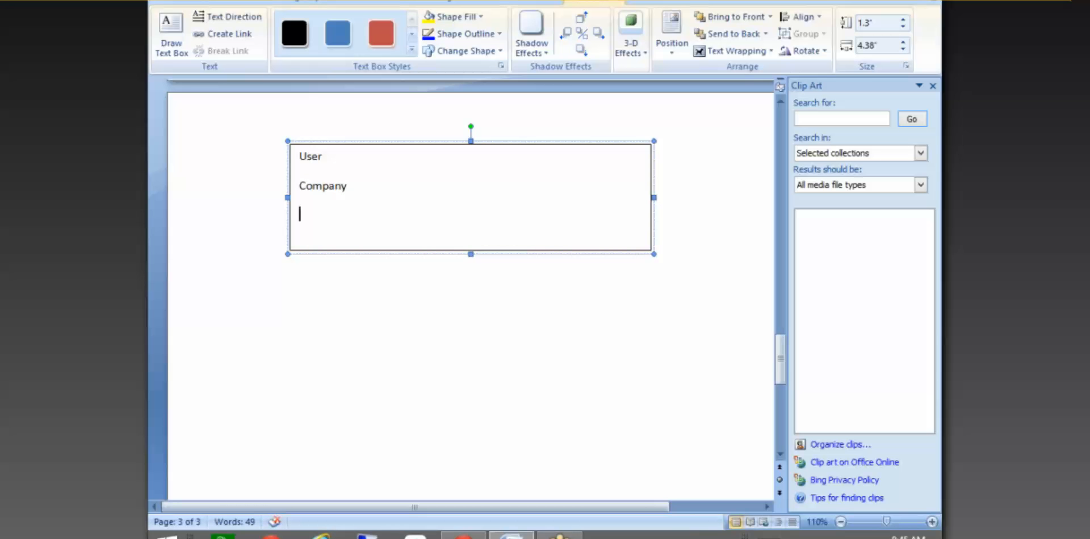
pyautogui.write('Start date')
pyautogui.click(636, 355)
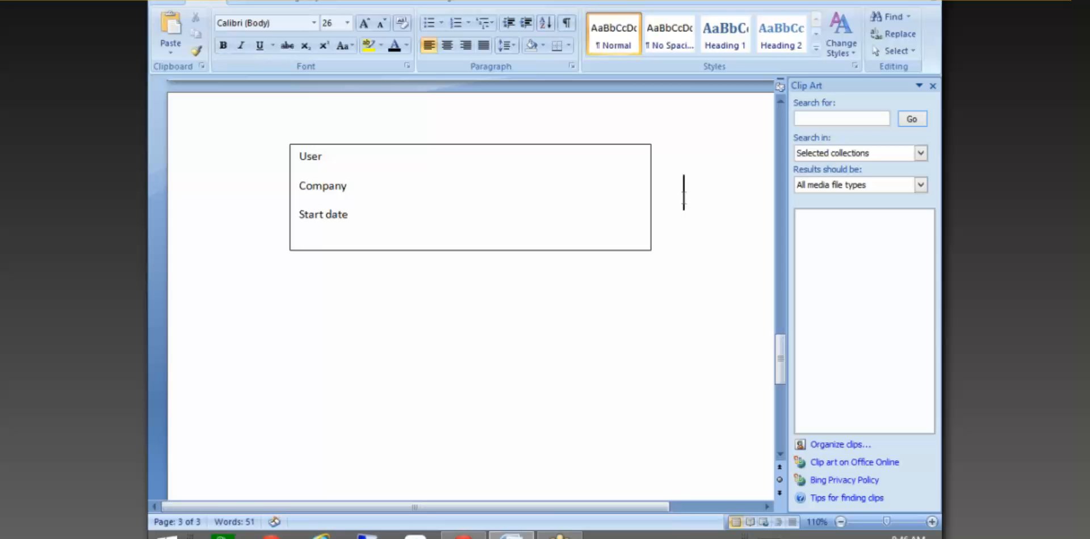
# Draw a second rectangle about 4.85" wide and 2.47" high below the first one.
pyautogui.press('Return')
pyautogui.press('Return')
pyautogui.click(256, 3)
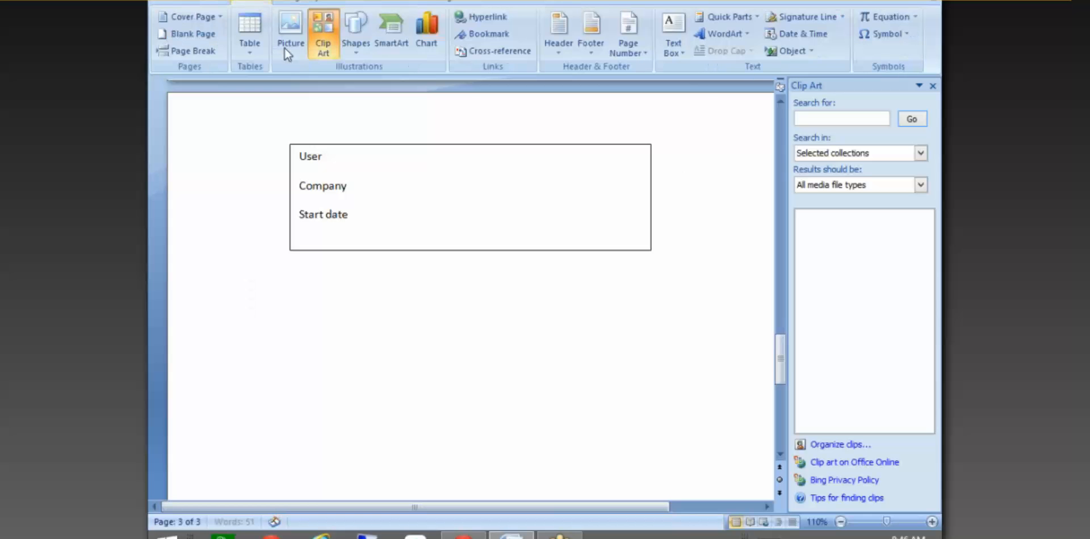
pyautogui.click(358, 47)
pyautogui.click(395, 85)
pyautogui.moveTo(284, 277); pyautogui.dragTo(682, 480)
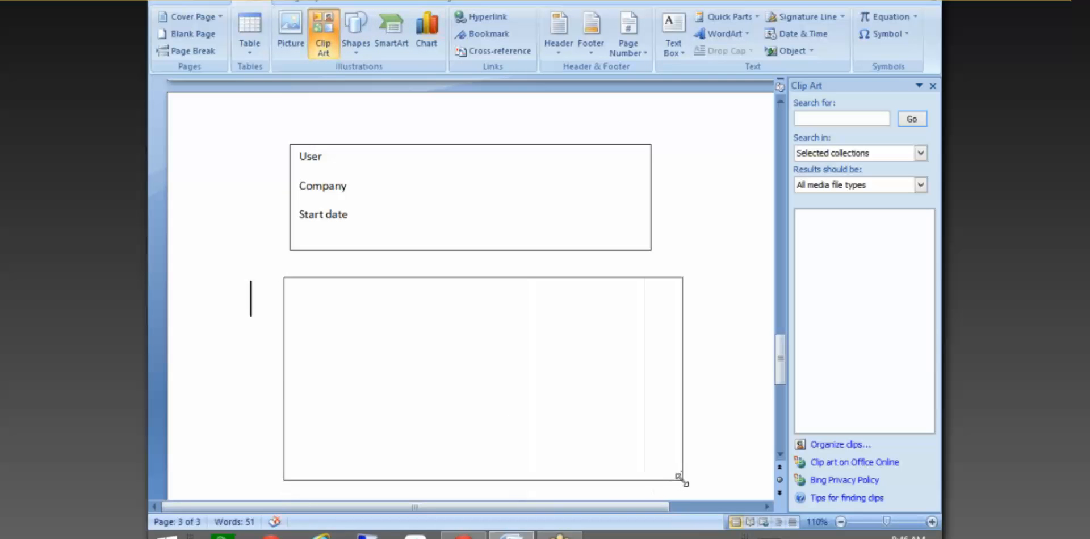
# Add a heading line reading SNO, College, Degree, Grade and Comments inside the lower rectangle.
pyautogui.rightClick(399, 334)
pyautogui.click(445, 396)
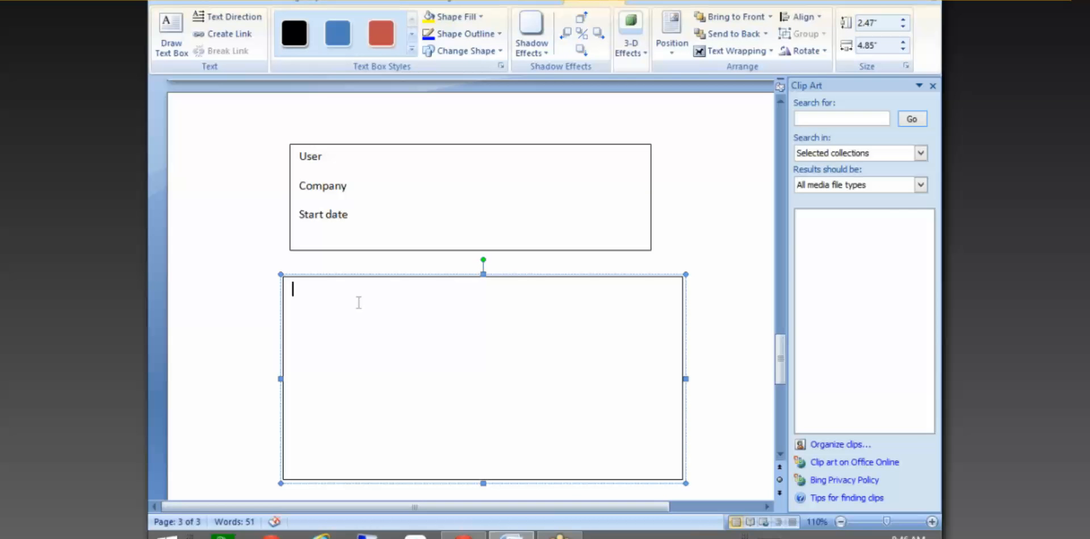
pyautogui.write('SNO')
pyautogui.press('Tab')
pyautogui.write('Colle')
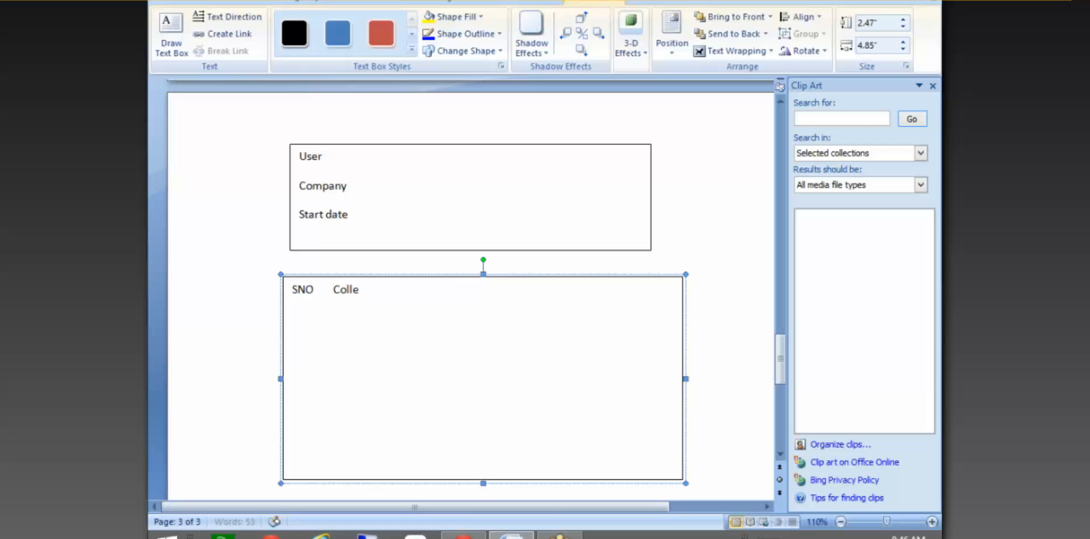
pyautogui.write('ge De')
pyautogui.press('BackSpace')
pyautogui.press('BackSpace')
pyautogui.press('BackSpace')
pyautogui.press('Tab')
pyautogui.press('Tab')
pyautogui.press('BackSpace')
pyautogui.press('BackSpace')
pyautogui.write('dEGREE Grade')
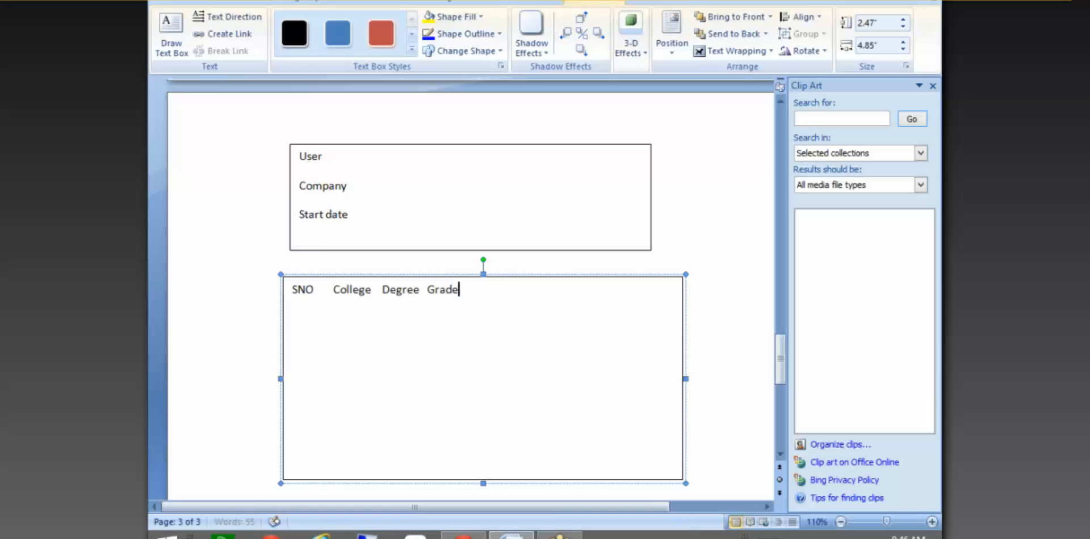
pyautogui.press('Tab')
pyautogui.write('comments')
# Add the row numbers 1., 2. and 3. on separate lines below the heading line.
pyautogui.press('Return')
pyautogui.write('1.')
pyautogui.press('Return')
pyautogui.write("2'")
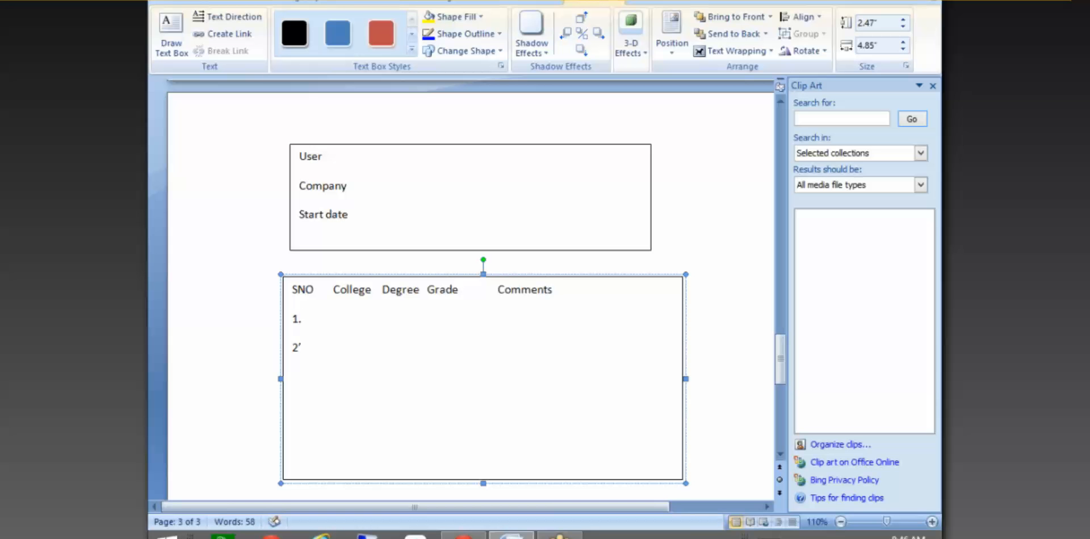
pyautogui.press('BackSpace')
pyautogui.press('BackSpace')
pyautogui.write('2.')
pyautogui.press('Return')
pyautogui.write('3.')
pyautogui.press('Return')
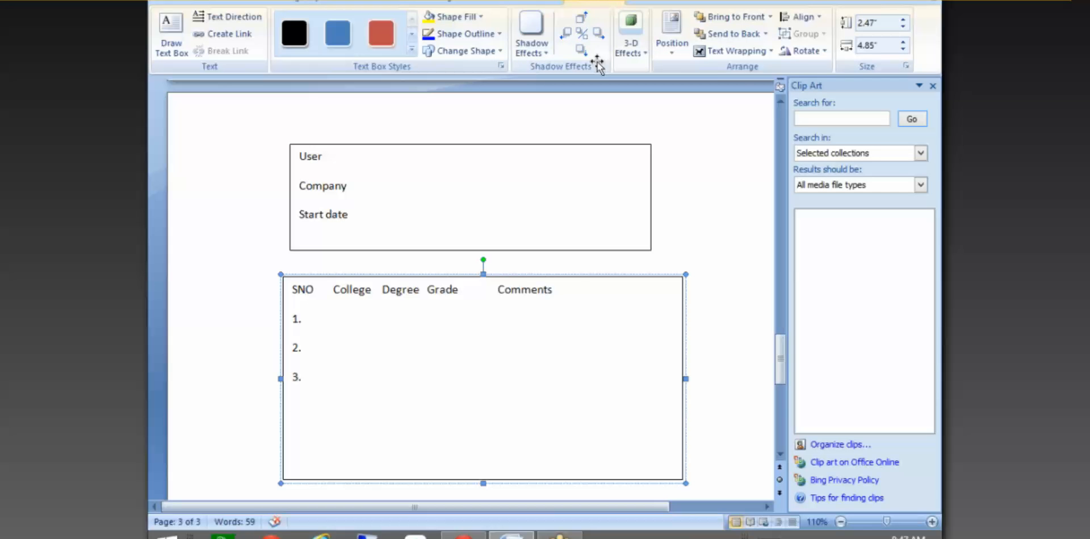
# Switch to SuccessFactors in the browser and delete the cust_Degree record dated 01/01/2005.
pyautogui.click(463, 535)
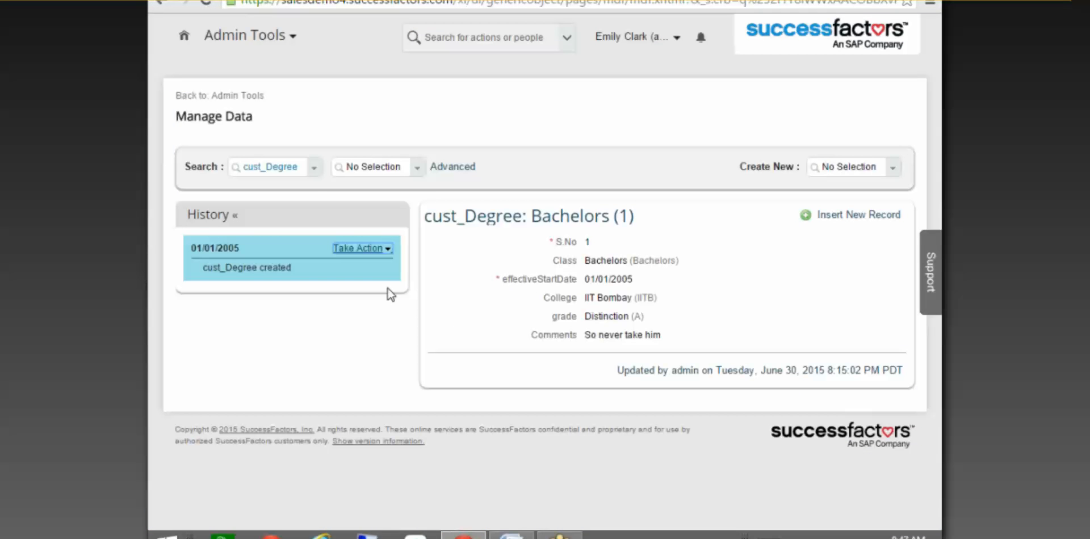
pyautogui.click(363, 248)
pyautogui.click(375, 280)
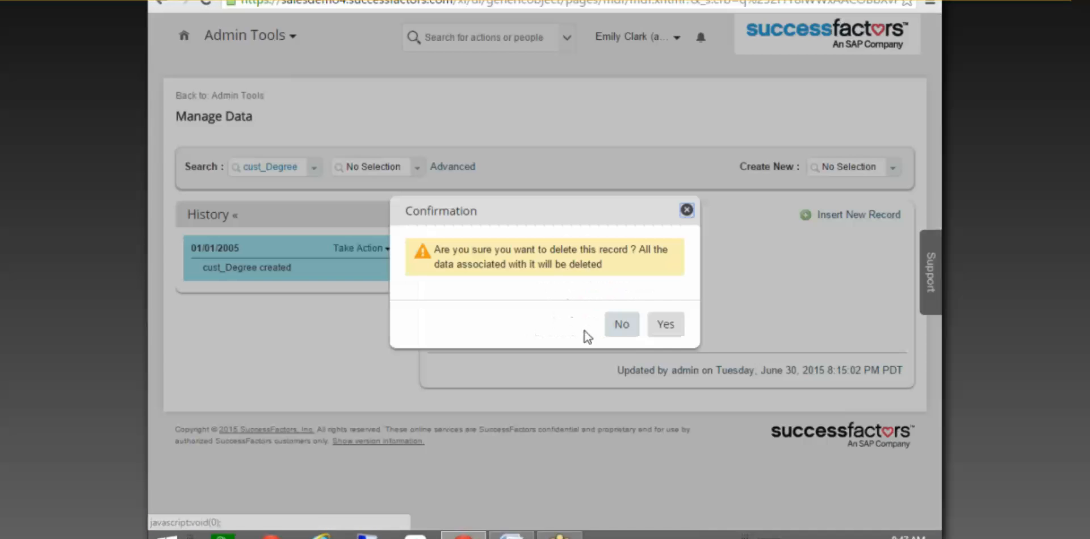
pyautogui.click(663, 322)
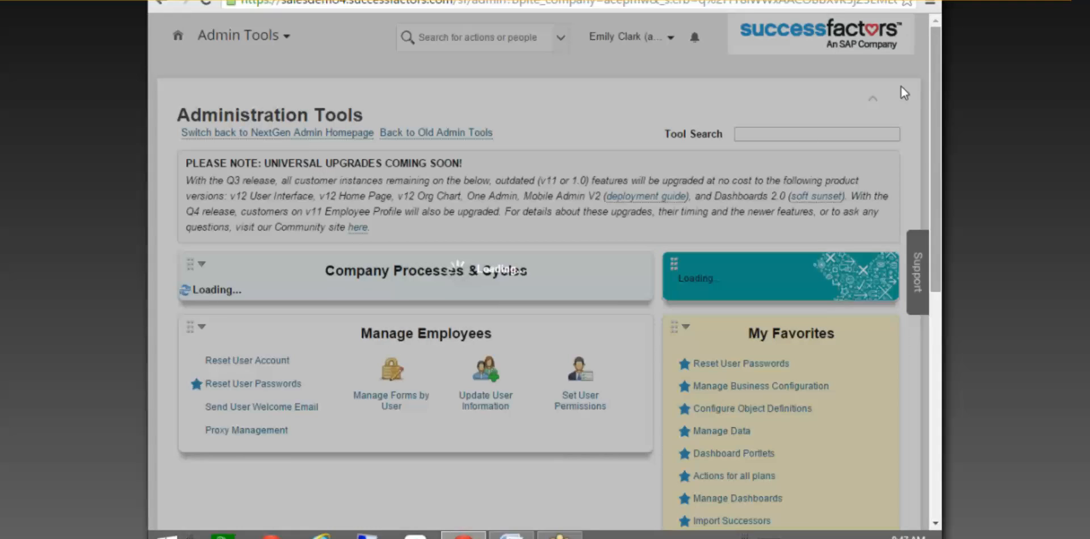
# Find the Configure Object Definitions tool with the search text "configure ob" and open it.
pyautogui.write('manag')
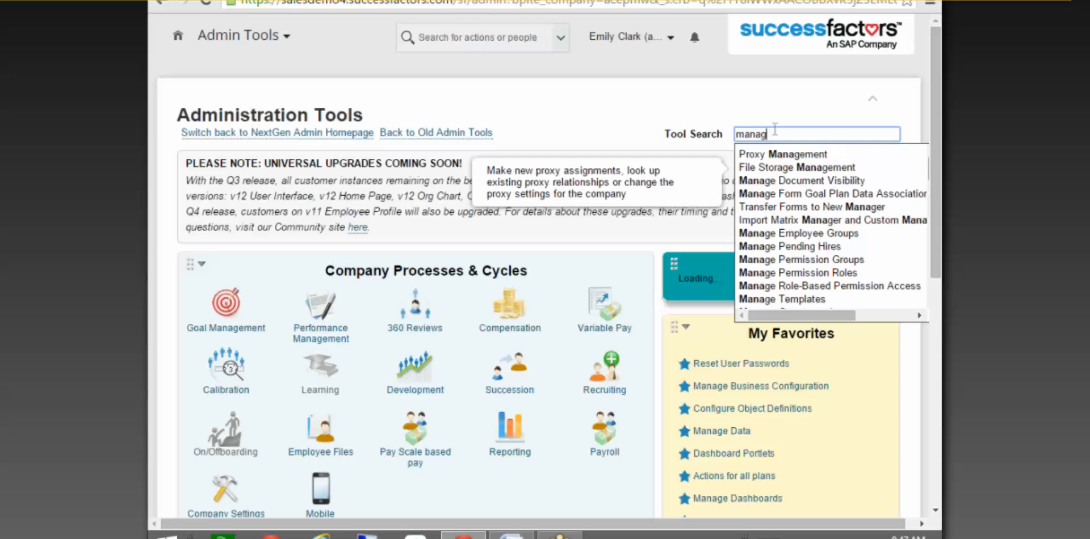
pyautogui.press('BackSpace')
pyautogui.press('BackSpace')
pyautogui.press('BackSpace')
pyautogui.press('BackSpace')
pyautogui.press('BackSpace')
pyautogui.write('config')
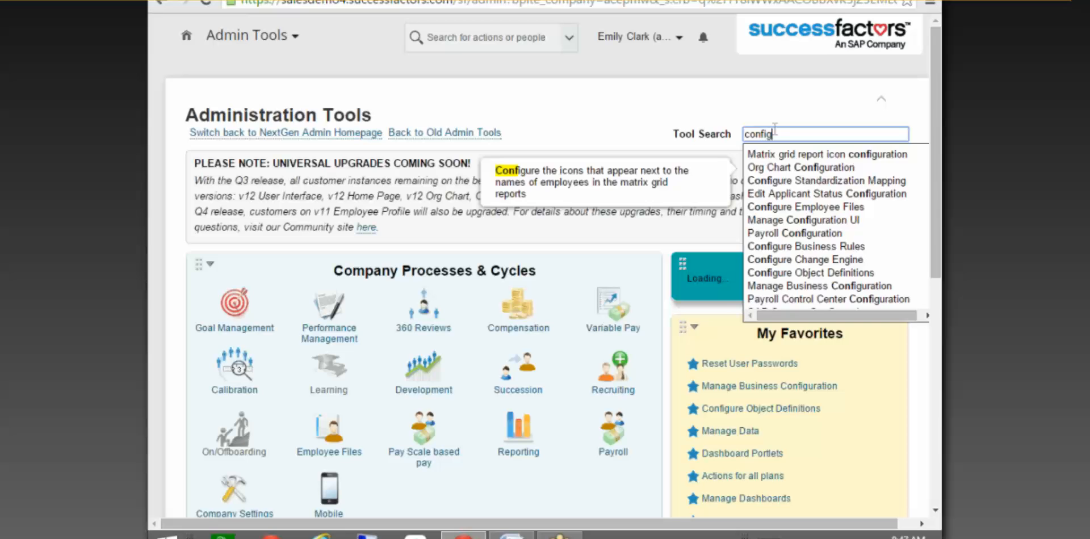
pyautogui.write('ure ob')
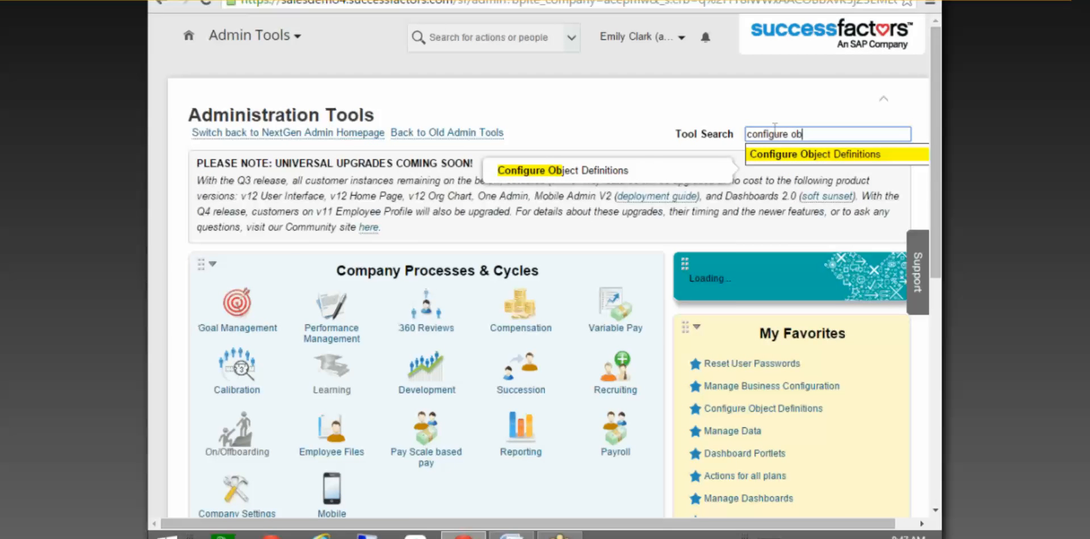
pyautogui.click(804, 152)
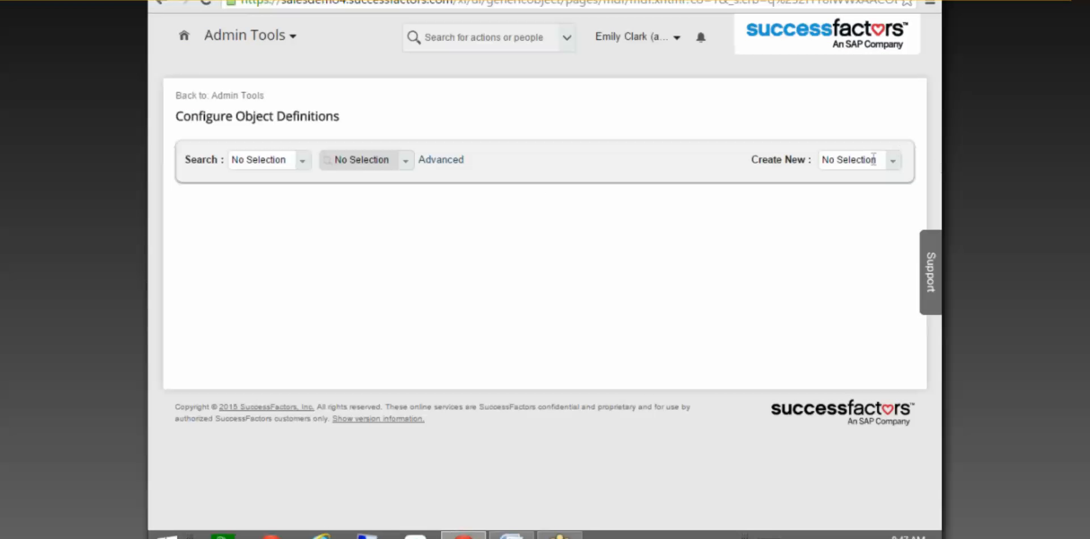
# Start creating a new object definition.
pyautogui.click(873, 159)
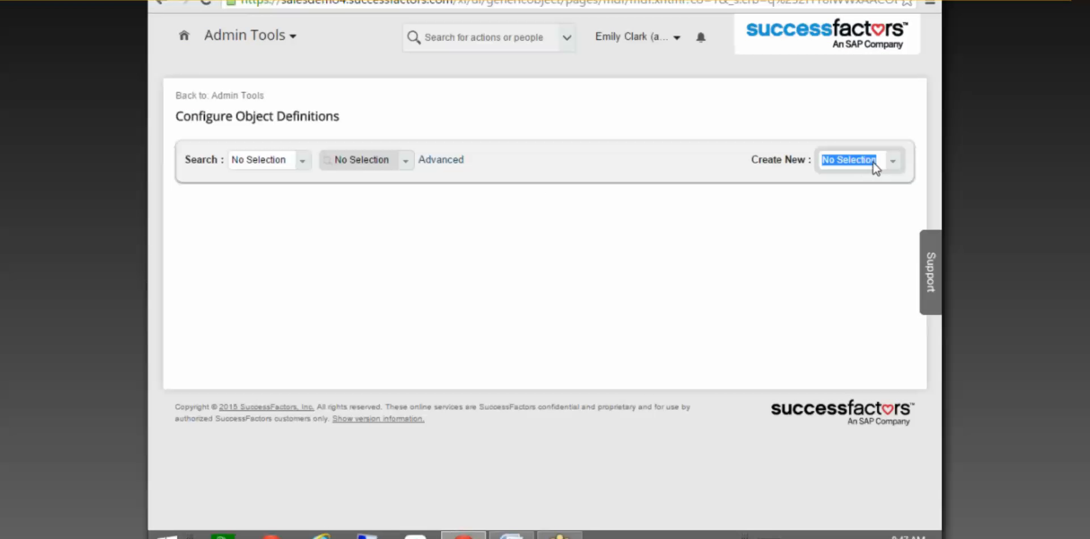
pyautogui.click(901, 161)
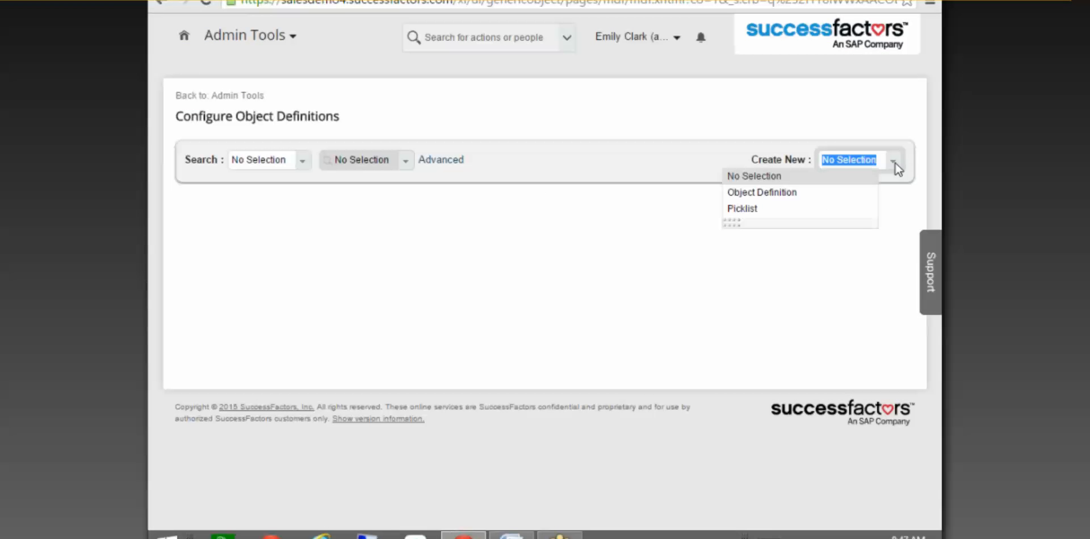
pyautogui.click(819, 195)
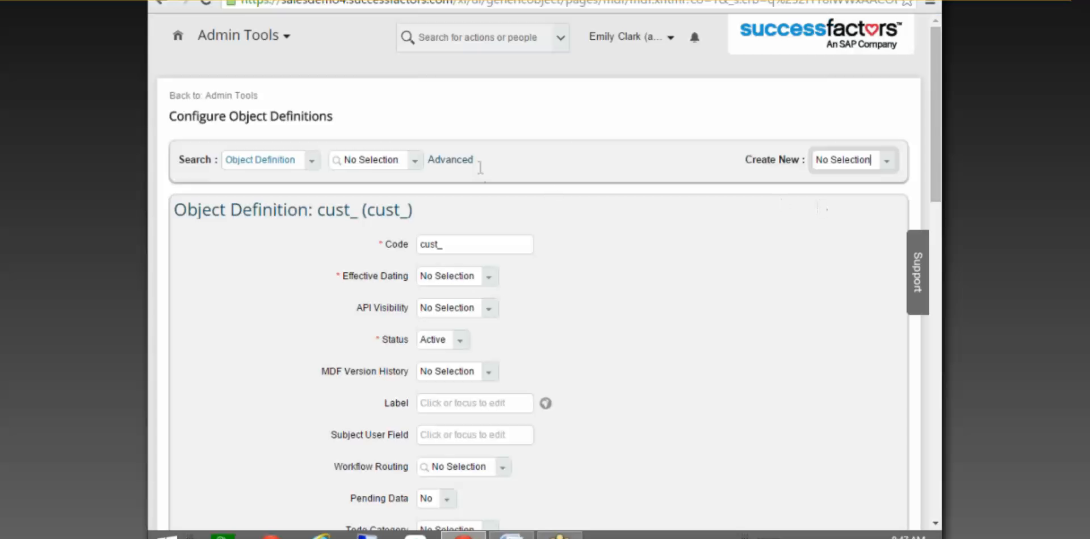
# Look up the existing Legal Entity object definition and examine its code.
pyautogui.click(375, 155)
pyautogui.write('L')
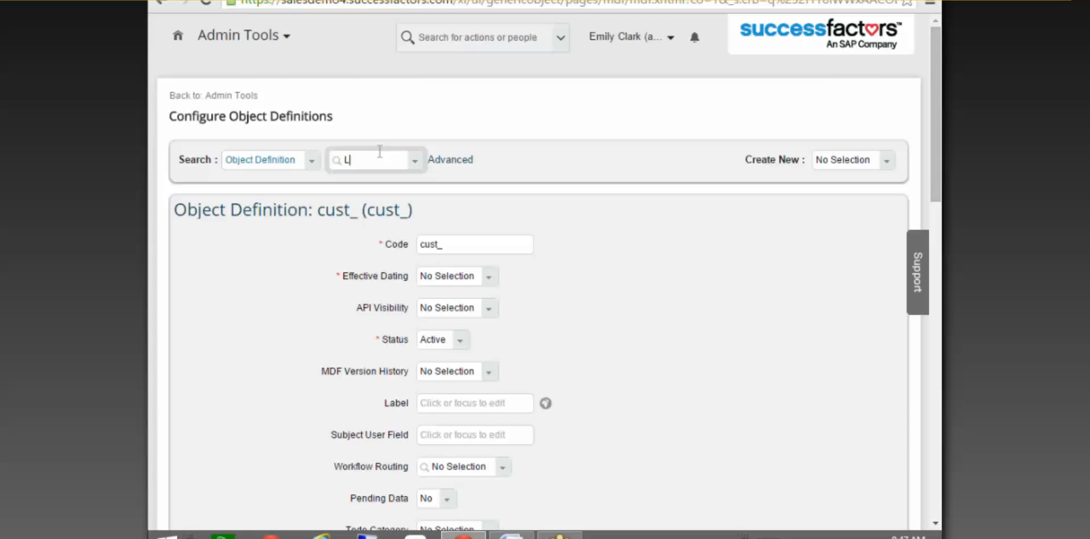
pyautogui.write('egalEntity')
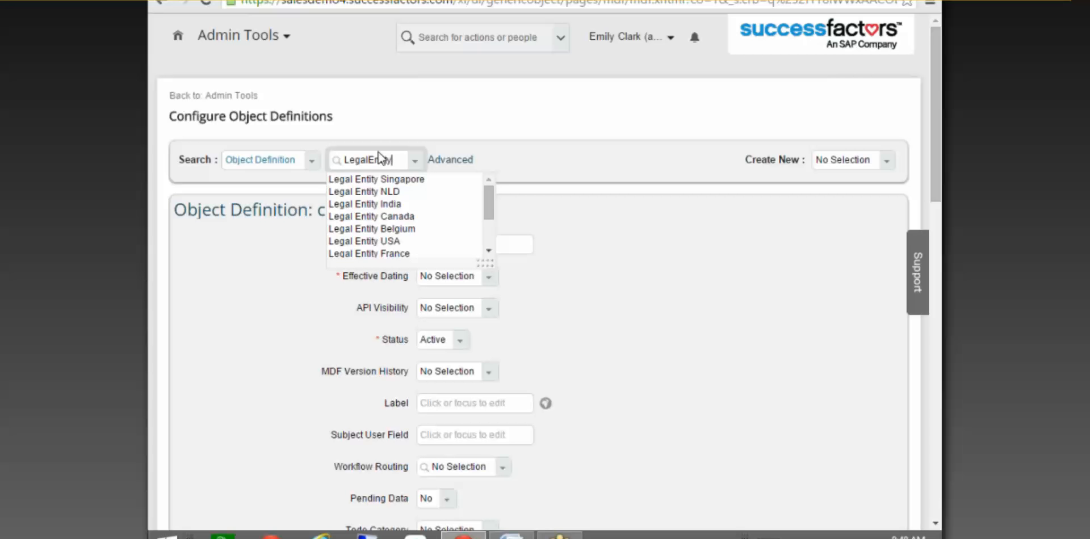
pyautogui.scroll(-2, 402, 241)
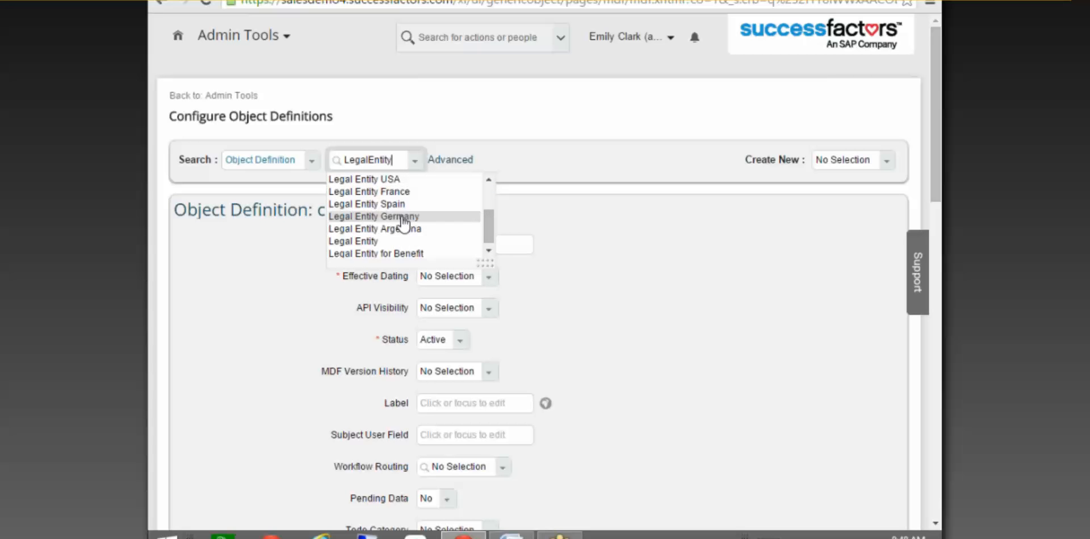
pyautogui.click(392, 241)
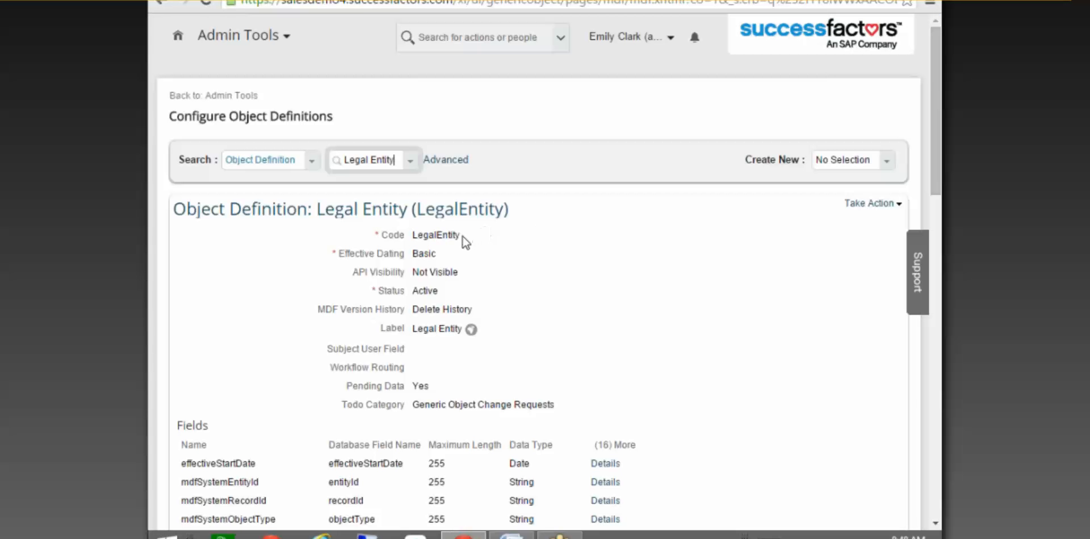
pyautogui.moveTo(461, 235); pyautogui.dragTo(420, 238)
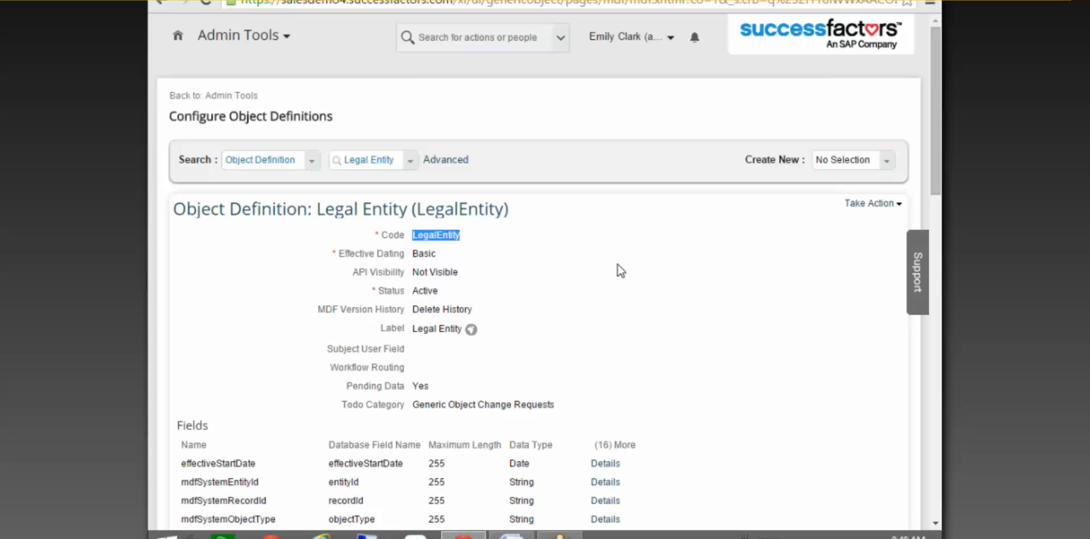
# Leave the Legal Entity definition and begin a new blank Object Definition.
pyautogui.click(859, 161)
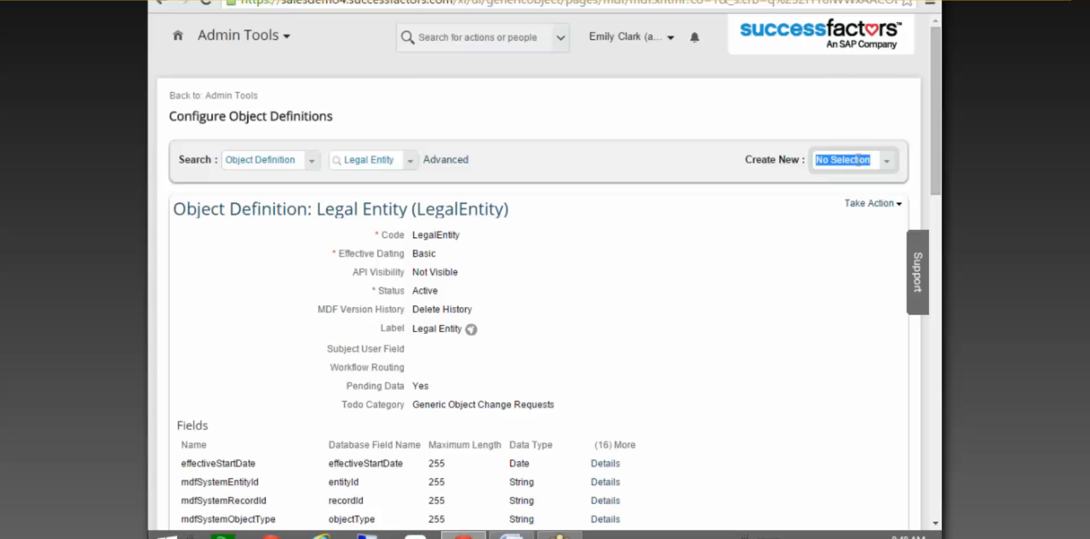
pyautogui.click(887, 161)
pyautogui.click(781, 182)
pyautogui.click(891, 164)
pyautogui.click(795, 193)
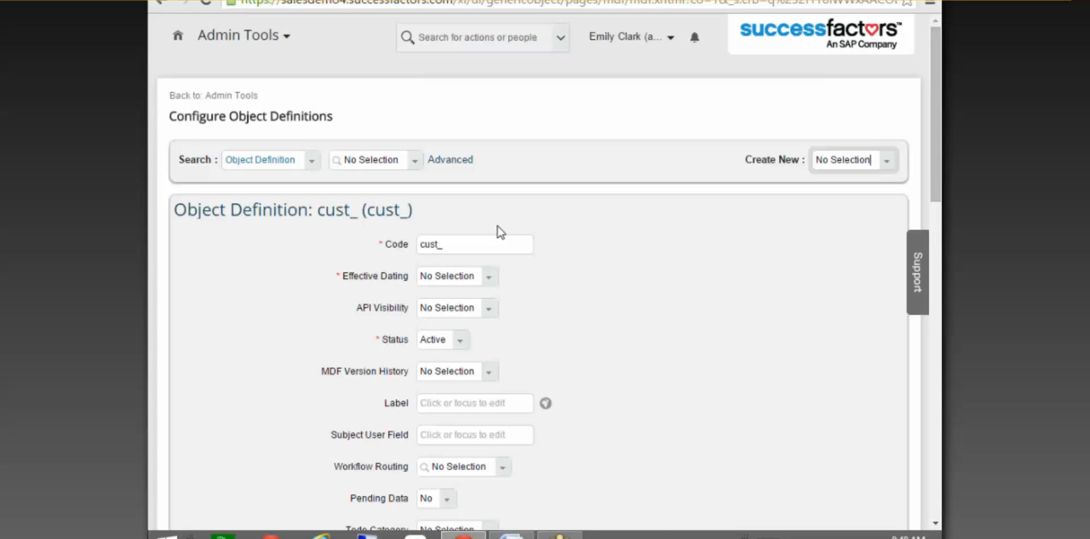
# Set the new object definition's code to cust_Education.
pyautogui.click(469, 244)
pyautogui.write('LegalEntity')
pyautogui.hotkey('ctrl', 'z')
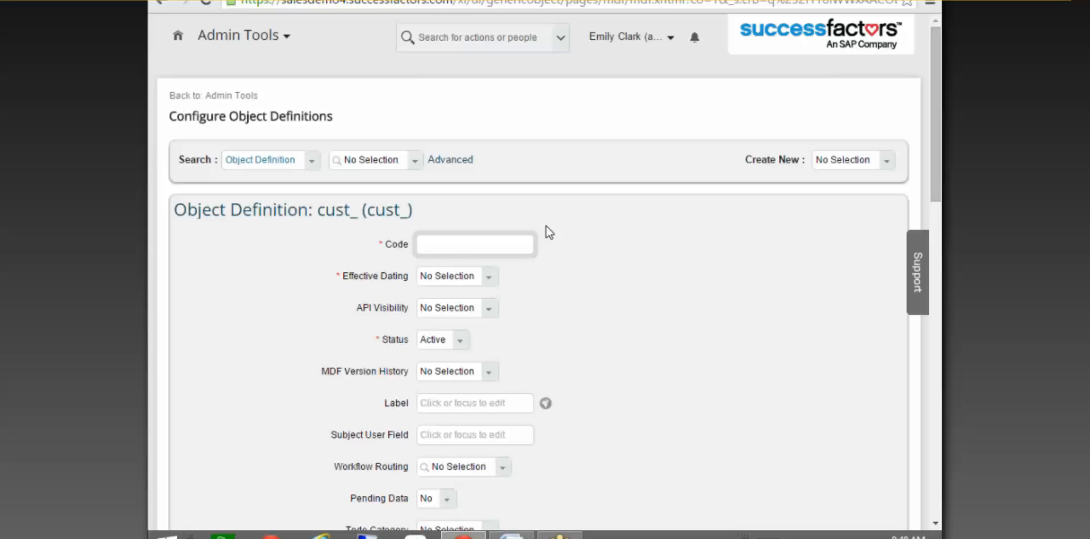
pyautogui.write('Educa')
pyautogui.write('toin')
pyautogui.press('BackSpace')
pyautogui.press('BackSpace')
pyautogui.press('BackSpace')
pyautogui.write('ion')
pyautogui.click(481, 293)
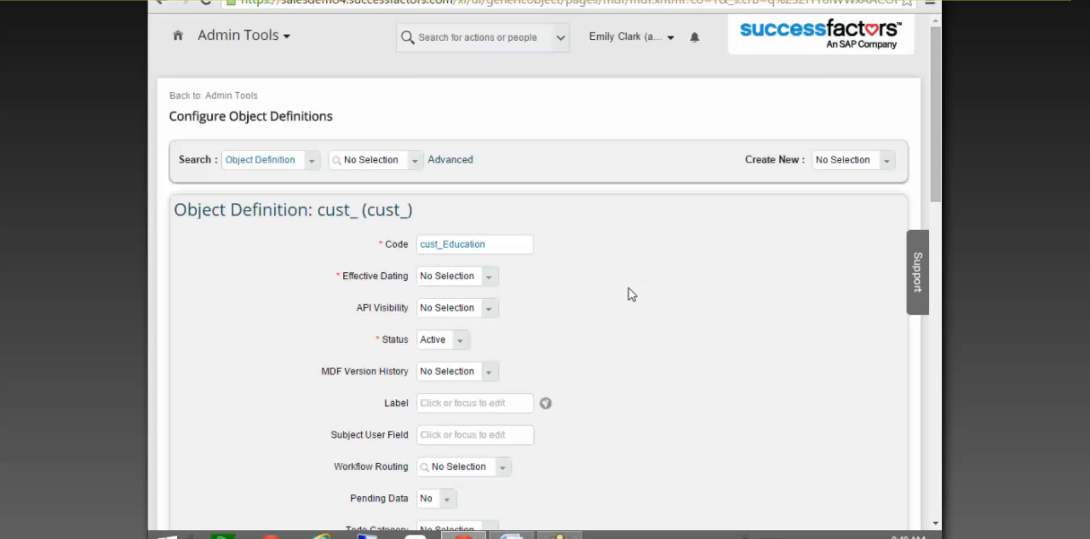
# Set the cust_Education definition's Effective Dating to Basic and accept the resulting change to the mandatory fields.
pyautogui.click(479, 278)
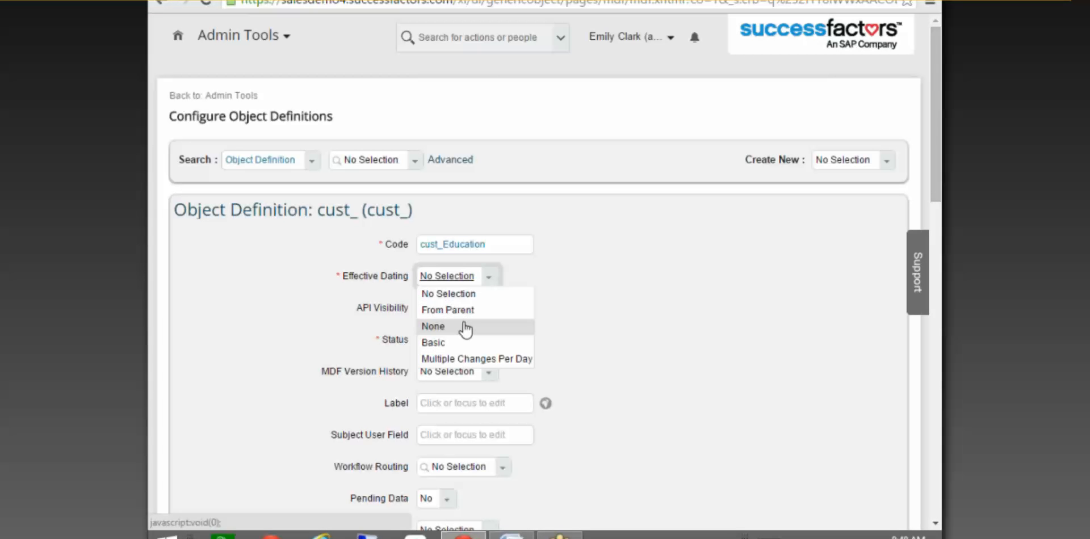
pyautogui.click(457, 343)
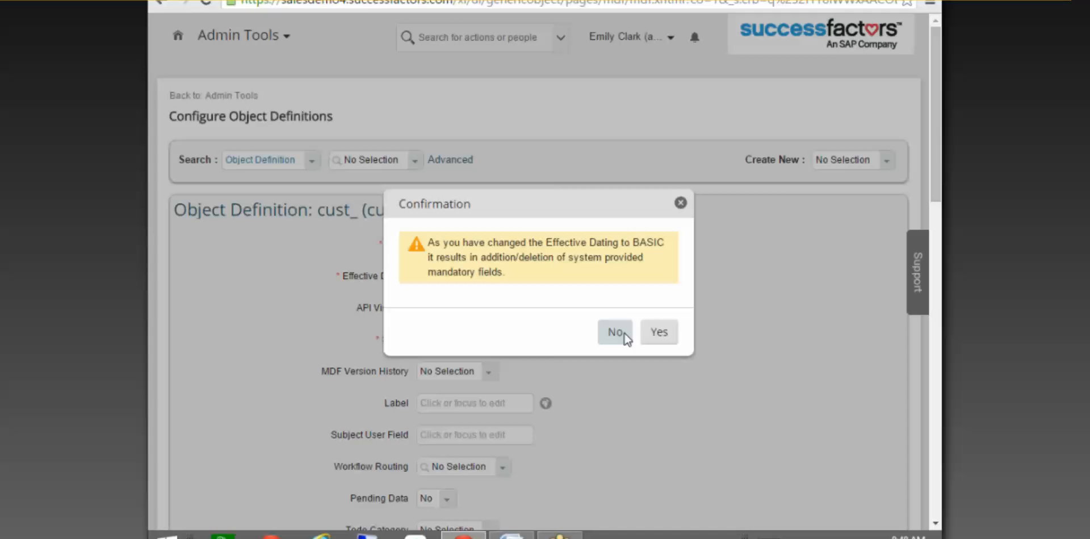
pyautogui.click(660, 333)
# Set API Visibility to Editable and MDF Version History to Complete History for the cust_Education definition.
pyautogui.click(491, 309)
pyautogui.click(448, 342)
pyautogui.scroll(-3, 499, 170)
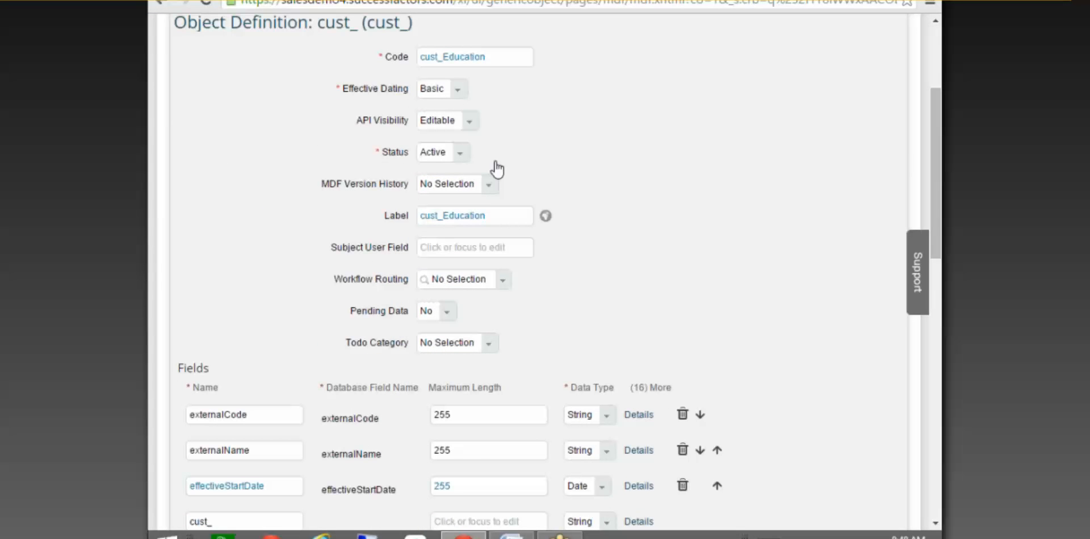
pyautogui.click(492, 186)
pyautogui.click(447, 251)
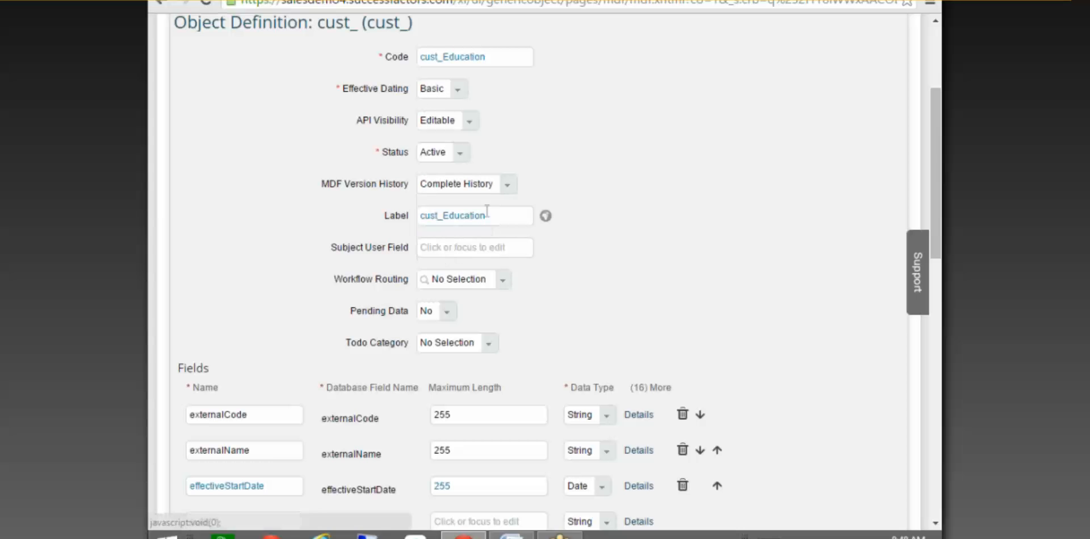
# Open the details of the externalCode field and change its data type to User.
pyautogui.moveTo(938, 234); pyautogui.dragTo(939, 346)
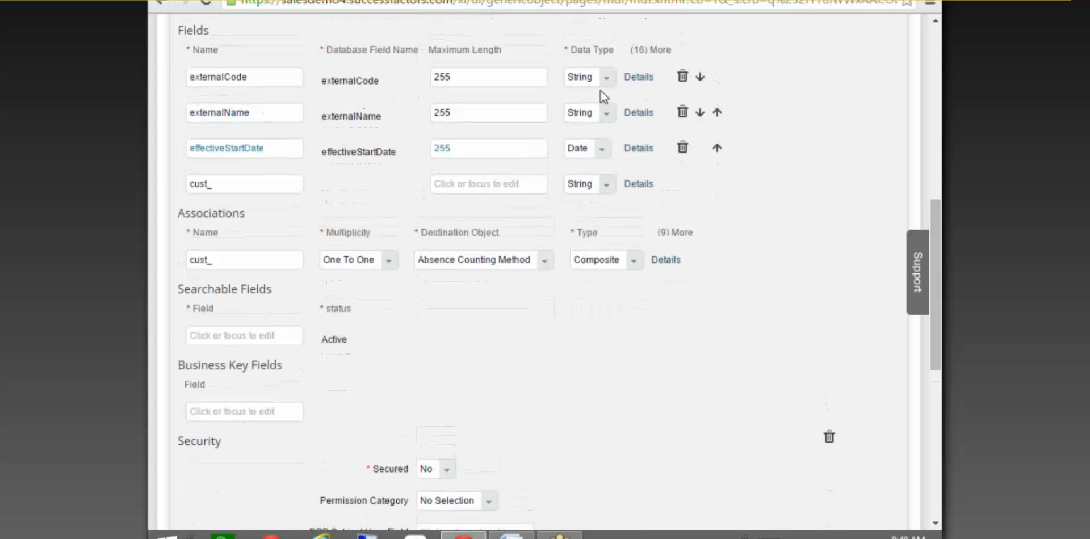
pyautogui.click(636, 78)
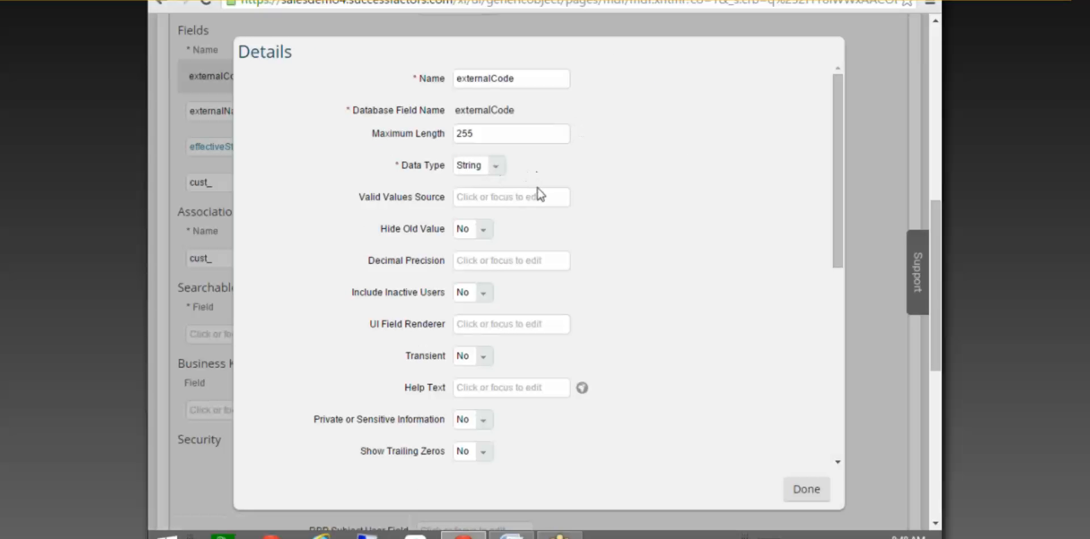
pyautogui.scroll(-4, 518, 239)
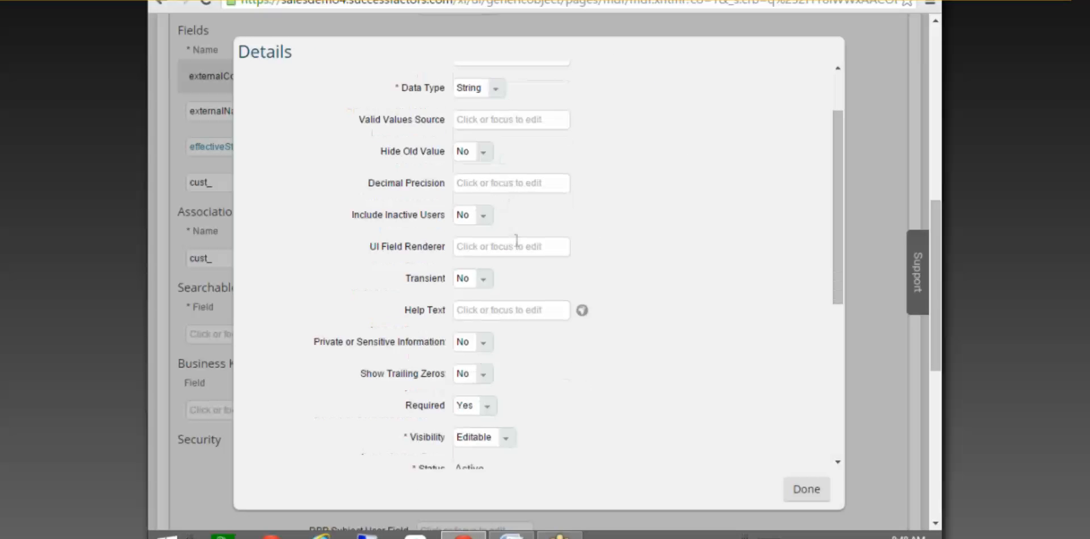
pyautogui.scroll(5, 517, 231)
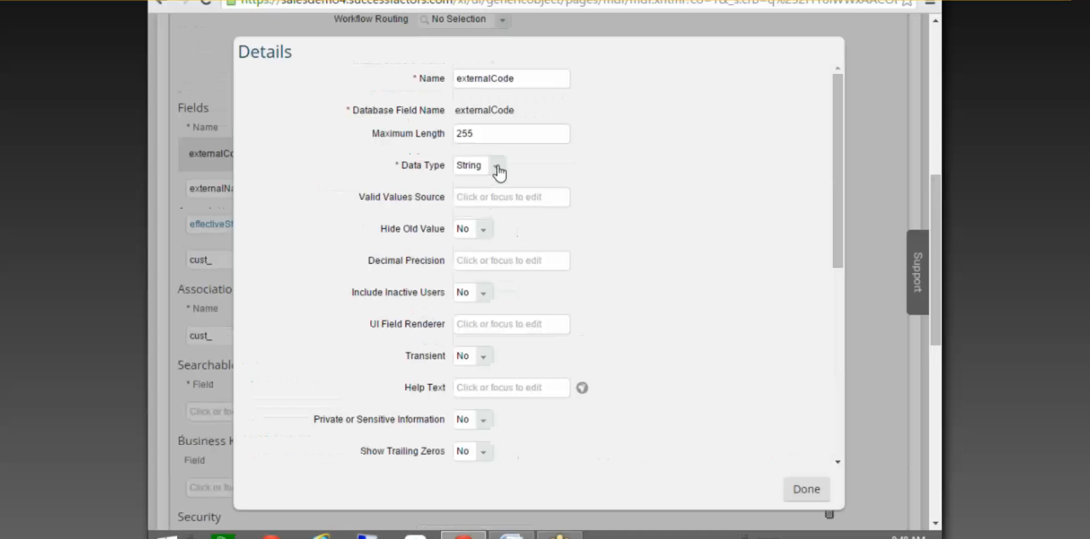
pyautogui.click(498, 168)
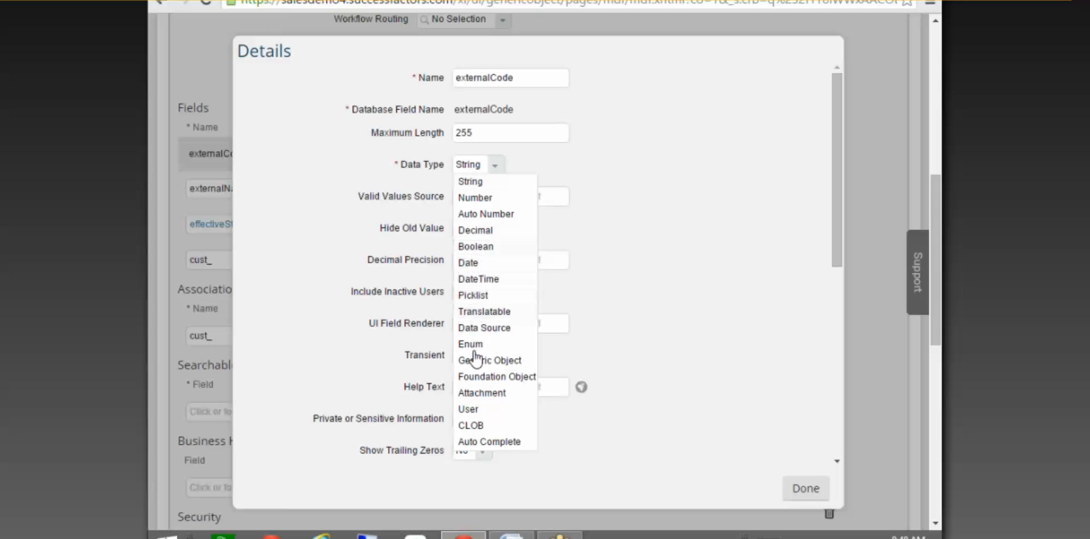
pyautogui.click(493, 410)
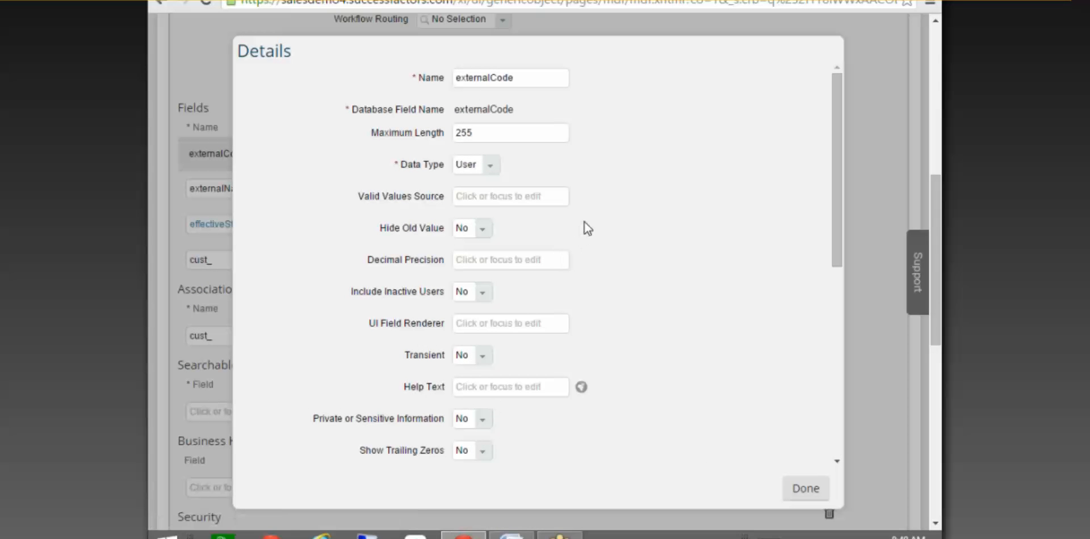
# Label the externalCode field Employee and finish editing its details.
pyautogui.scroll(-3, 834, 223)
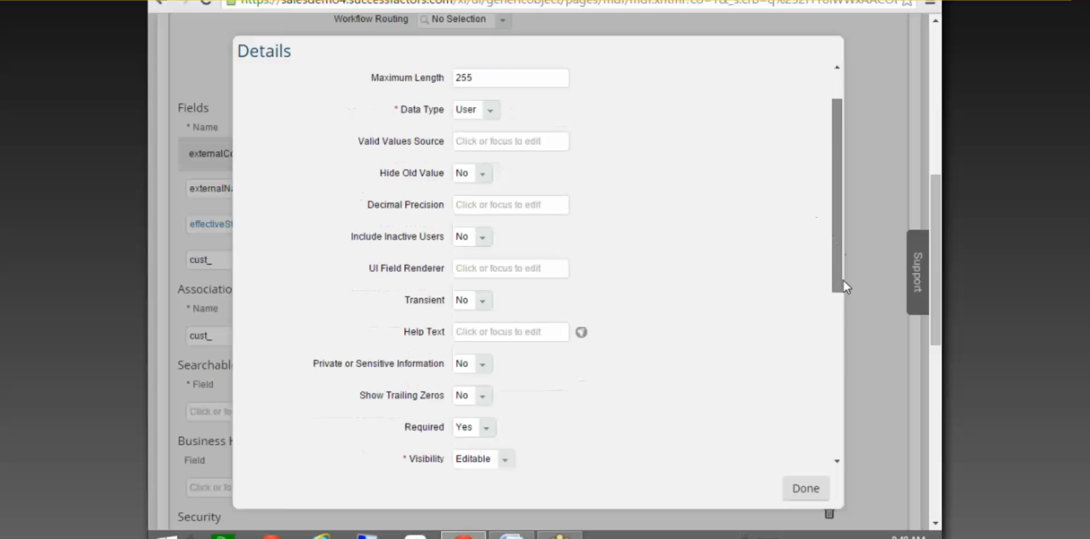
pyautogui.doubleClick(536, 385)
pyautogui.write('E')
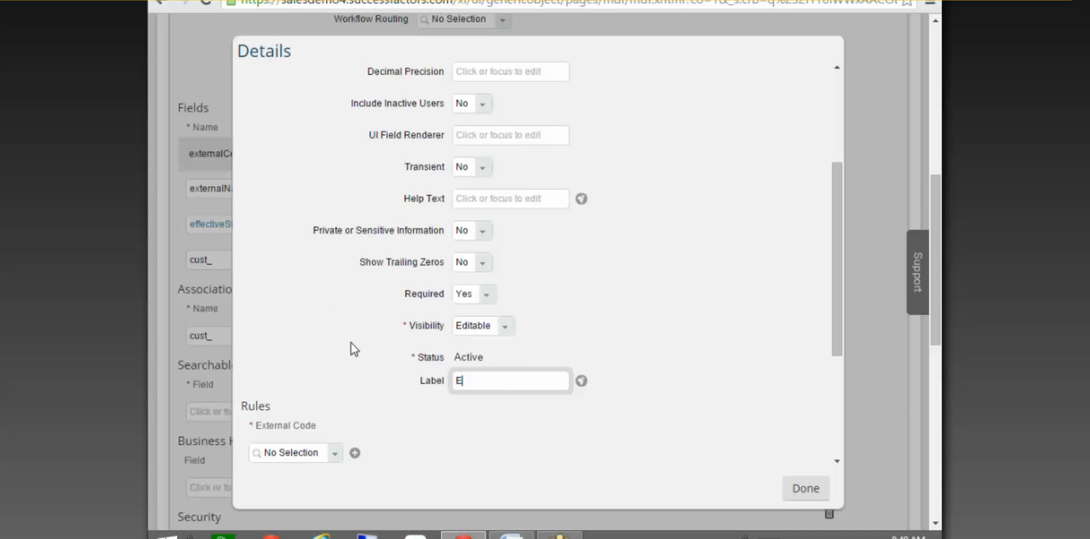
pyautogui.write('mployee')
pyautogui.click(803, 485)
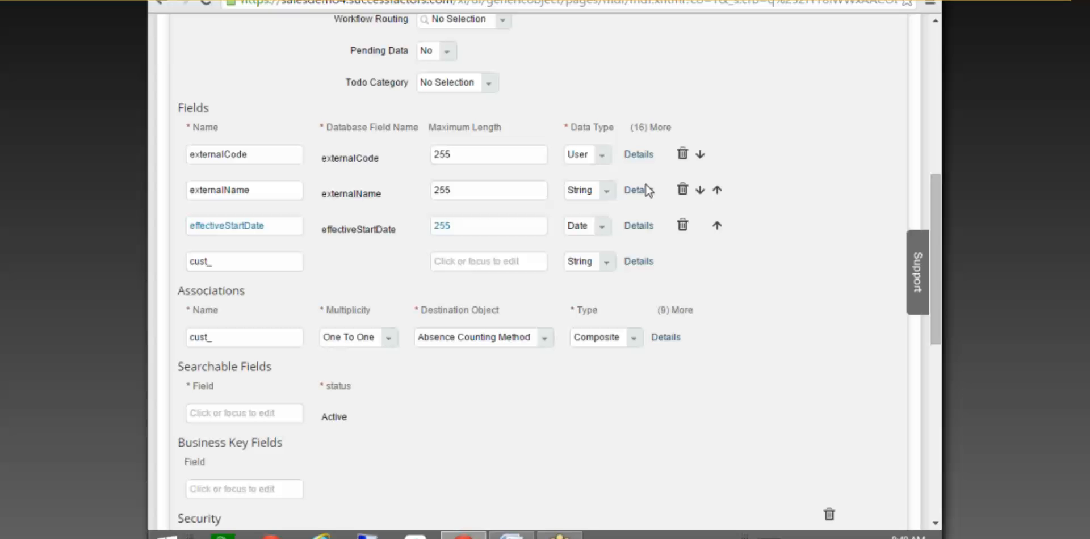
# Set the externalName field's data type to Generic Object and its Valid Values Source to LegalEntity.
pyautogui.scroll(3, 688, 144)
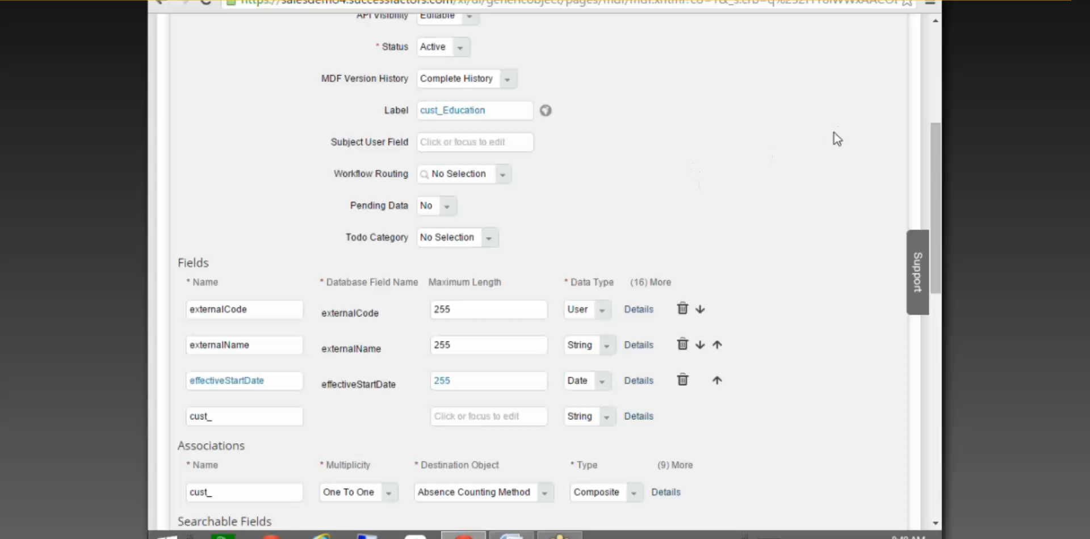
pyautogui.scroll(2, 836, 139)
pyautogui.scroll(-2, 835, 141)
pyautogui.scroll(-1, 470, 333)
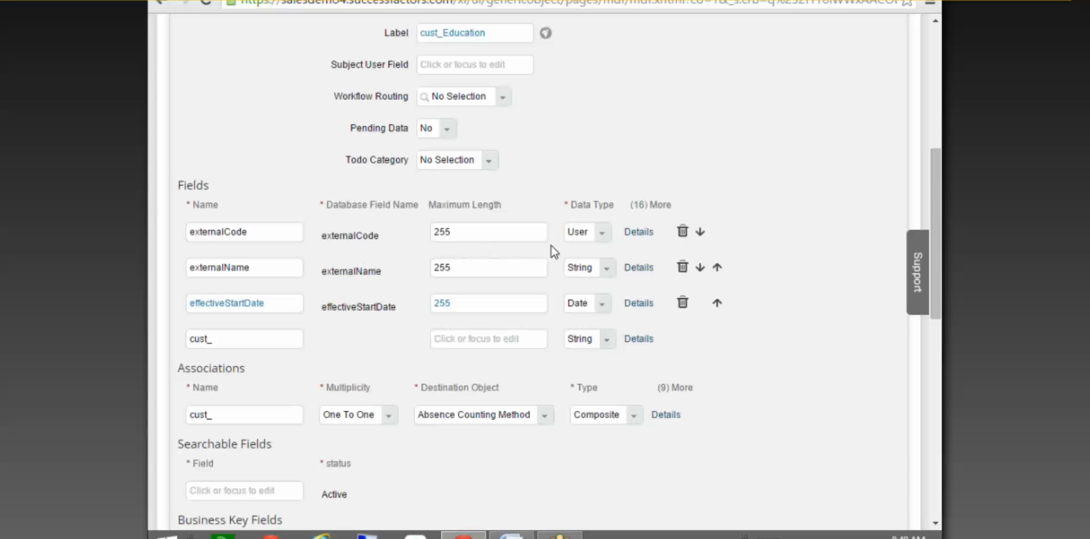
pyautogui.click(607, 272)
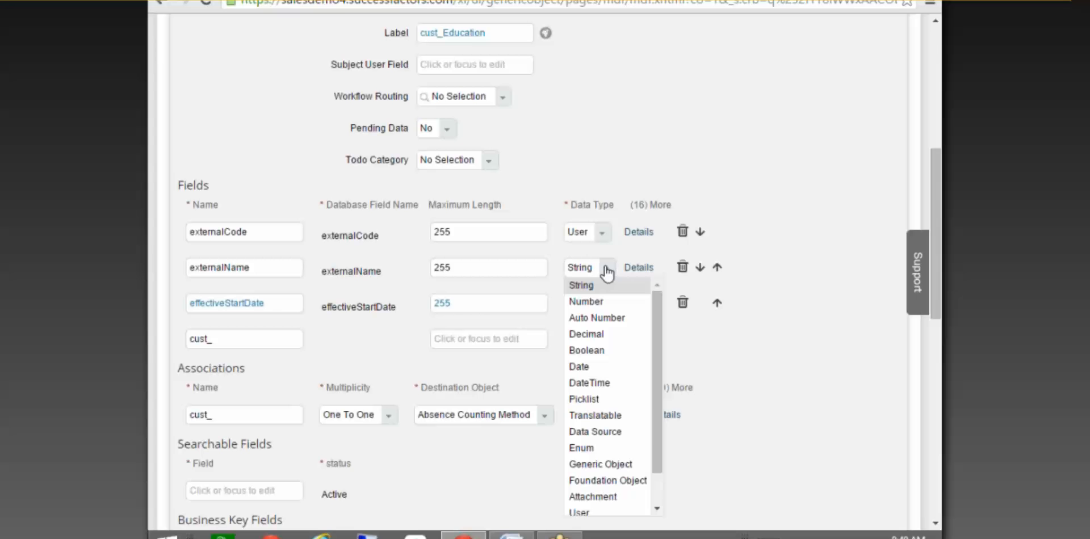
pyautogui.click(600, 463)
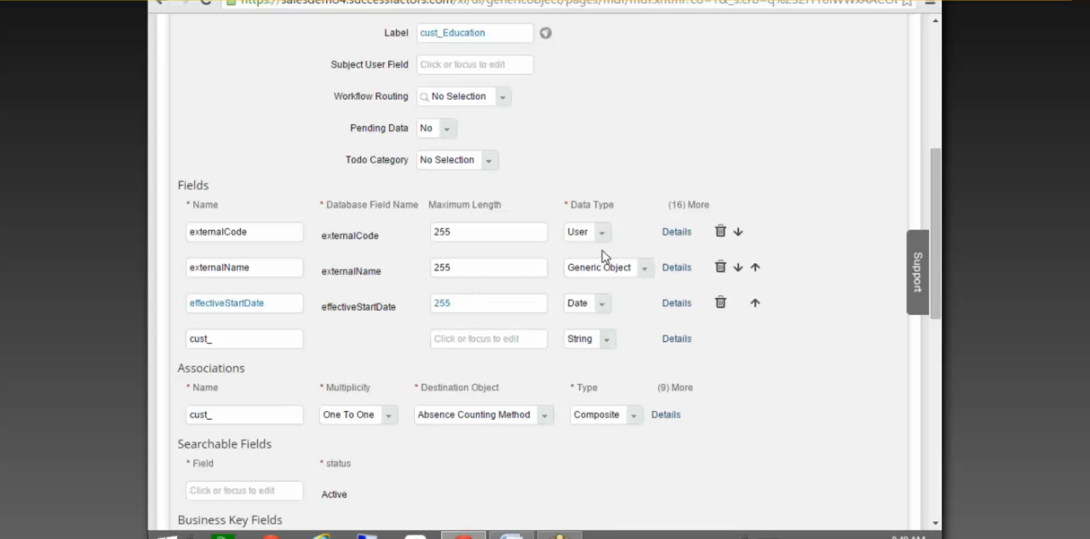
pyautogui.click(676, 269)
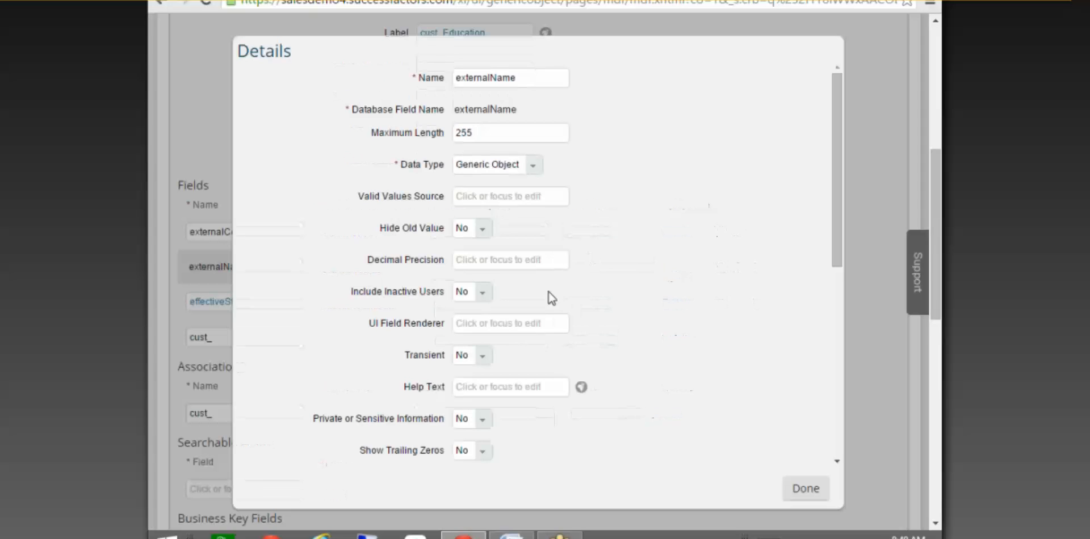
pyautogui.click(500, 196)
pyautogui.write('LegalEntity')
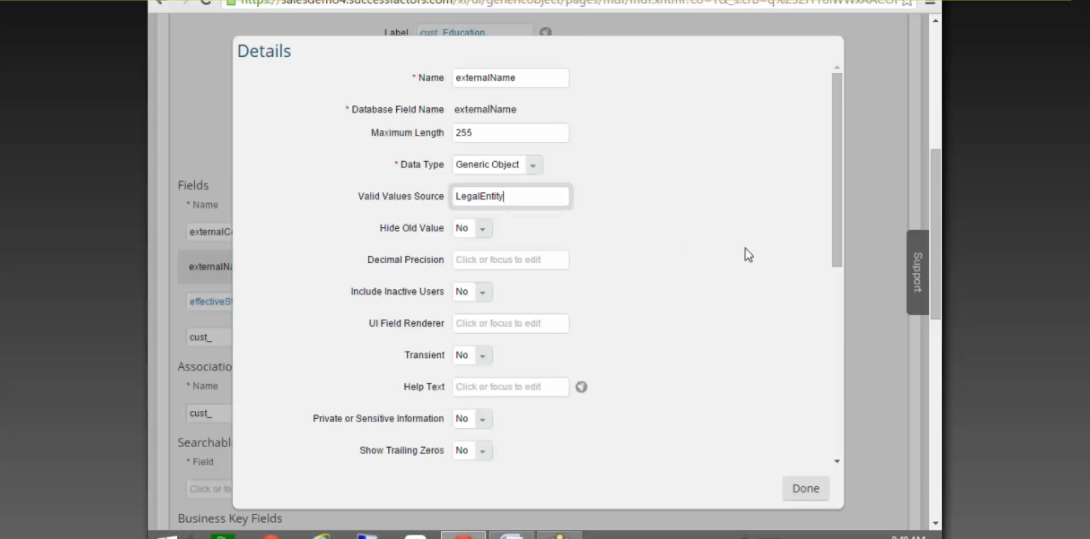
# Label the externalName field Legal Entity and finish editing its details.
pyautogui.moveTo(836, 246)
pyautogui.mouseDown()
pyautogui.moveTo(846, 332)
pyautogui.moveTo(845, 247)
pyautogui.mouseUp()
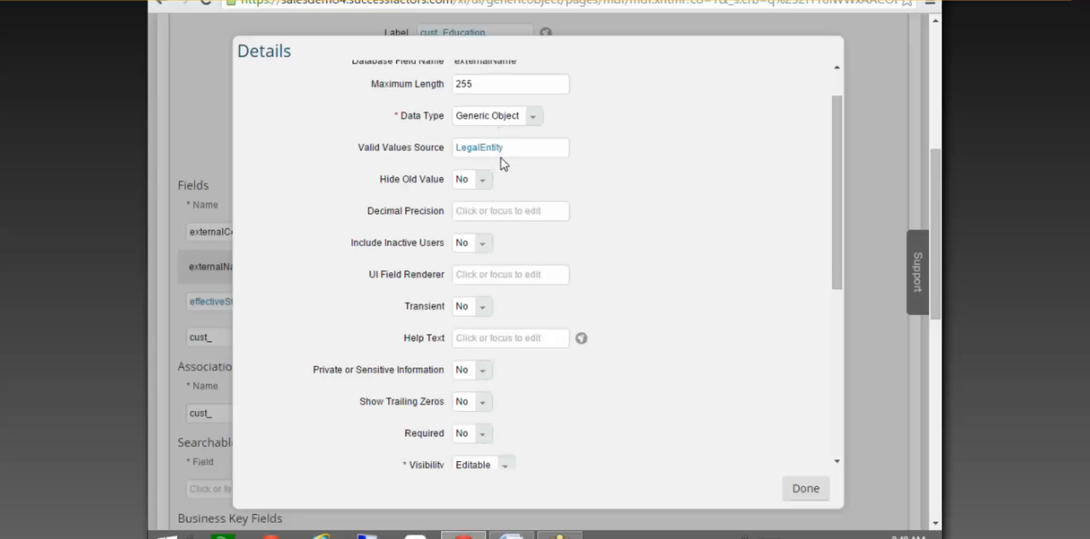
pyautogui.moveTo(837, 268); pyautogui.dragTo(836, 349)
pyautogui.moveTo(543, 353); pyautogui.dragTo(339, 334)
pyautogui.write('Legal Entity')
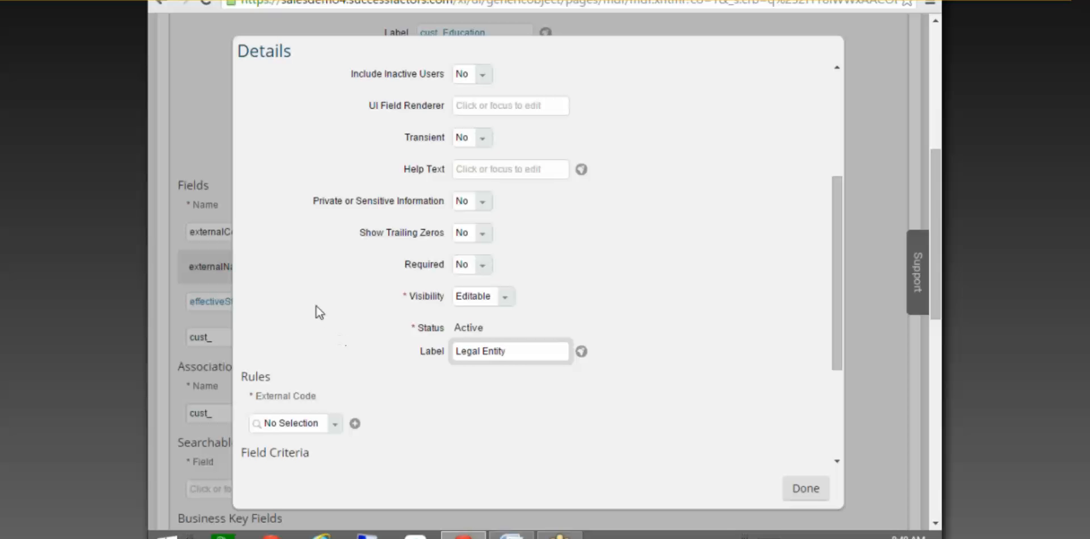
pyautogui.click(816, 487)
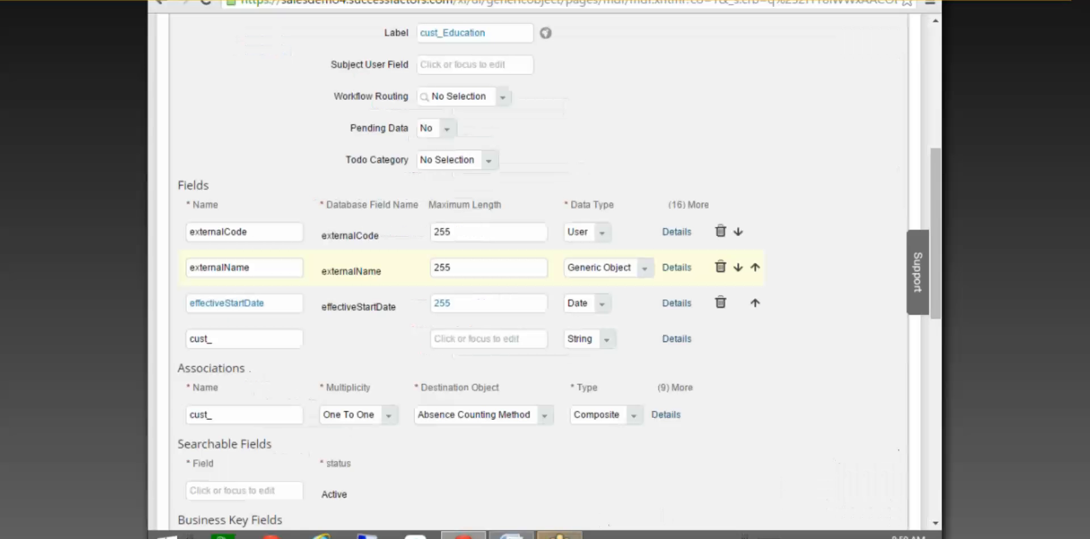
# Switch to the Word layout and review the User, Company and Start date entries in the parent box.
pyautogui.click(511, 535)
pyautogui.click(363, 157)
pyautogui.click(359, 188)
pyautogui.click(360, 213)
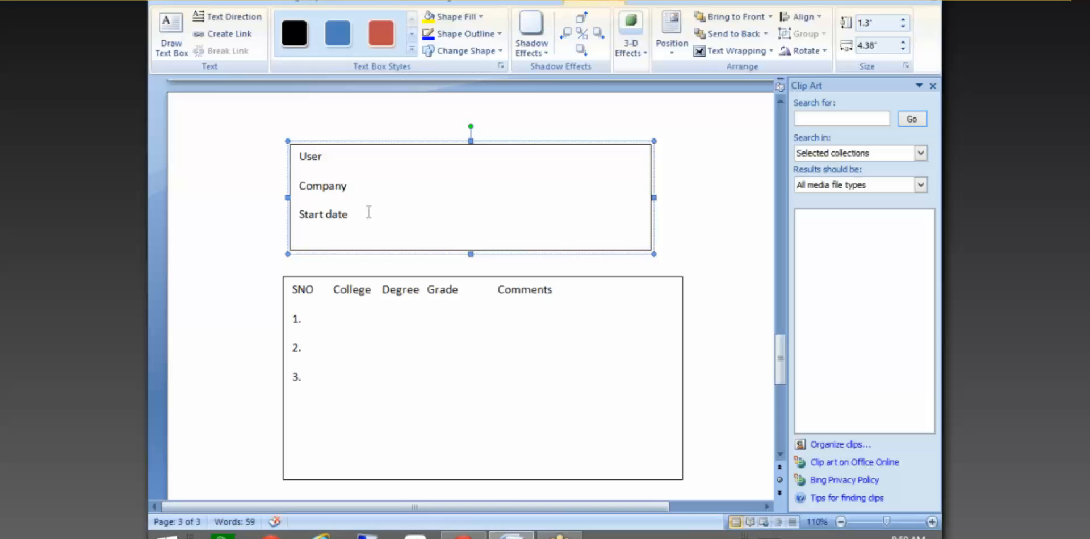
pyautogui.click(367, 164)
pyautogui.click(375, 185)
pyautogui.click(367, 212)
# Return to the object definition in the browser and name its first association associationtodegree.
pyautogui.hotkey('alt', 'Tab')
pyautogui.scroll(-3, 351, 298)
pyautogui.click(272, 261)
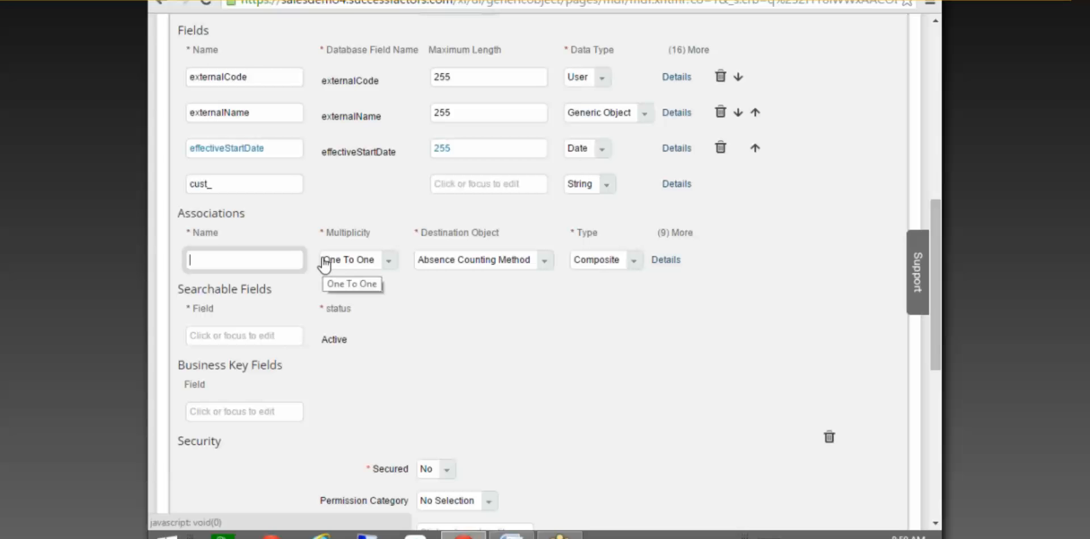
pyautogui.write('associationtodegree')
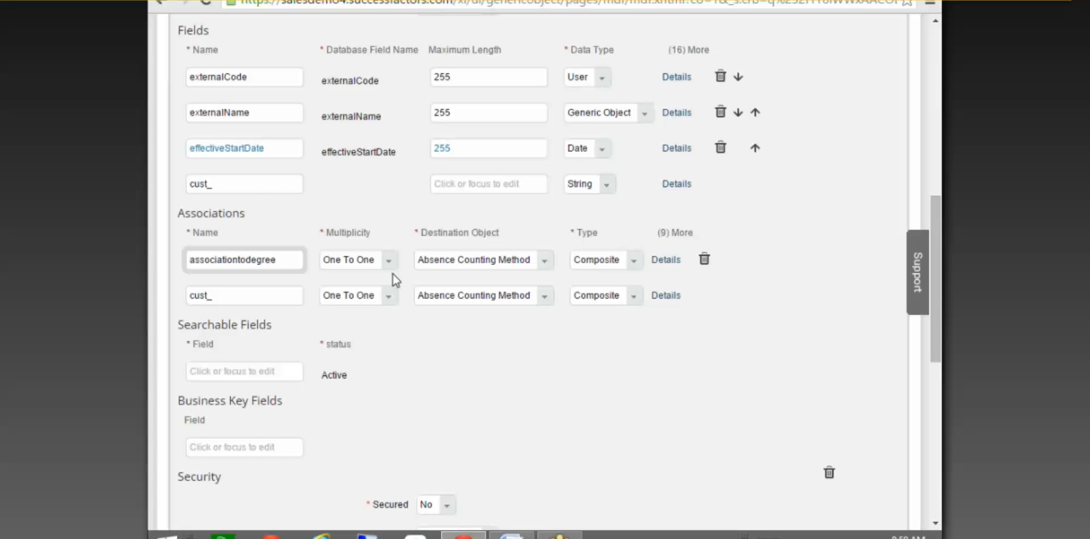
# Switch to the Word layout and examine how the numbered rows in the child box relate to the parent box.
pyautogui.hotkey('alt', 'Tab')
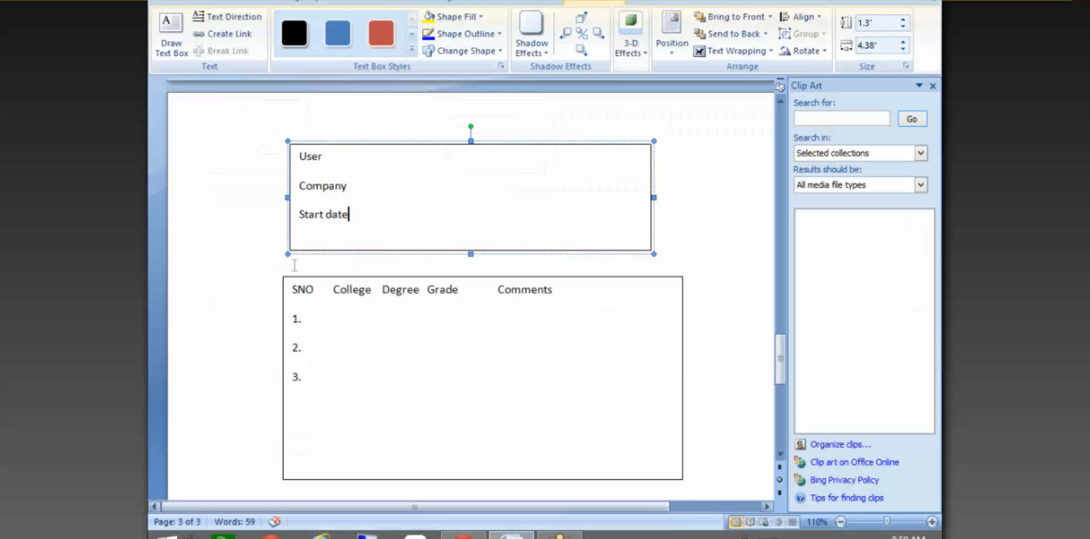
pyautogui.click(324, 332)
pyautogui.moveTo(322, 346); pyautogui.dragTo(322, 375)
pyautogui.click(349, 191)
pyautogui.click(310, 326)
pyautogui.click(319, 356)
pyautogui.click(323, 377)
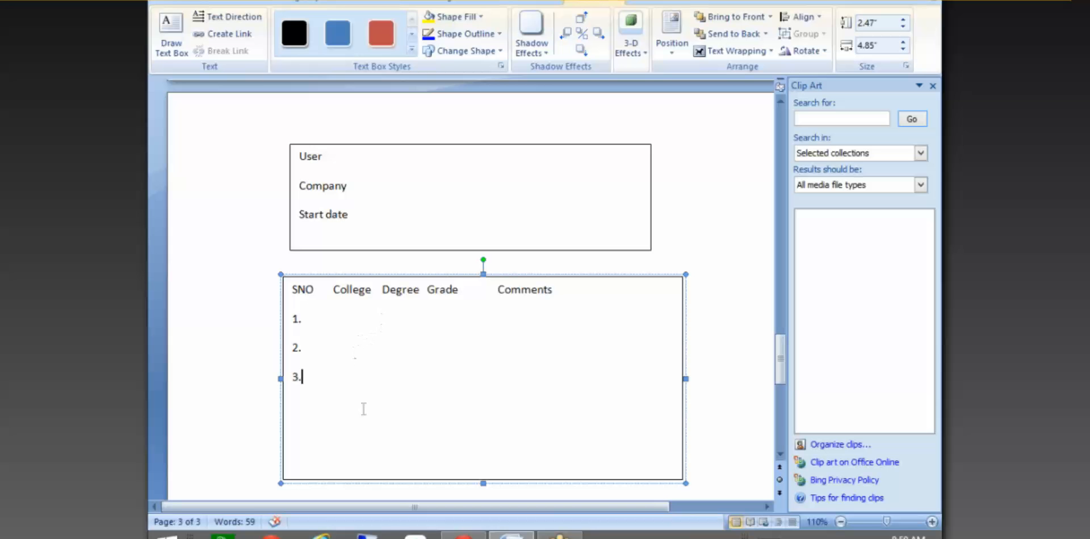
pyautogui.click(293, 318)
pyautogui.moveTo(293, 318); pyautogui.dragTo(575, 341)
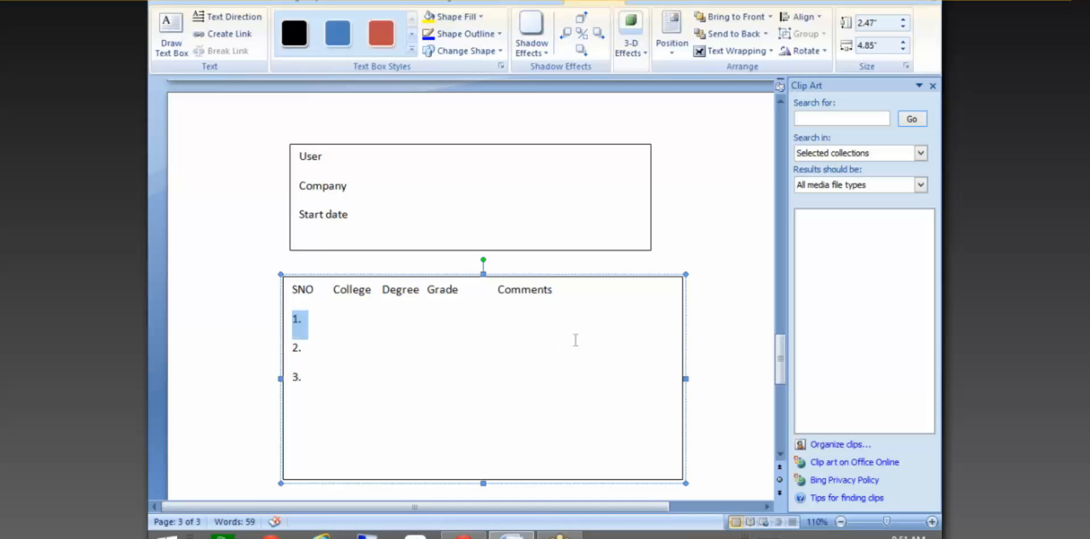
pyautogui.click(533, 345)
# Return to the browser and set the degree association's destination object to cust_Degree.
pyautogui.hotkey('alt', 'Tab')
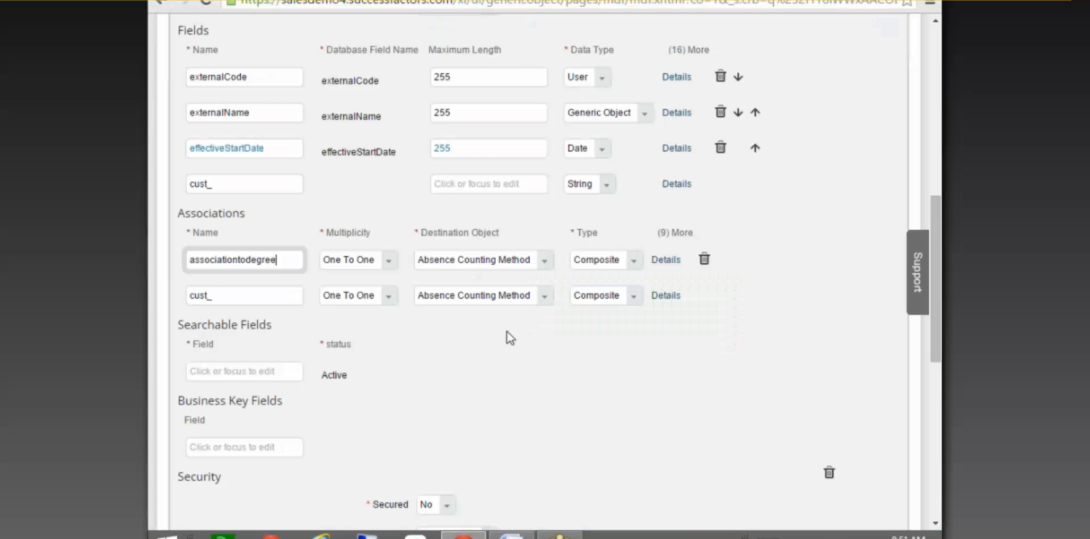
pyautogui.click(494, 261)
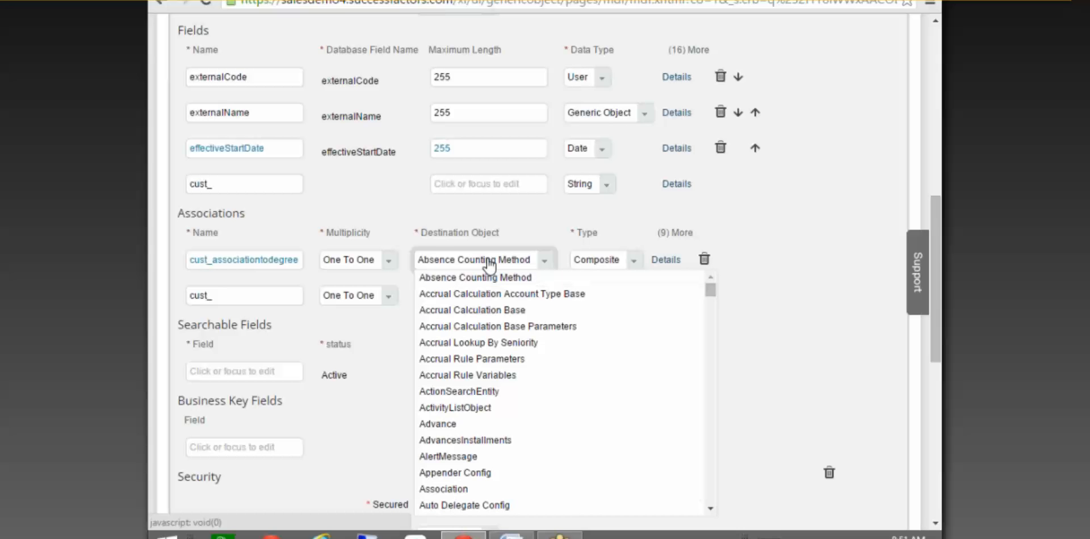
pyautogui.click(489, 263)
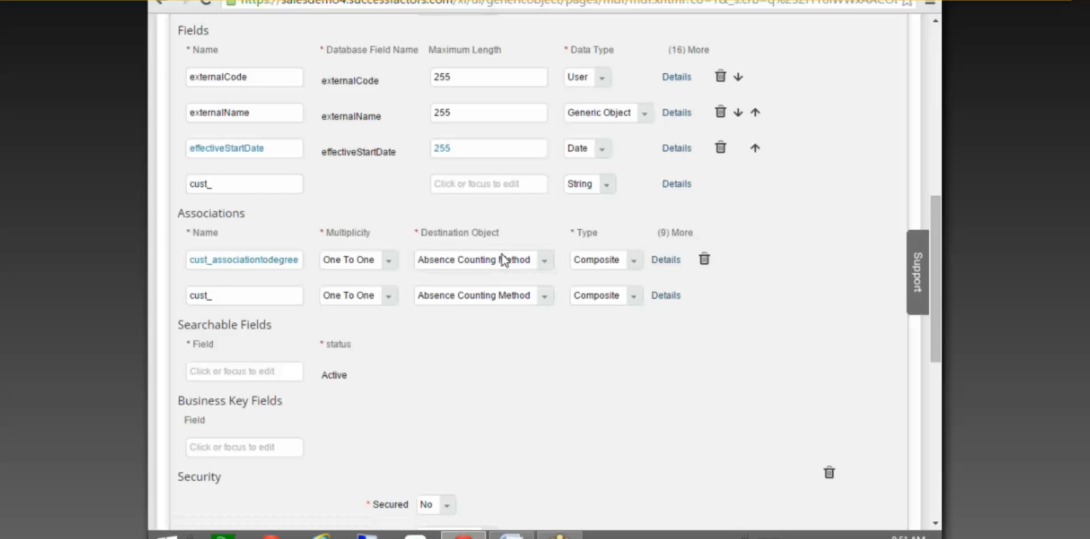
pyautogui.click(505, 261)
pyautogui.scroll(-5, 512, 281)
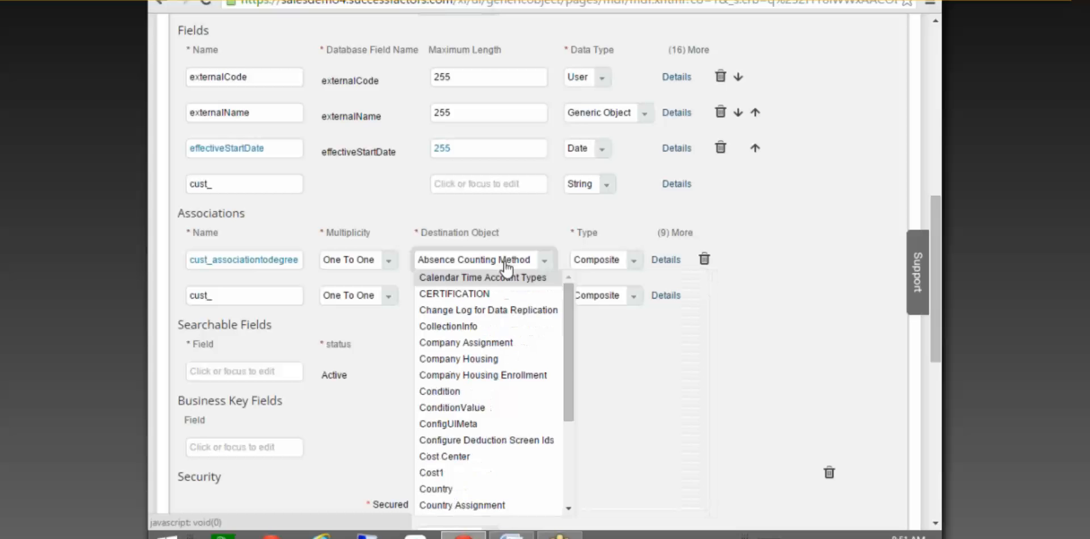
pyautogui.scroll(-8, 512, 281)
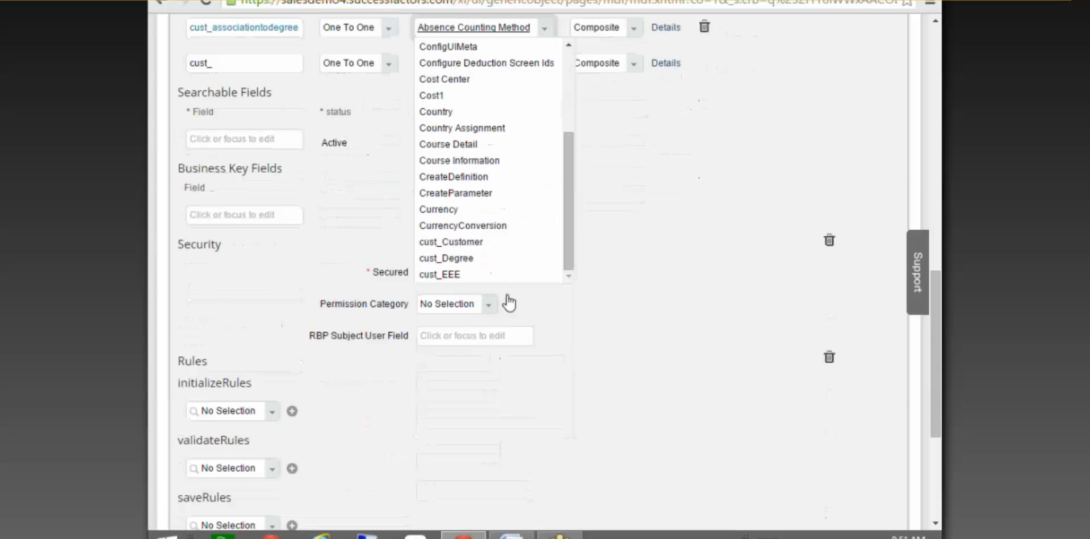
pyautogui.click(471, 262)
pyautogui.scroll(1, 647, 260)
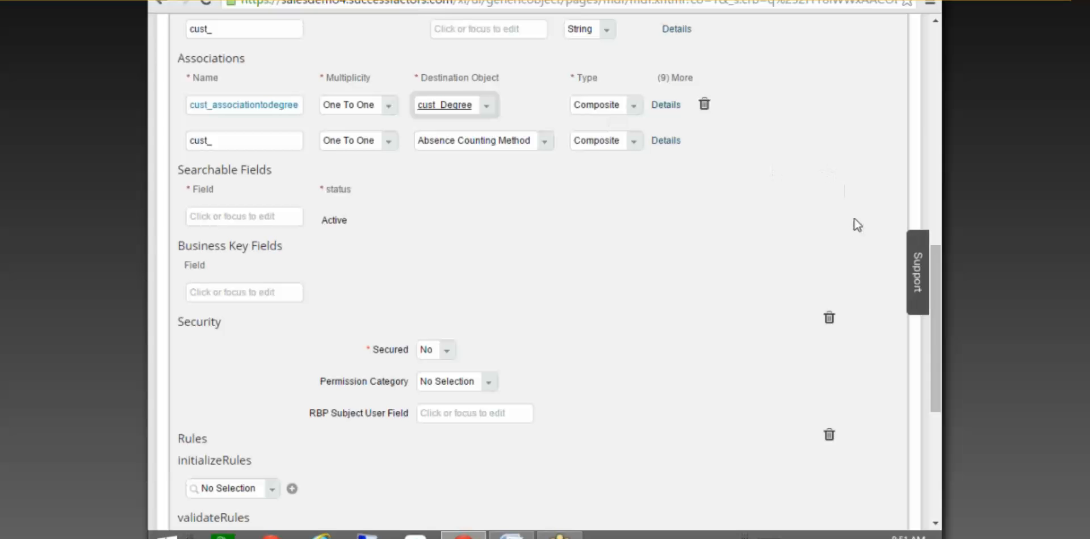
pyautogui.click(751, 279)
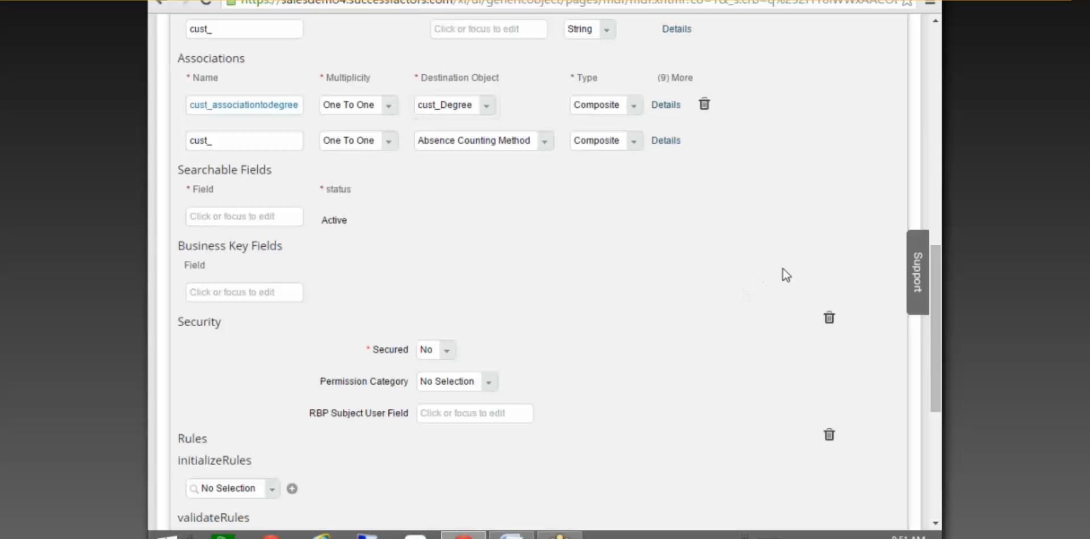
# Check the Word layout, return to the object definition, and label the degree association Education History.
pyautogui.moveTo(937, 318); pyautogui.dragTo(936, 245)
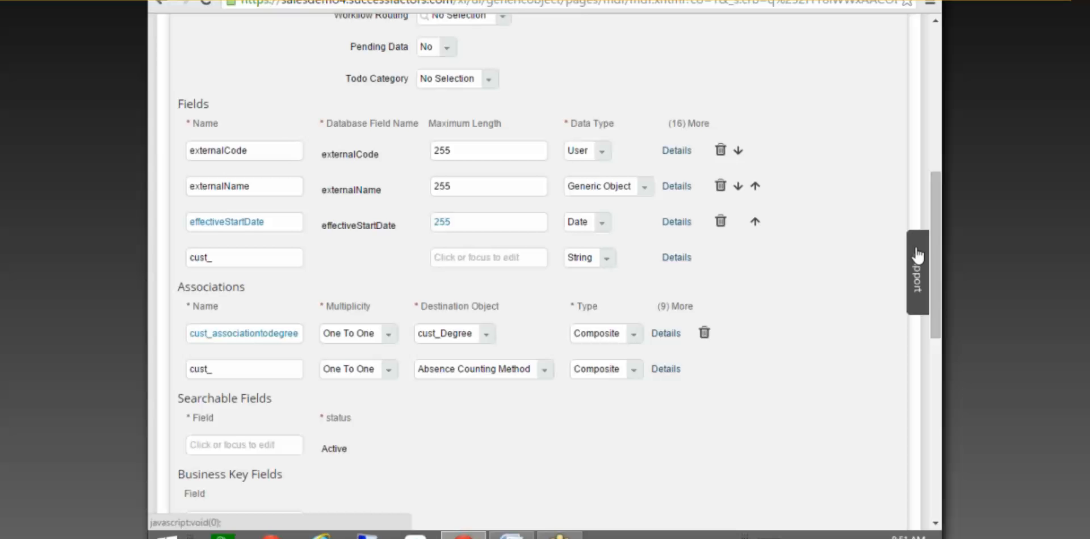
pyautogui.click(500, 534)
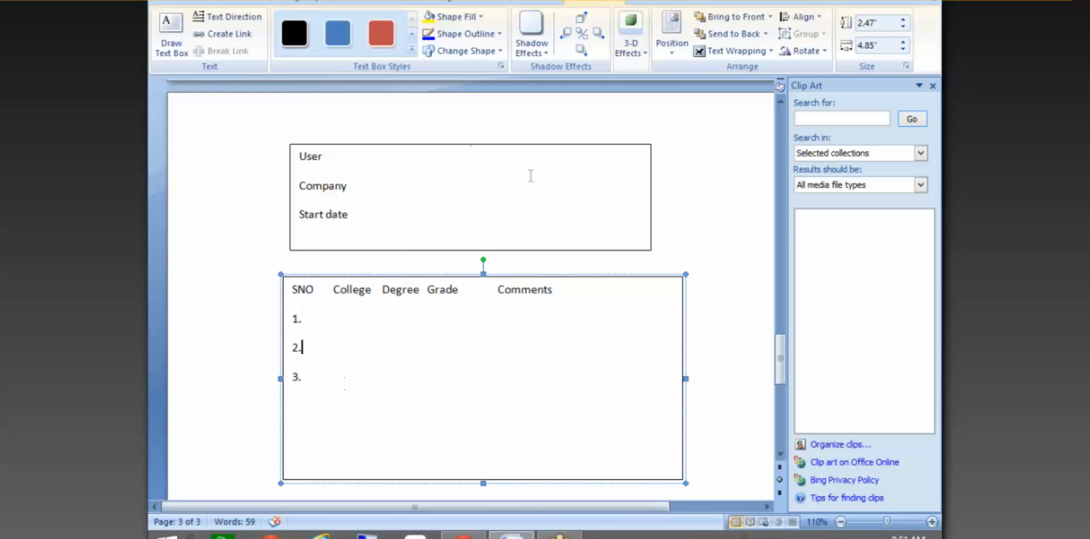
pyautogui.hotkey('alt', 'Tab')
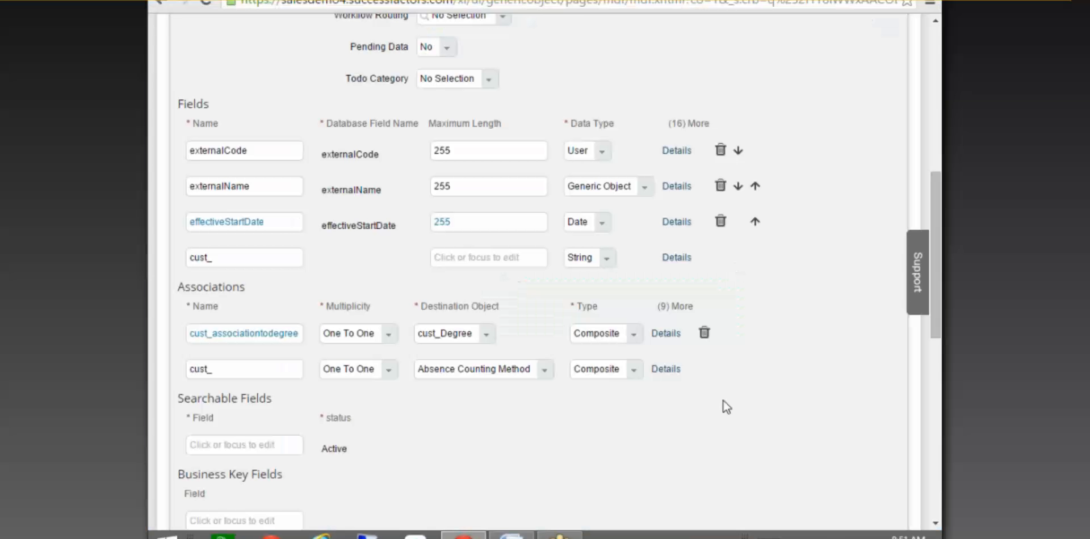
pyautogui.click(667, 336)
pyautogui.click(490, 390)
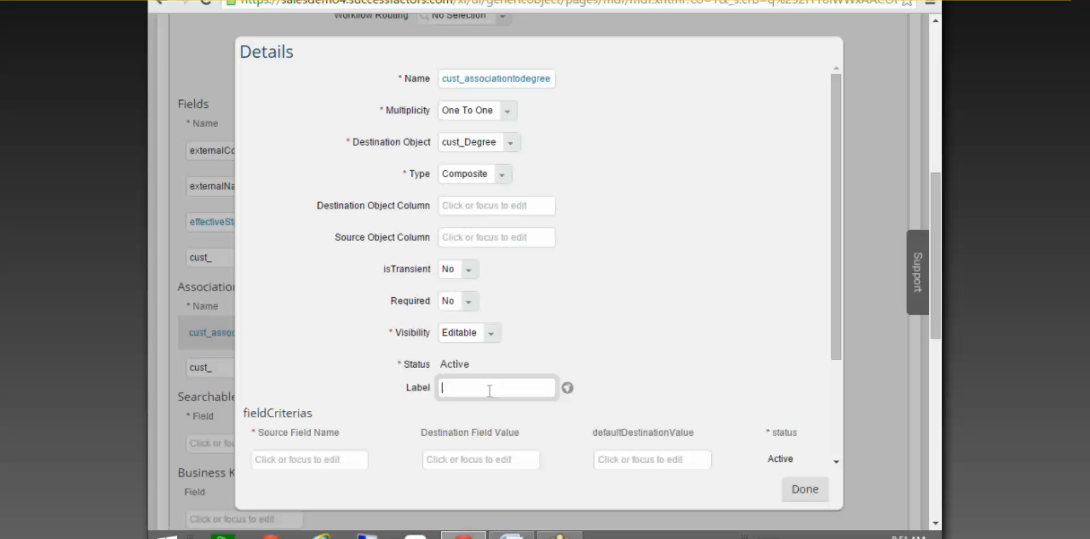
pyautogui.write('Education History')
pyautogui.click(815, 489)
# Try to save the cust_Education definition together with its degree association.
pyautogui.moveTo(936, 328)
pyautogui.mouseDown()
pyautogui.moveTo(940, 411)
pyautogui.moveTo(939, 336)
pyautogui.mouseUp()
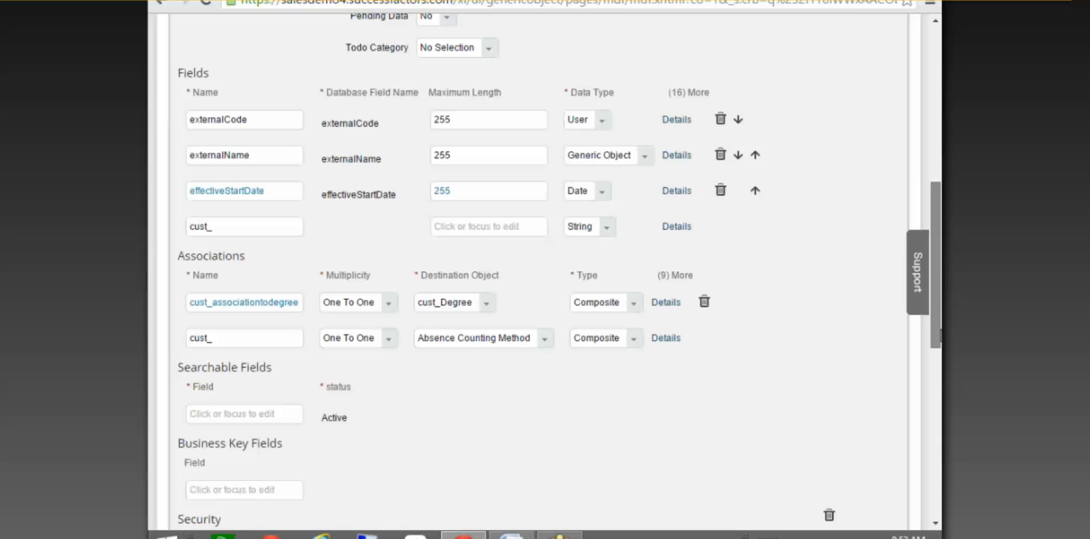
pyautogui.scroll(-9, 924, 462)
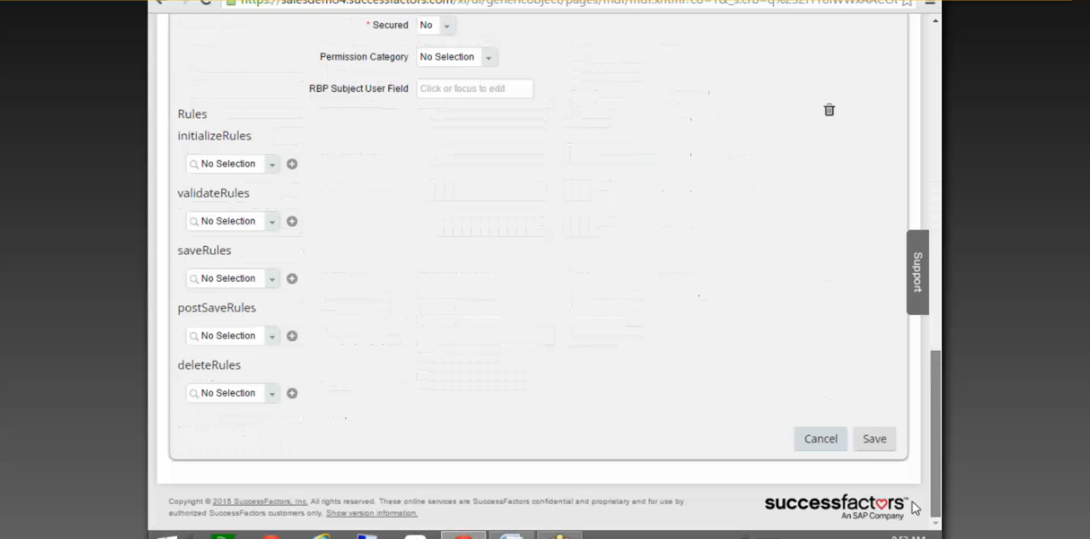
pyautogui.click(874, 441)
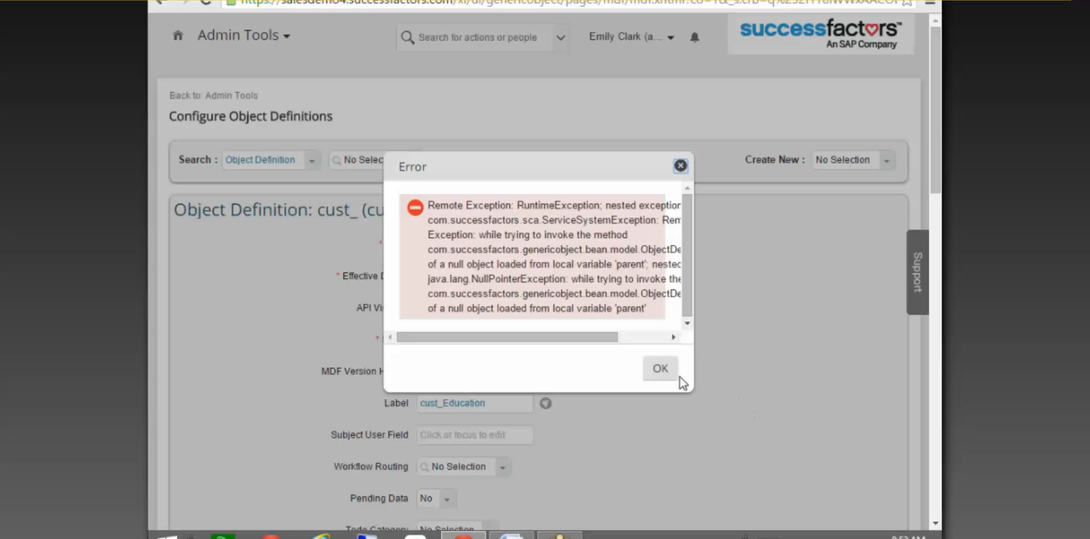
pyautogui.click(659, 369)
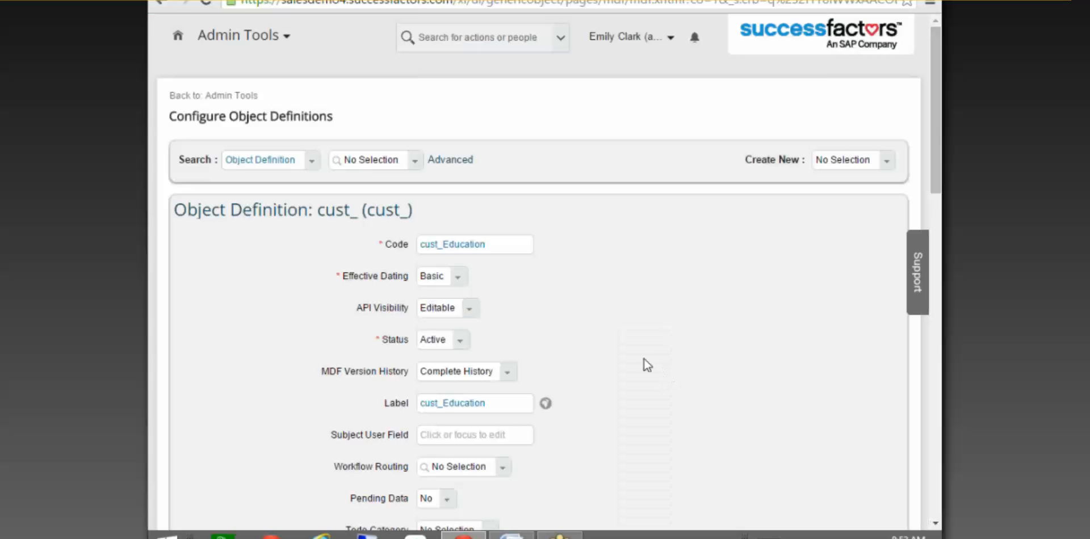
# Delete the degree association from the cust_Education definition and save the object without it.
pyautogui.scroll(-10, 903, 299)
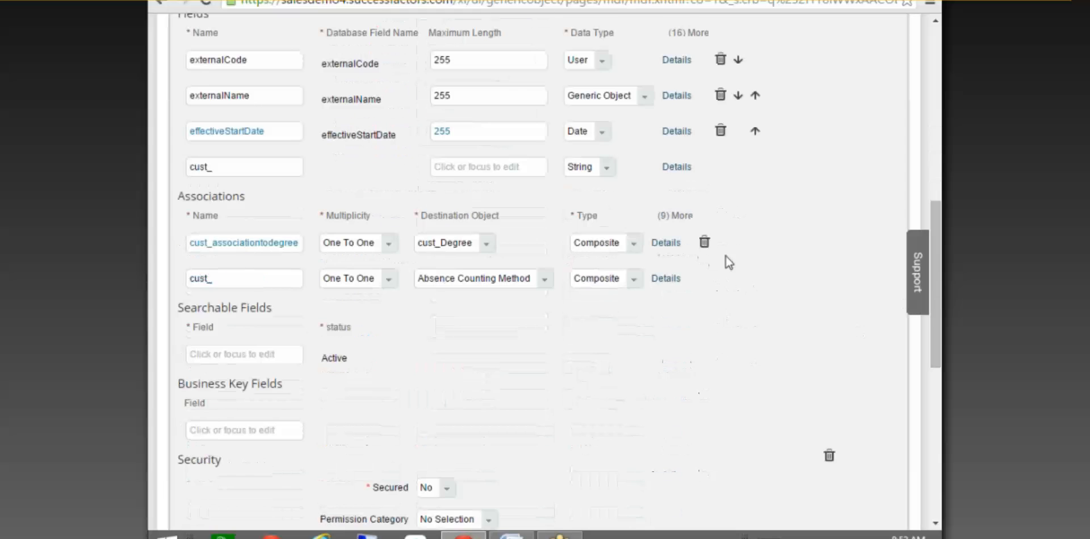
pyautogui.click(704, 243)
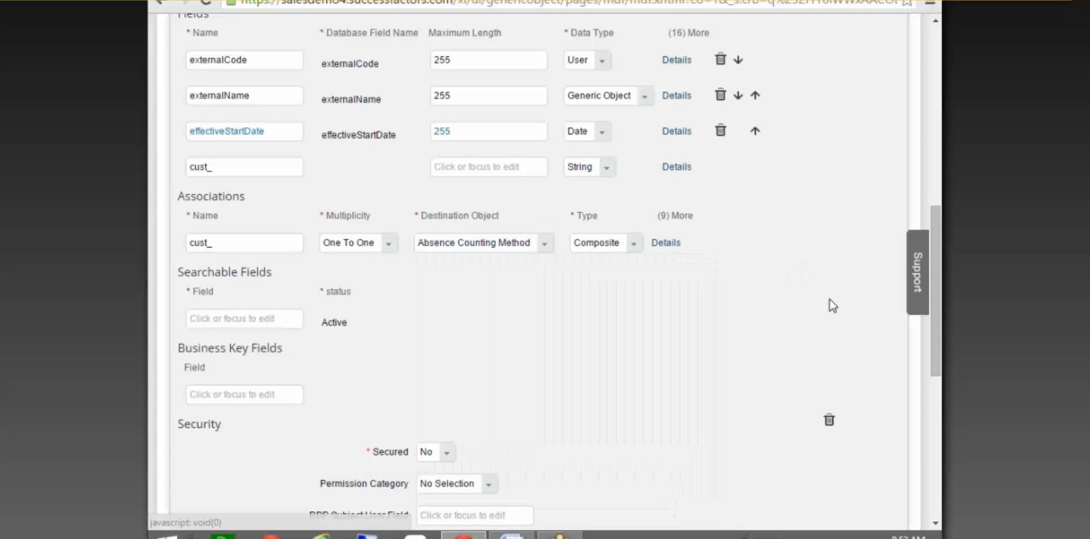
pyautogui.moveTo(940, 311); pyautogui.dragTo(919, 504)
pyautogui.click(858, 438)
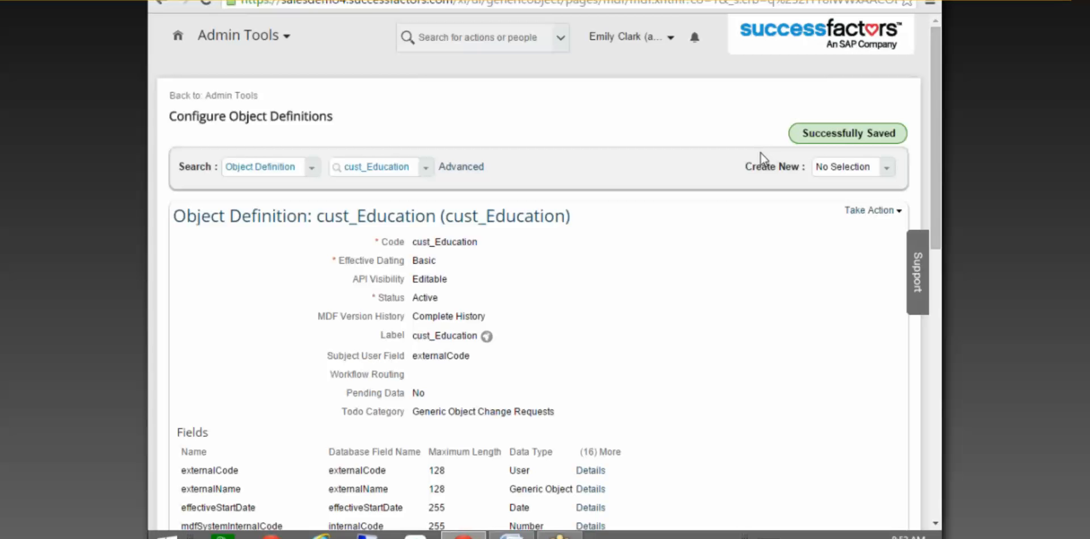
# Find the cust_Degree object definition and open it for correction.
pyautogui.click(373, 166)
pyautogui.write('def')
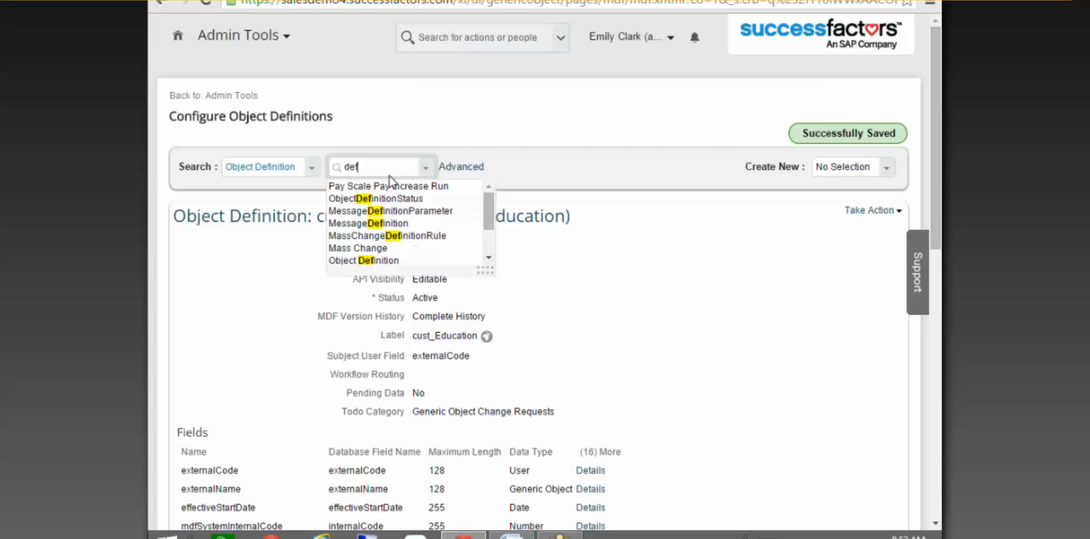
pyautogui.press('BackSpace')
pyautogui.write('gree')
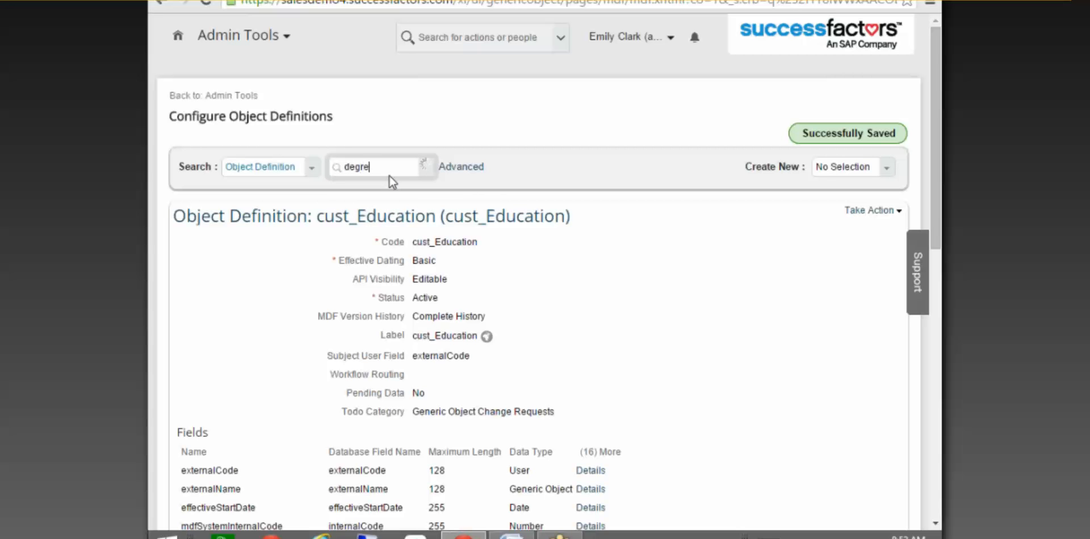
pyautogui.click(384, 188)
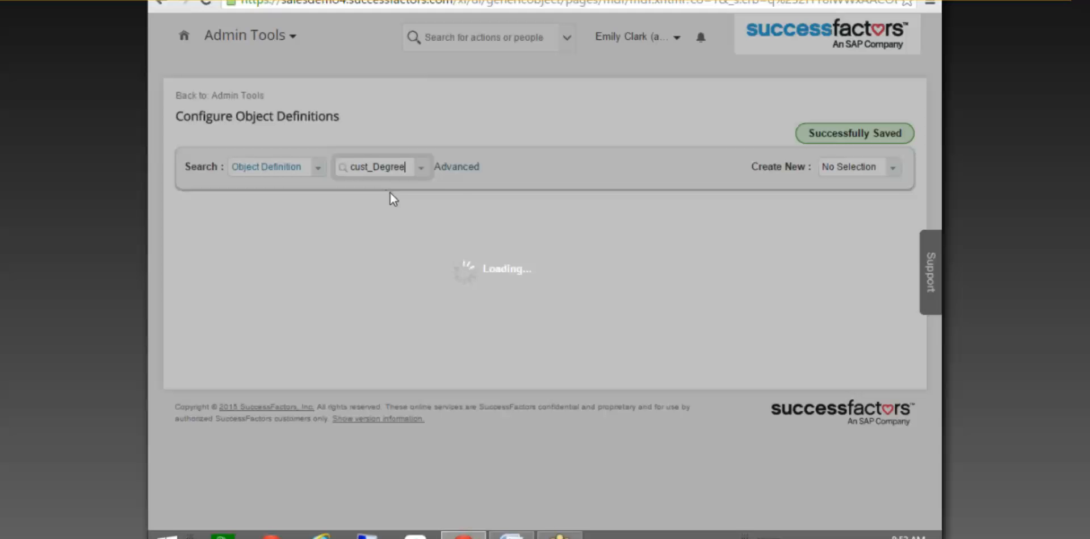
pyautogui.click(869, 210)
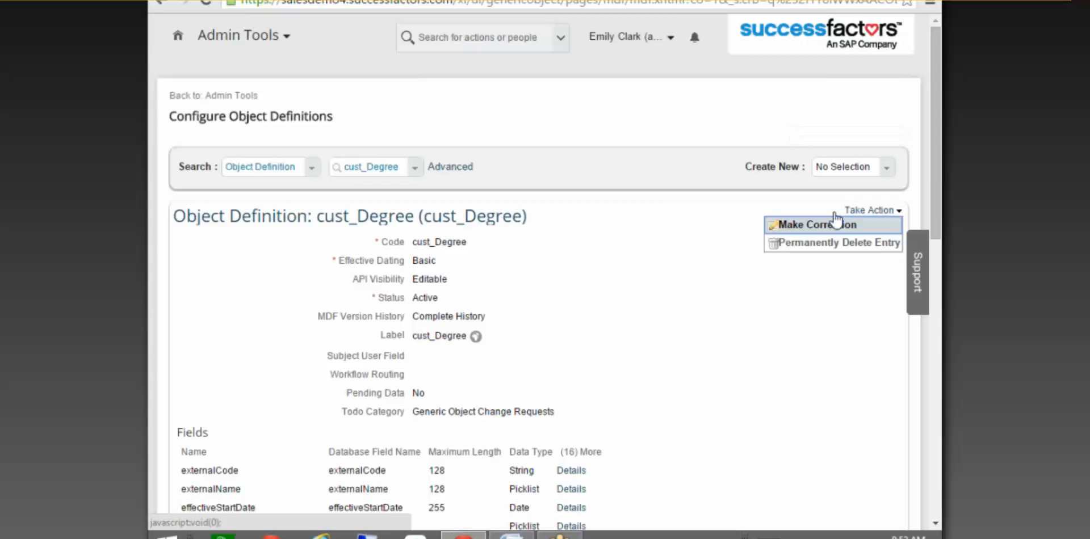
pyautogui.click(826, 225)
# Set the effective dating of cust_Degree to From Parent and save the definition.
pyautogui.click(458, 283)
pyautogui.click(441, 315)
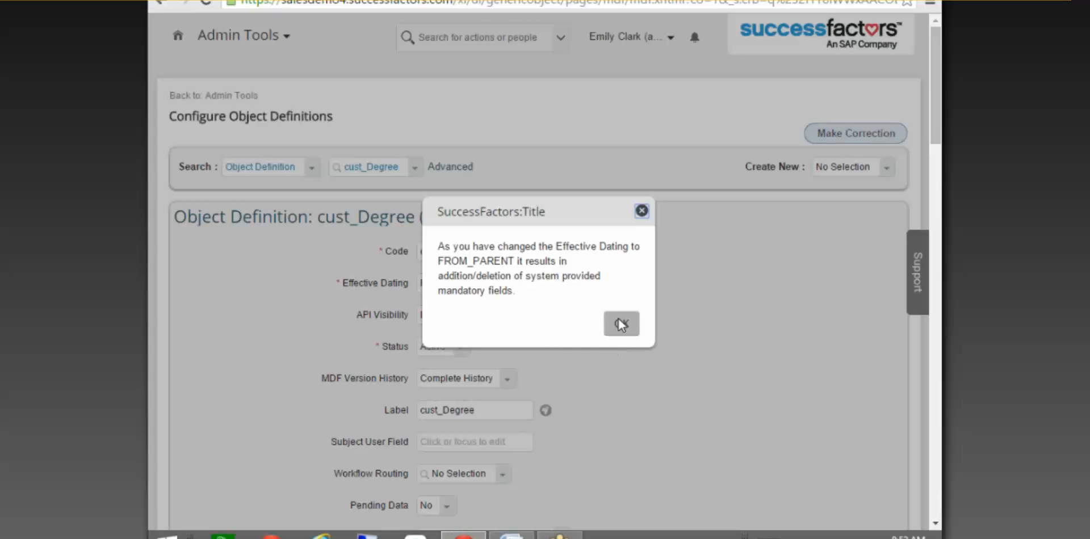
pyautogui.click(619, 321)
pyautogui.moveTo(930, 131); pyautogui.dragTo(891, 475)
pyautogui.click(875, 442)
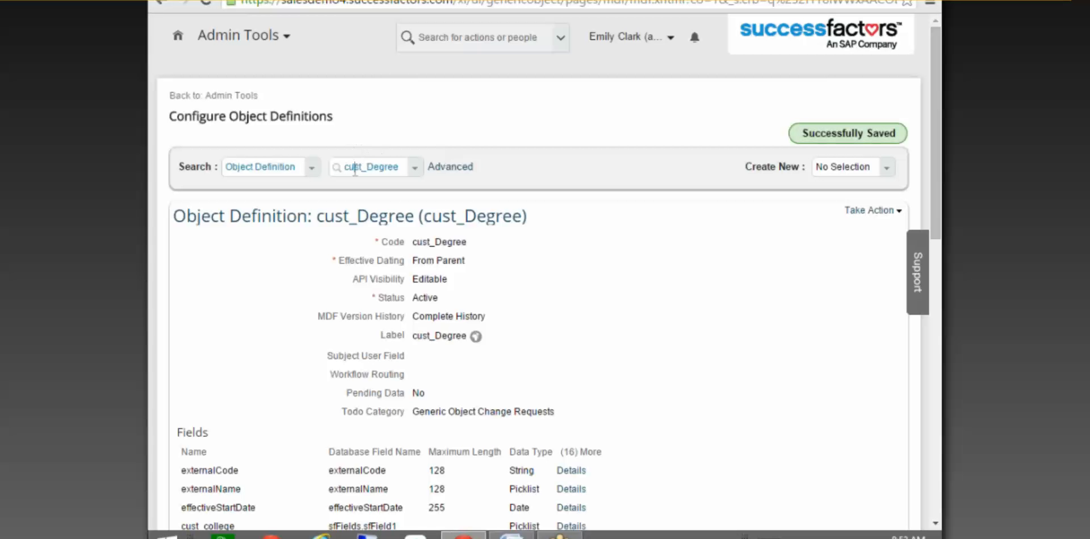
# Find the cust_Education object definition and open it for correction.
pyautogui.click(355, 169)
pyautogui.write('educa')
pyautogui.click(388, 185)
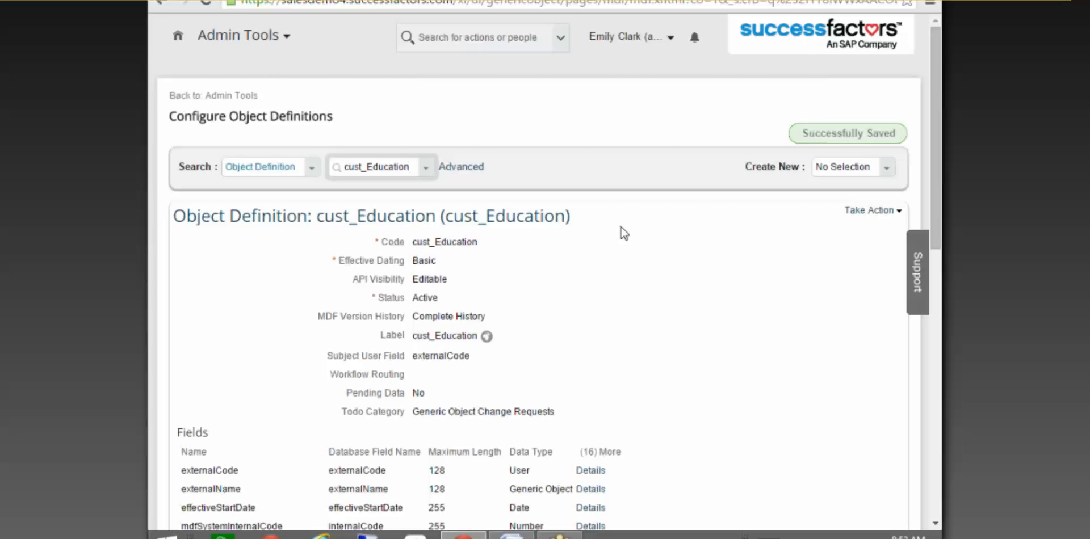
pyautogui.click(870, 210)
pyautogui.click(859, 229)
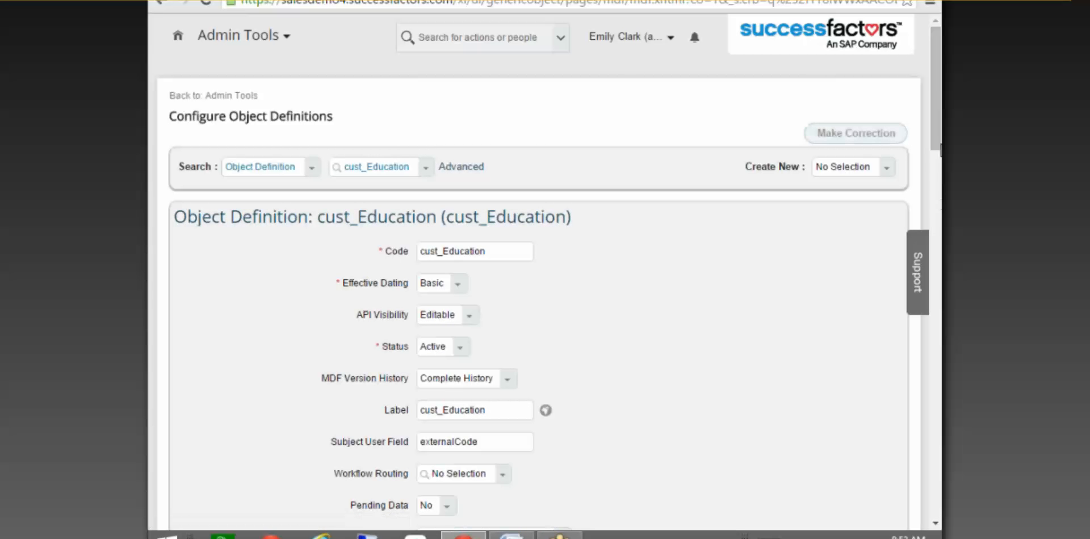
# Add a One To Many association named Degree to the cust_Education definition.
pyautogui.scroll(-10, 859, 229)
pyautogui.scroll(-7, 375, 289)
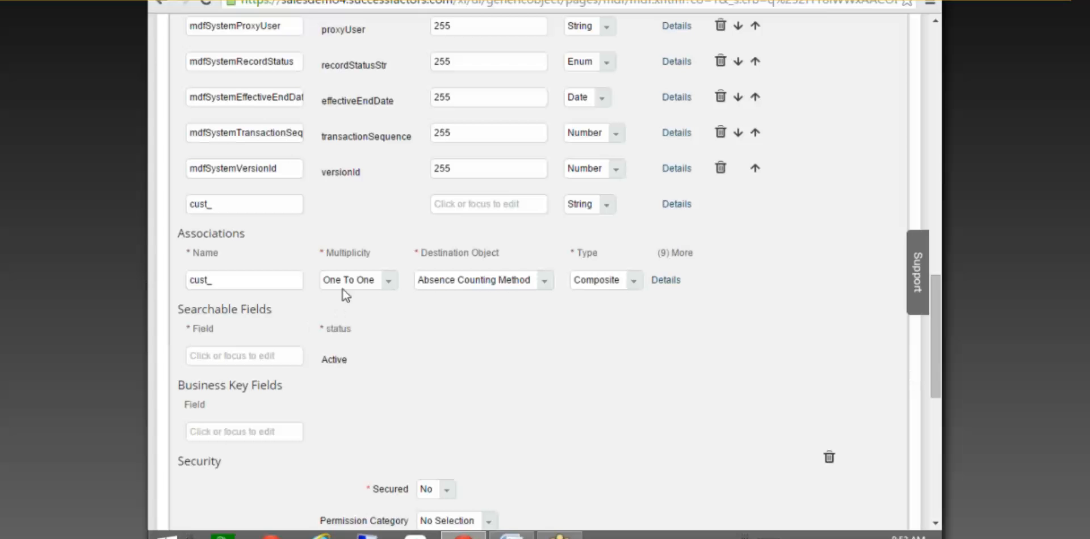
pyautogui.click(355, 281)
pyautogui.click(353, 314)
pyautogui.click(260, 281)
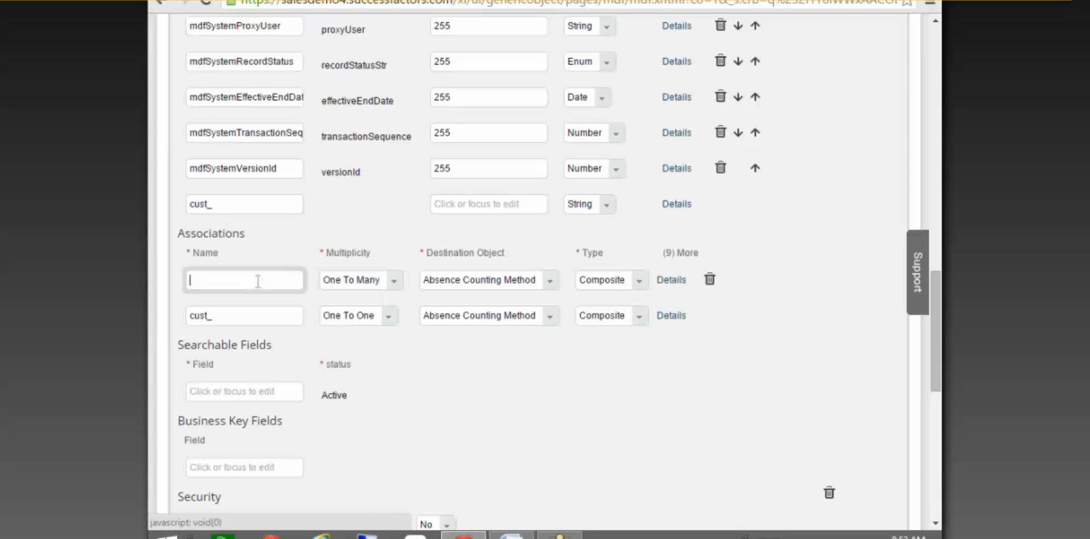
pyautogui.write('D')
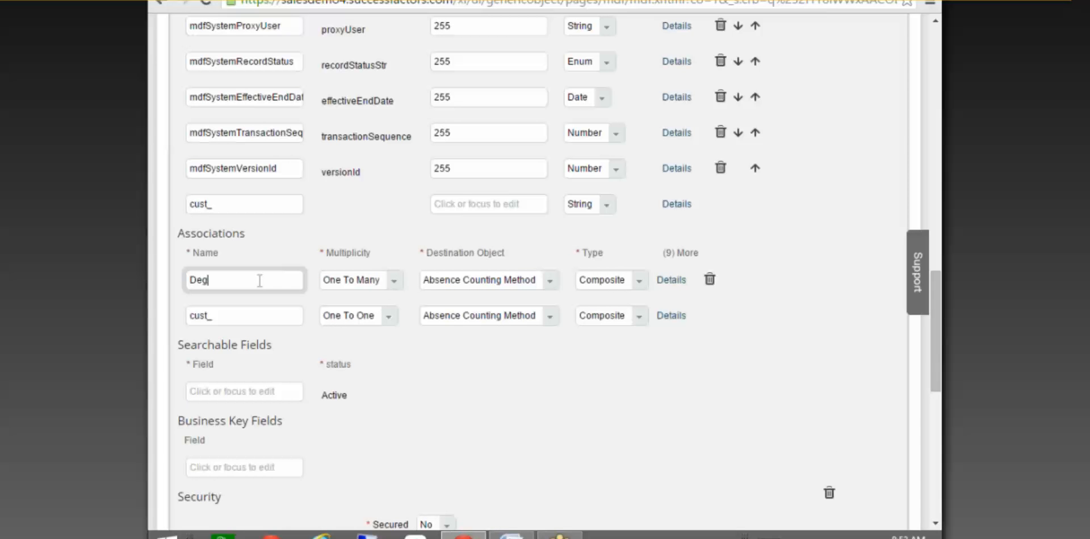
pyautogui.write('eg')
pyautogui.press('BackSpace')
pyautogui.press('BackSpace')
pyautogui.press('BackSpace')
pyautogui.write('Degree')
pyautogui.click(639, 281)
# In the details of the new degree association, set the label to Education History.
pyautogui.click(675, 284)
pyautogui.click(464, 390)
pyautogui.write('Deg')
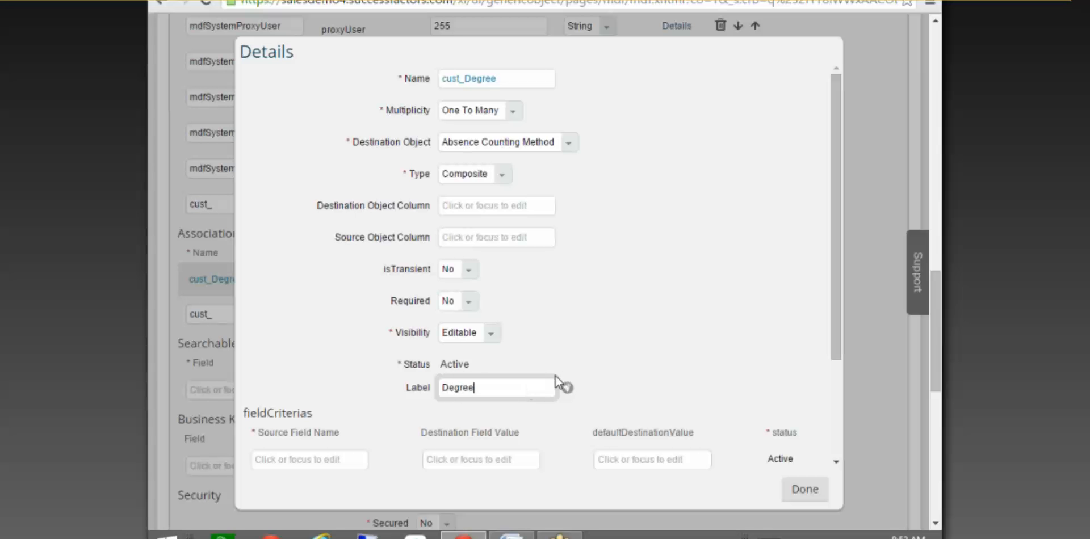
pyautogui.press('BackSpace')
pyautogui.press('BackSpace')
pyautogui.press('BackSpace')
pyautogui.press('BackSpace')
pyautogui.press('BackSpace')
pyautogui.press('BackSpace')
pyautogui.write('Education History')
pyautogui.click(802, 490)
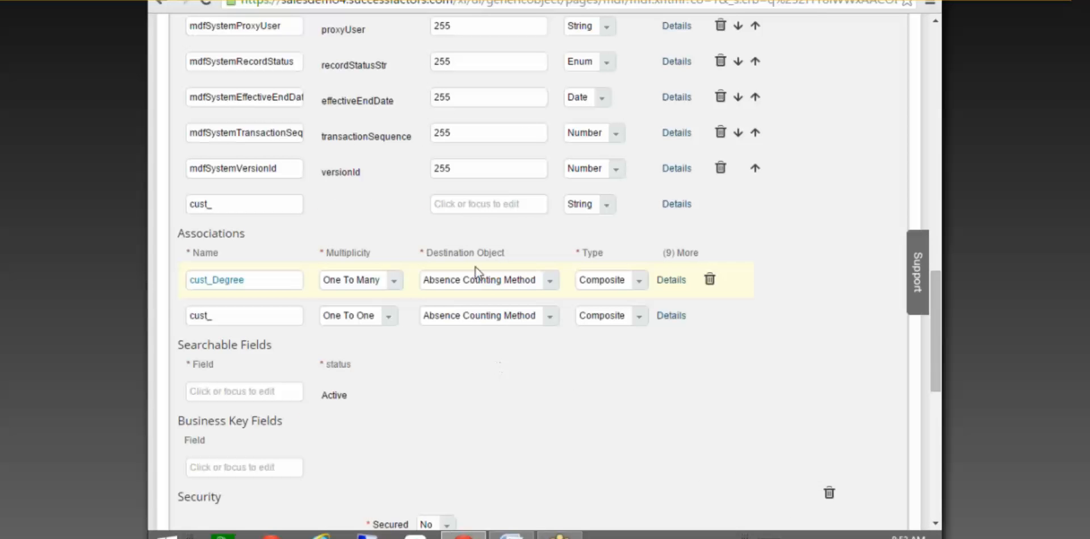
# Set the association's destination object to cust_Degree and save the cust_Education definition.
pyautogui.click(482, 281)
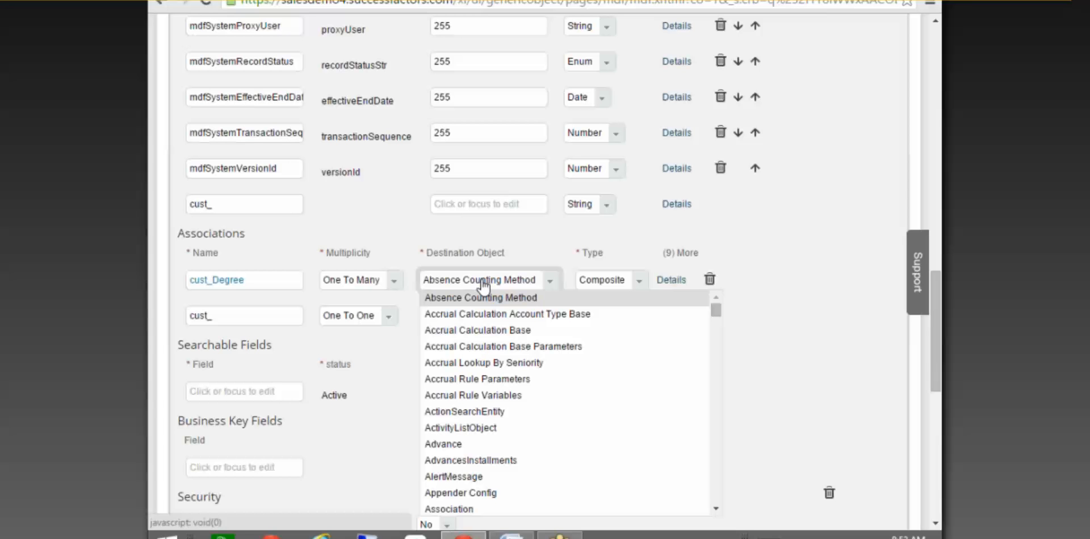
pyautogui.write('cust')
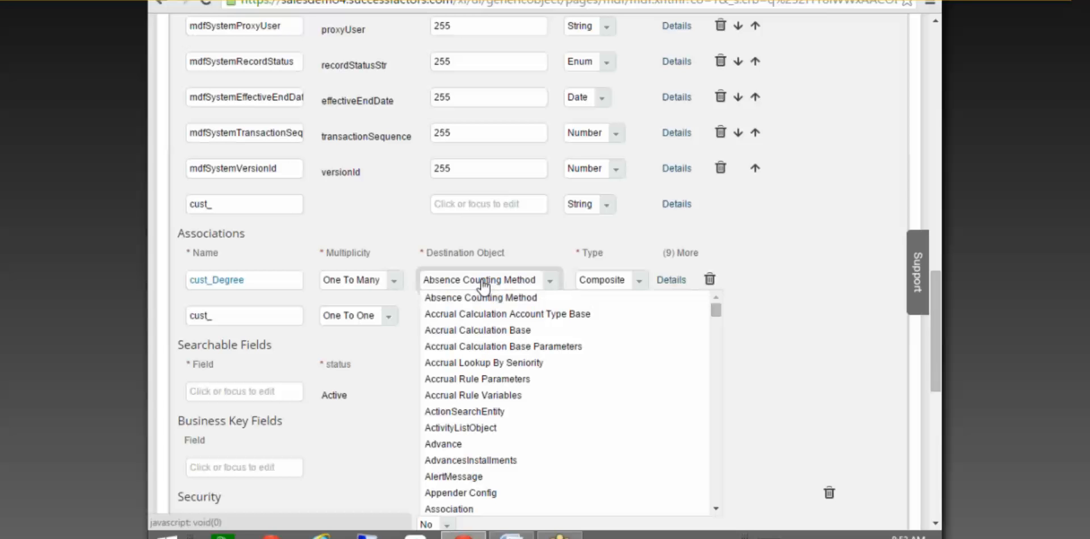
pyautogui.click(458, 315)
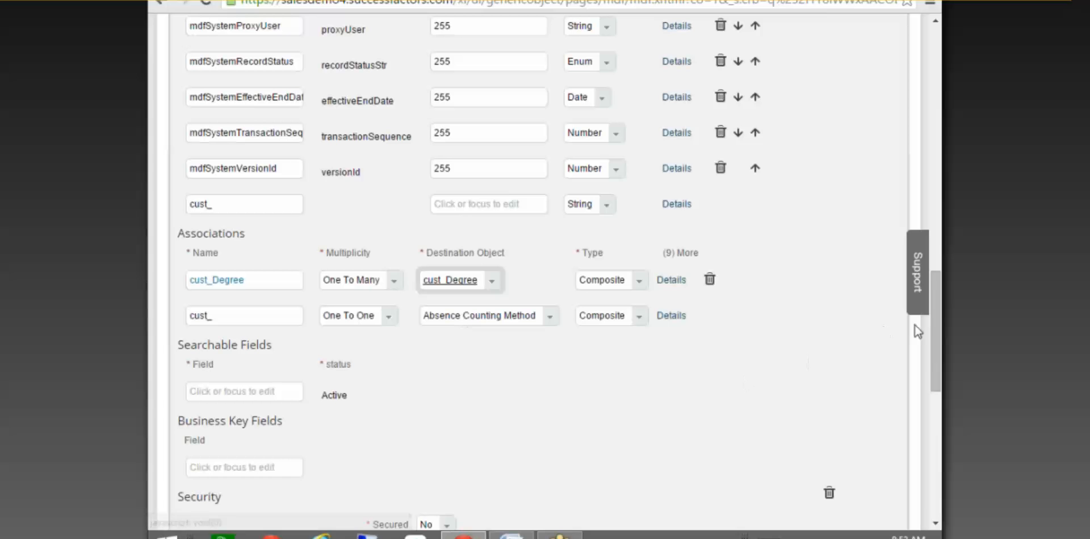
pyautogui.moveTo(939, 373); pyautogui.dragTo(938, 499)
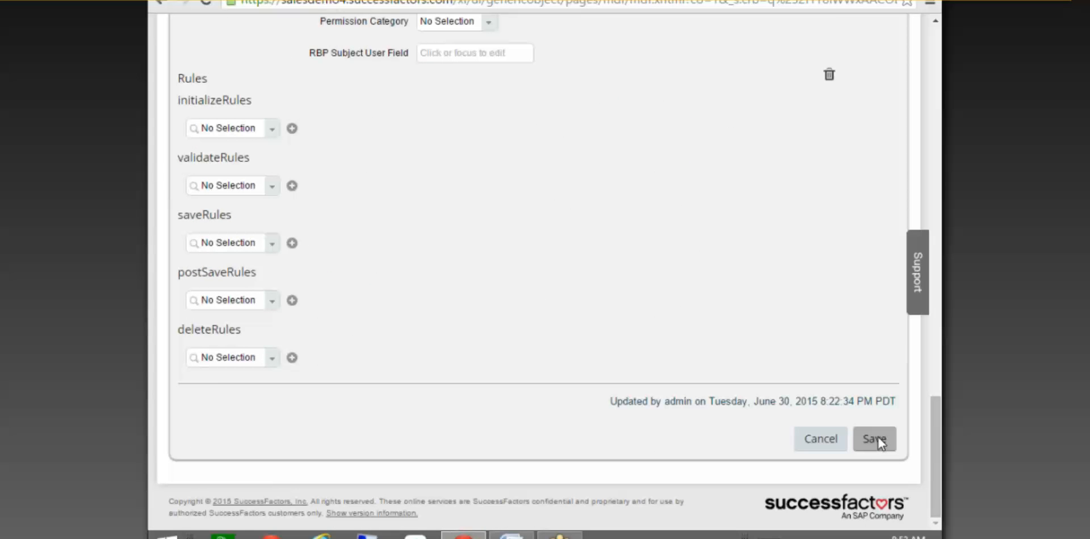
pyautogui.click(877, 438)
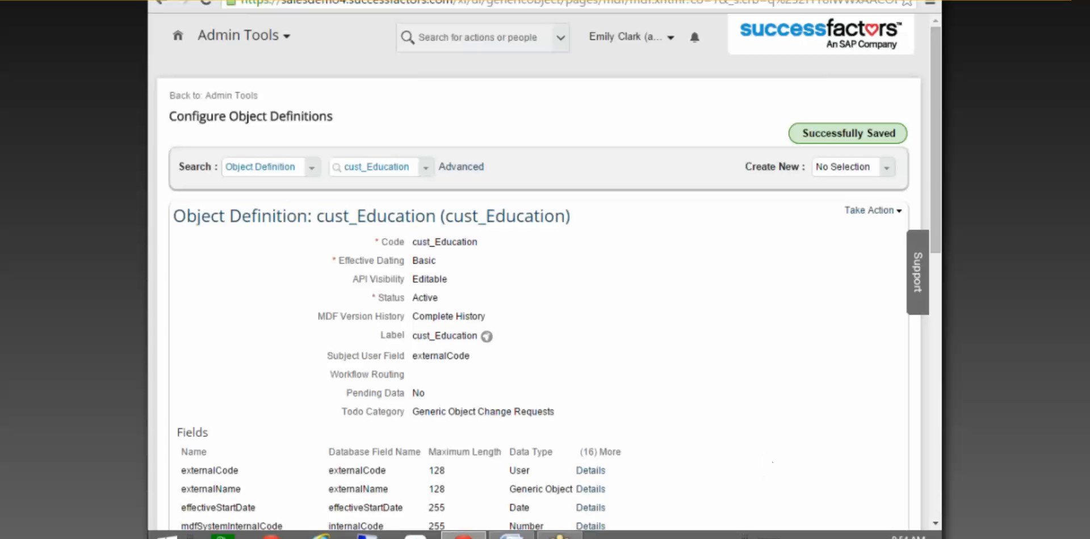
# Return to Admin Tools, search the tools for Manage Data and open it.
pyautogui.click(244, 97)
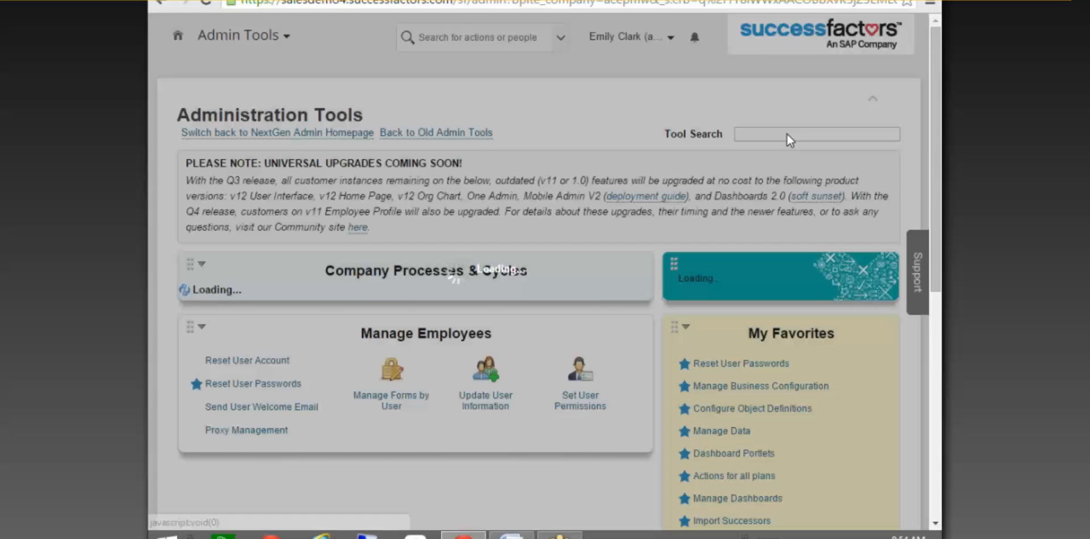
pyautogui.click(773, 134)
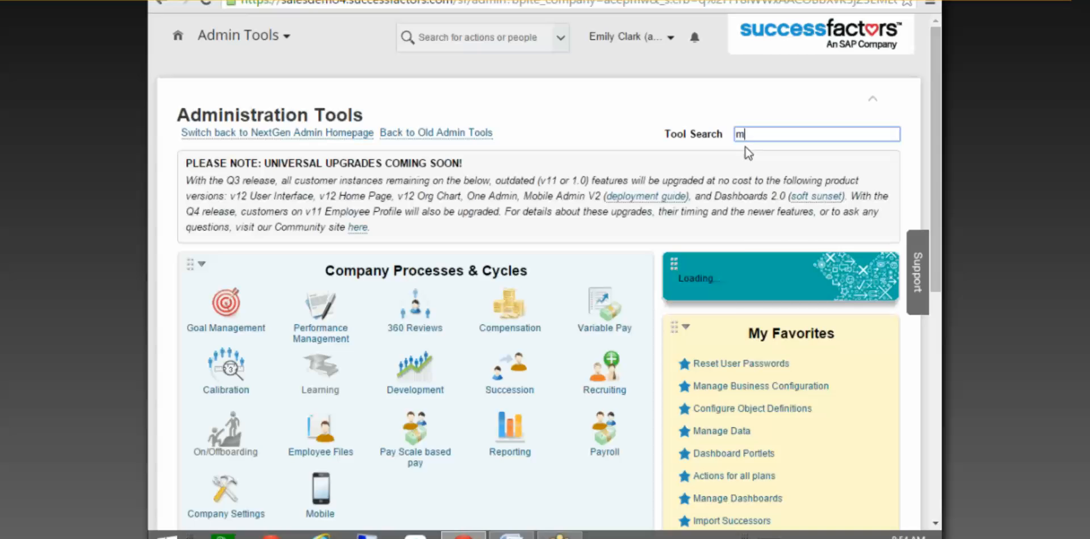
pyautogui.write('manage d')
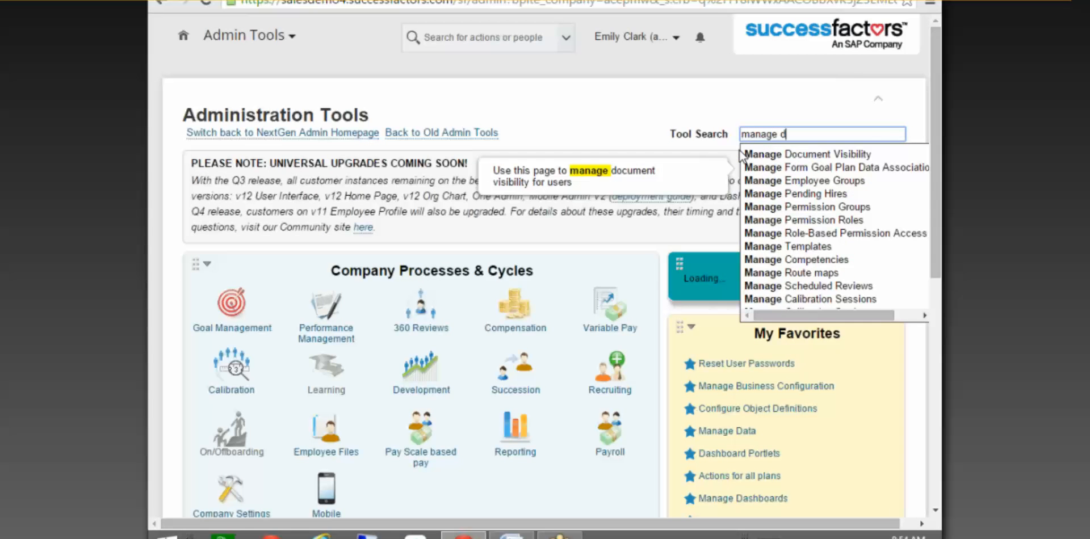
pyautogui.write('a')
pyautogui.click(823, 152)
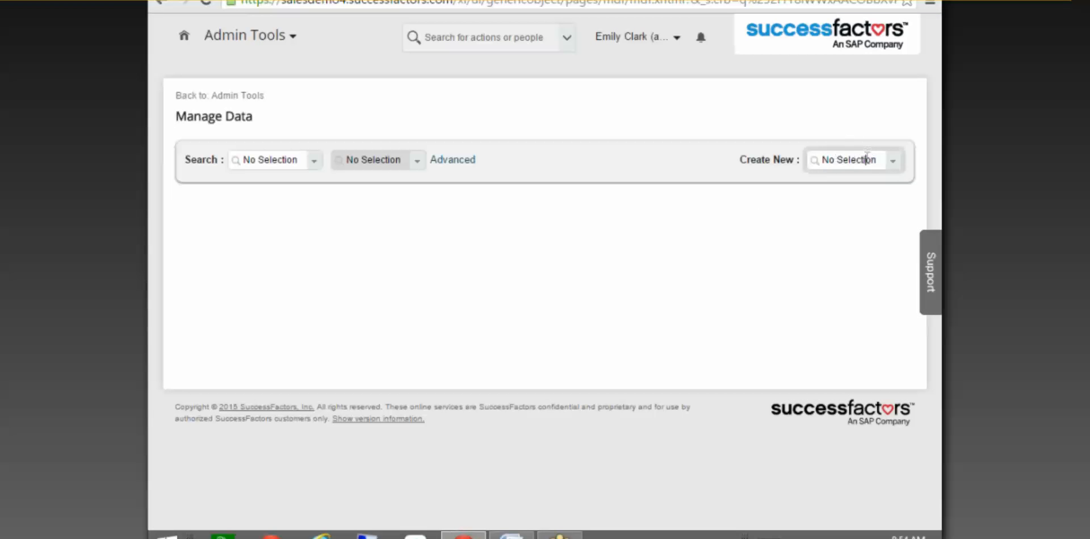
# Create a new cust_Education record and fill in the employee's name.
pyautogui.click(869, 154)
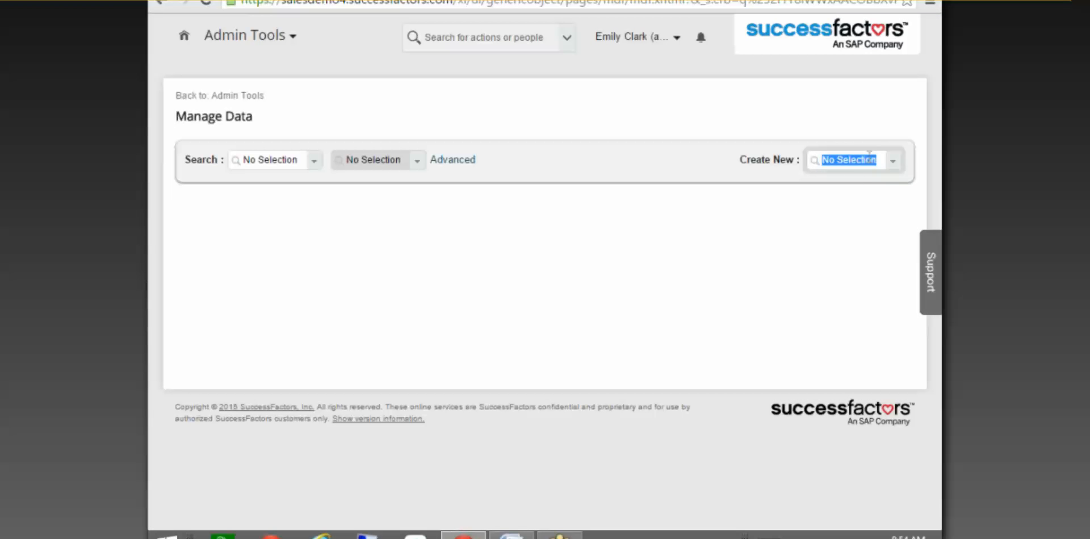
pyautogui.write('edu')
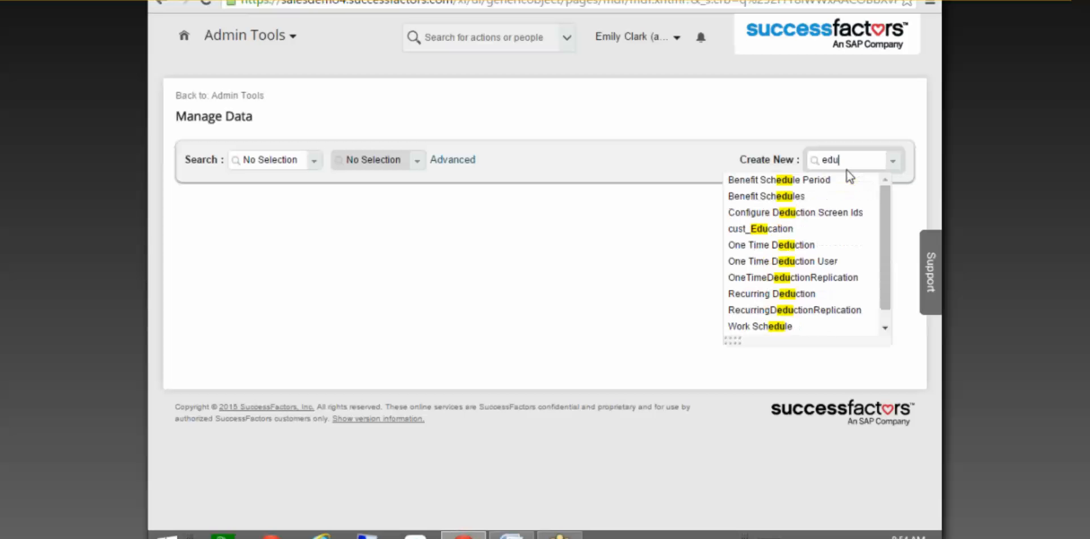
pyautogui.click(773, 229)
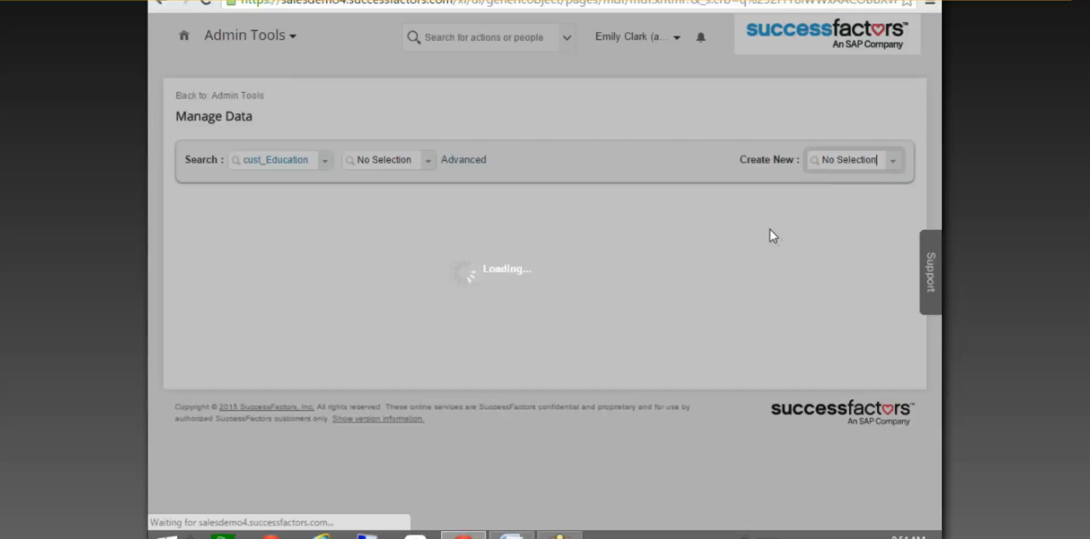
pyautogui.click(465, 240)
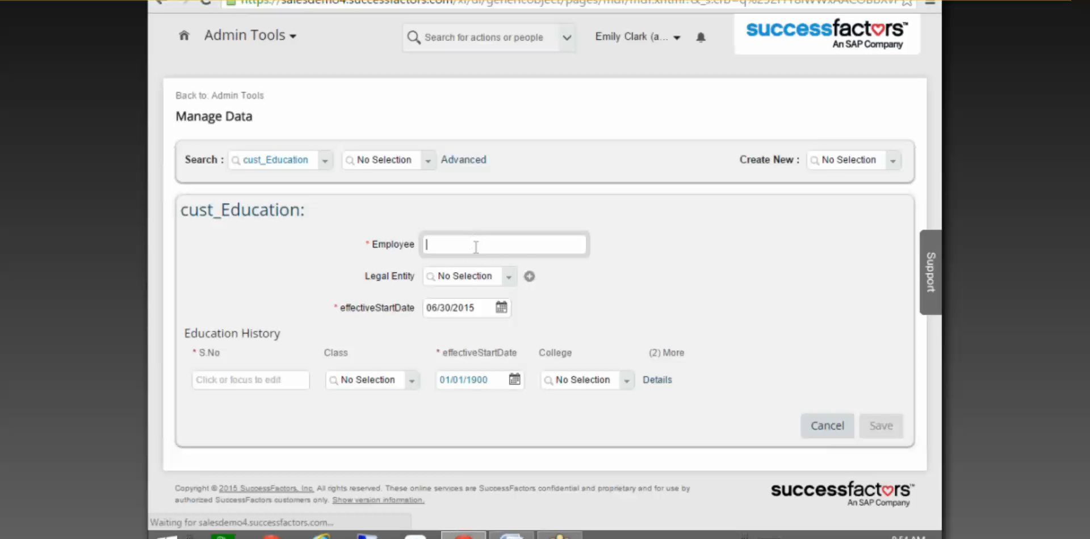
pyautogui.write('Carl')
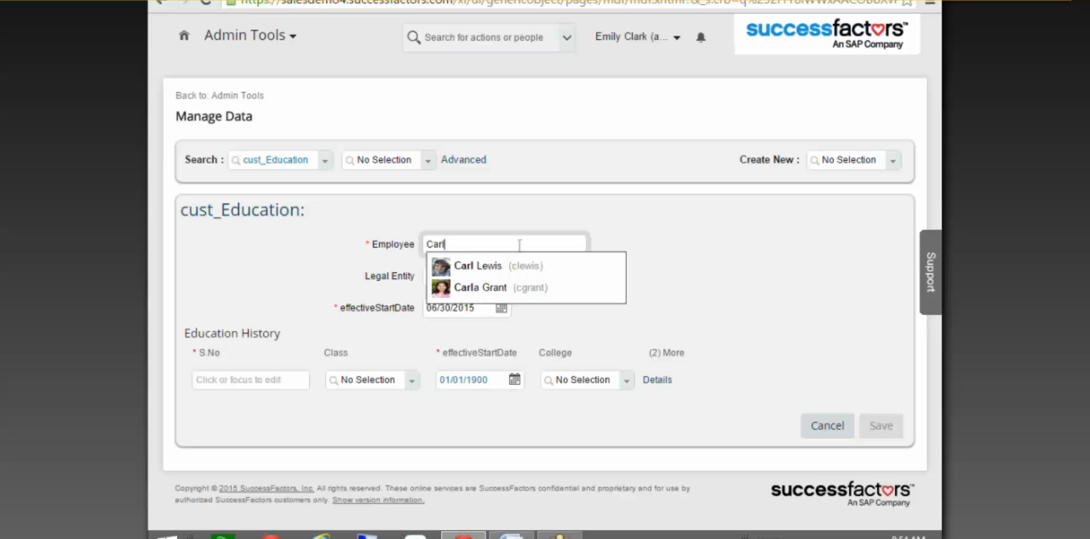
pyautogui.click(521, 285)
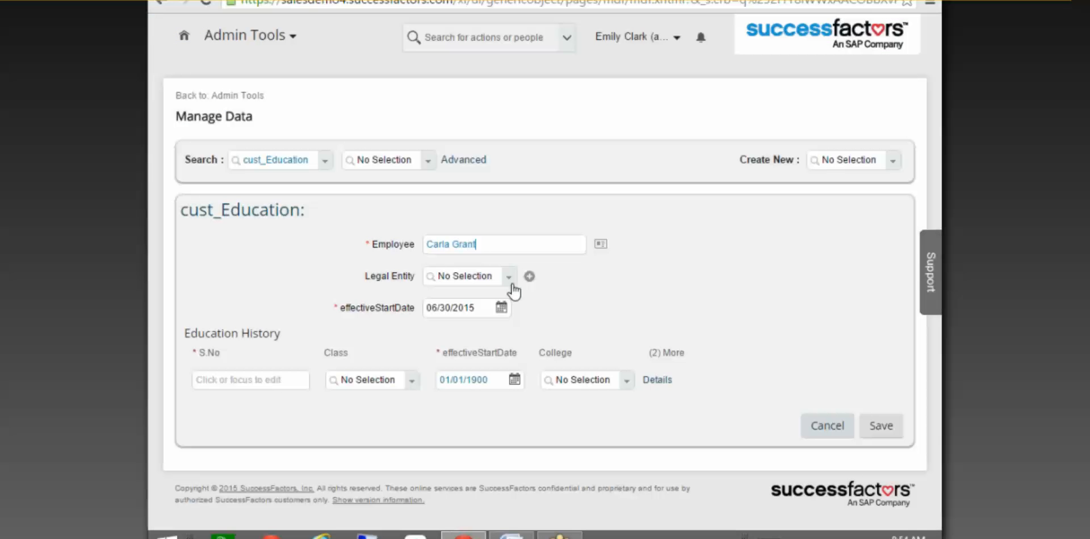
# Set the record's Legal Entity to Ace USA (ACE_USA) and its effectiveStartDate to 06/01/2015.
pyautogui.click(478, 266)
pyautogui.write('ACE')
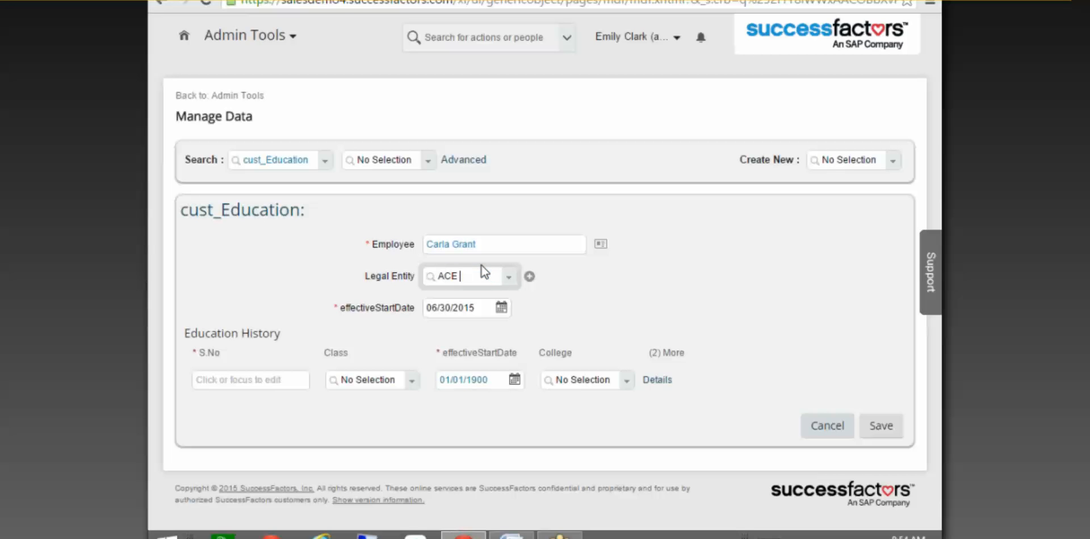
pyautogui.write(' USA')
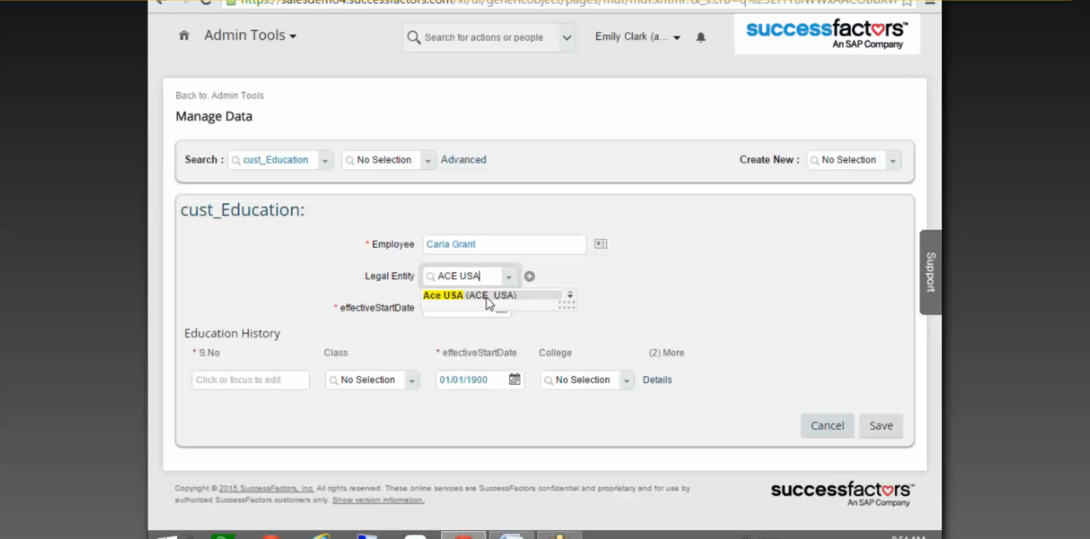
pyautogui.click(488, 301)
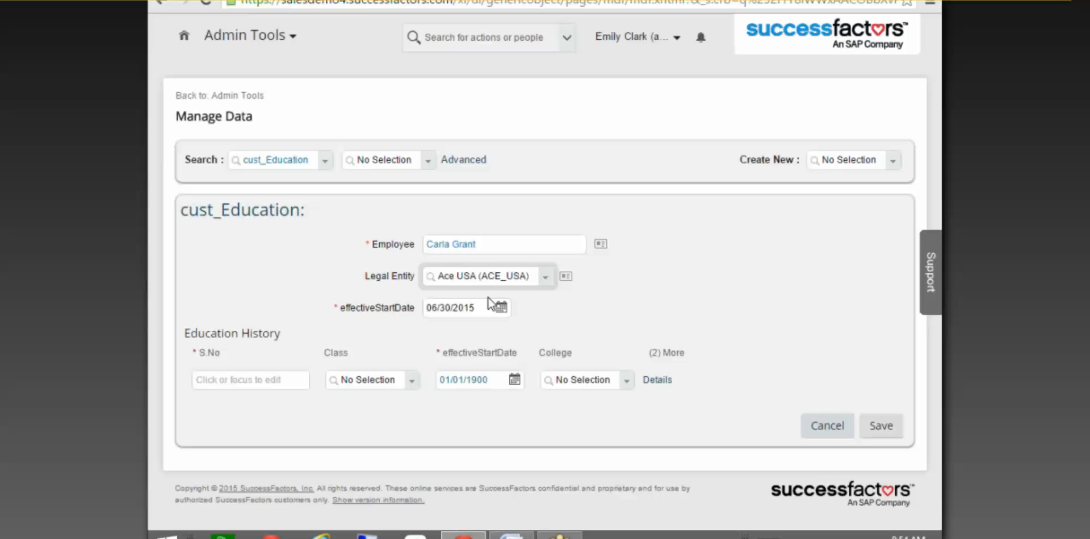
pyautogui.click(457, 306)
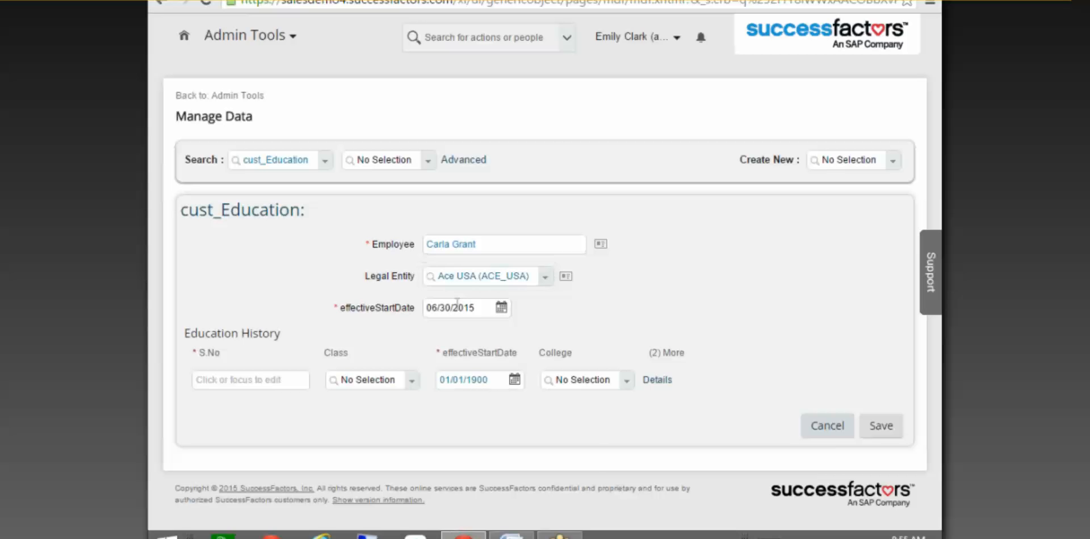
pyautogui.click(460, 374)
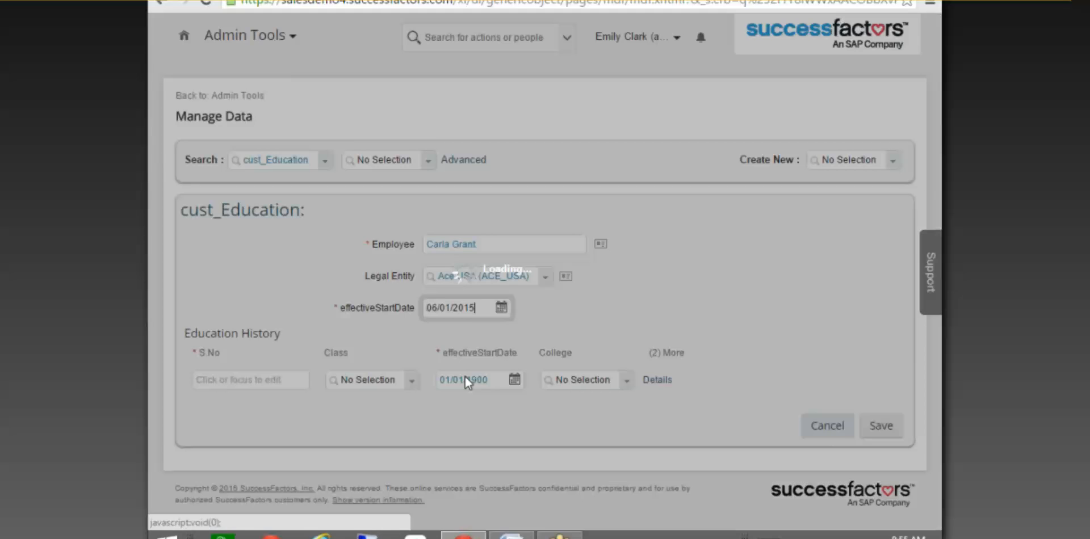
# Enter S.No 1 in the first Education History row and check its Class options.
pyautogui.click(247, 380)
pyautogui.write('1')
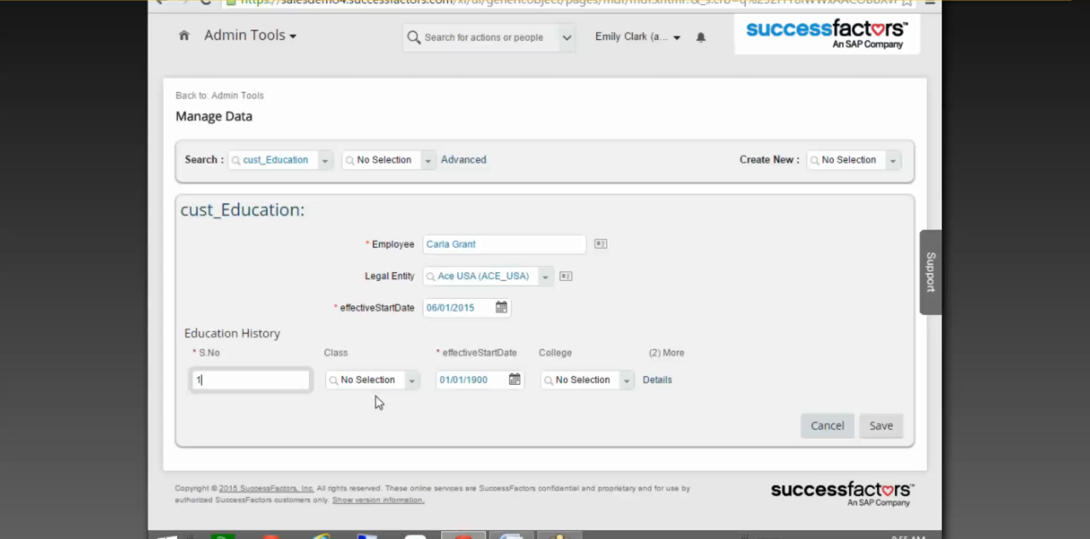
pyautogui.click(409, 384)
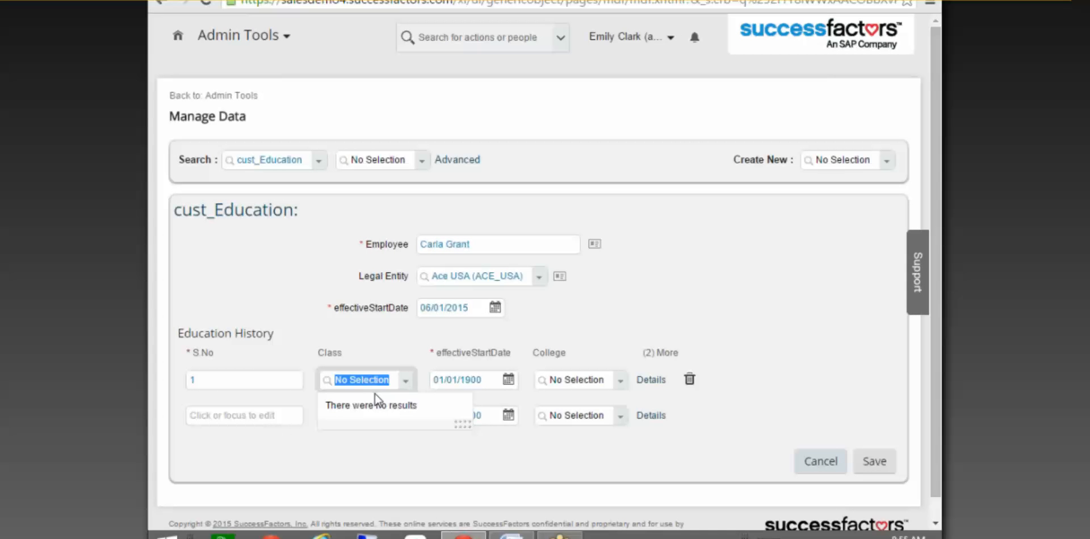
pyautogui.click(413, 387)
pyautogui.click(412, 387)
# Set the effectiveStartDate of the first Education History row to 01/01/2015.
pyautogui.click(454, 380)
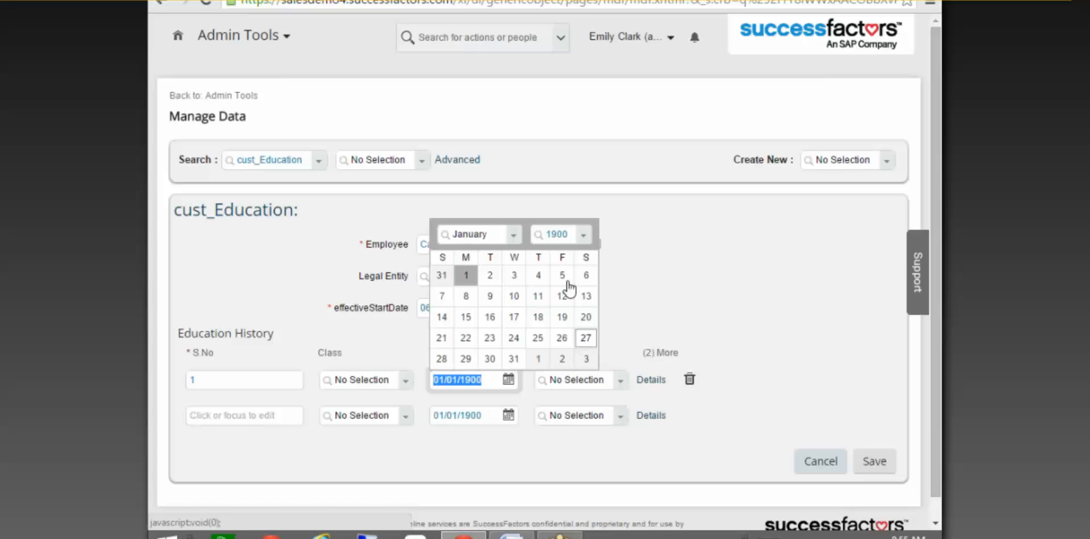
pyautogui.click(569, 235)
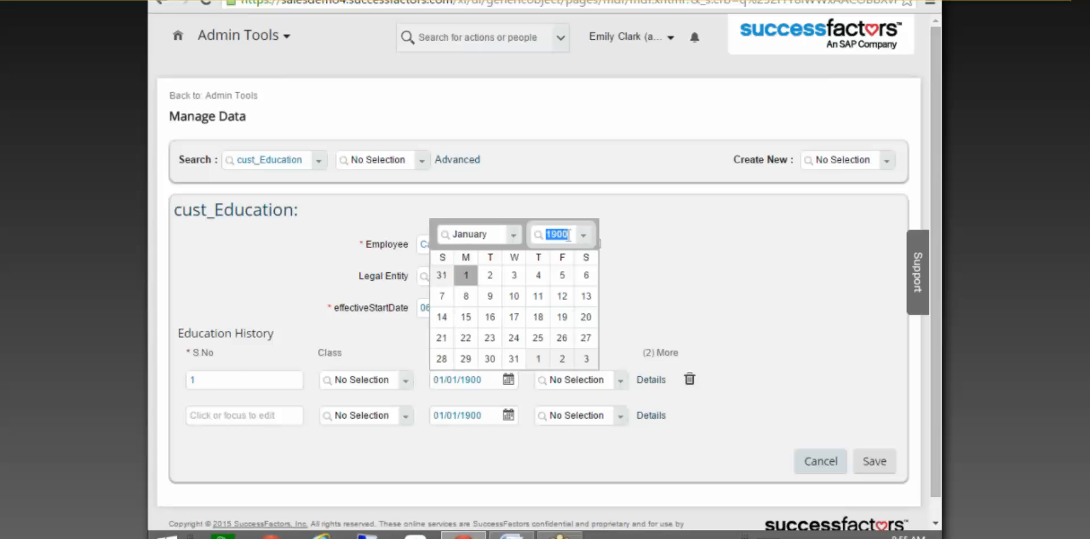
pyautogui.click(487, 381)
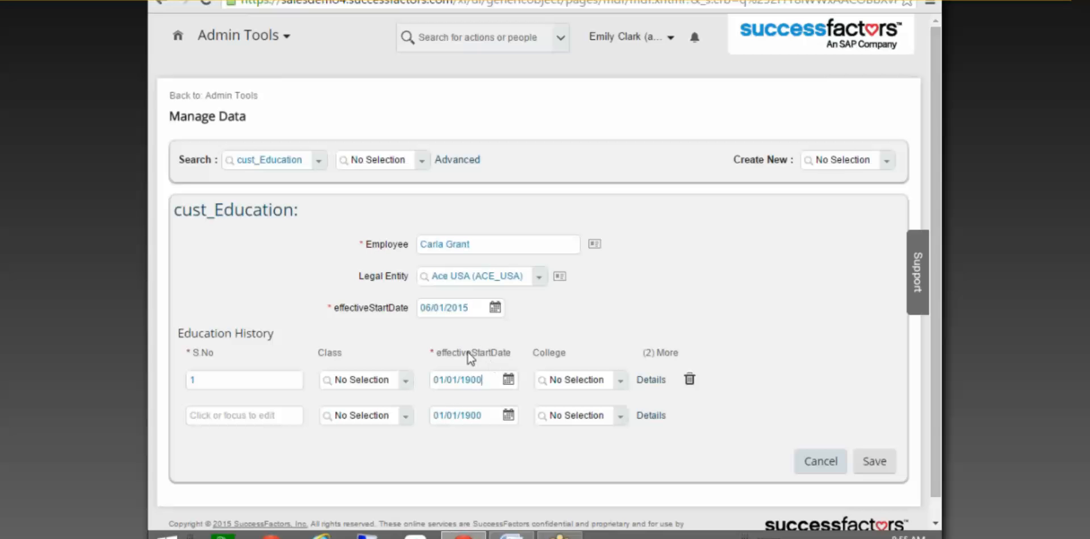
pyautogui.moveTo(483, 380); pyautogui.dragTo(421, 380)
pyautogui.write('01/')
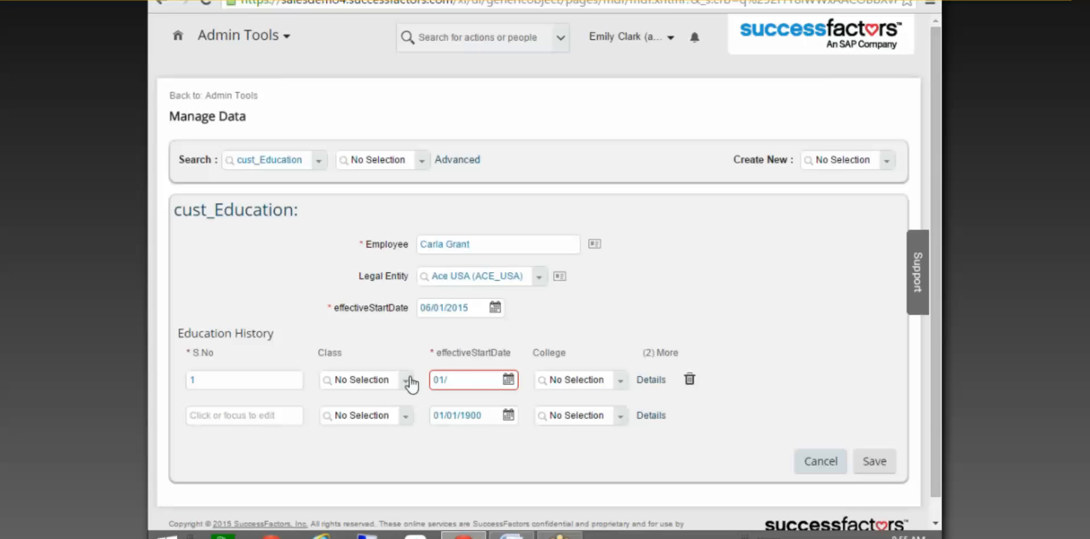
pyautogui.write('01/2015')
pyautogui.click(610, 337)
# For the first Education History row, choose Bachelors as the Class and IIM Ahmedabad (IIMA) as the College.
pyautogui.click(405, 379)
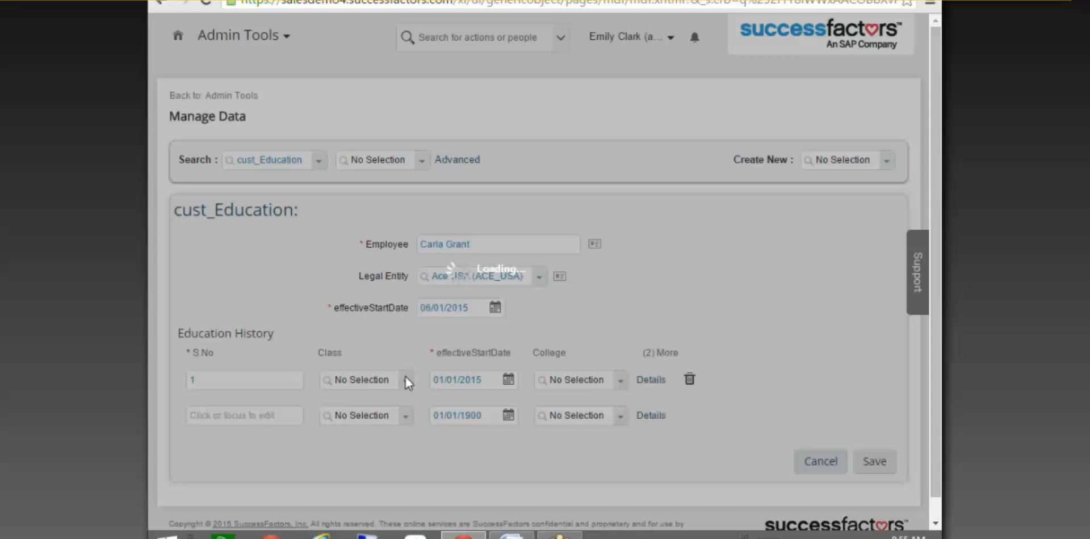
pyautogui.click(406, 381)
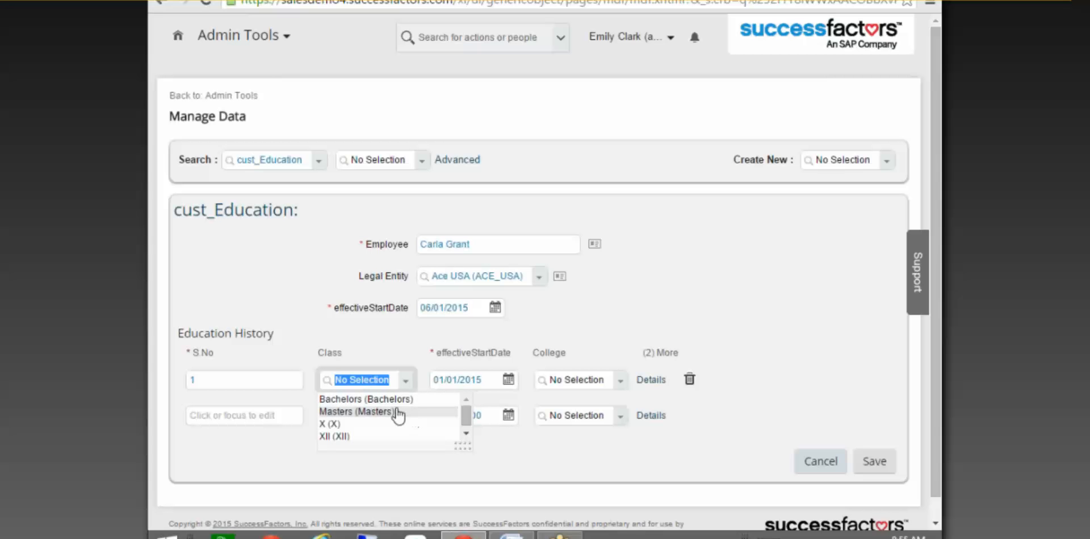
pyautogui.click(389, 400)
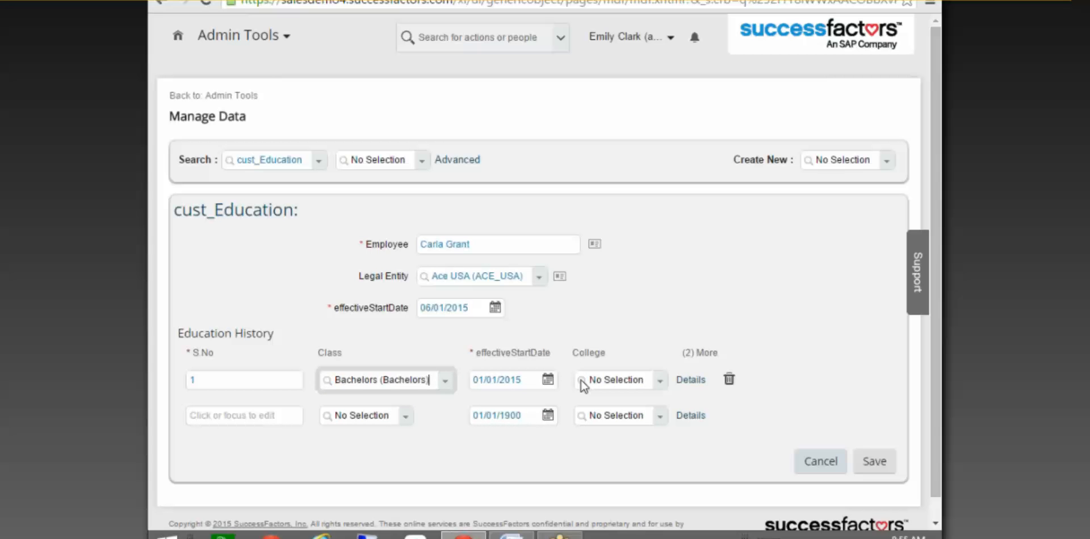
pyautogui.click(659, 383)
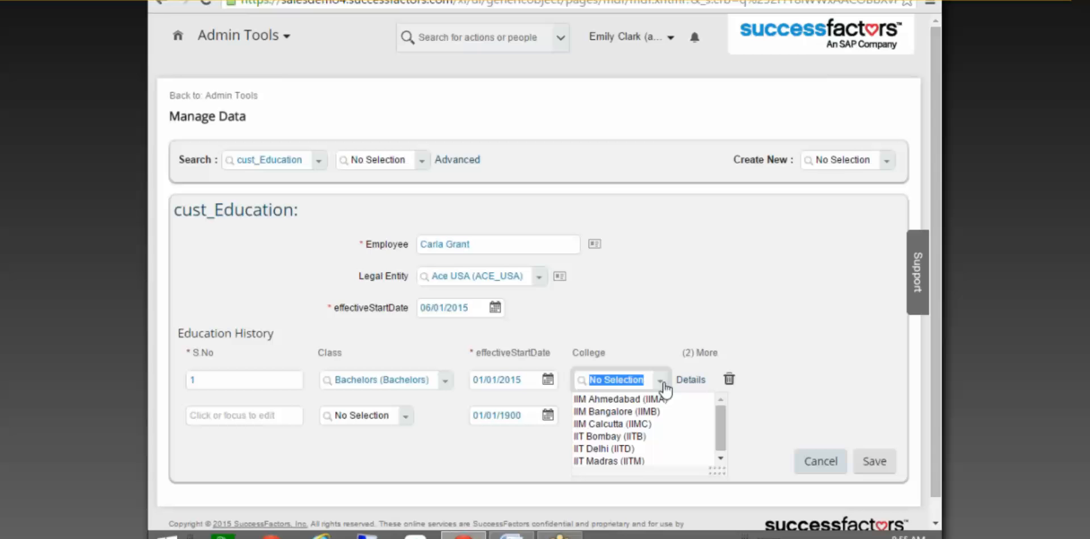
pyautogui.click(648, 399)
# Open the details of the first Education History row, enter Test as its comment and finish the details.
pyautogui.click(726, 379)
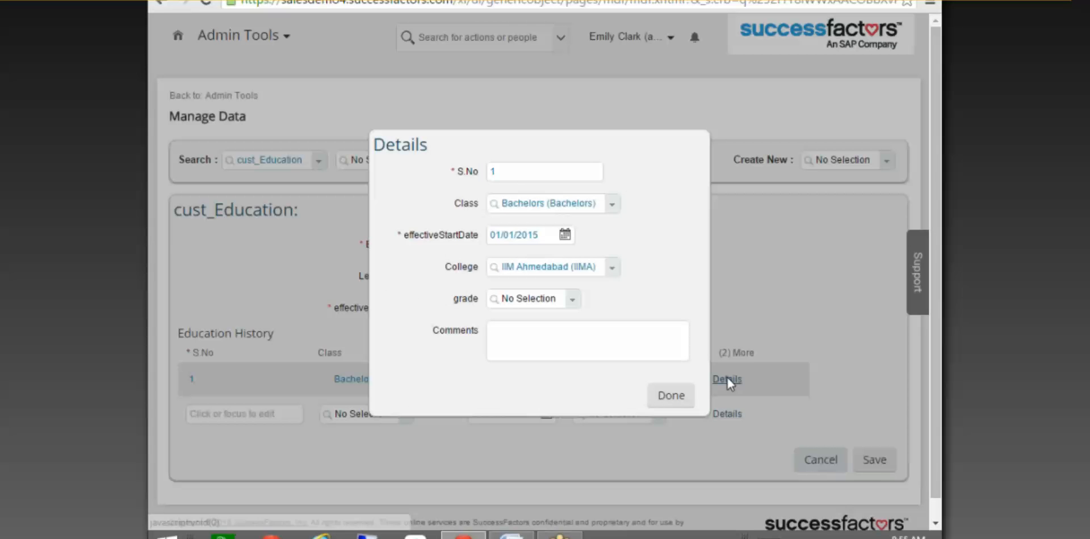
pyautogui.click(557, 332)
pyautogui.click(572, 299)
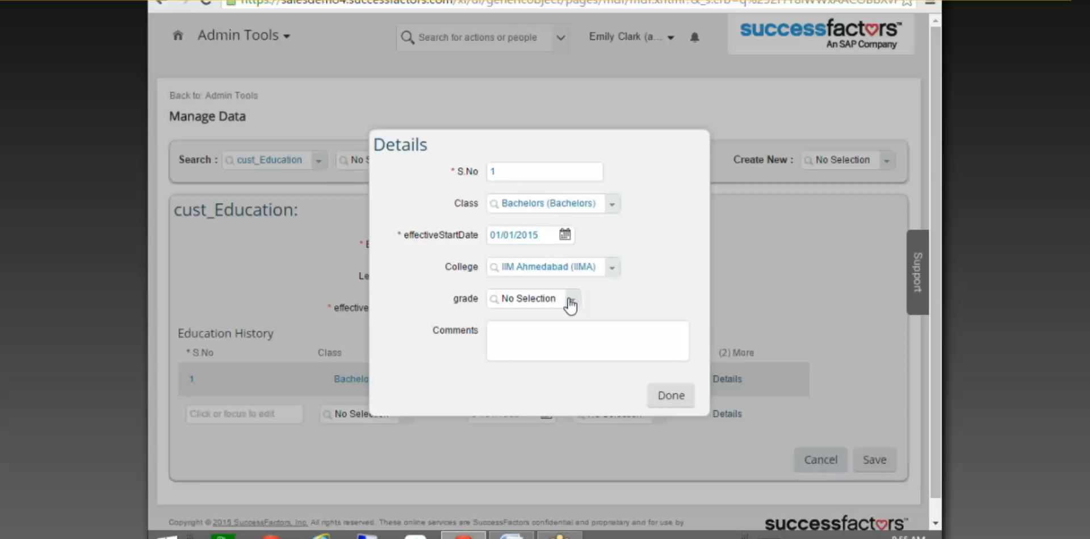
pyautogui.click(531, 356)
pyautogui.click(593, 340)
pyautogui.write('tEST')
pyautogui.press('BackSpace')
pyautogui.press('BackSpace')
pyautogui.press('BackSpace')
pyautogui.press('BackSpace')
pyautogui.write('Test')
pyautogui.click(672, 394)
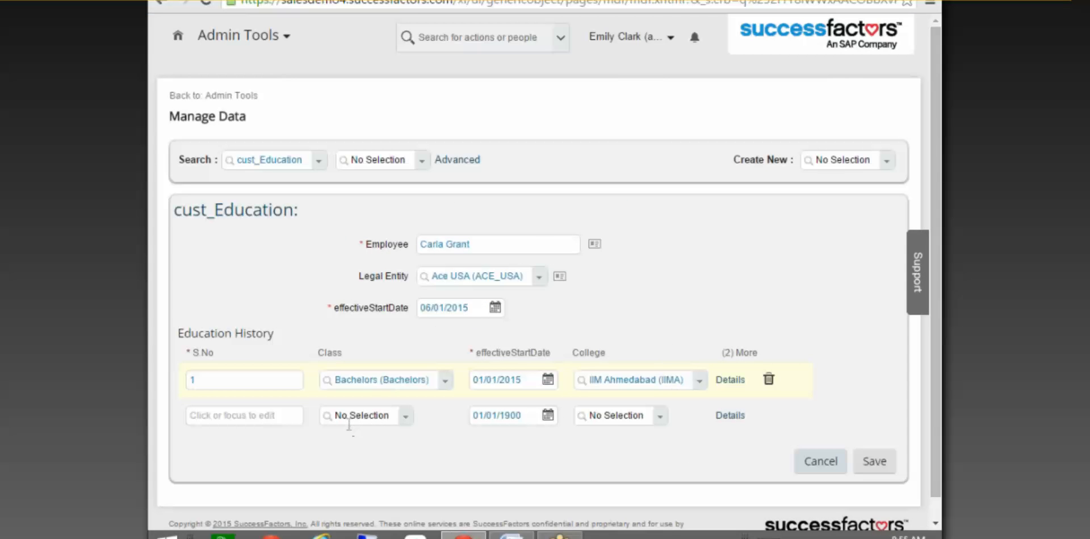
# Start a second Education History row with S.No 2.
pyautogui.click(239, 416)
pyautogui.write('2')
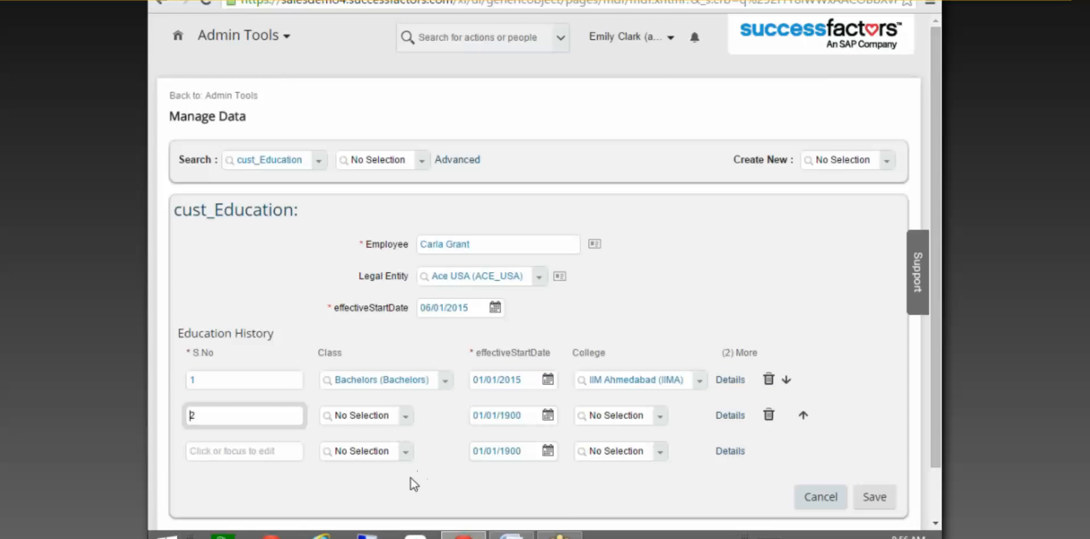
# Switch to the Word document to review the planned education layout, and return to the cust_Education record in the browser.
pyautogui.moveTo(511, 535)
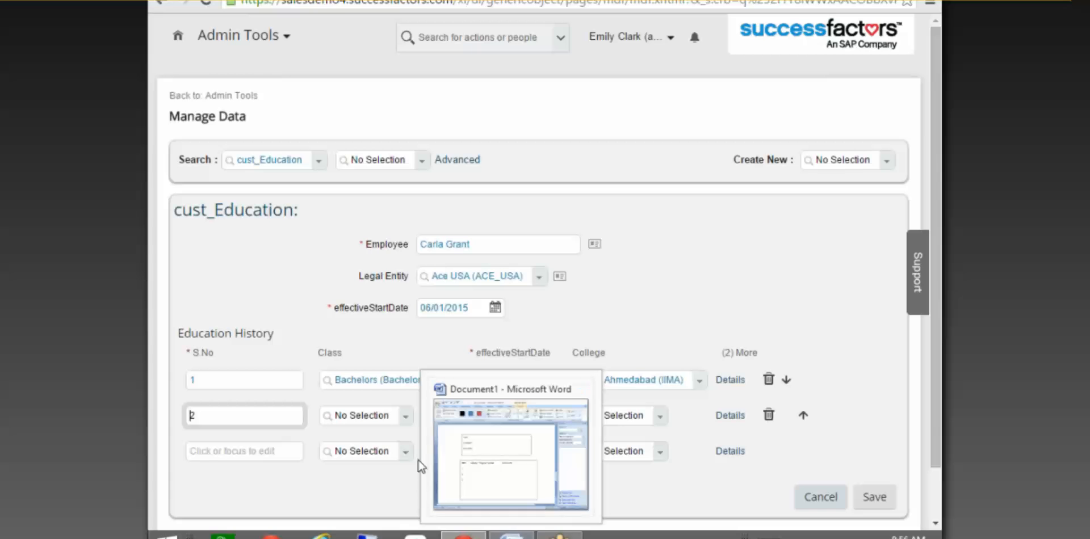
pyautogui.click(648, 271)
pyautogui.click(511, 536)
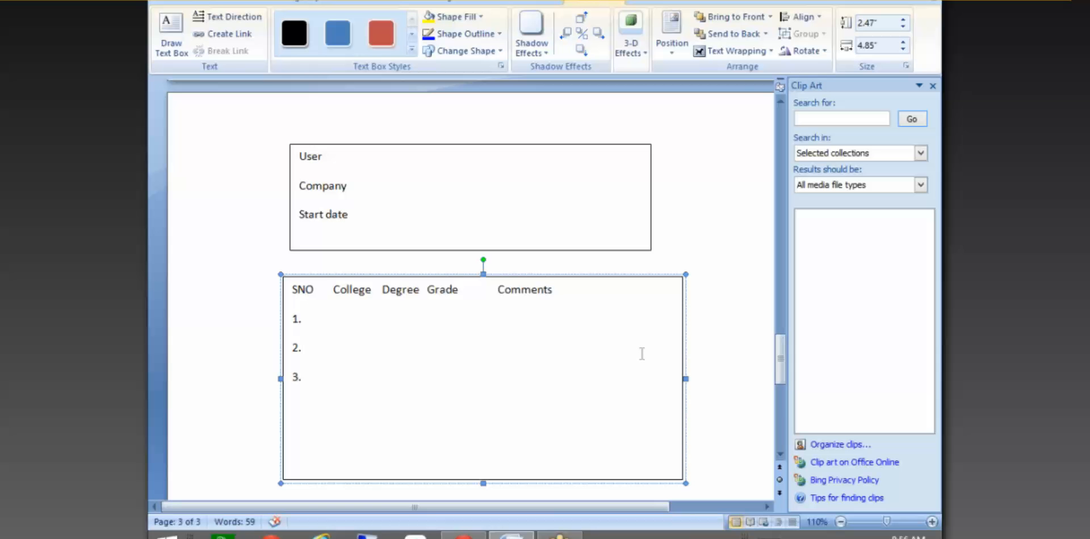
pyautogui.hotkey('alt', 'Tab')
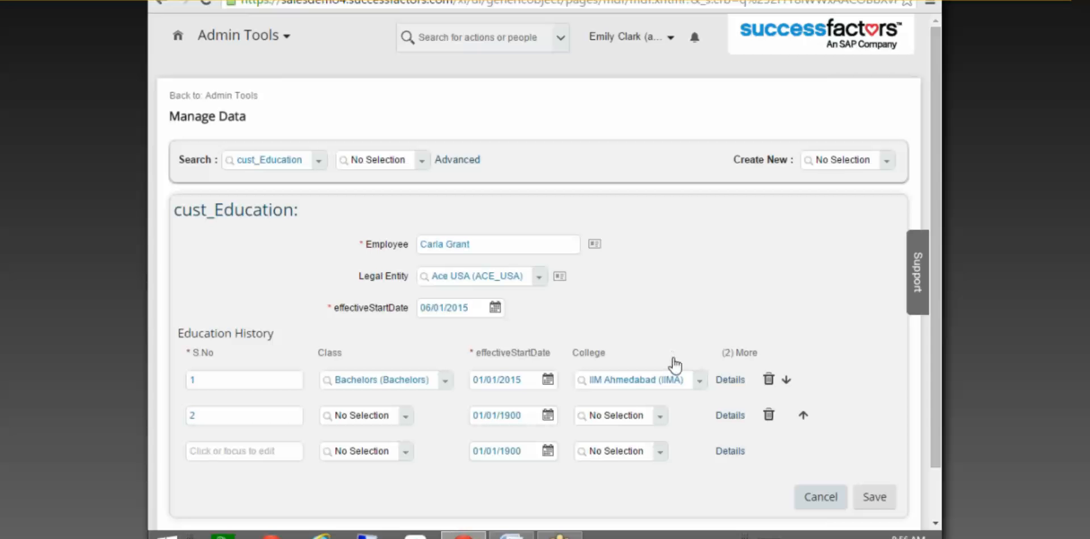
# Start cancelling the cust_Education record, but back out of the cancellation and keep editing.
pyautogui.click(838, 507)
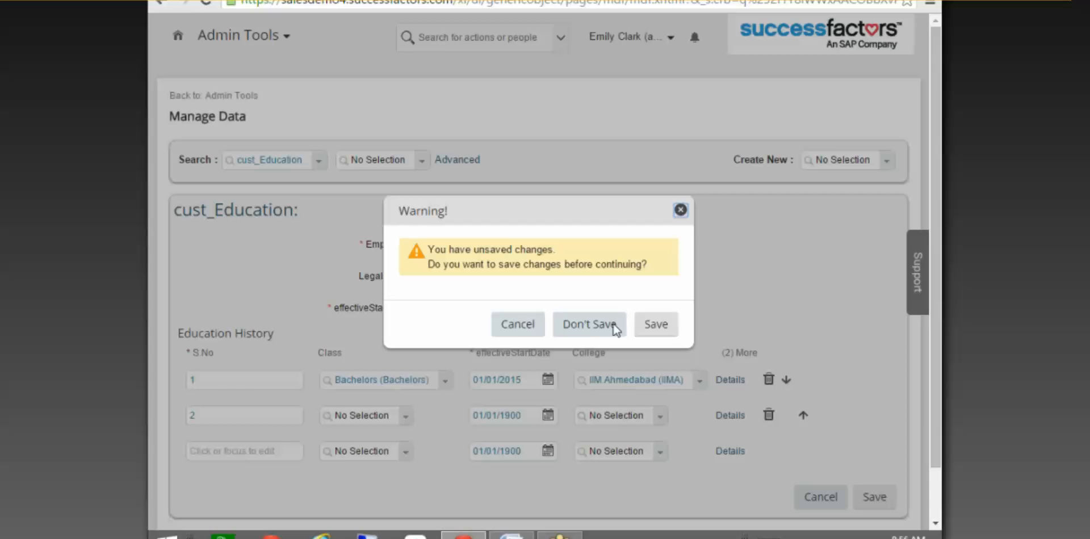
pyautogui.click(527, 325)
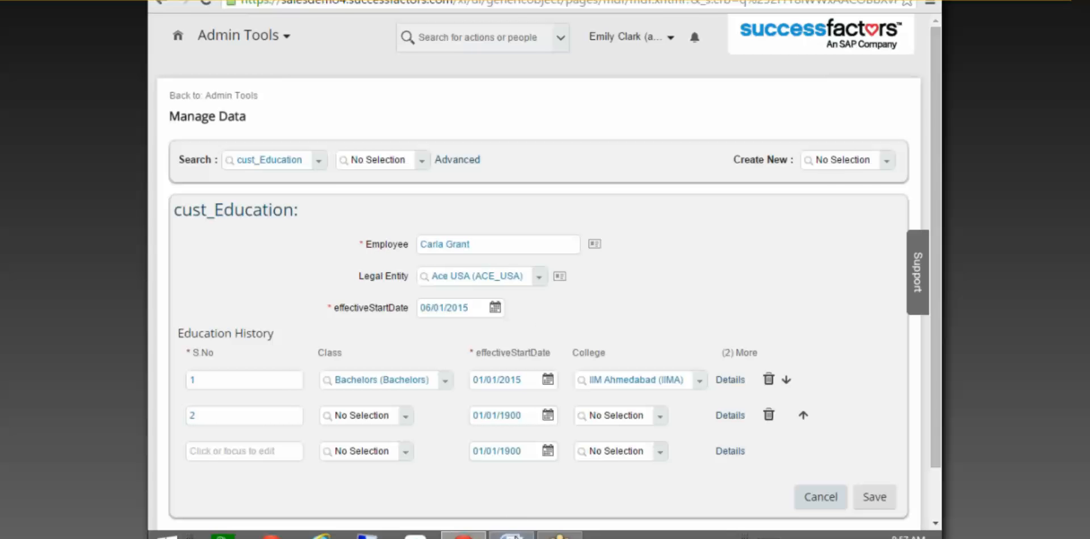
# Compare the Word layout sketch with the record's cust_Education parent heading and its Education History child section.
pyautogui.click(511, 535)
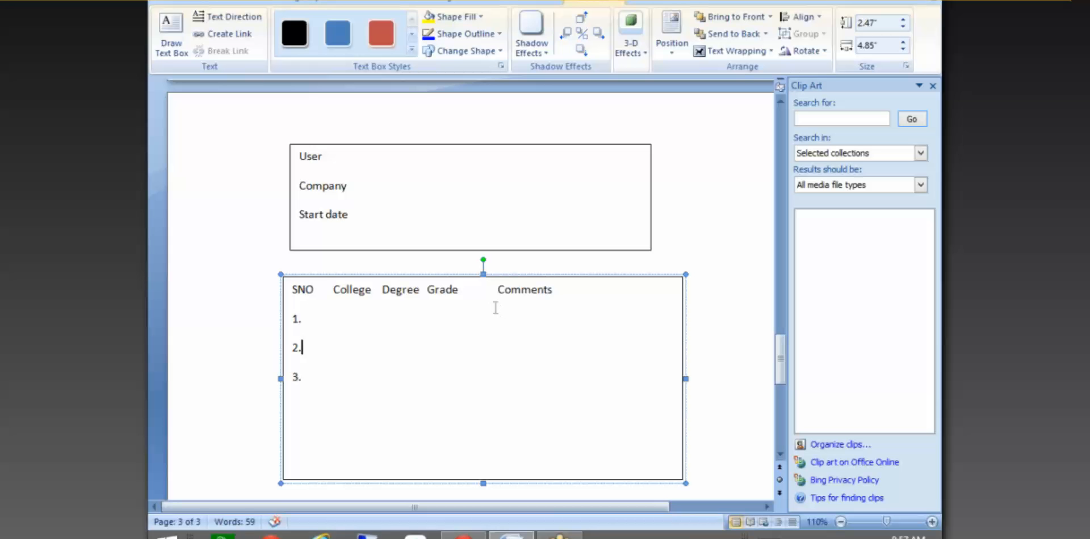
pyautogui.click(463, 535)
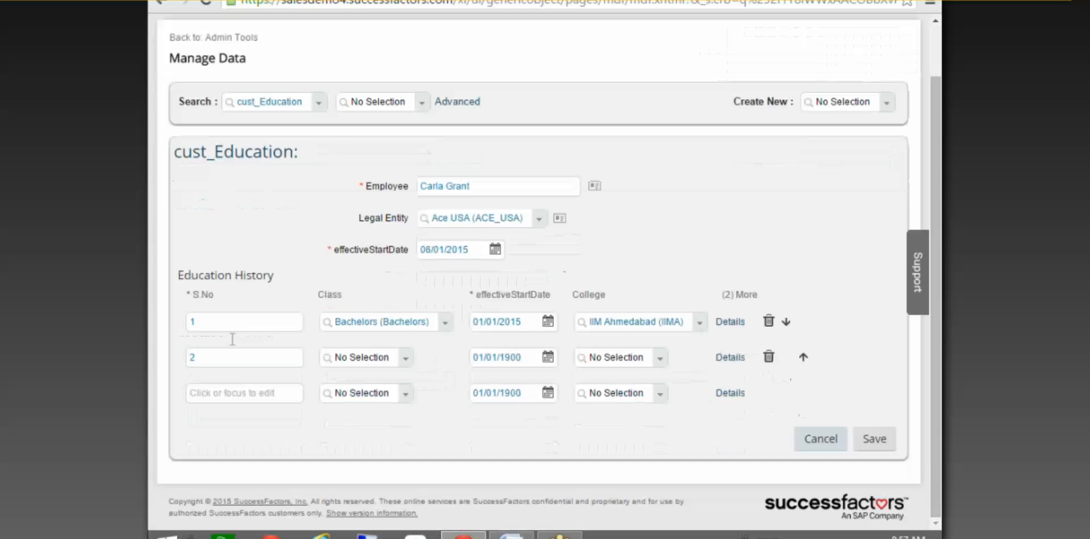
pyautogui.moveTo(276, 276); pyautogui.dragTo(178, 276)
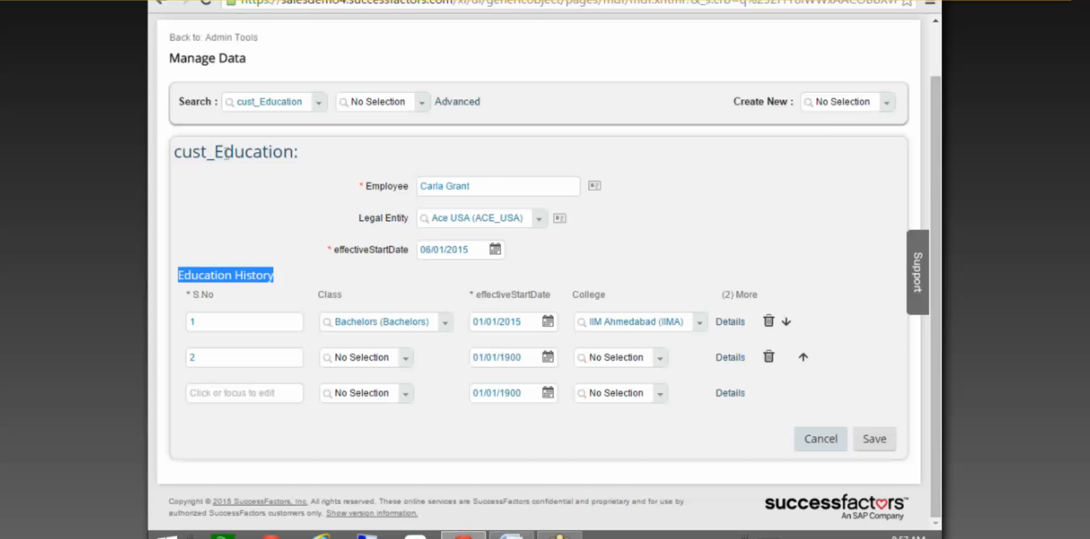
pyautogui.moveTo(219, 161); pyautogui.dragTo(174, 154)
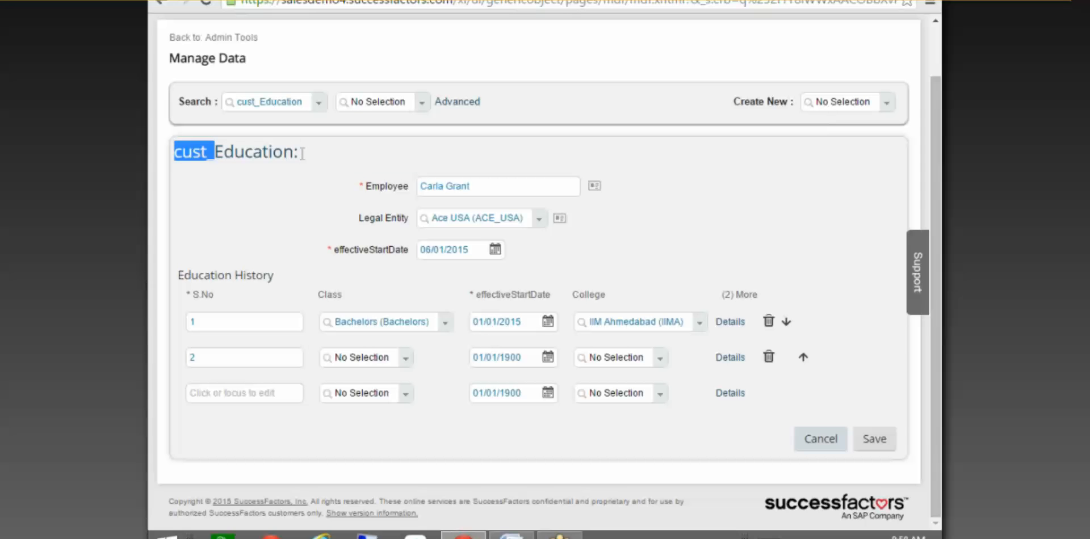
pyautogui.click(260, 278)
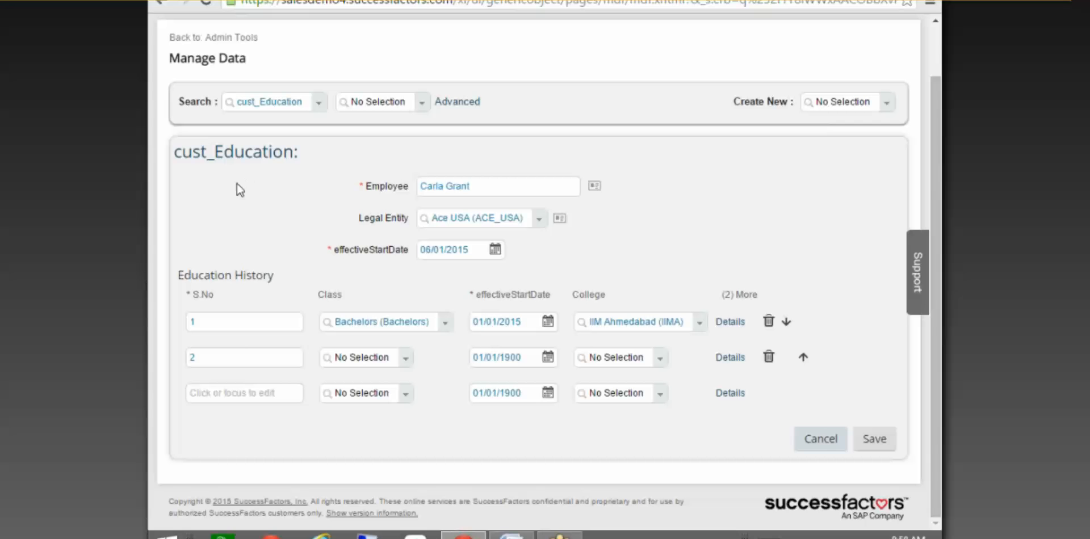
# Review the S.No entries across the Education History rows of the cust_Education record.
pyautogui.click(246, 326)
pyautogui.click(309, 169)
pyautogui.click(226, 323)
pyautogui.click(217, 357)
pyautogui.click(220, 393)
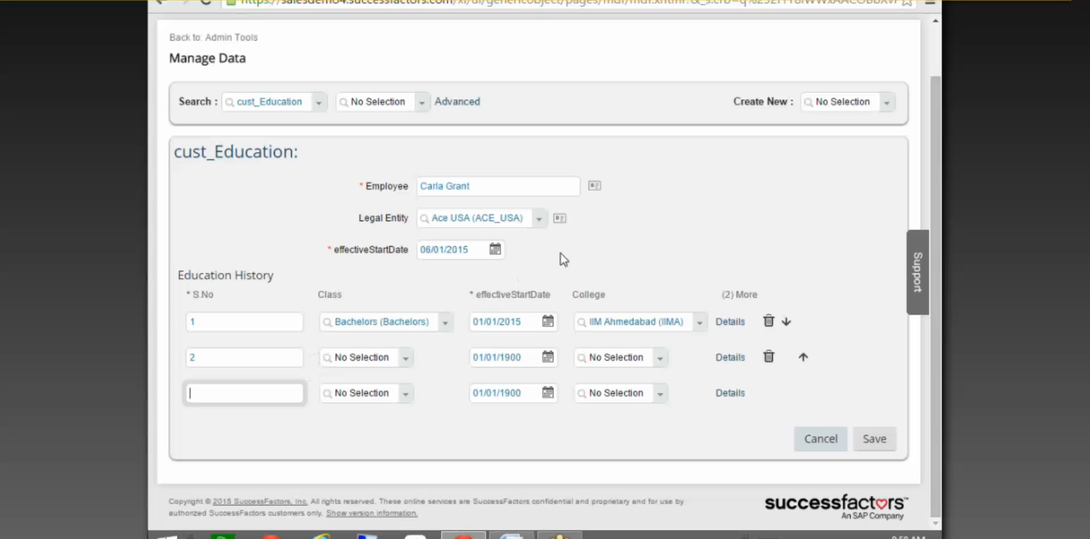
# Leave the cust_Education record and open Configure Object Definitions by searching the admin tools for "objec".
pyautogui.scroll(1, 561, 253)
pyautogui.click(618, 40)
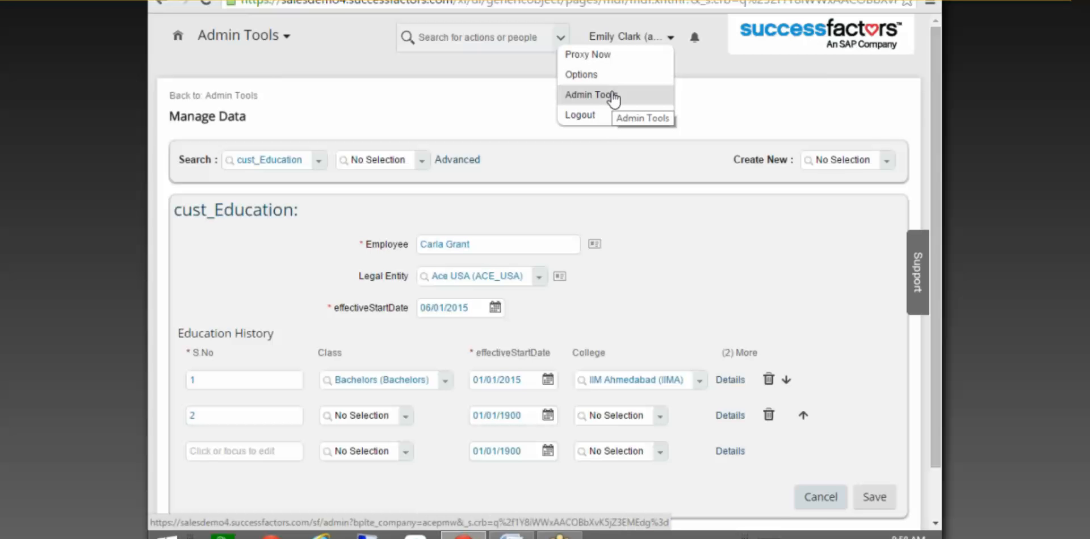
pyautogui.click(873, 497)
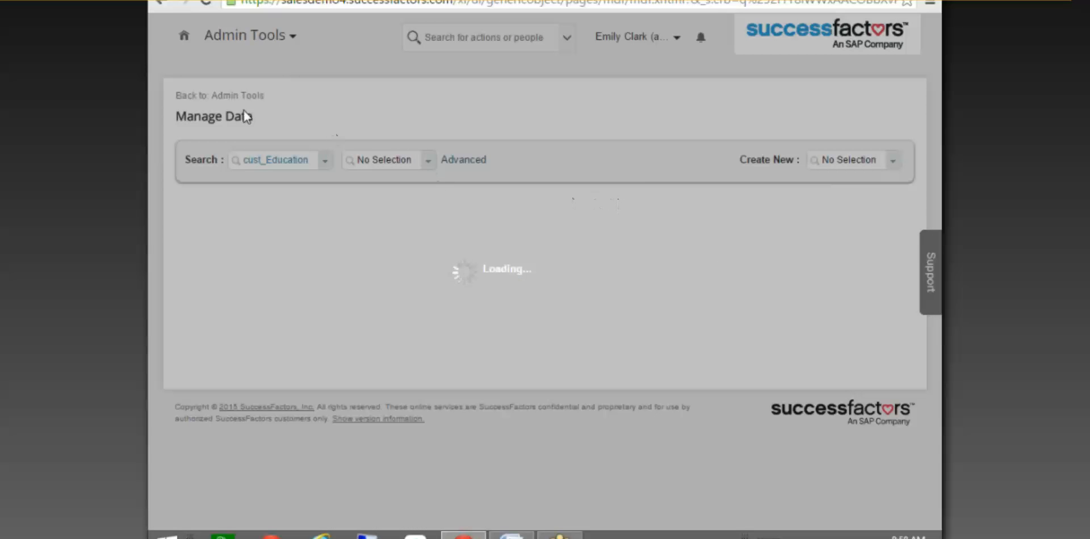
pyautogui.click(253, 95)
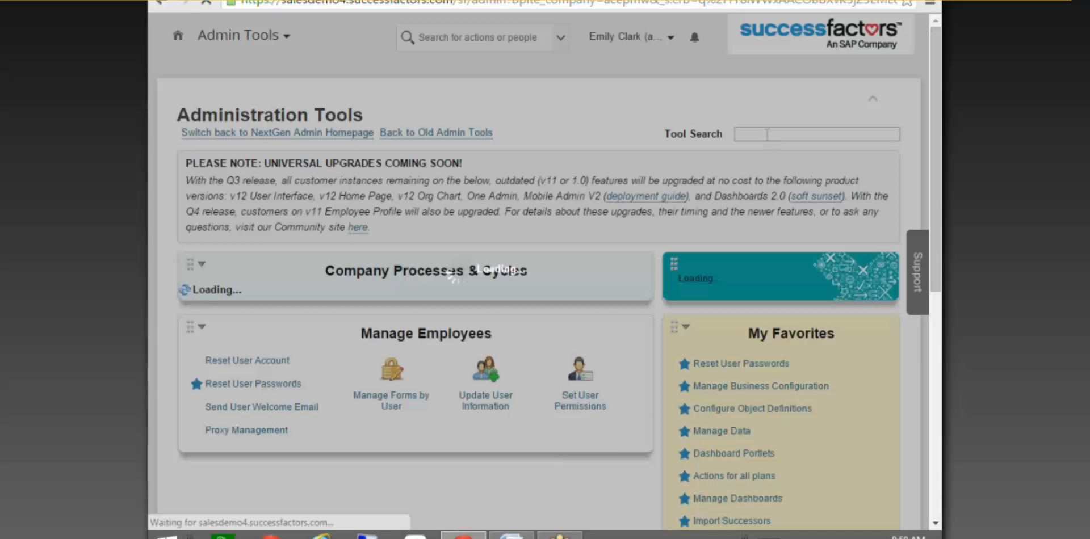
pyautogui.click(754, 135)
pyautogui.write('objec')
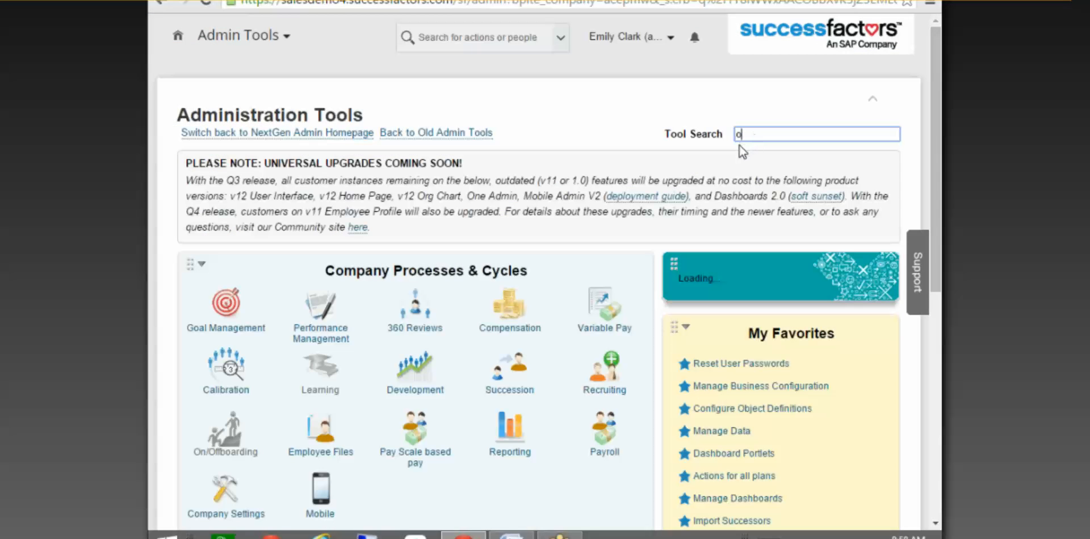
pyautogui.click(782, 172)
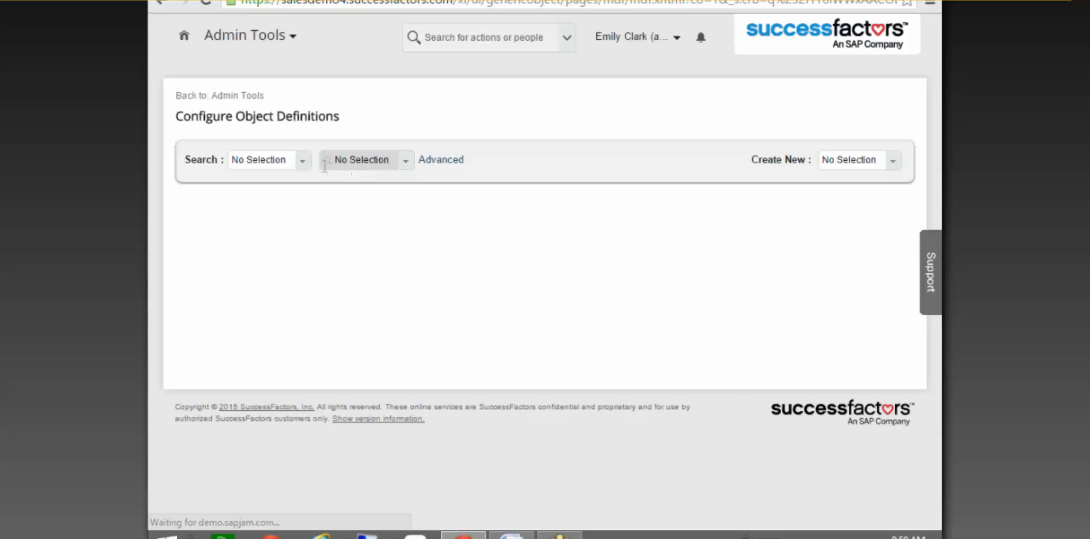
# Find the cust_Education object definition and open it for correction.
pyautogui.click(302, 161)
pyautogui.click(287, 192)
pyautogui.click(354, 161)
pyautogui.write('ed')
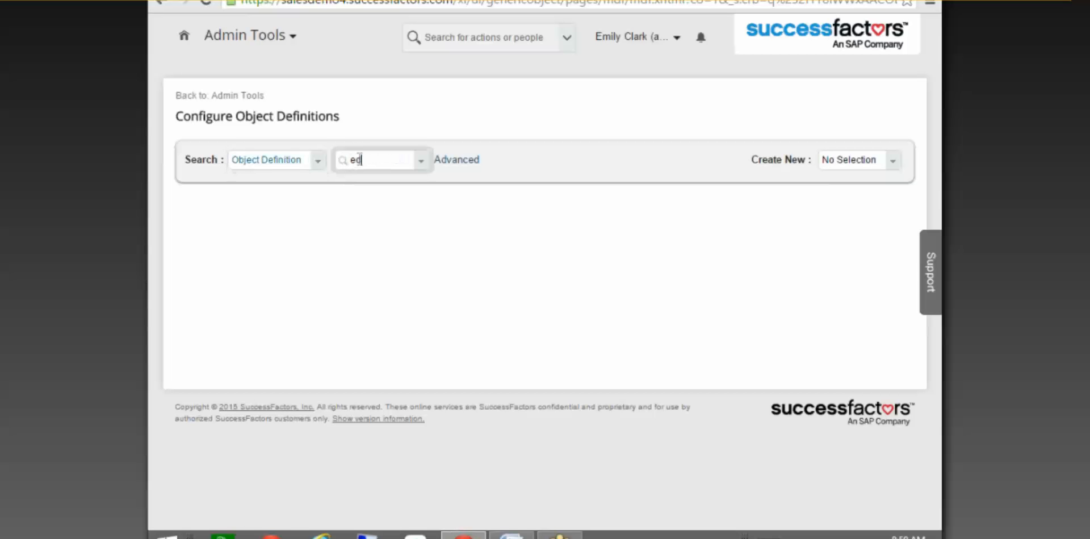
pyautogui.click(377, 180)
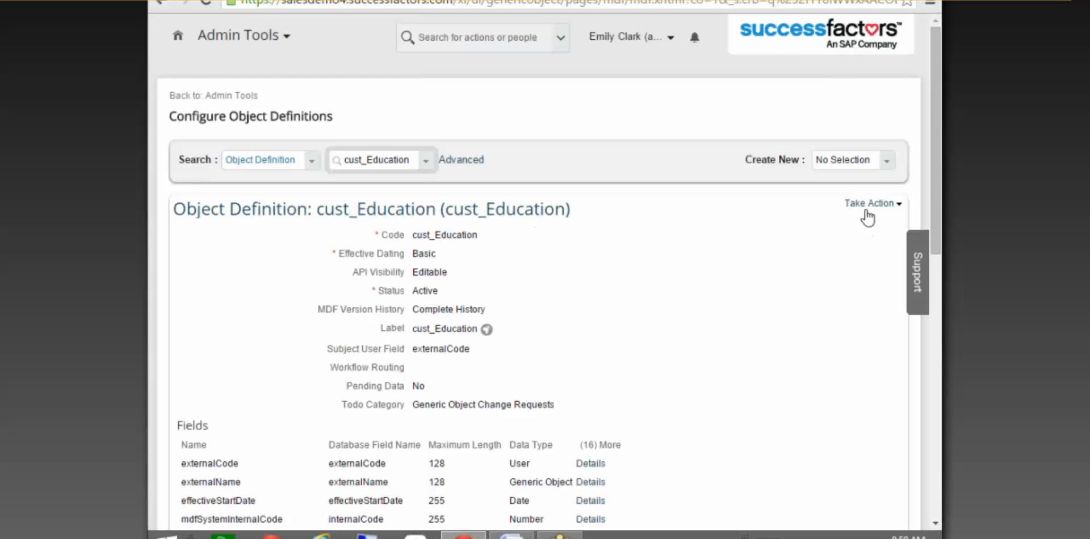
pyautogui.click(868, 206)
pyautogui.click(841, 218)
# Set the multiplicity of the cust_Degree association to One To One and save the cust_Education definition.
pyautogui.scroll(-8, 841, 224)
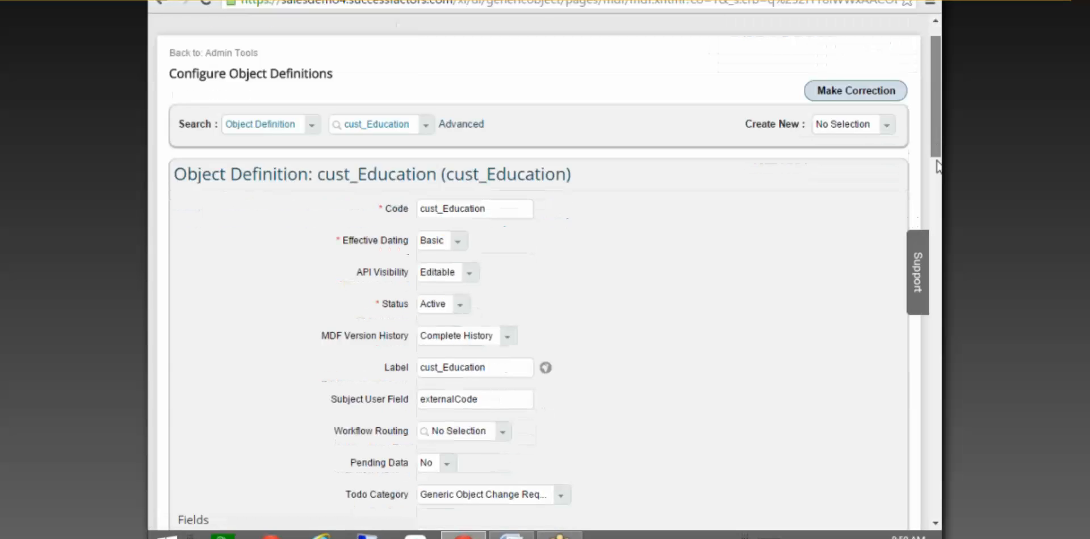
pyautogui.moveTo(935, 227); pyautogui.dragTo(935, 236)
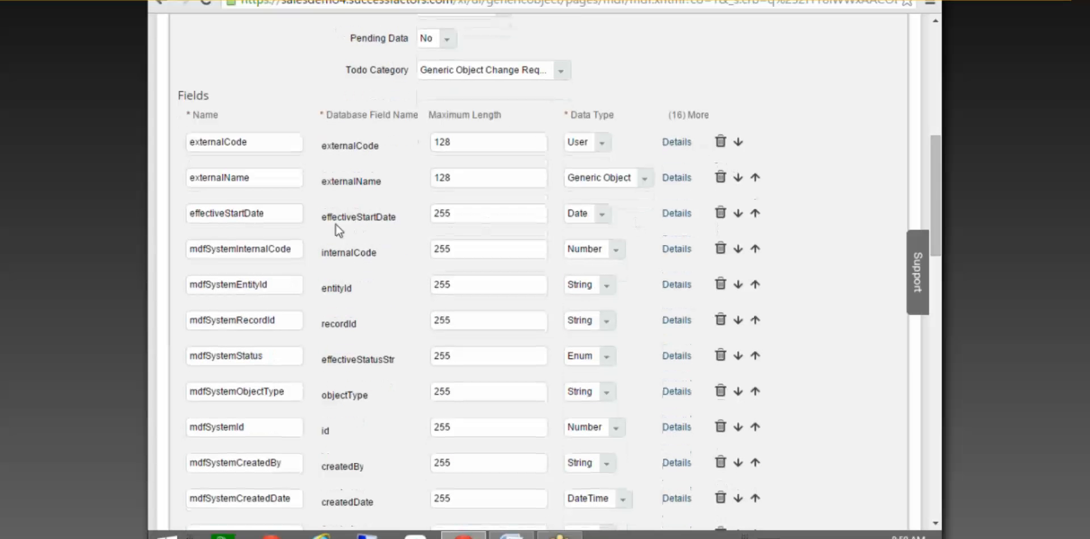
pyautogui.moveTo(935, 193); pyautogui.dragTo(928, 310)
pyautogui.click(394, 366)
pyautogui.click(364, 382)
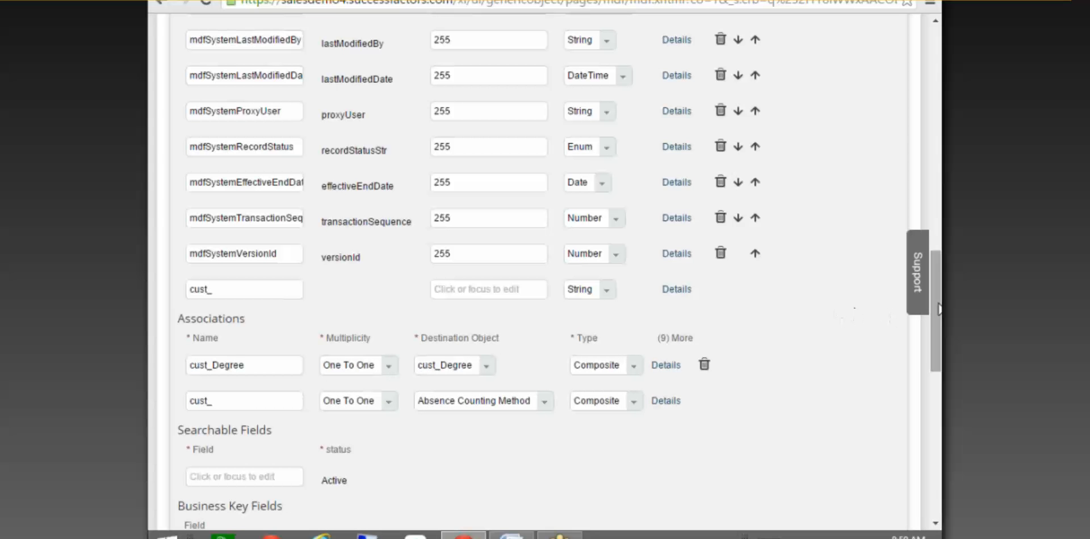
pyautogui.moveTo(936, 310); pyautogui.dragTo(941, 431)
pyautogui.scroll(-2, 941, 431)
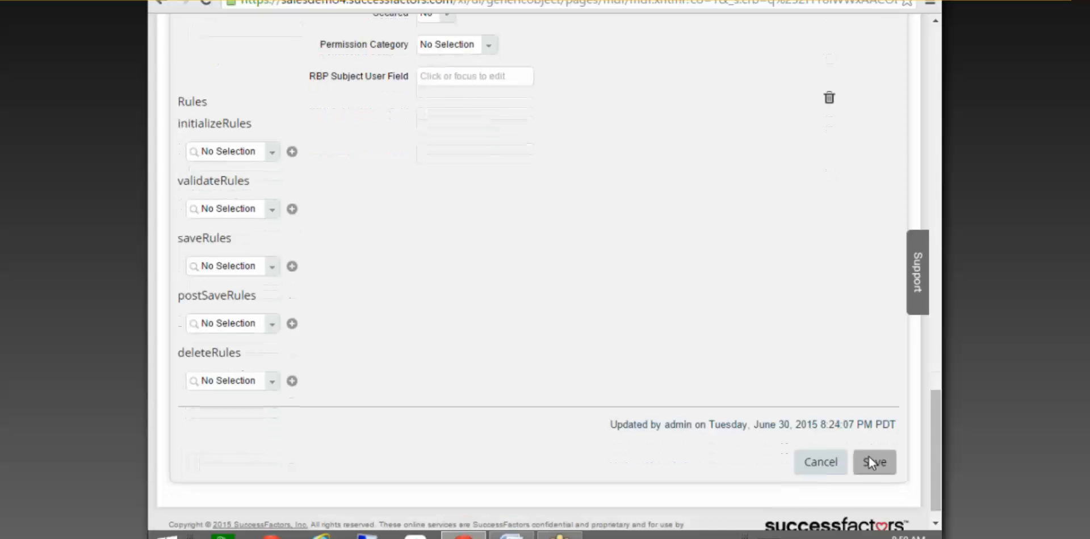
pyautogui.click(872, 457)
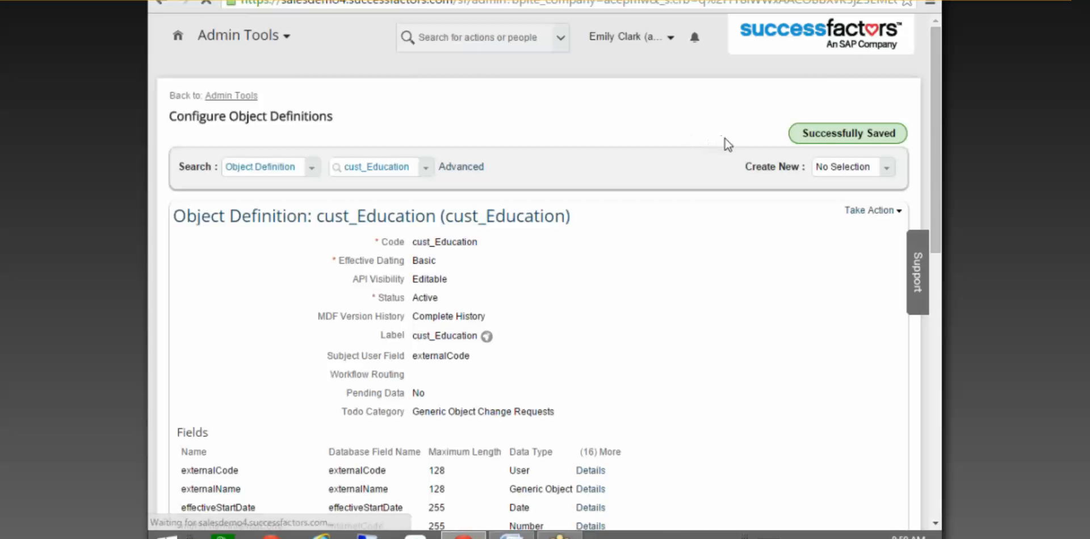
# Open Manage Data and look for degree among the object types available for a new record, clearing the search text.
pyautogui.write('manage data')
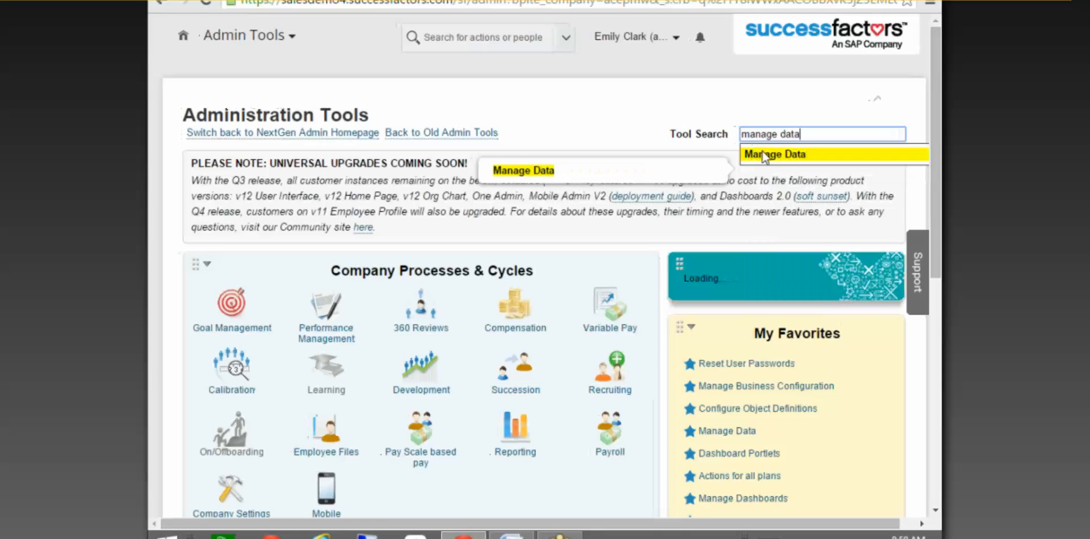
pyautogui.click(760, 155)
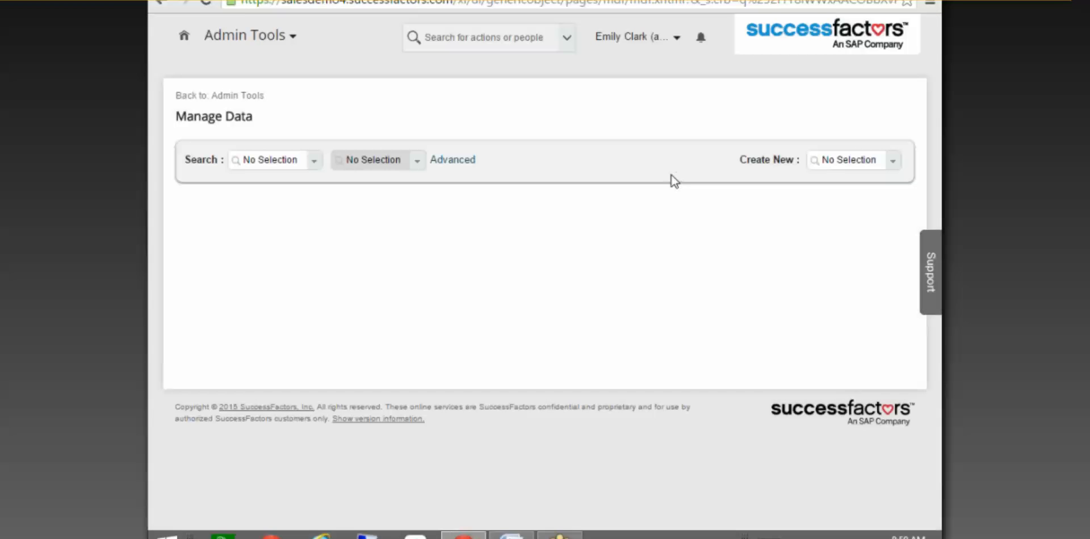
pyautogui.click(851, 160)
pyautogui.write('degre')
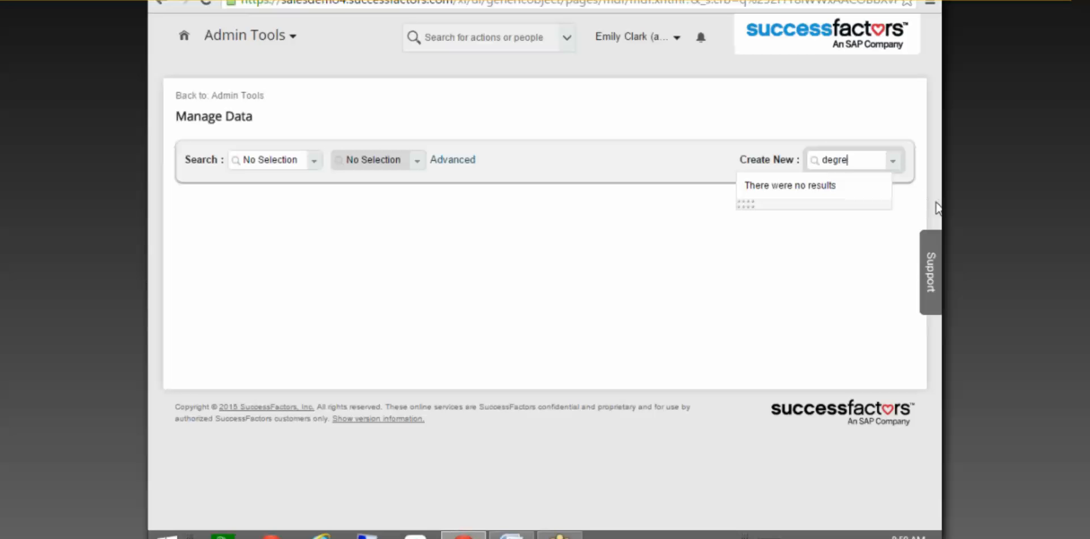
pyautogui.press('BackSpace')
pyautogui.press('BackSpace')
pyautogui.press('BackSpace')
pyautogui.press('BackSpace')
pyautogui.press('BackSpace')
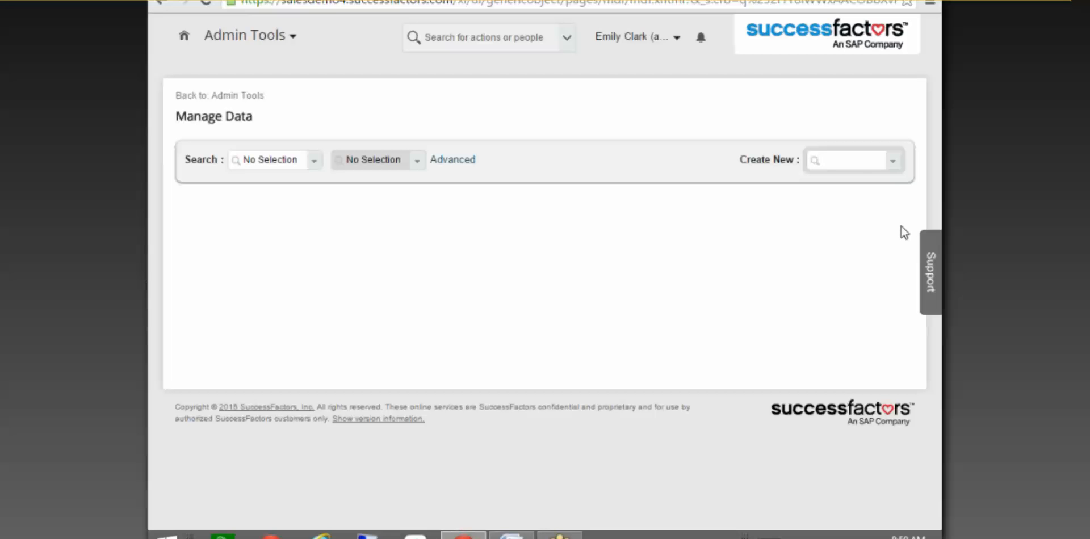
# Start a new cust_Education record to examine its Education History section, and cancel the record.
pyautogui.write('educ')
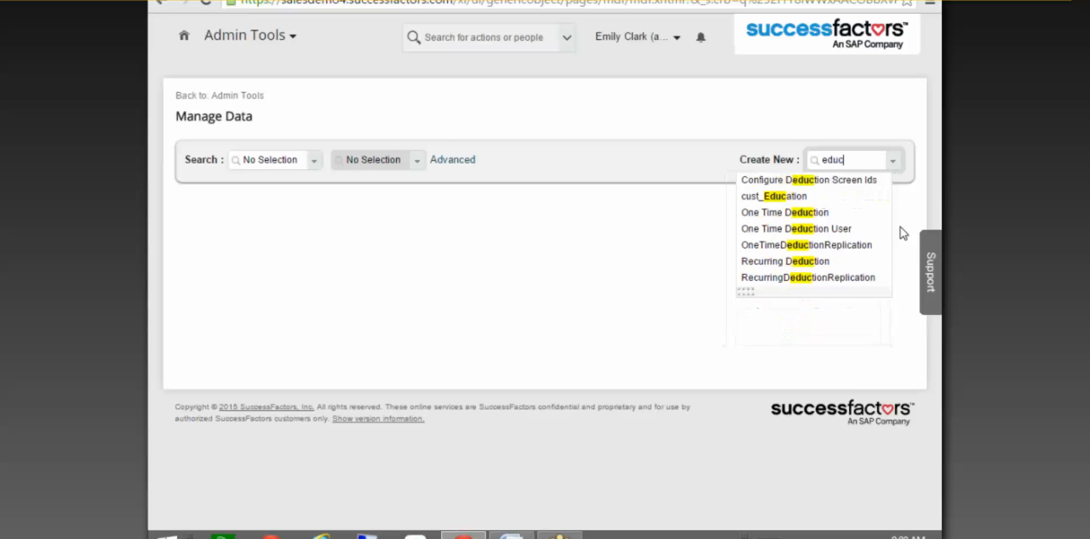
pyautogui.click(763, 198)
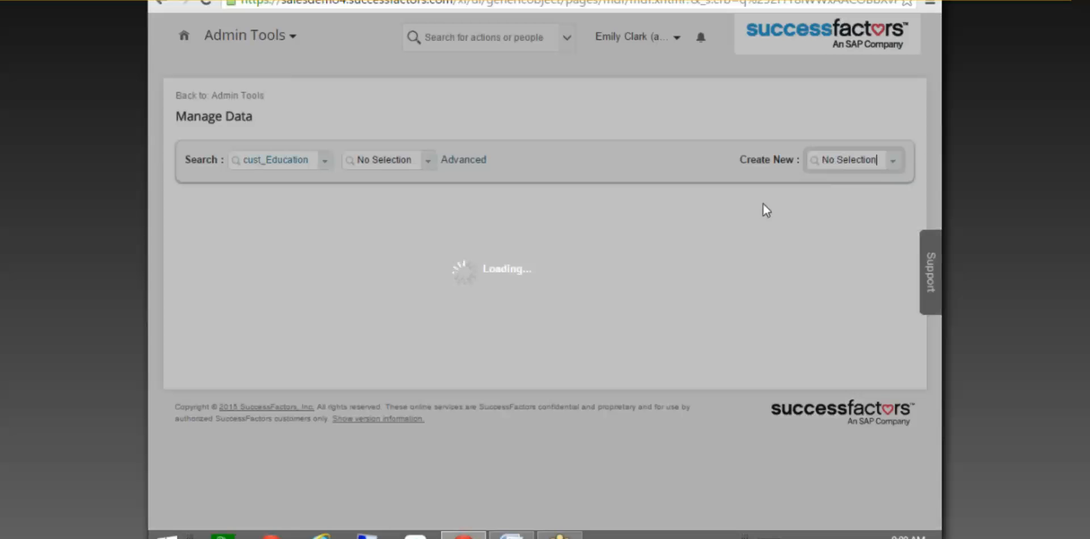
pyautogui.scroll(-3, 681, 272)
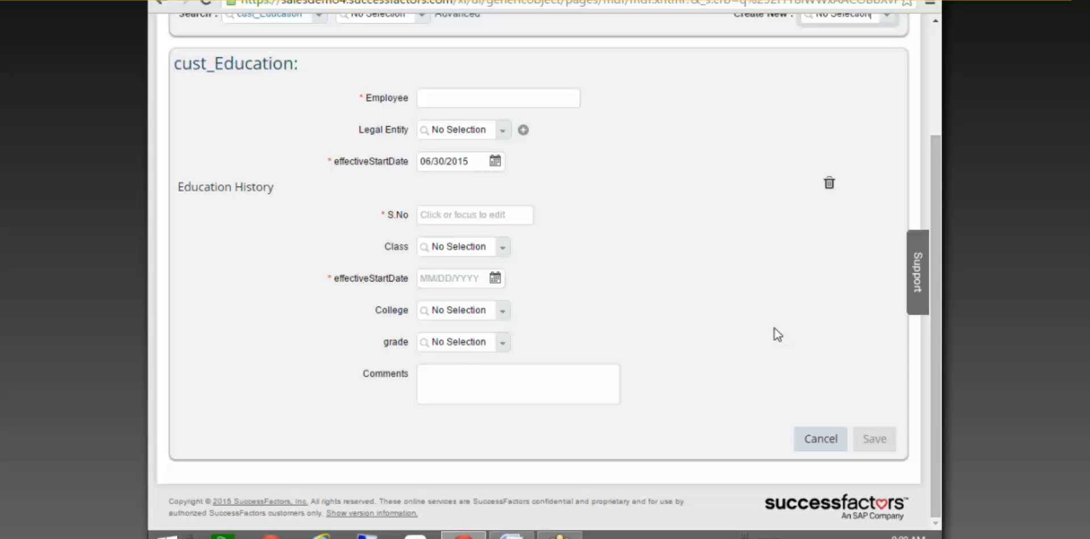
pyautogui.click(829, 439)
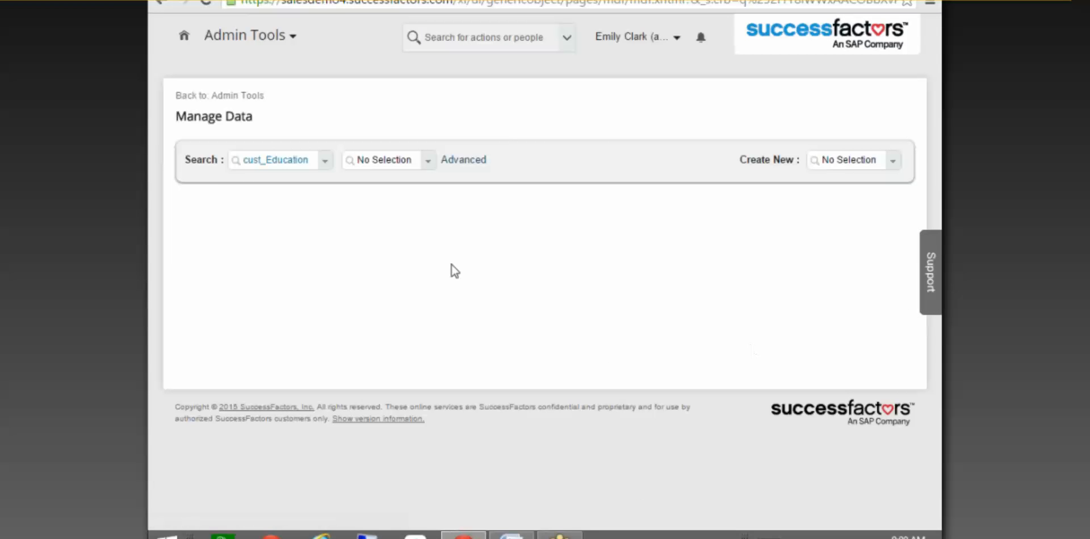
# Return to Configure Object Definitions and load the cust_Education object definition.
pyautogui.click(230, 96)
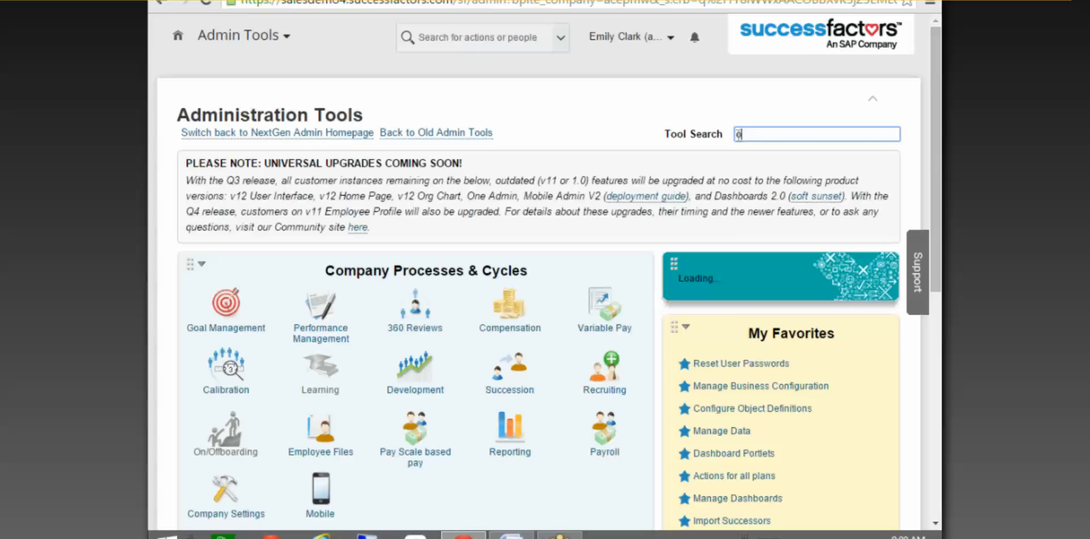
pyautogui.write('objec')
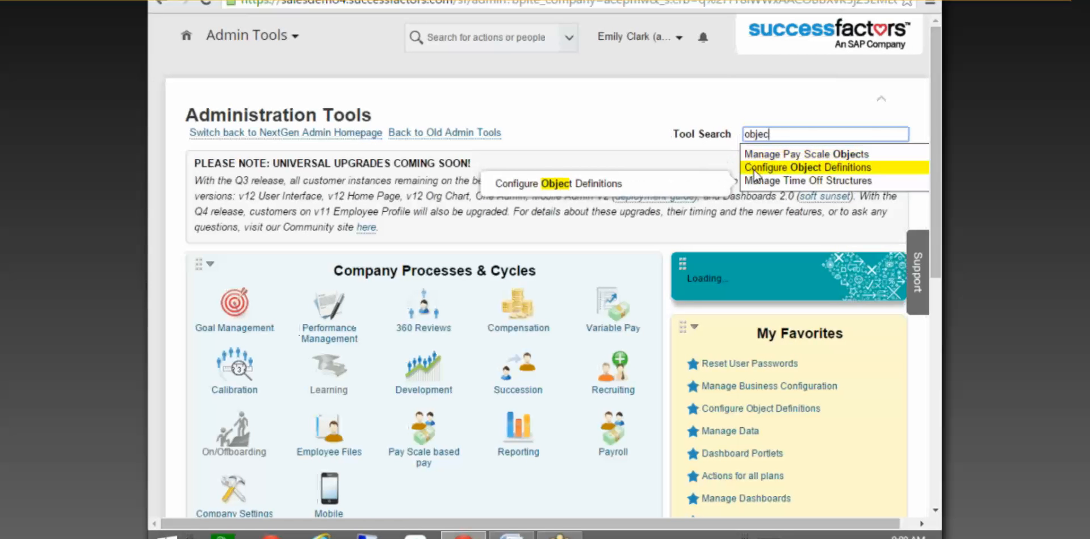
pyautogui.click(757, 167)
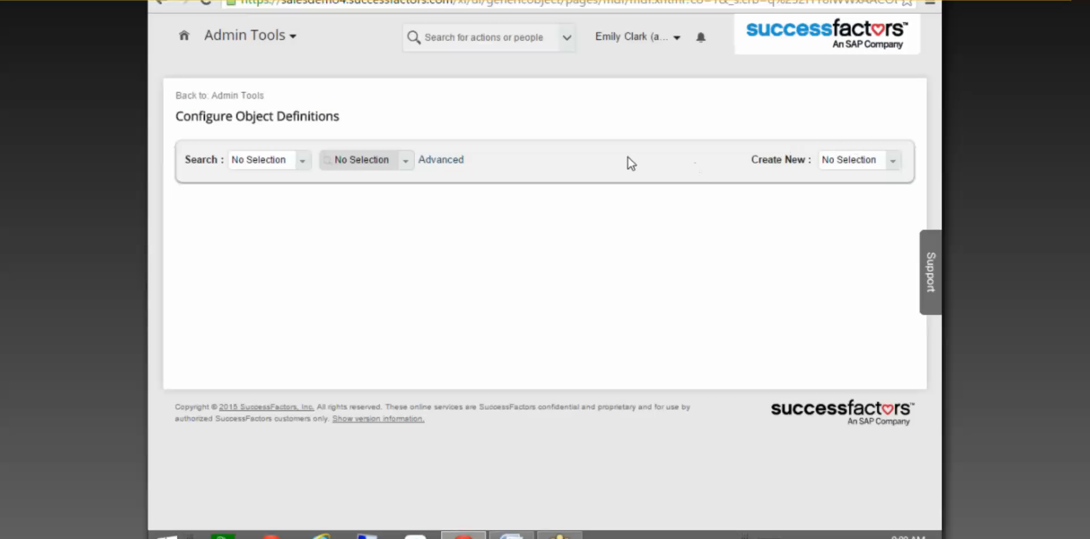
pyautogui.click(302, 160)
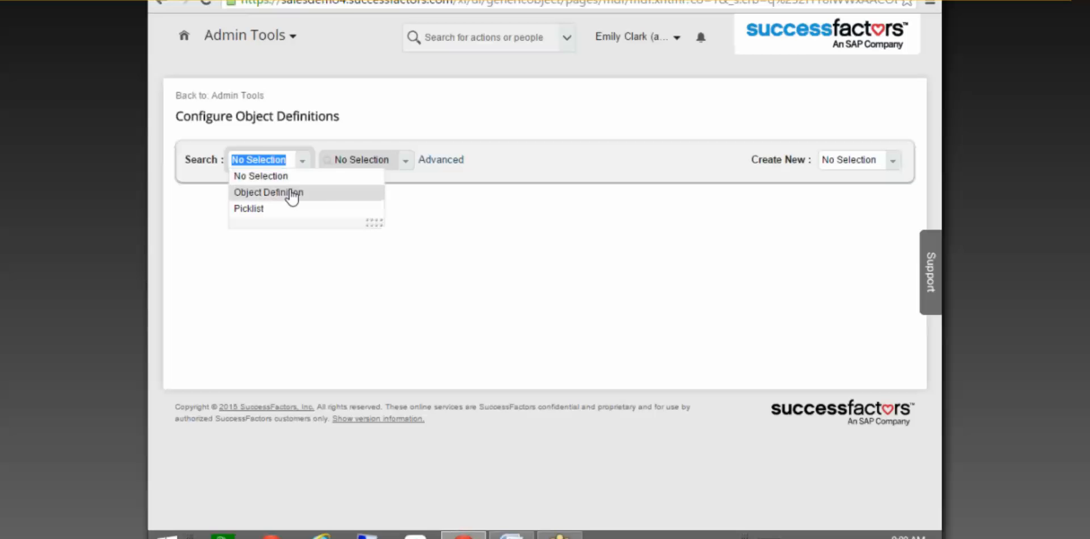
pyautogui.click(289, 193)
pyautogui.click(365, 159)
pyautogui.write('ed')
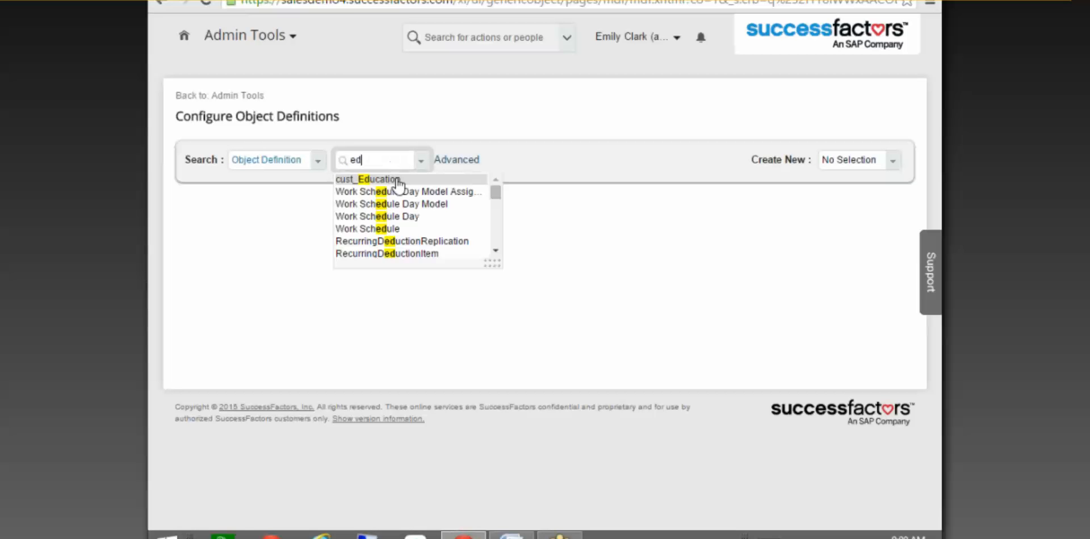
pyautogui.click(396, 179)
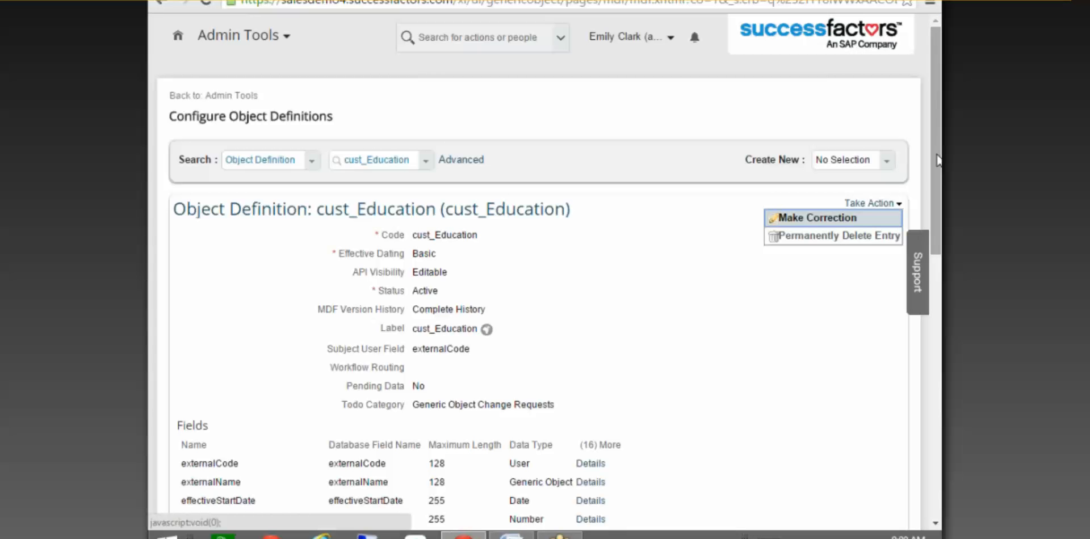
# Examine the externalCode, externalName and effectiveStartDate fields in the cust_Education definition.
pyautogui.moveTo(938, 165); pyautogui.dragTo(938, 232)
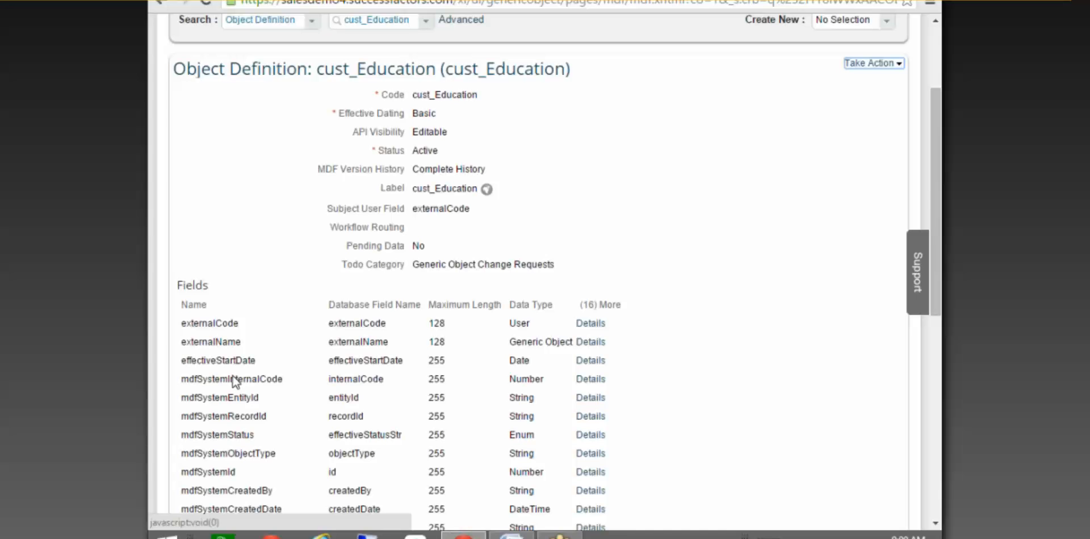
pyautogui.moveTo(181, 323); pyautogui.dragTo(619, 363)
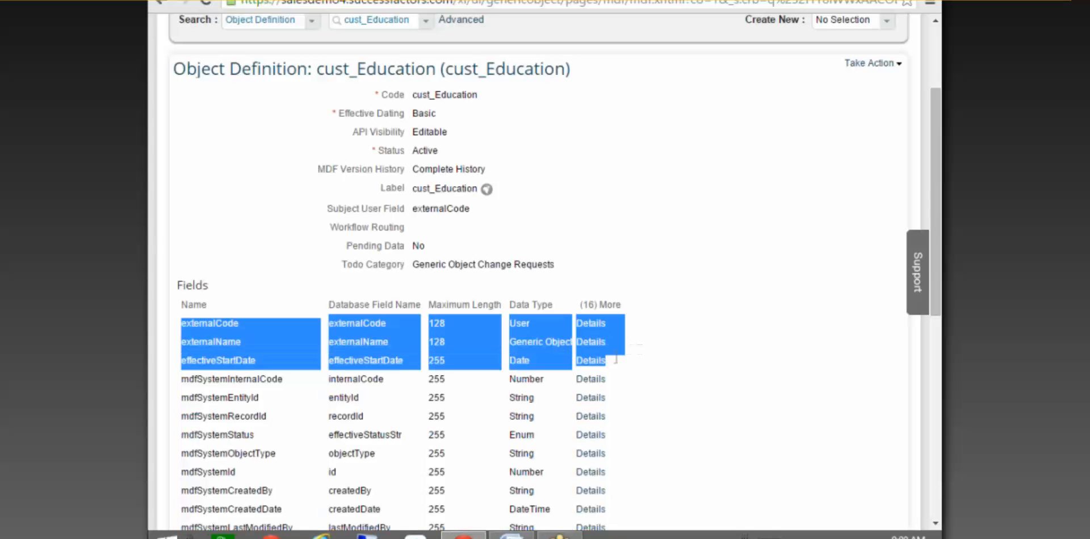
pyautogui.click(704, 278)
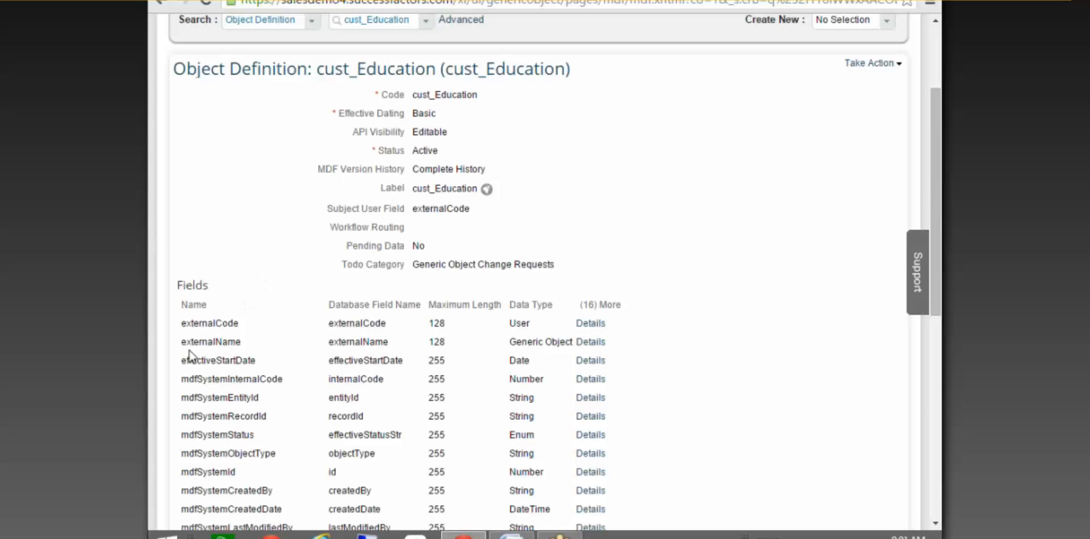
pyautogui.moveTo(932, 116); pyautogui.dragTo(934, 142)
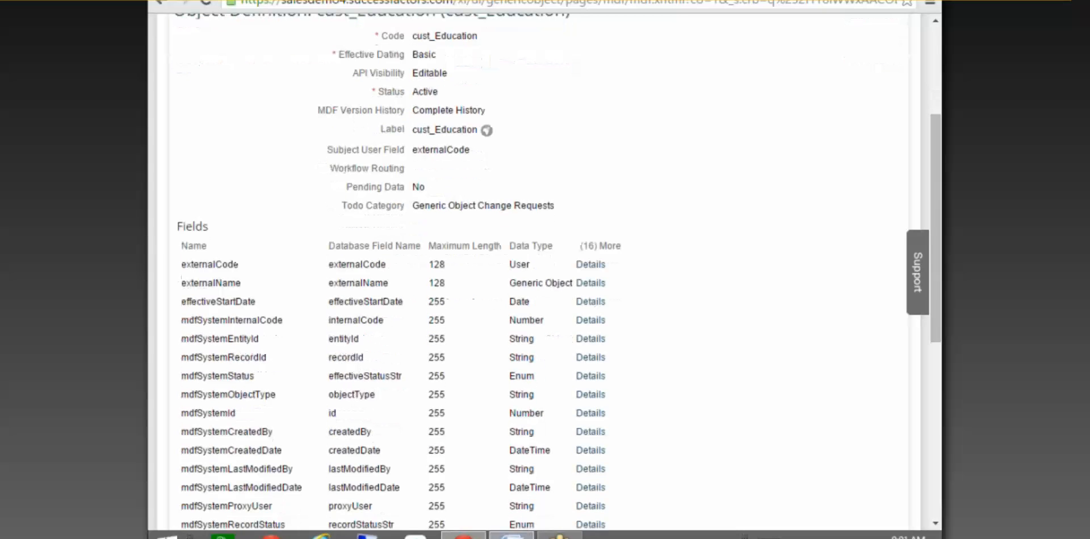
# Switch between the Word layout sketch and the browser to compare it with the cust_Degree association of cust_Education.
pyautogui.click(519, 535)
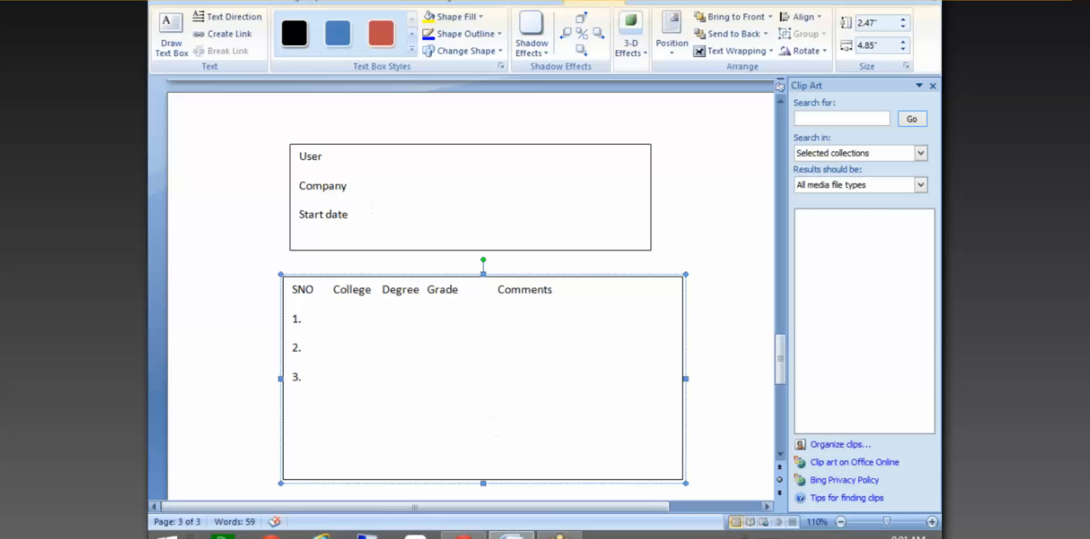
pyautogui.click(566, 491)
pyautogui.click(511, 536)
pyautogui.scroll(-5, 189, 332)
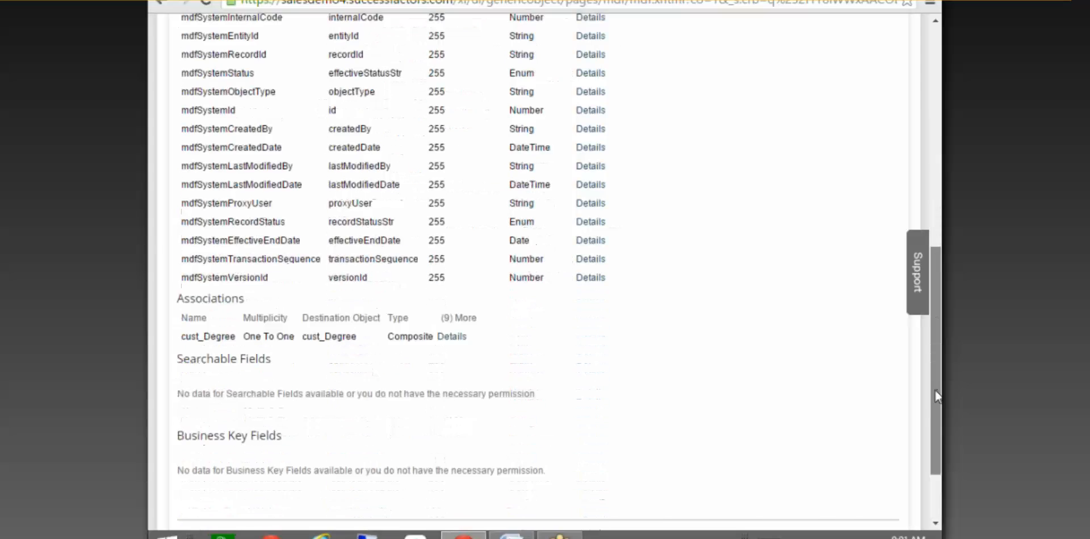
pyautogui.click(511, 533)
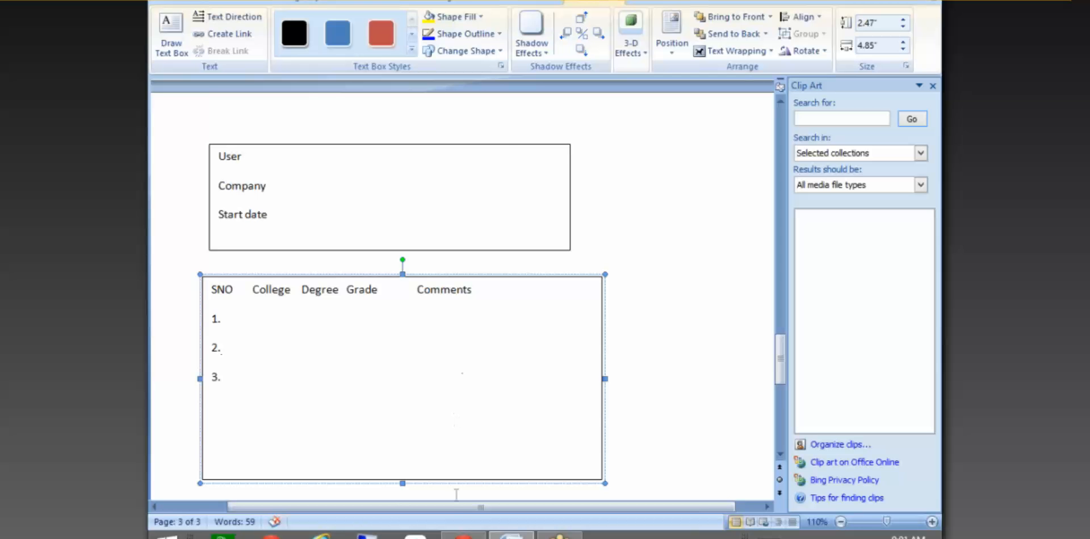
pyautogui.click(463, 535)
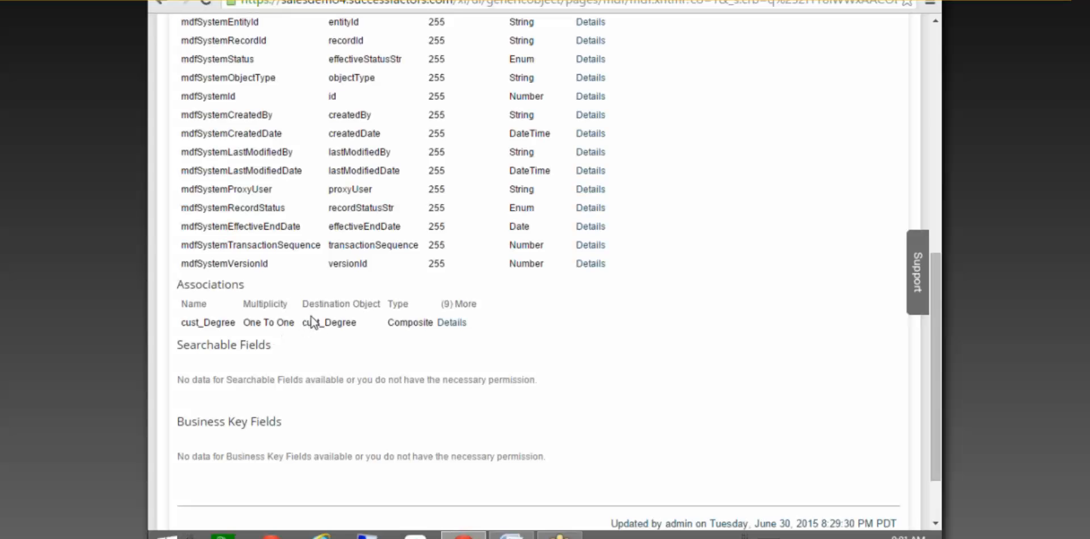
# Correct the cust_Education definition by setting the cust_Degree association's multiplicity to One To Many, and save it.
pyautogui.moveTo(937, 255); pyautogui.dragTo(937, 85)
pyautogui.click(872, 75)
pyautogui.click(861, 90)
pyautogui.moveTo(934, 128); pyautogui.dragTo(937, 323)
pyautogui.click(392, 182)
pyautogui.click(359, 211)
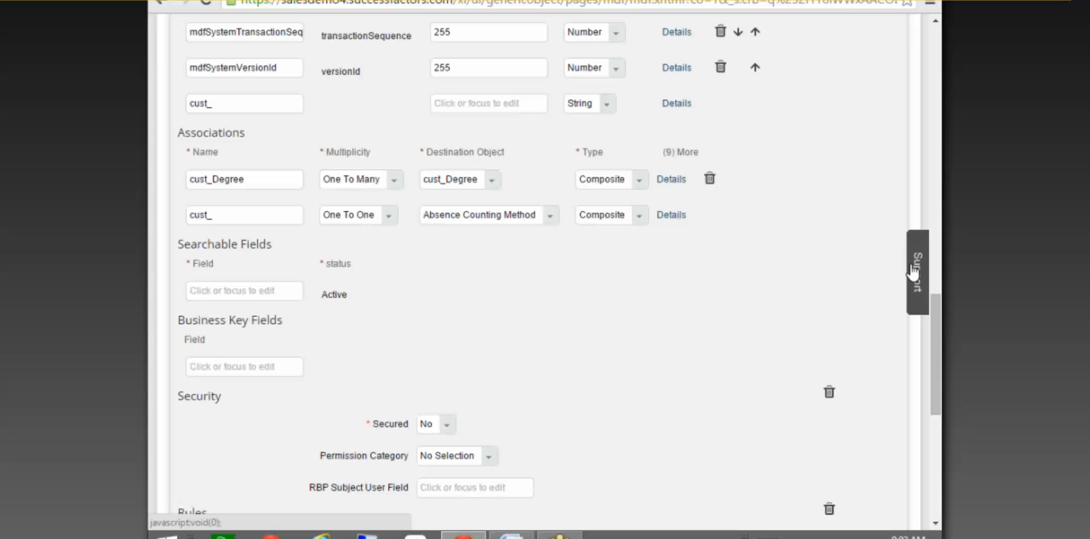
pyautogui.scroll(-8, 889, 260)
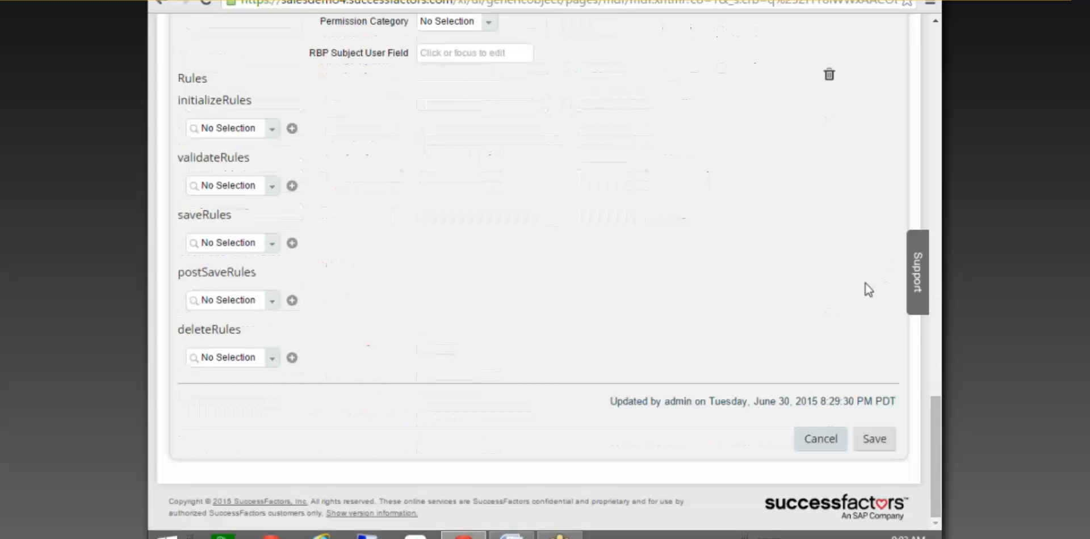
pyautogui.click(866, 443)
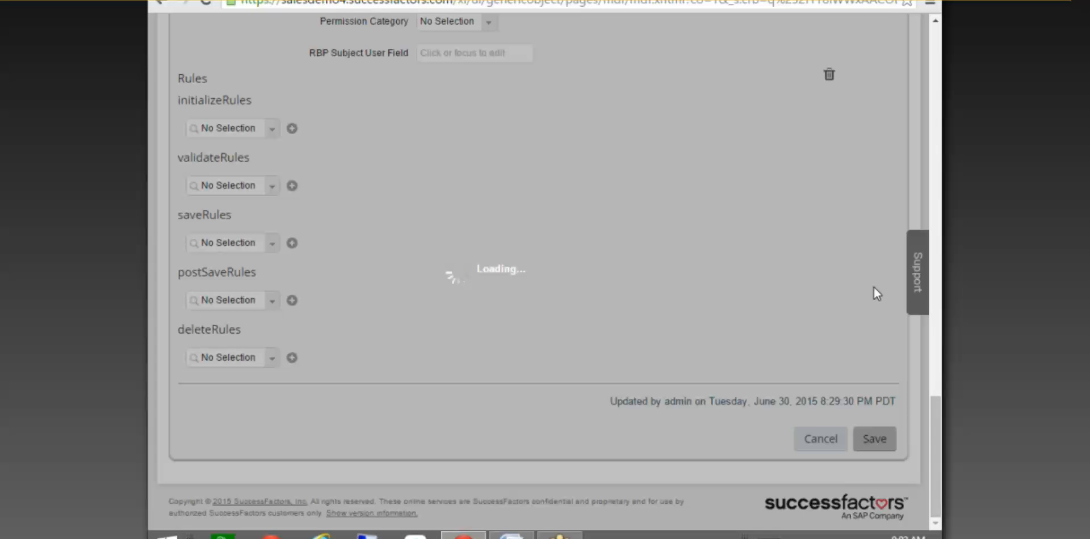